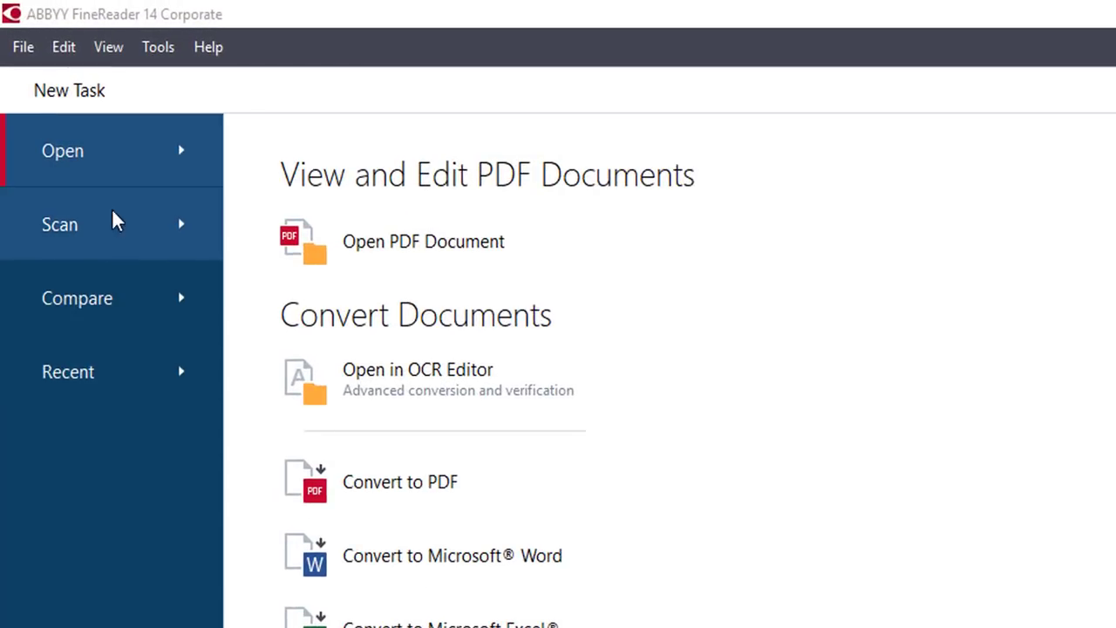
# Step: Review the document opening and conversion tasks, the scanning tasks, the document comparison section and the list of recent documents
pyautogui.moveTo(395, 214)
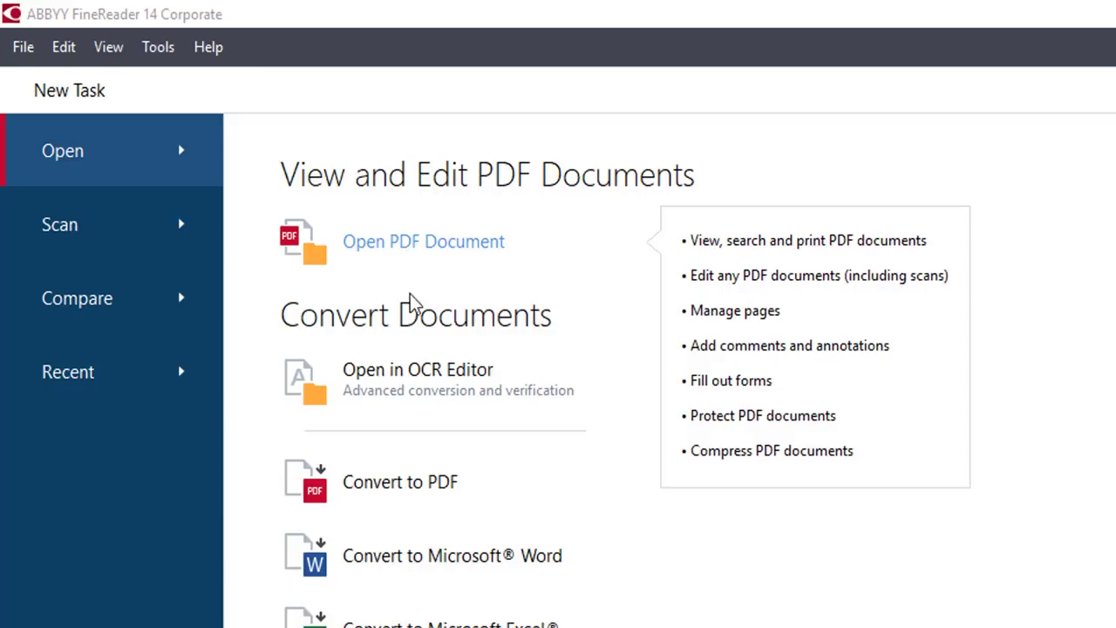
pyautogui.moveTo(438, 392)
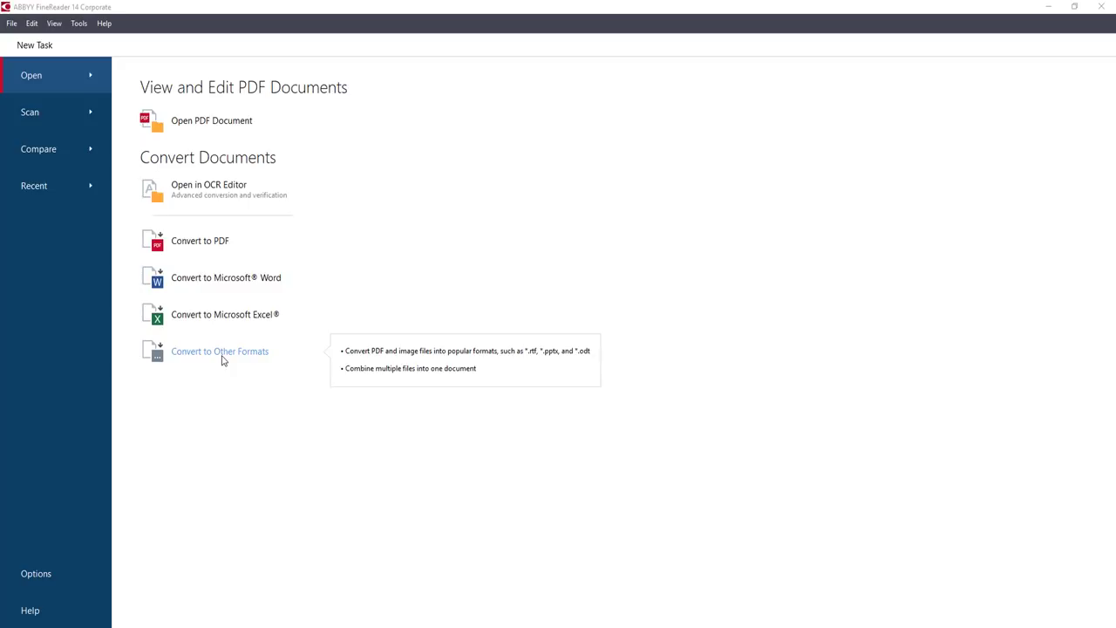
pyautogui.click(32, 113)
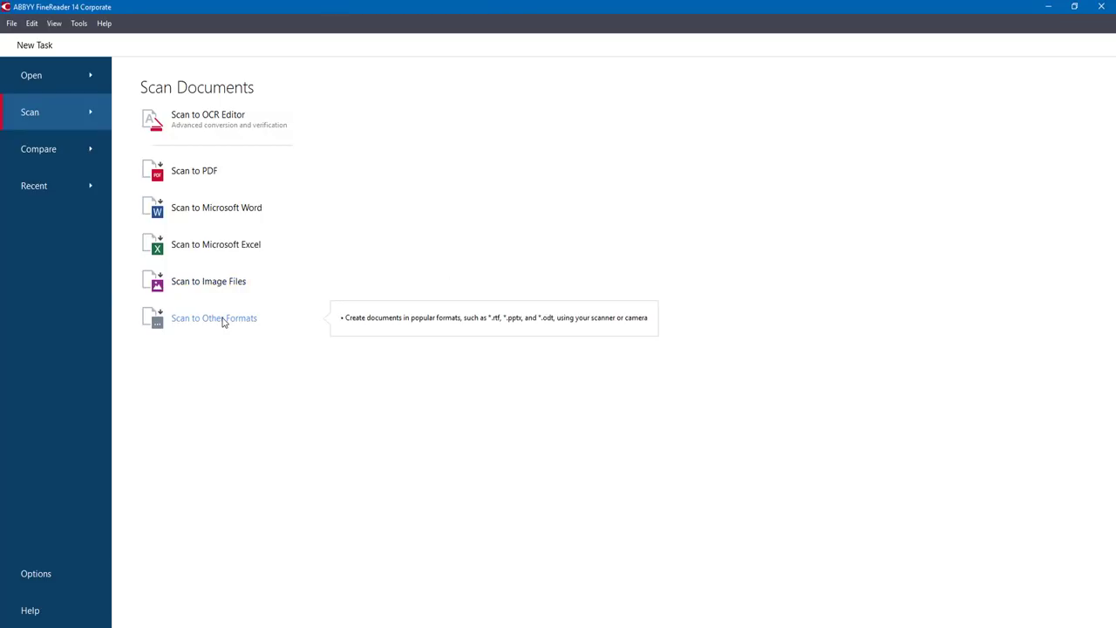
pyautogui.click(48, 157)
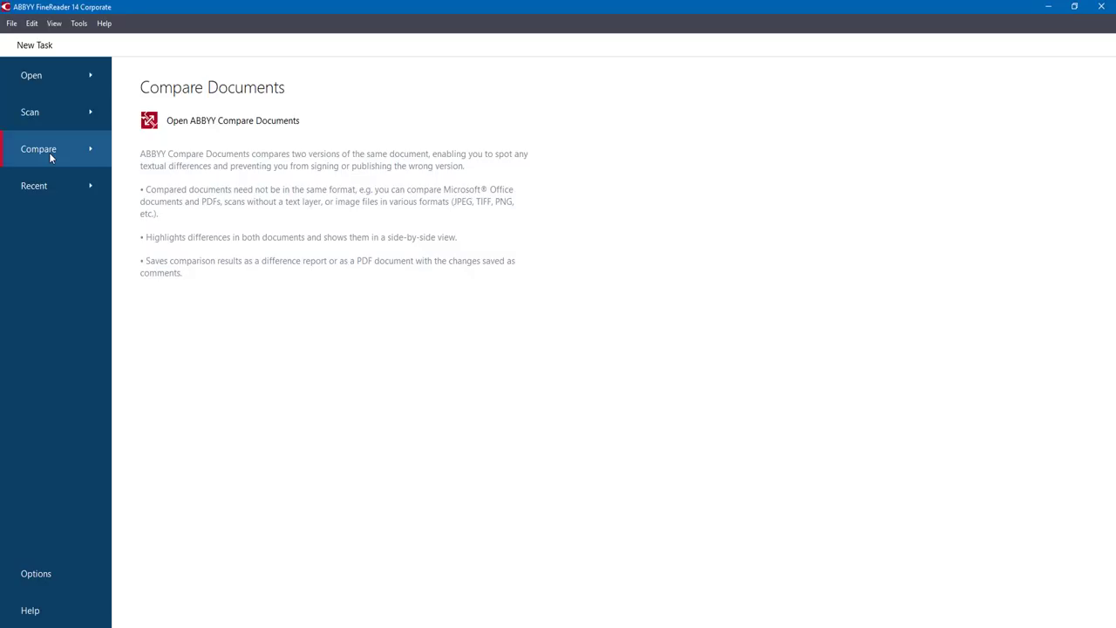
pyautogui.click(63, 185)
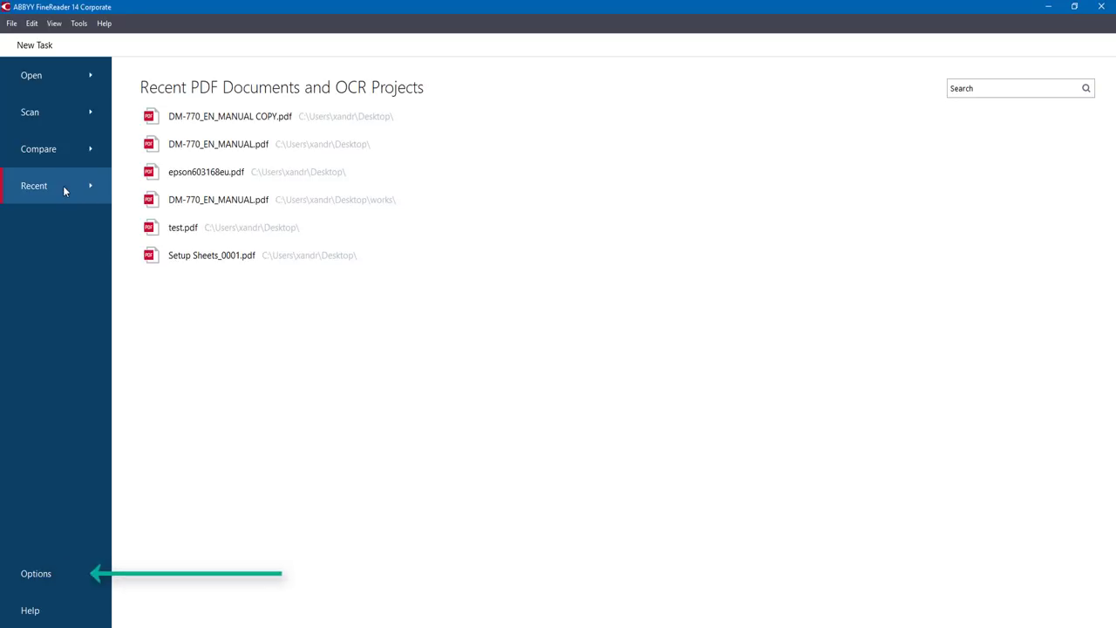
# Step: Open the program options and choose EPSON WF-2750/2760 Series (TWAIN) as the device for acquiring images
pyautogui.click(39, 573)
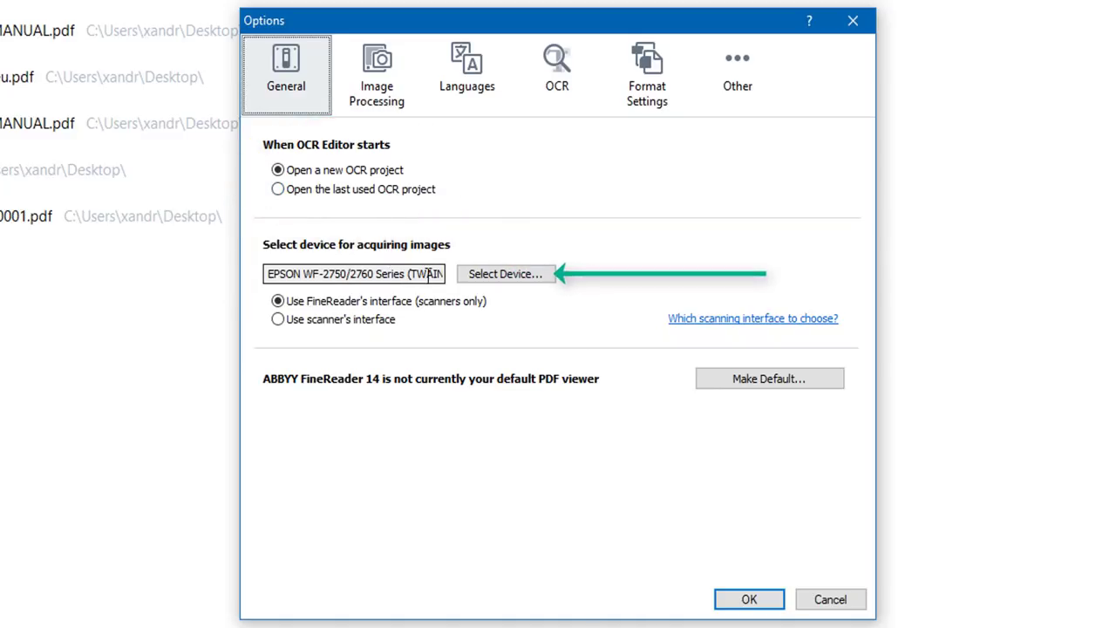
pyautogui.click(507, 283)
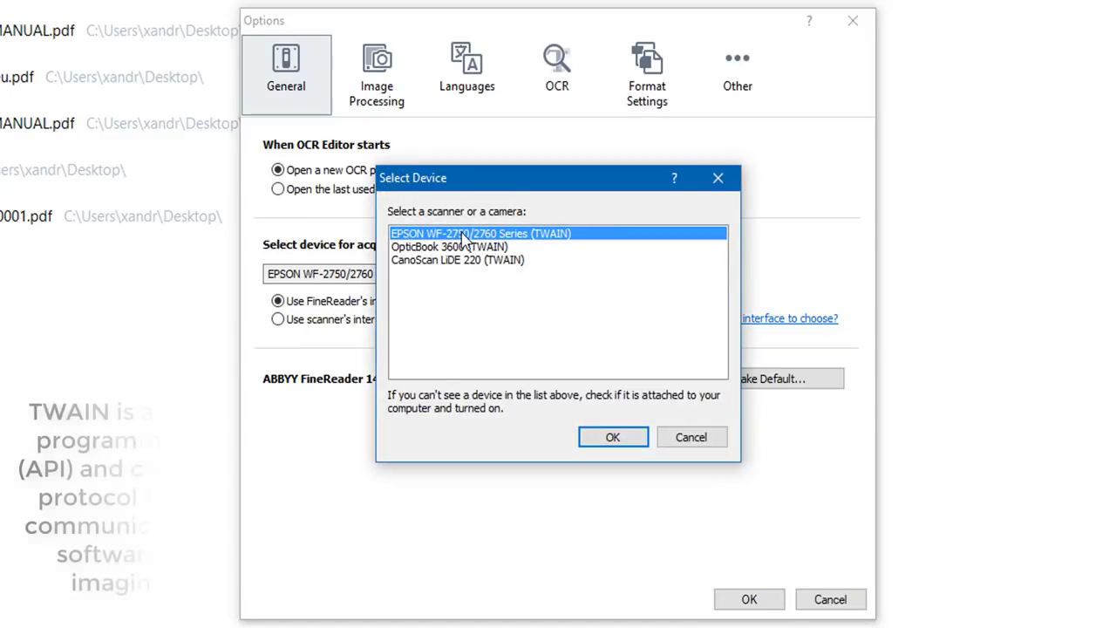
pyautogui.click(466, 247)
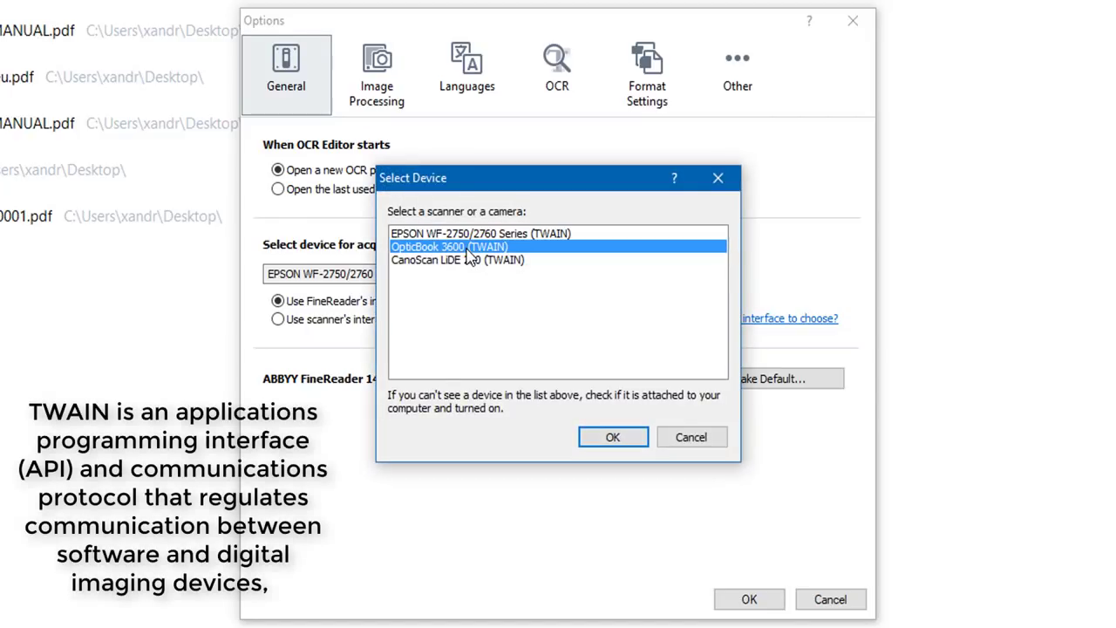
pyautogui.click(477, 261)
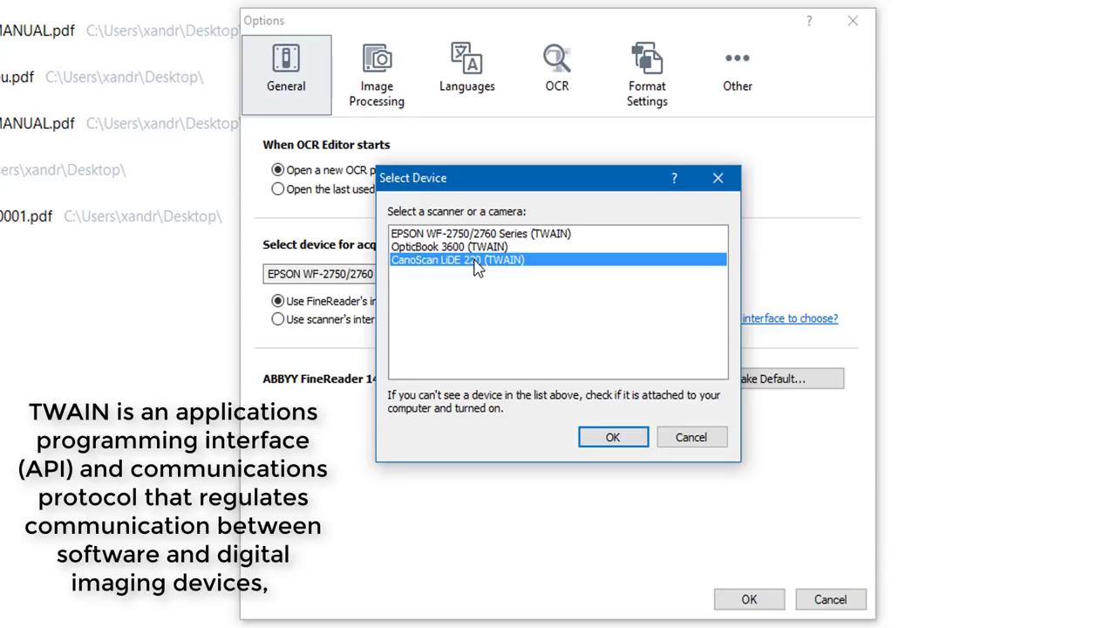
pyautogui.click(475, 248)
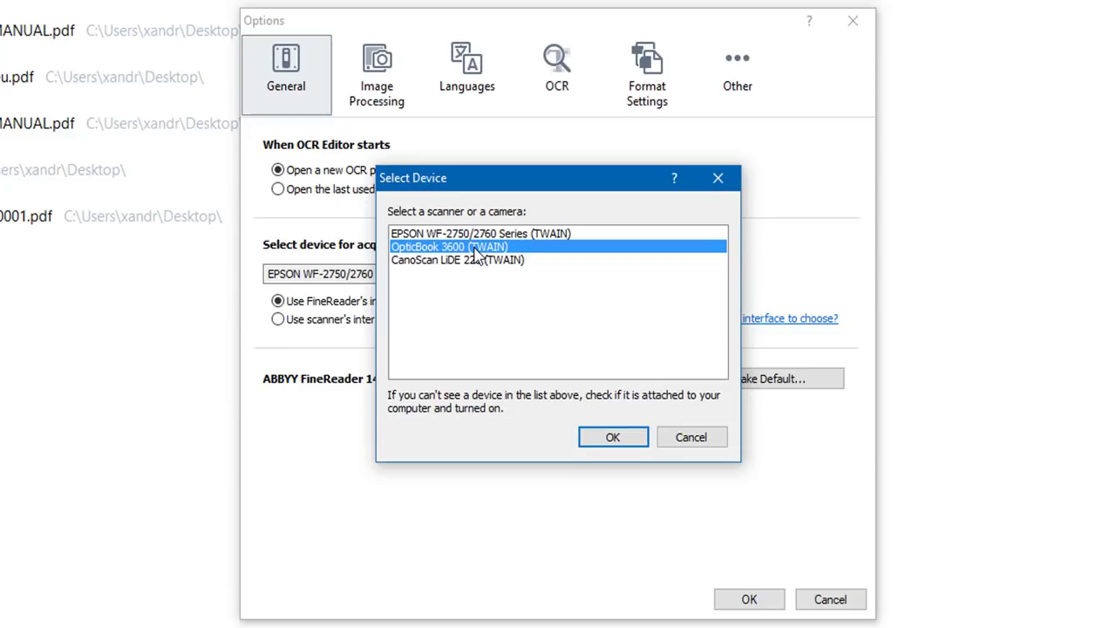
pyautogui.click(487, 262)
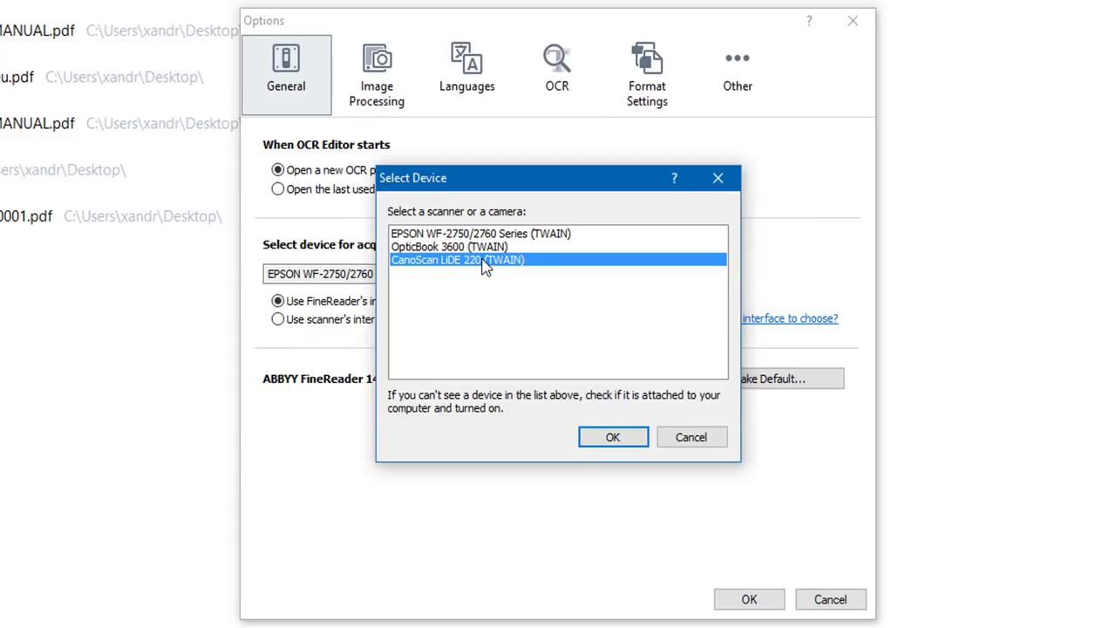
pyautogui.click(472, 233)
pyautogui.click(611, 438)
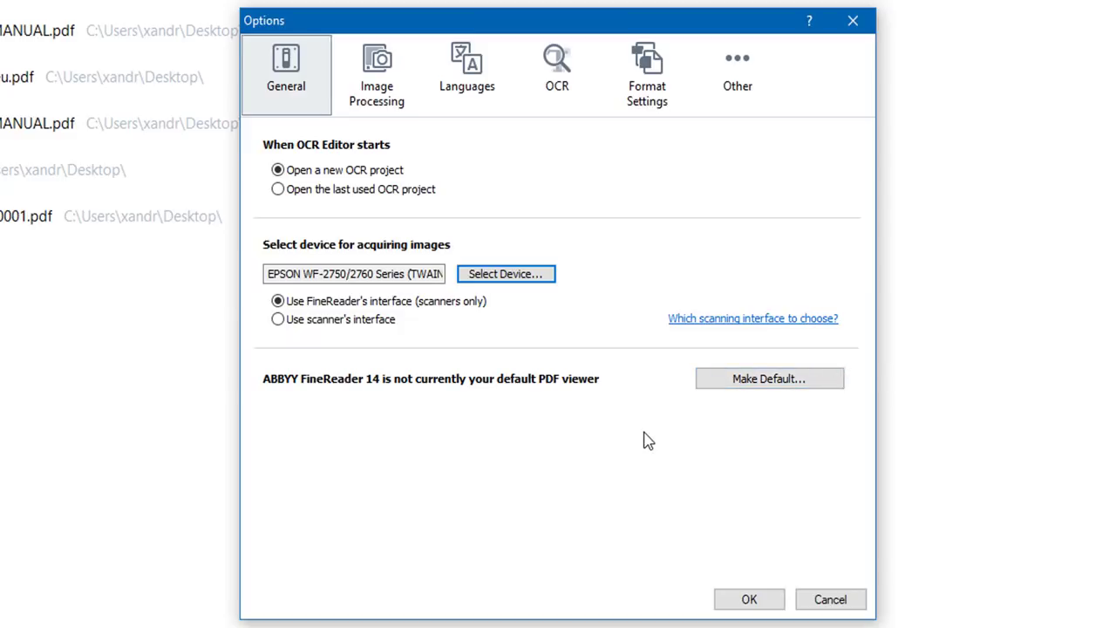
# Step: Examine the image processing options and advanced preprocessing settings, trying page image analysis before reselecting Recognize page images
pyautogui.click(369, 97)
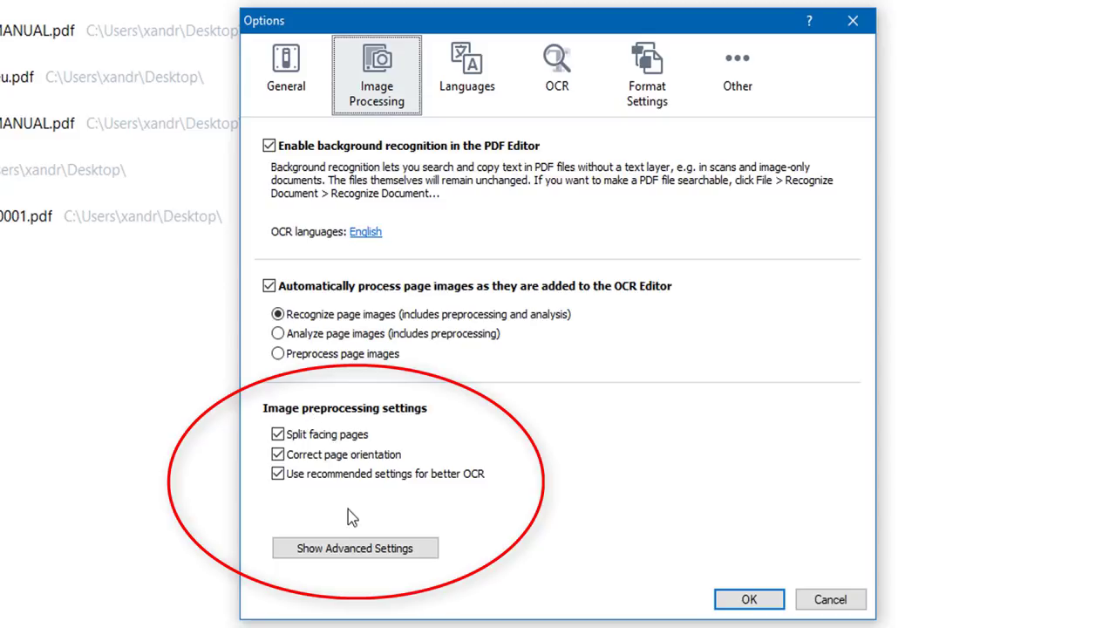
pyautogui.click(349, 549)
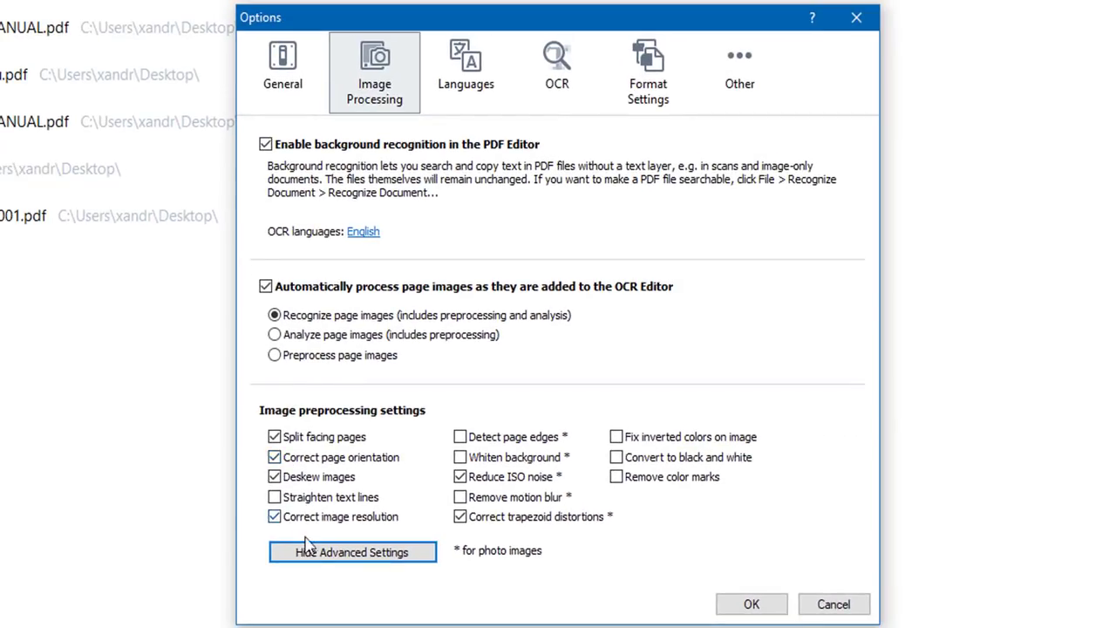
pyautogui.click(307, 549)
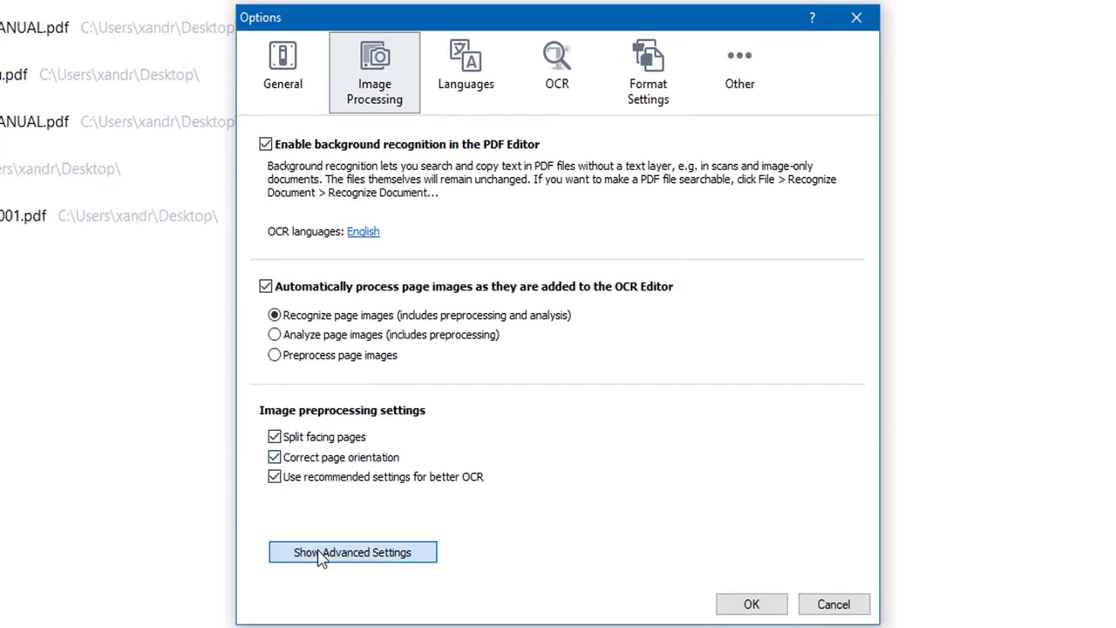
pyautogui.click(274, 334)
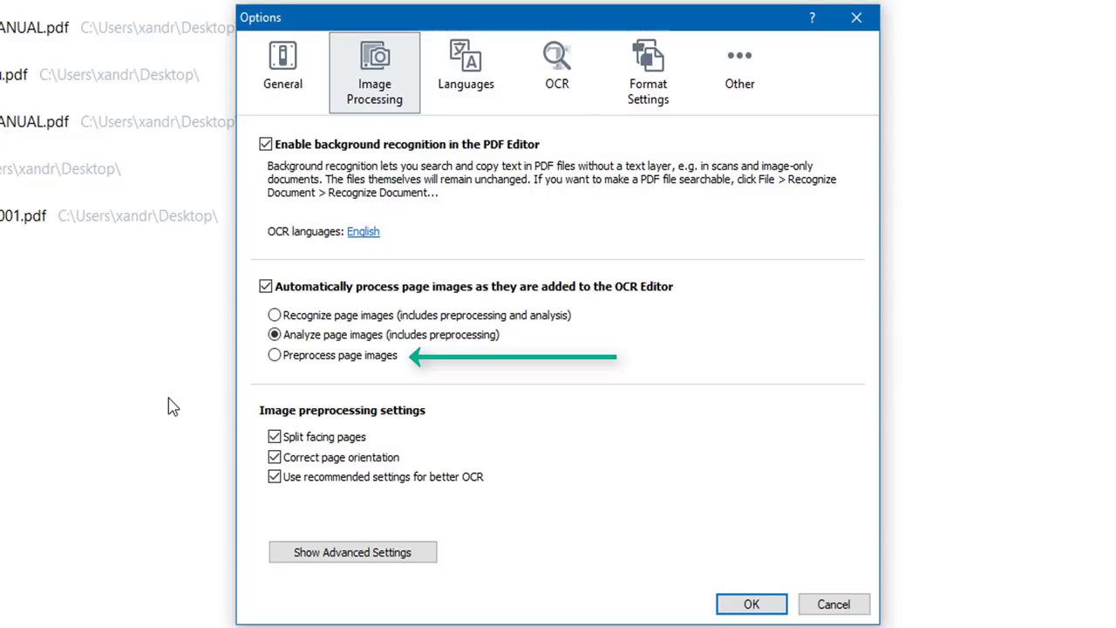
pyautogui.click(277, 316)
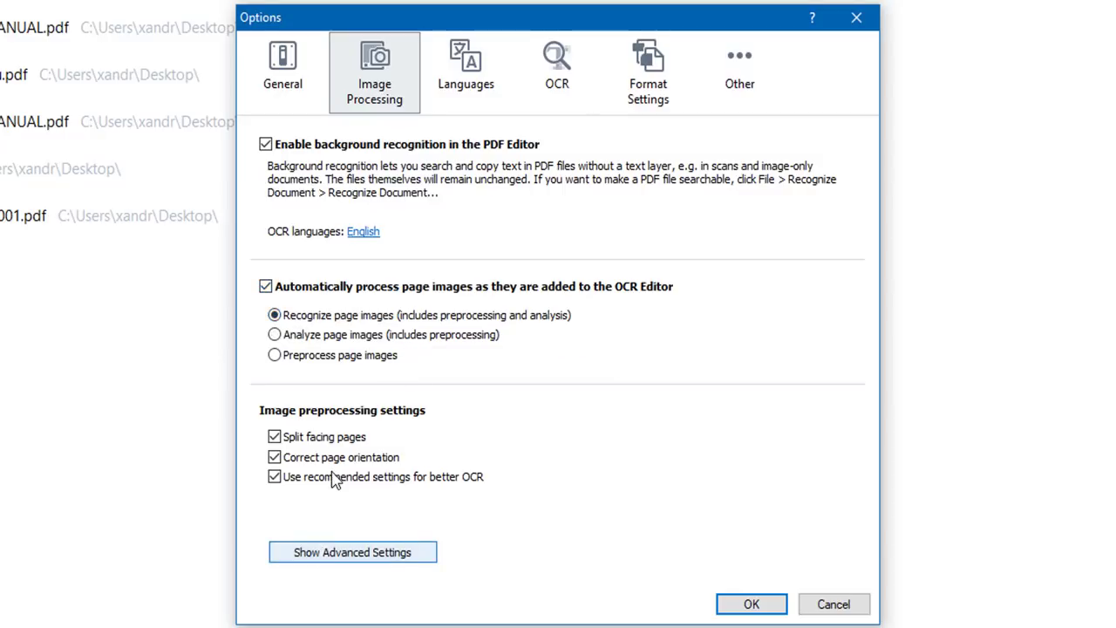
# Step: Examine the OCR language settings and the options for creating a new language based on English, without creating one
pyautogui.click(482, 76)
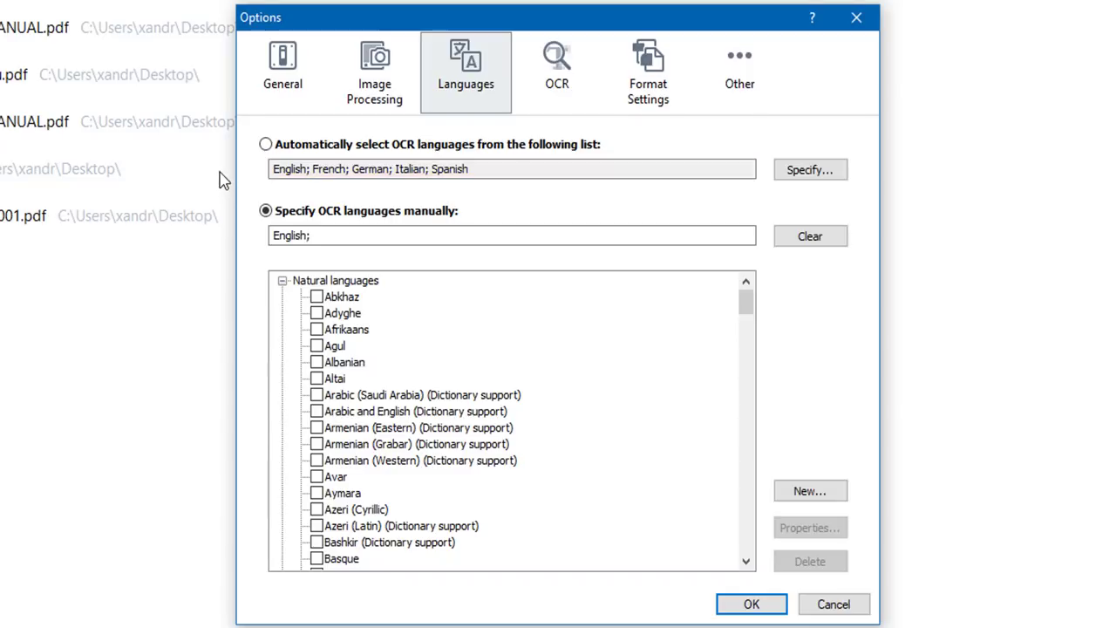
pyautogui.click(825, 500)
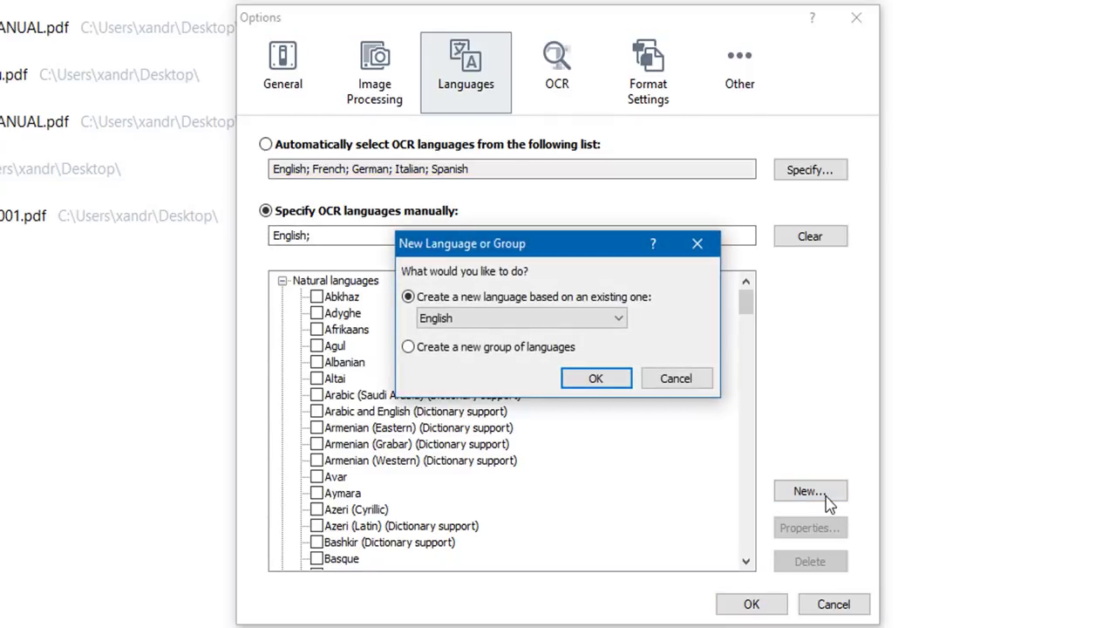
pyautogui.click(549, 323)
pyautogui.click(549, 331)
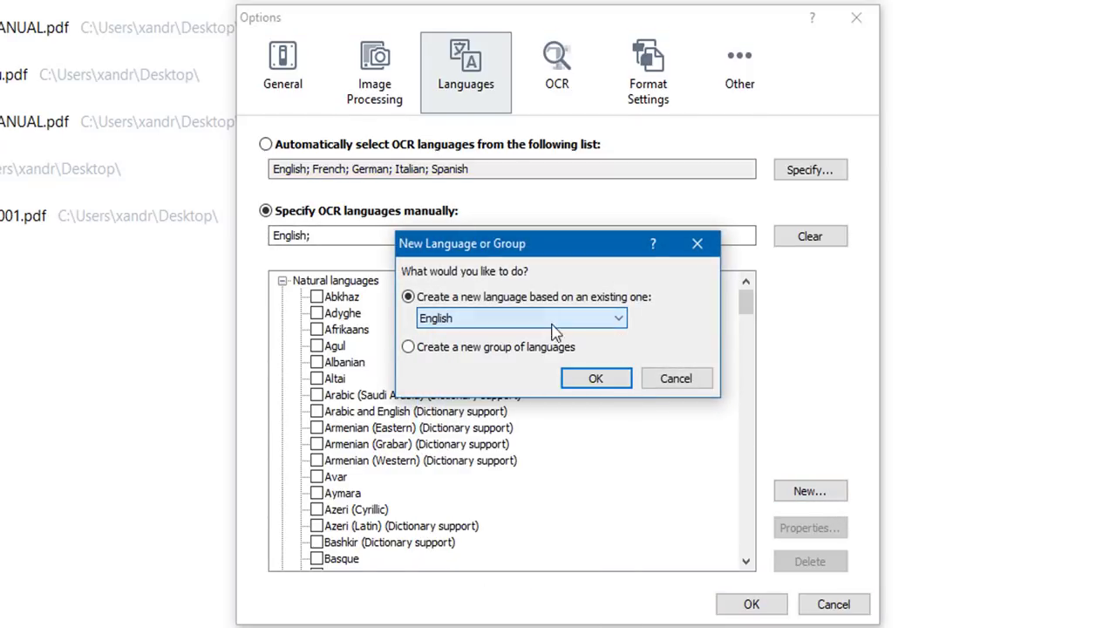
pyautogui.click(684, 386)
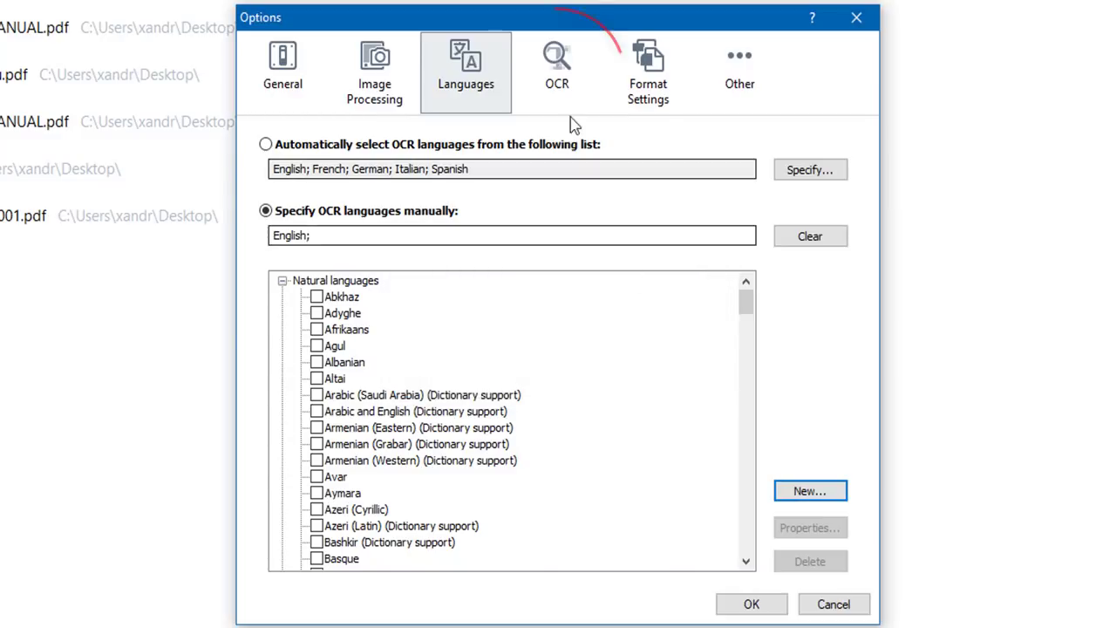
# Step: Try converting barcodes into strings in the OCR options, and turn the setting off again
pyautogui.click(557, 74)
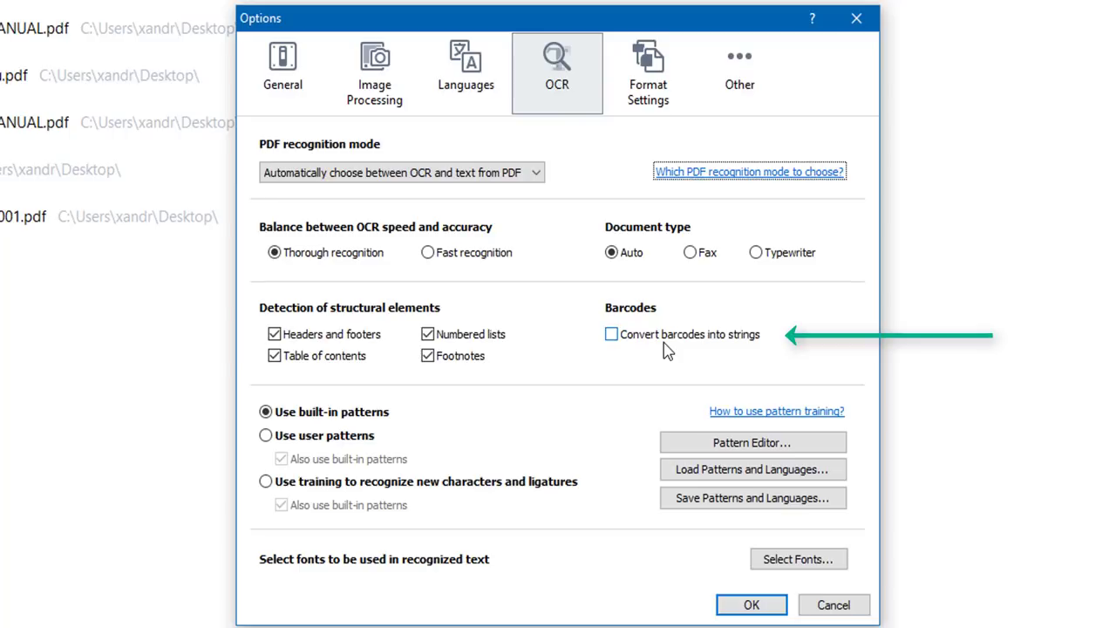
pyautogui.click(611, 336)
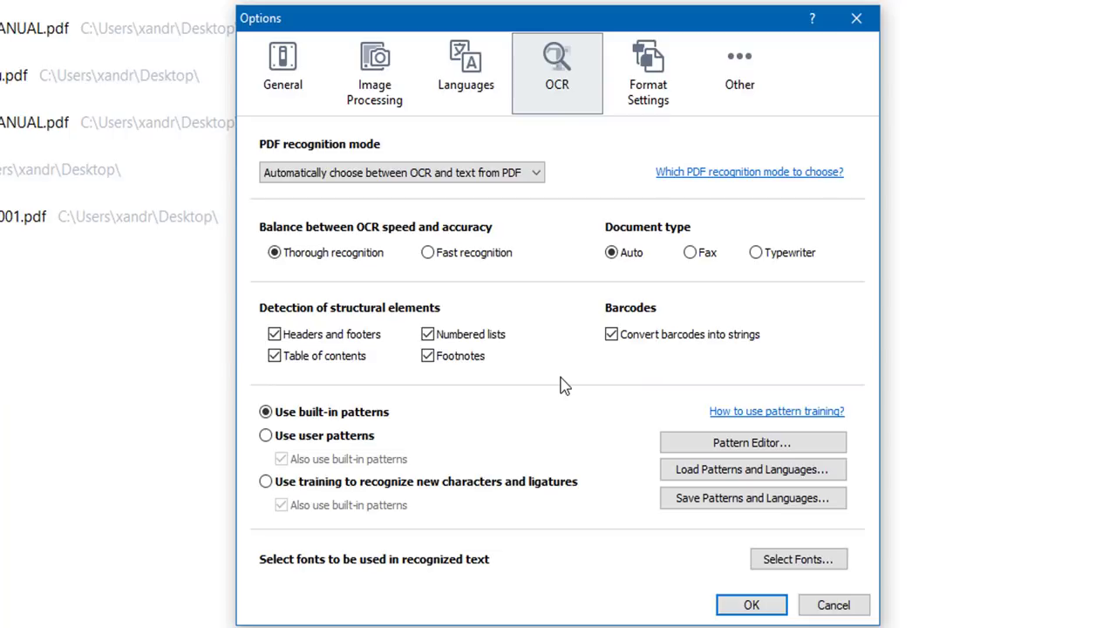
pyautogui.click(611, 336)
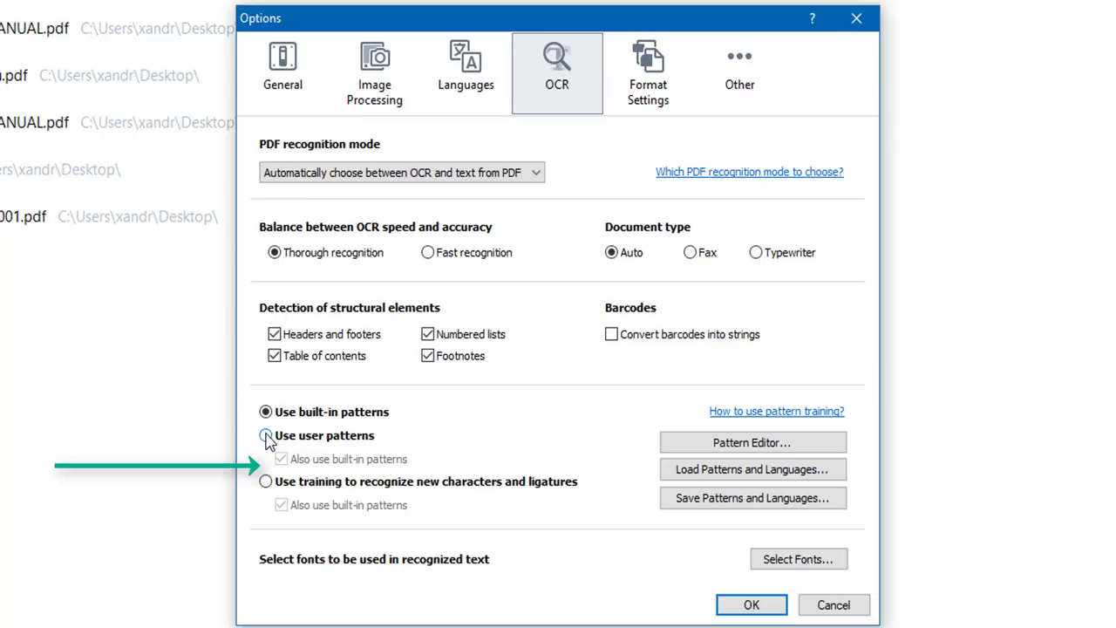
# Step: Try pattern training and user patterns for recognition, and return to using built-in patterns
pyautogui.click(265, 481)
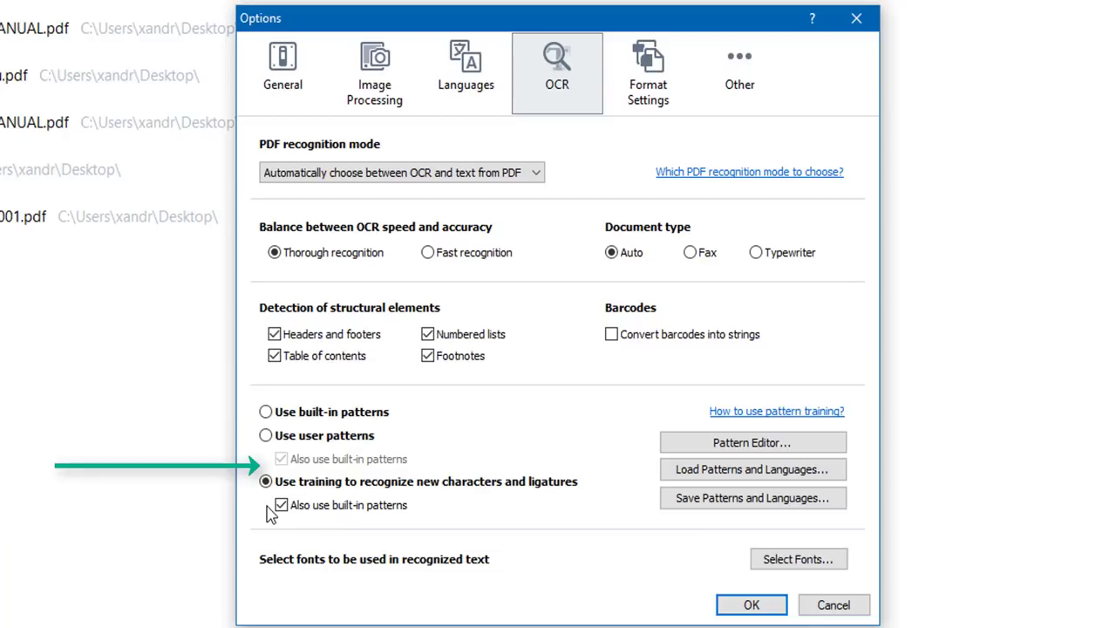
pyautogui.click(266, 435)
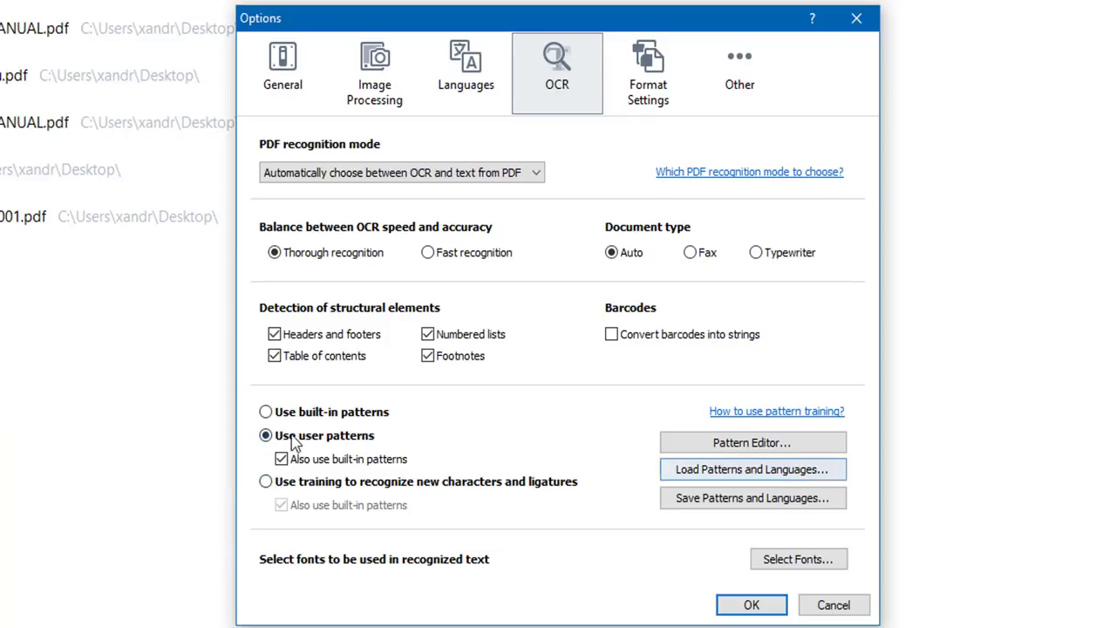
pyautogui.click(266, 413)
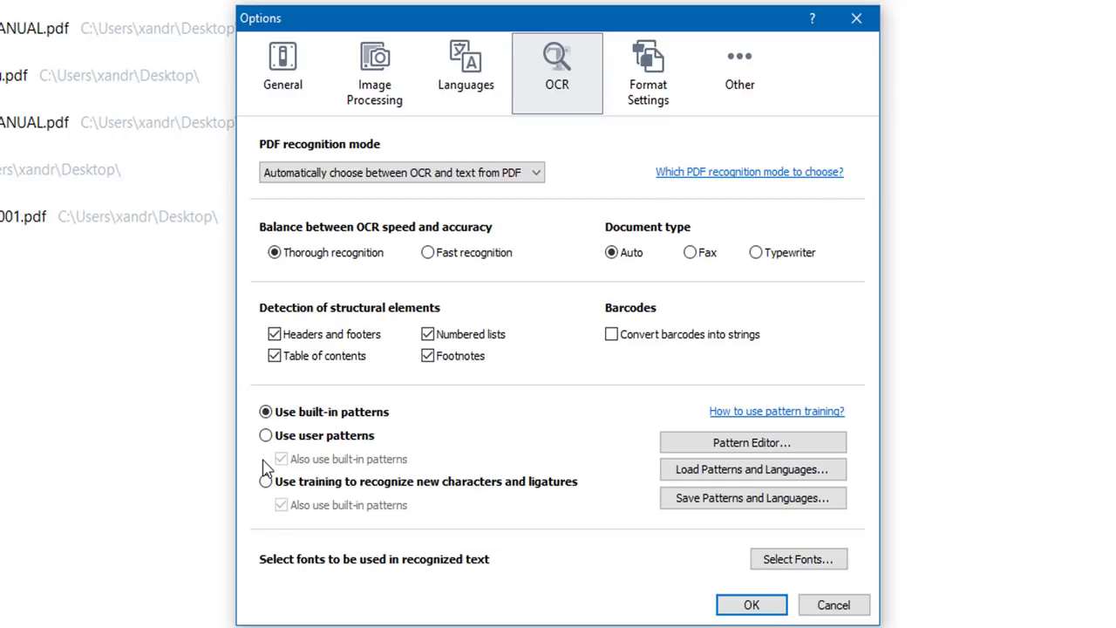
# Step: Review the system fonts selected for use in recognized text and accept the font selection
pyautogui.click(786, 565)
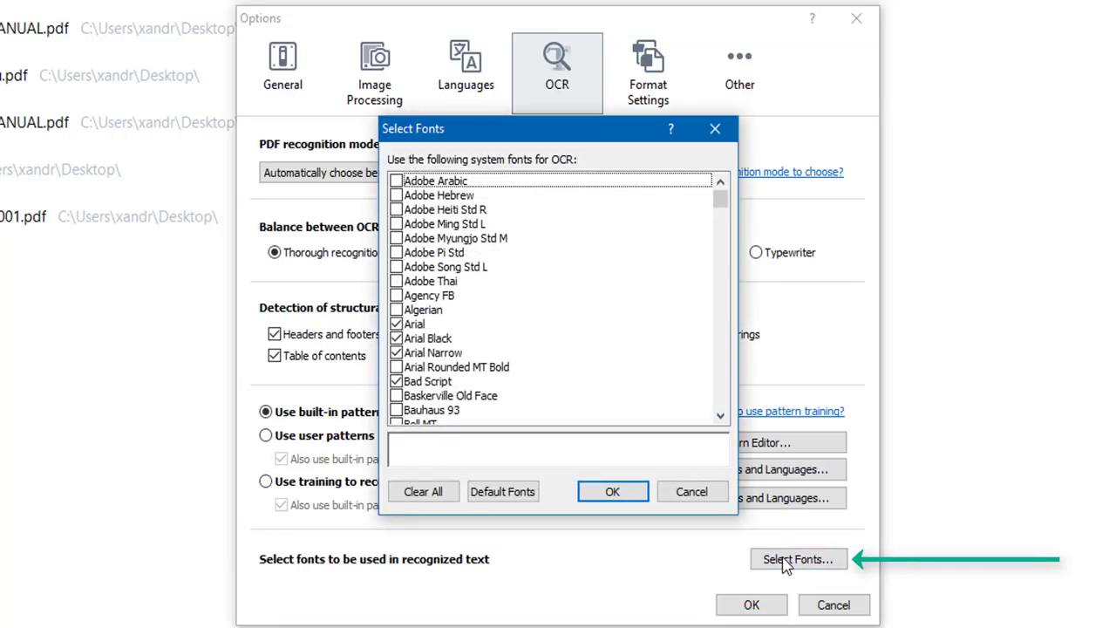
pyautogui.click(397, 381)
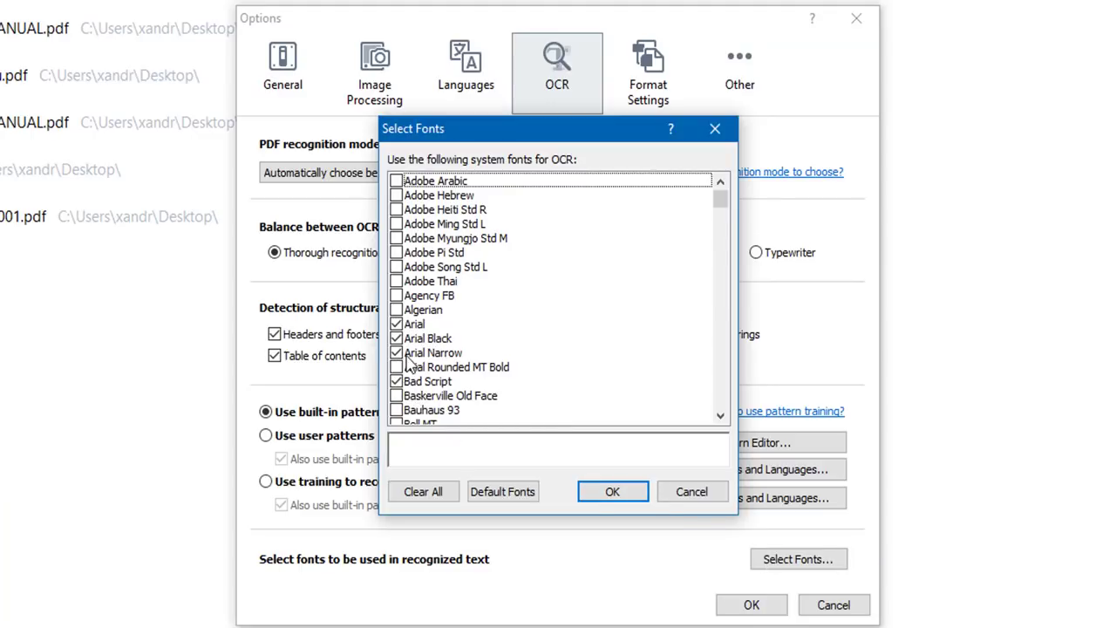
pyautogui.click(612, 490)
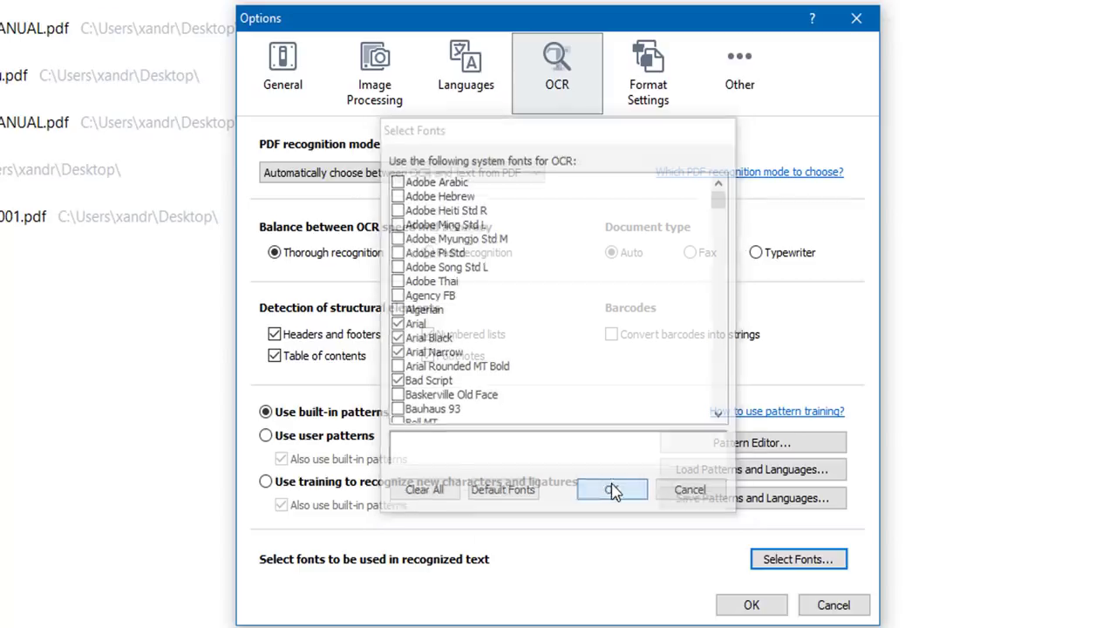
# Step: In the PDF format settings, try Best quality for the image quality and set it back to Balanced
pyautogui.click(650, 87)
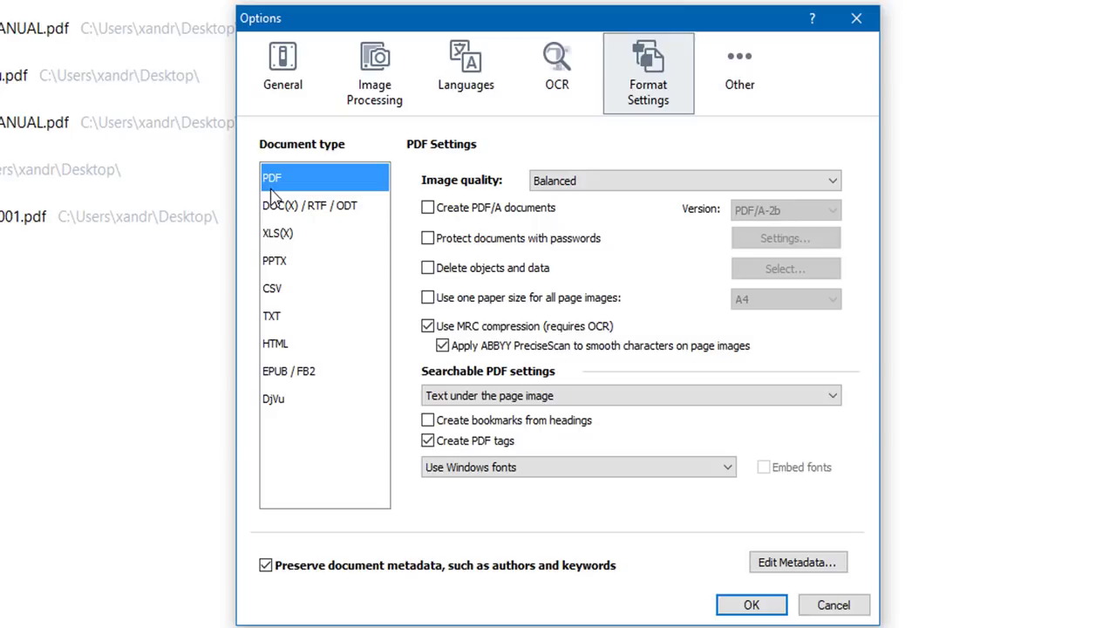
pyautogui.click(631, 183)
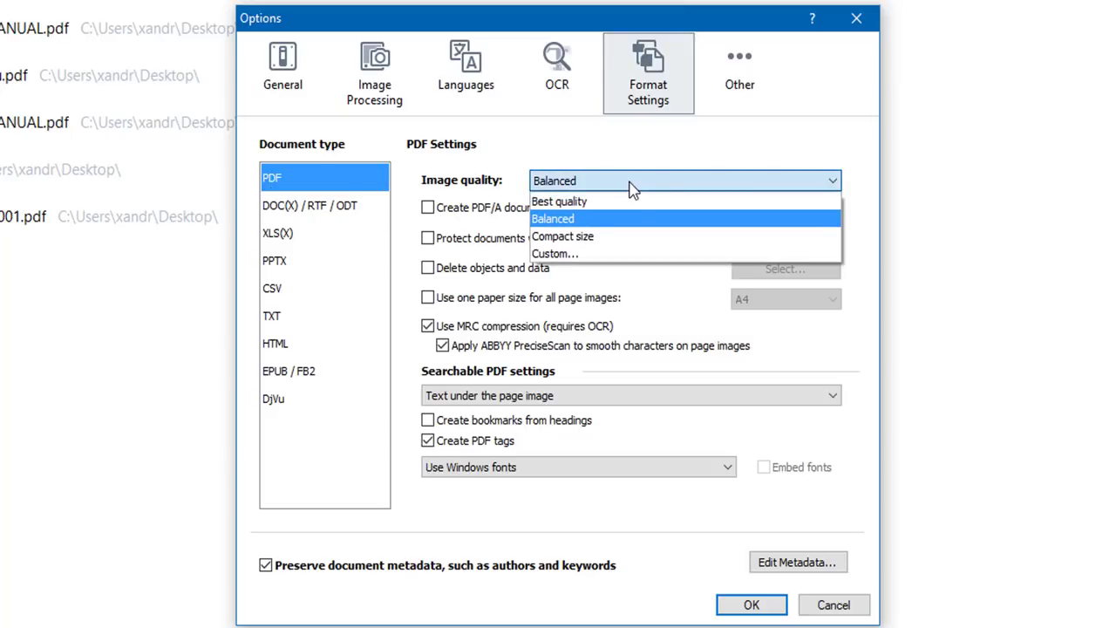
pyautogui.click(624, 204)
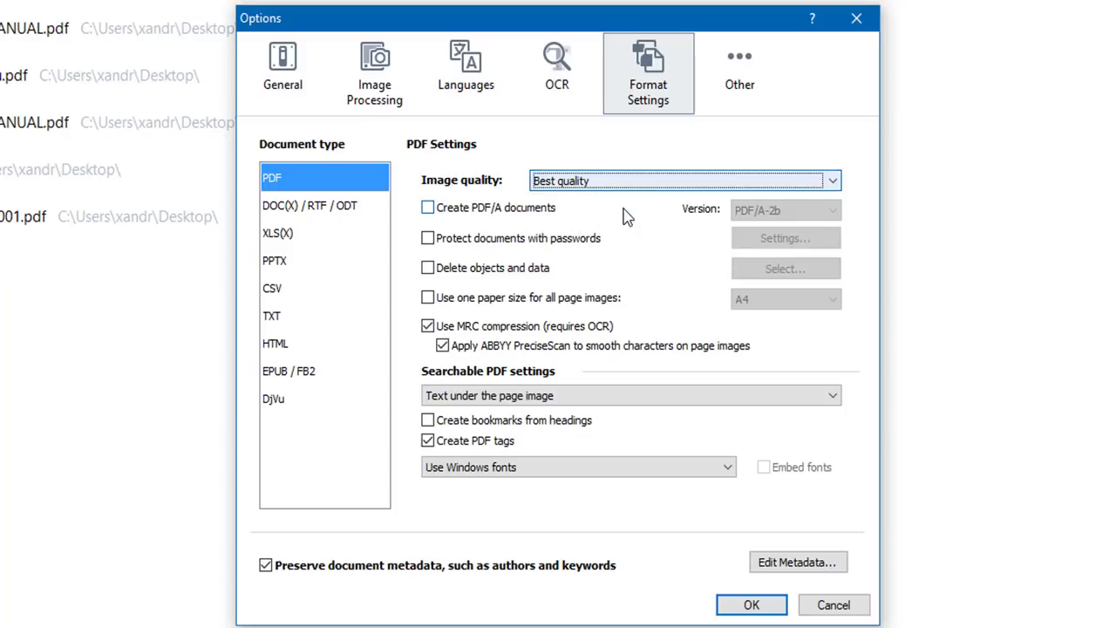
pyautogui.click(631, 183)
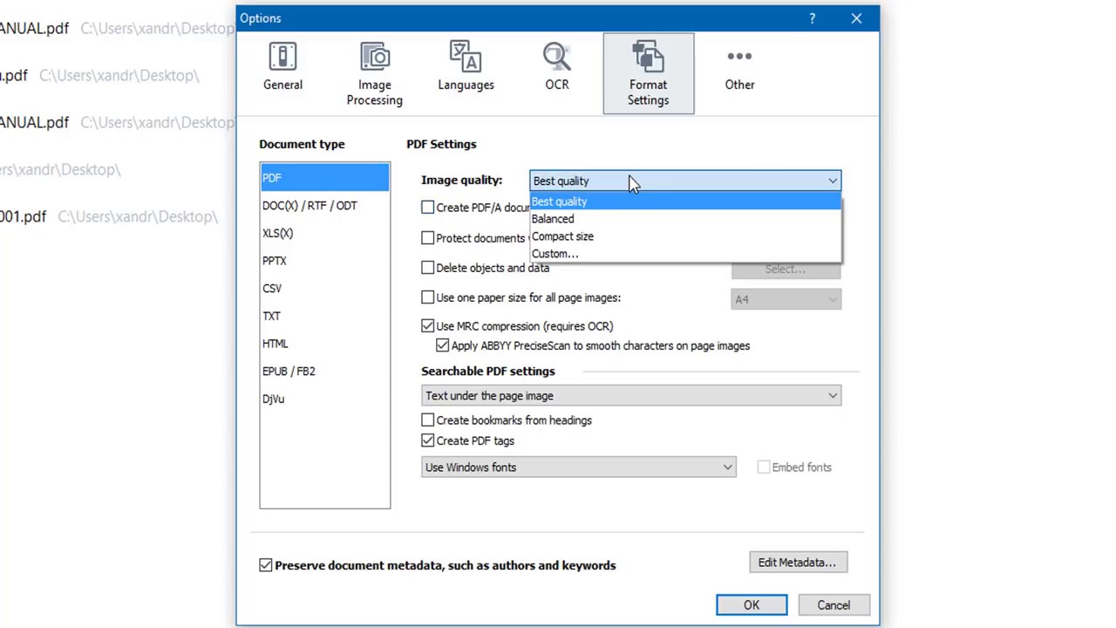
pyautogui.click(625, 221)
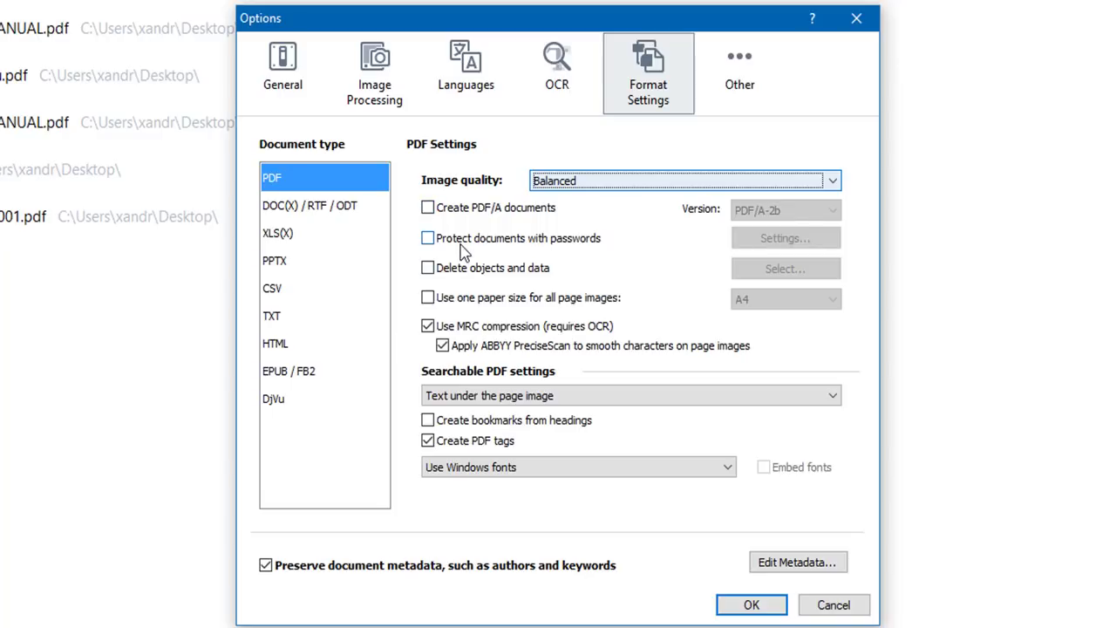
# Step: Try one paper size for all page images and disabling ABBYY PreciseScan in the PDF settings, returning both to their original state
pyautogui.click(428, 298)
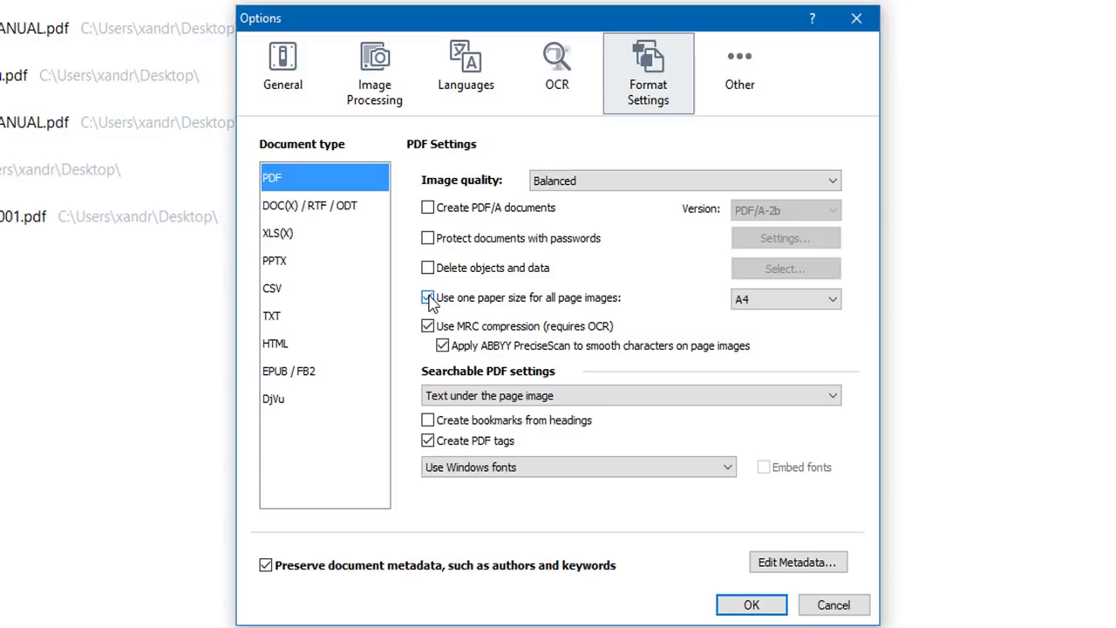
pyautogui.click(428, 298)
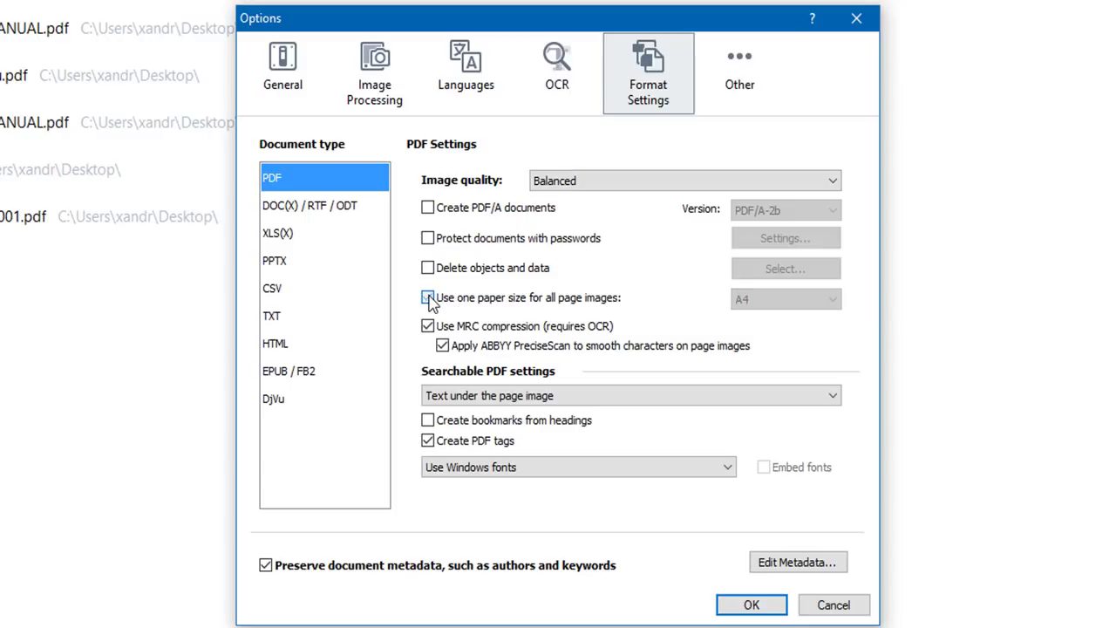
pyautogui.click(444, 347)
pyautogui.click(442, 346)
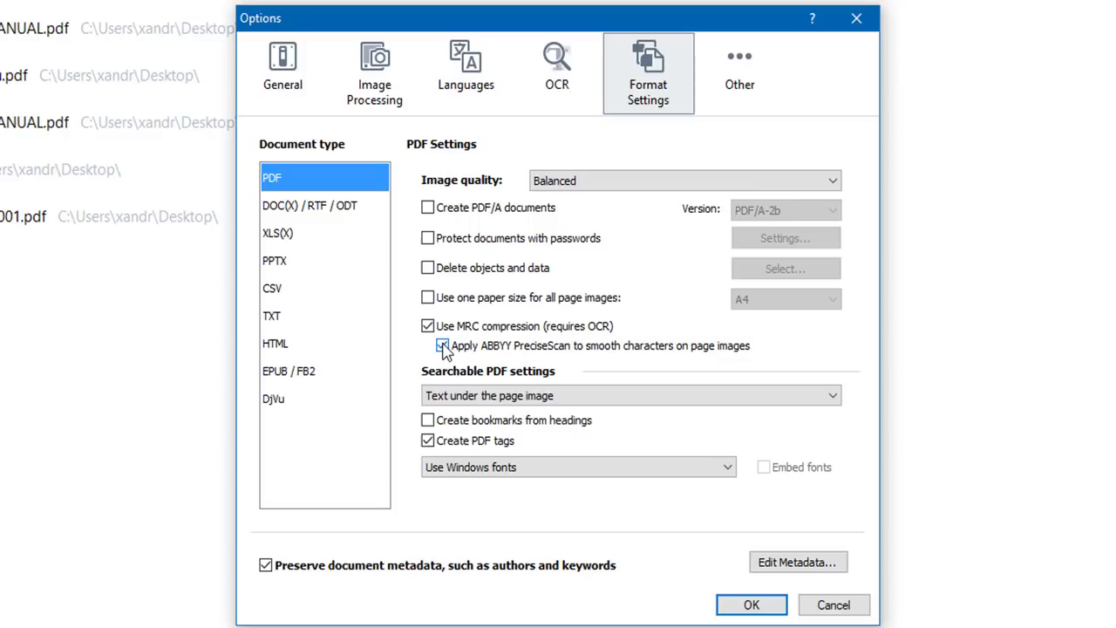
# Step: In the searchable PDF settings, review the text placement choices, try predefined fonts, and return to Windows fonts
pyautogui.click(532, 399)
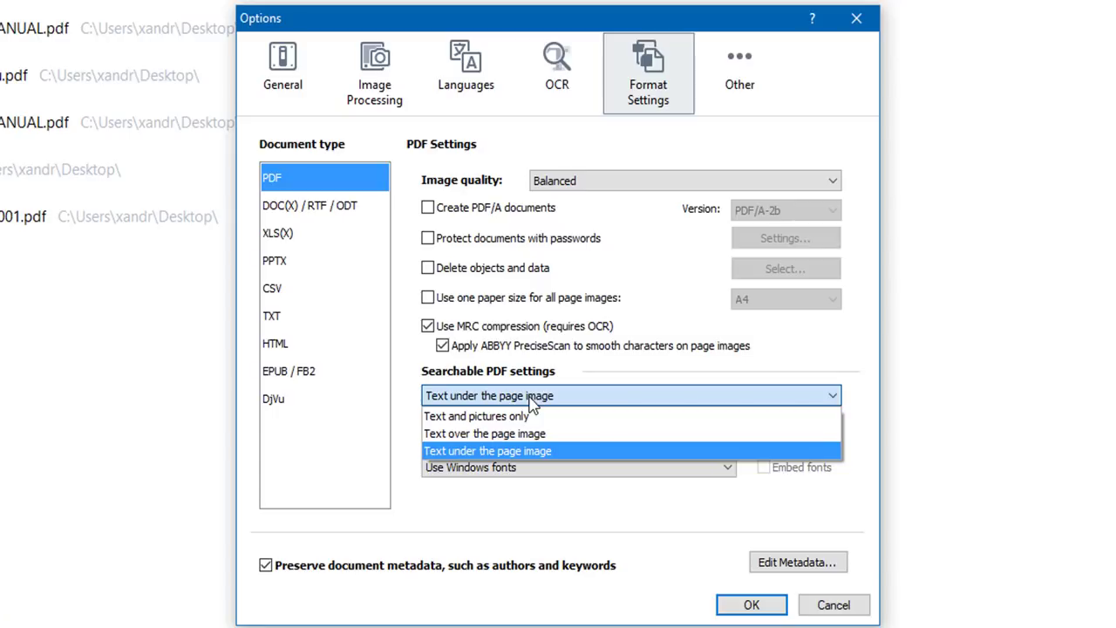
pyautogui.click(529, 399)
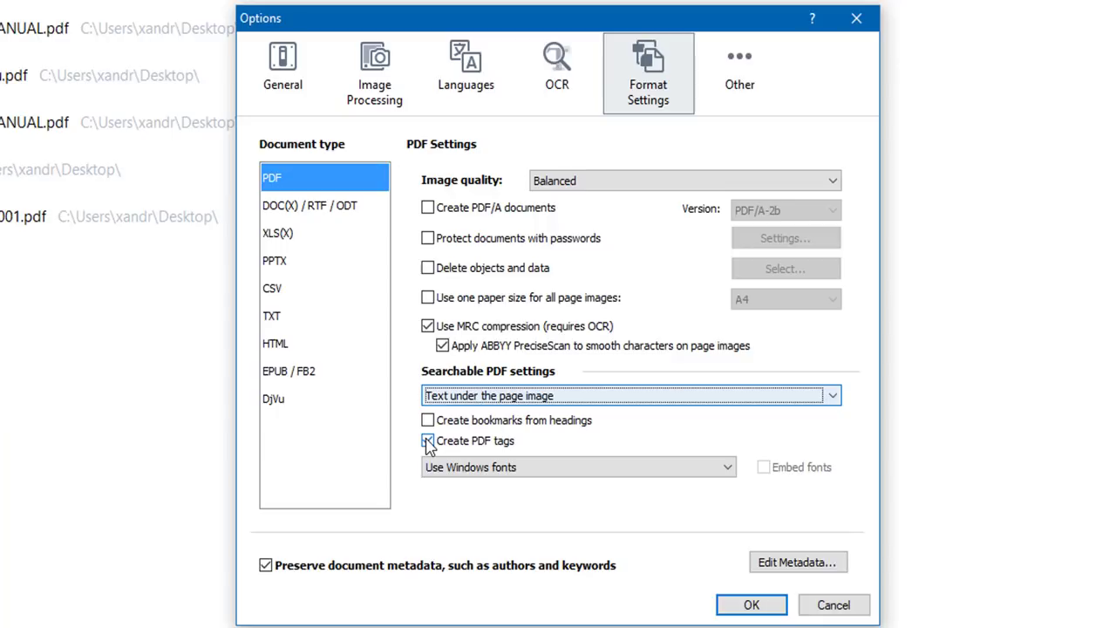
pyautogui.click(515, 473)
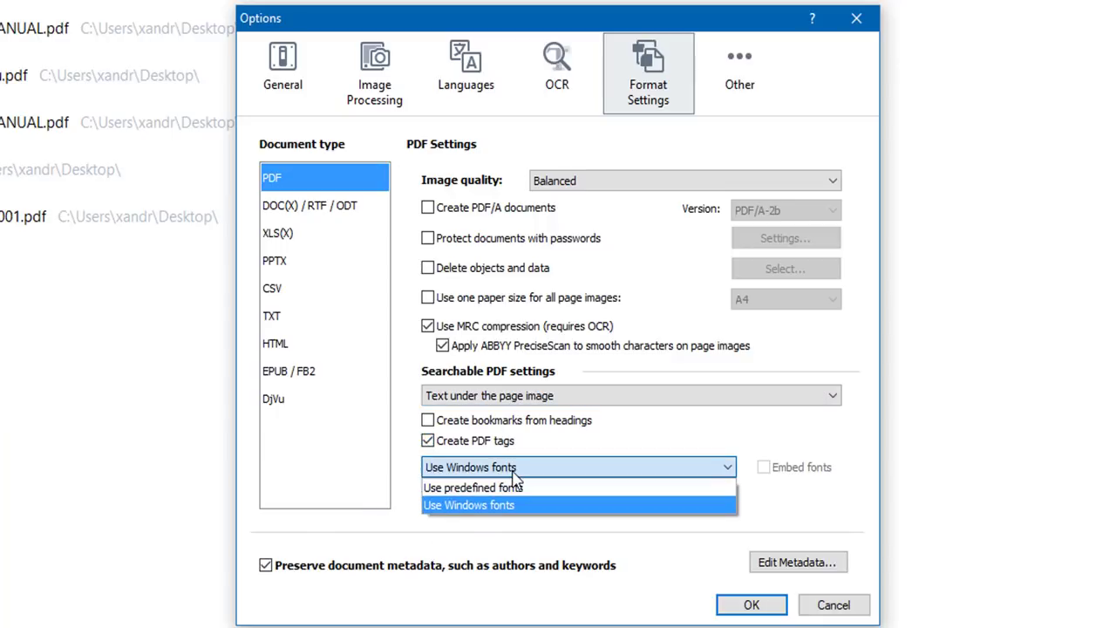
pyautogui.click(513, 487)
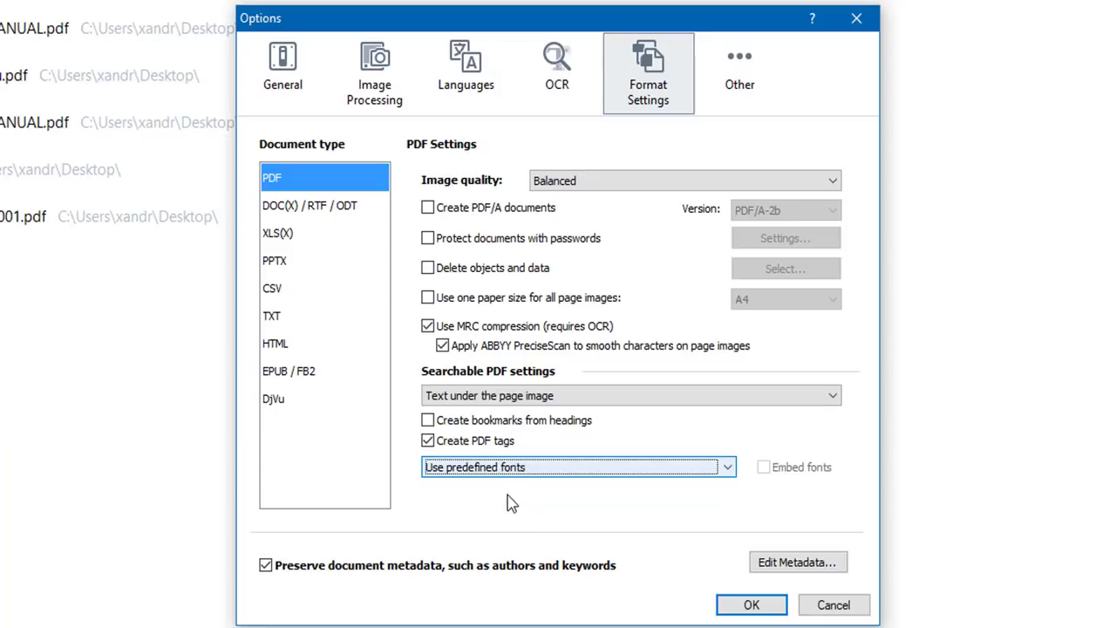
pyautogui.click(516, 473)
pyautogui.click(490, 506)
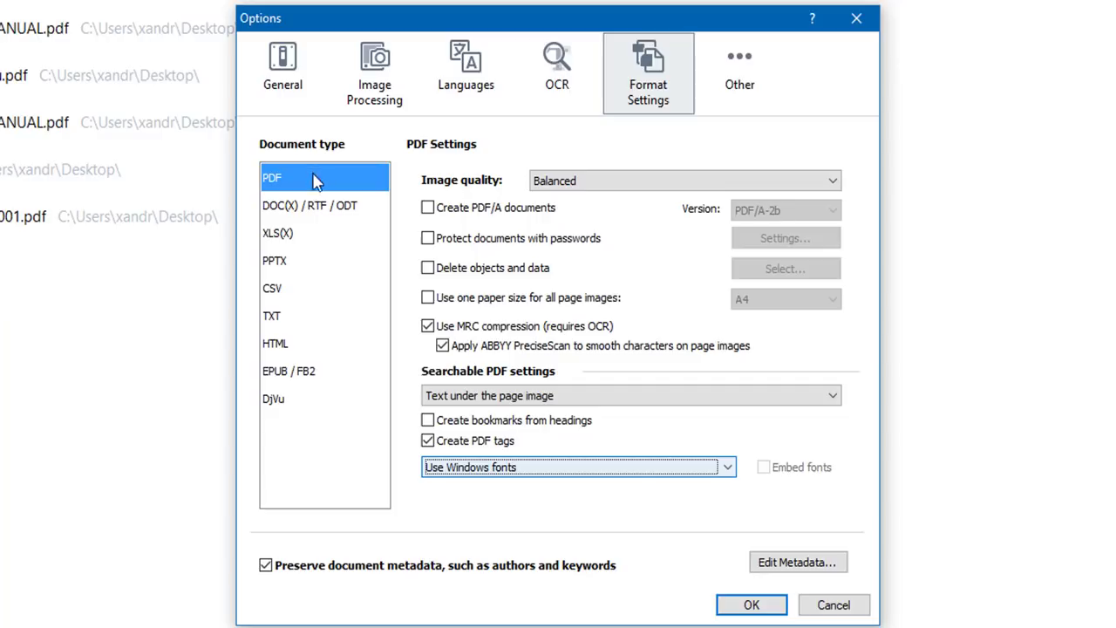
# Step: Review the document layout choices in the DOC(X) / RTF / ODT settings, keeping Exact copy
pyautogui.click(309, 210)
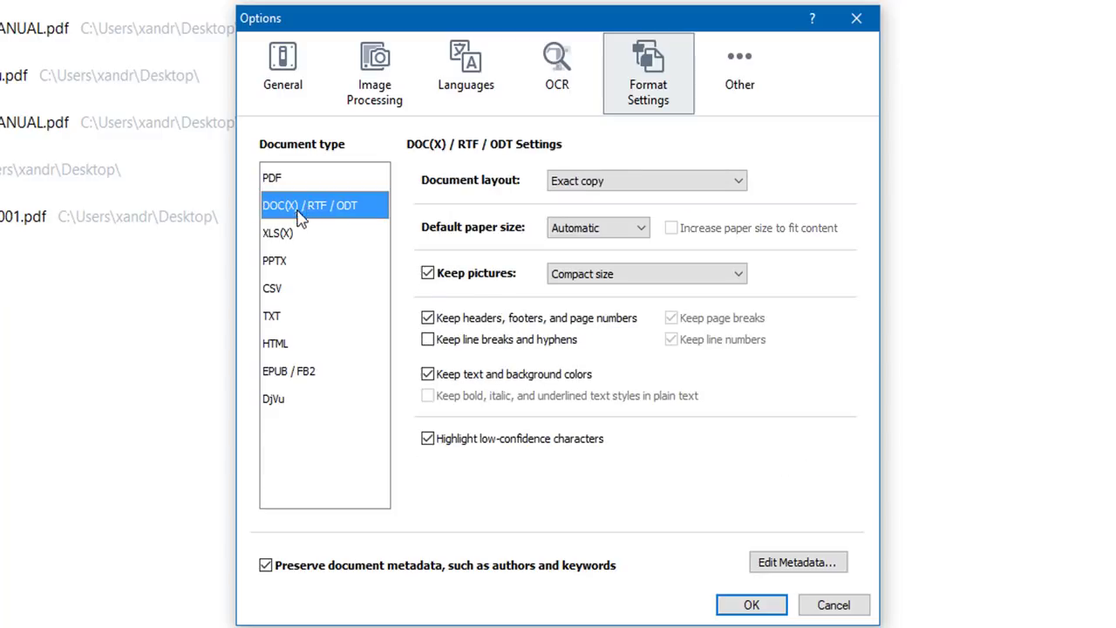
pyautogui.click(630, 180)
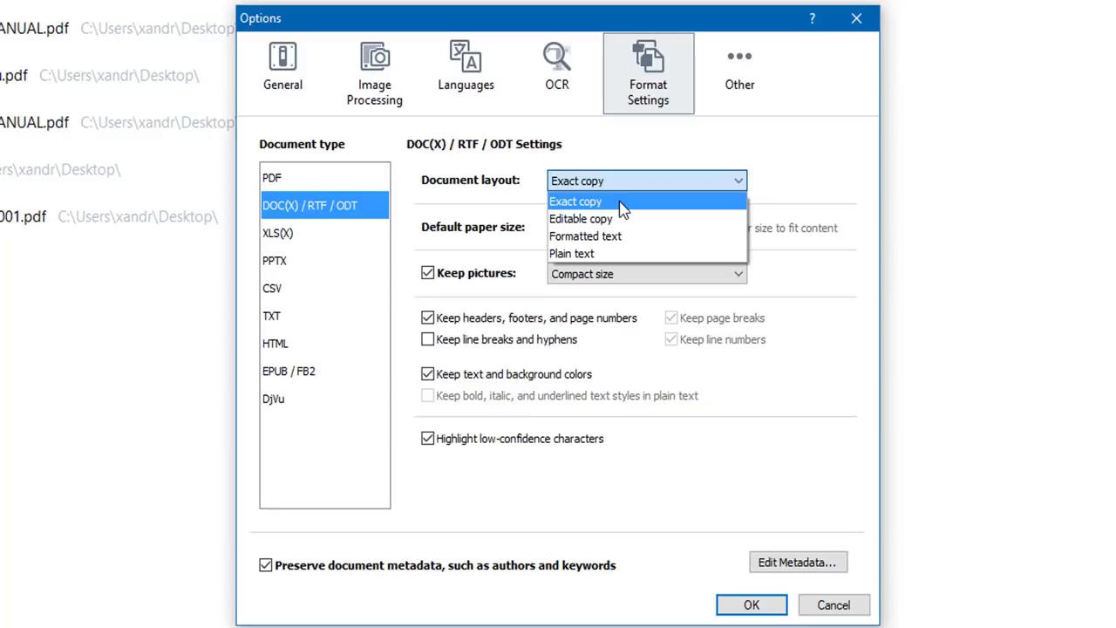
pyautogui.click(623, 202)
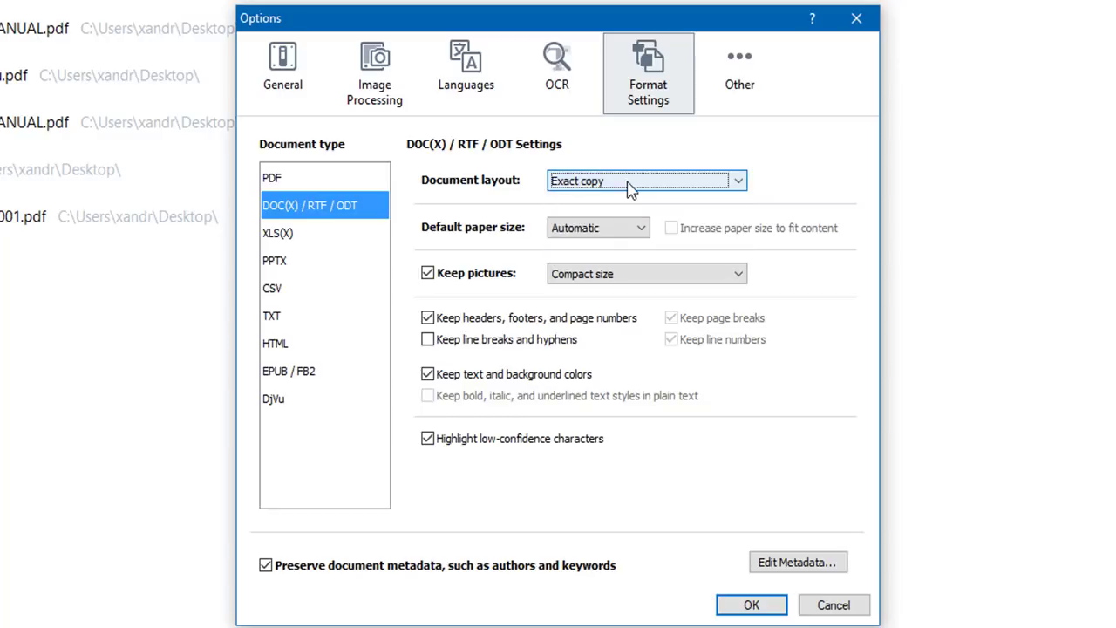
pyautogui.click(627, 184)
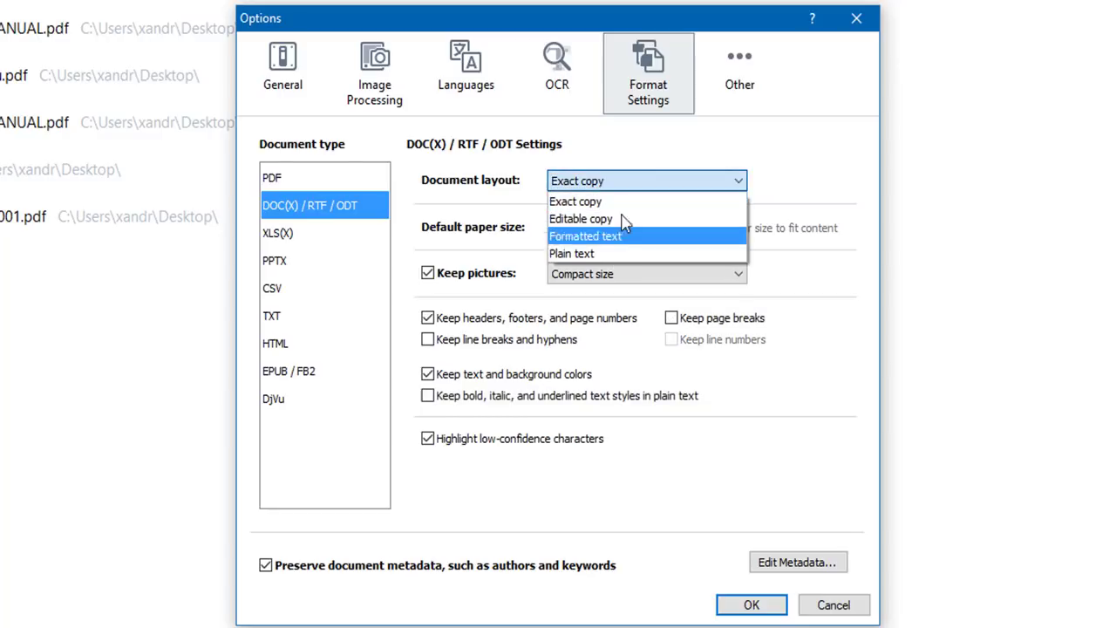
pyautogui.click(627, 202)
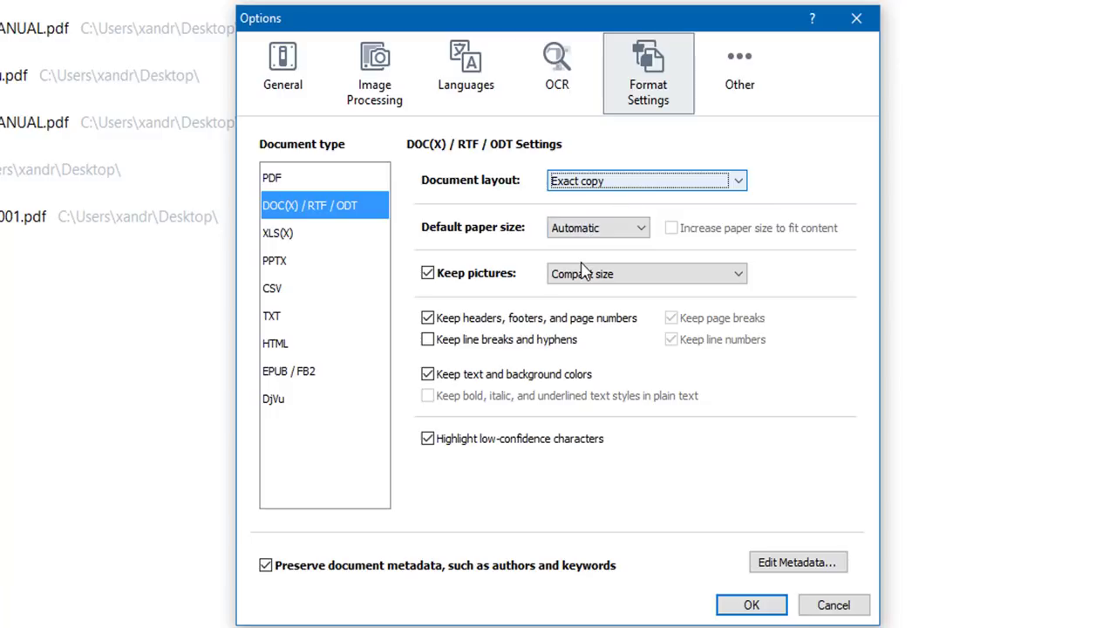
# Step: Review the default paper size and picture quality choices for DOC(X) / RTF / ODT, keeping Automatic and Compact size
pyautogui.click(590, 231)
pyautogui.click(591, 231)
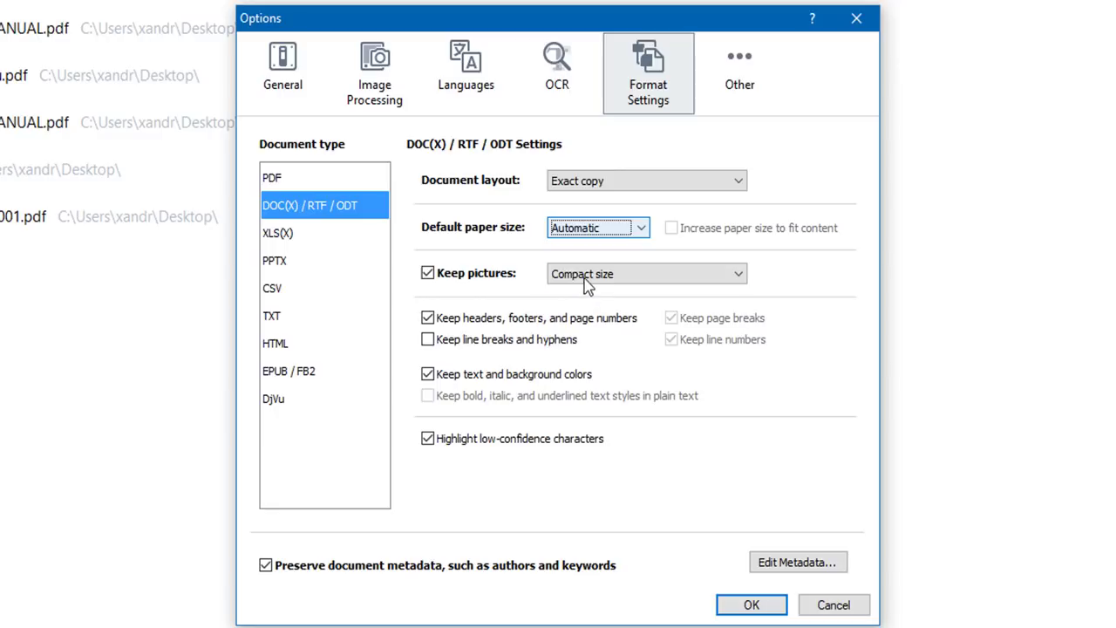
pyautogui.click(585, 276)
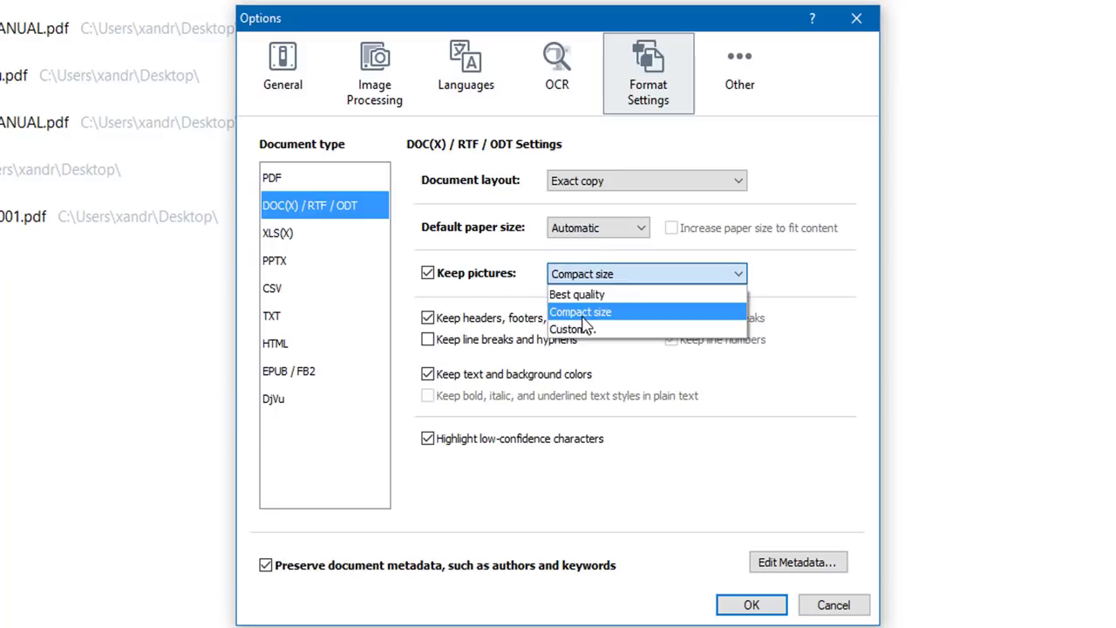
pyautogui.click(582, 316)
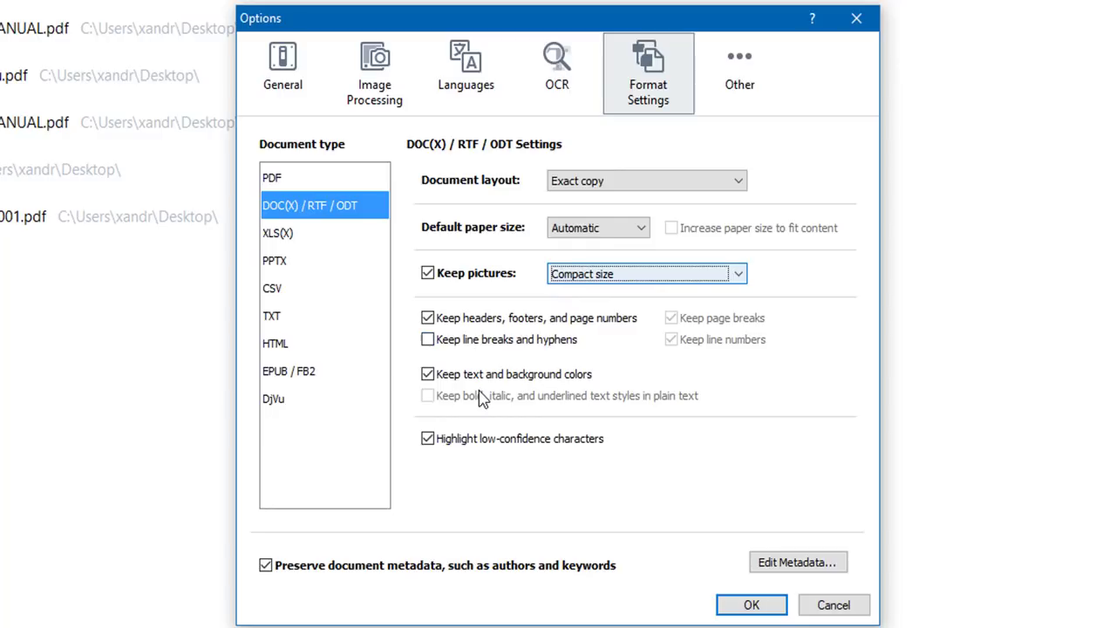
# Step: Toggle highlighting of low-confidence characters off and on again, and view the document metadata fields without saving anything
pyautogui.click(427, 440)
pyautogui.click(427, 439)
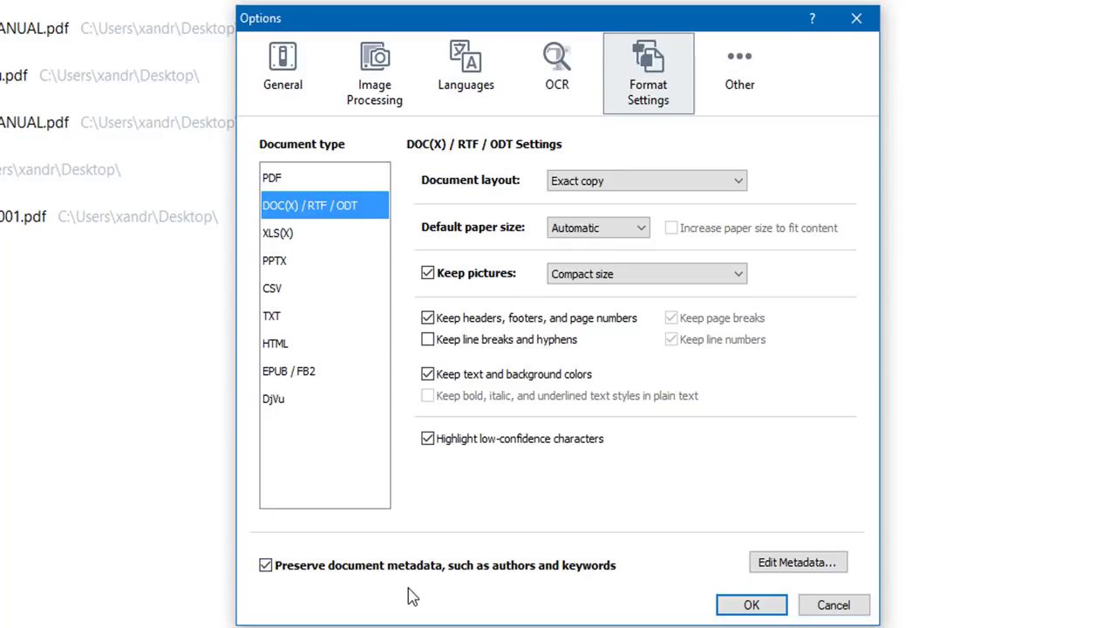
pyautogui.click(790, 567)
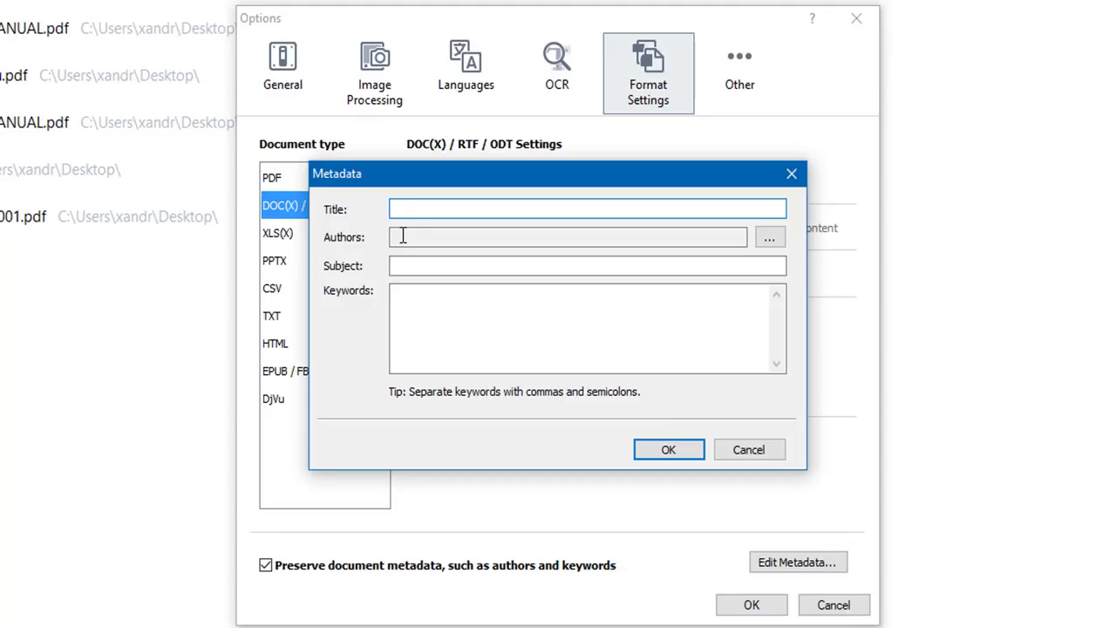
pyautogui.click(741, 451)
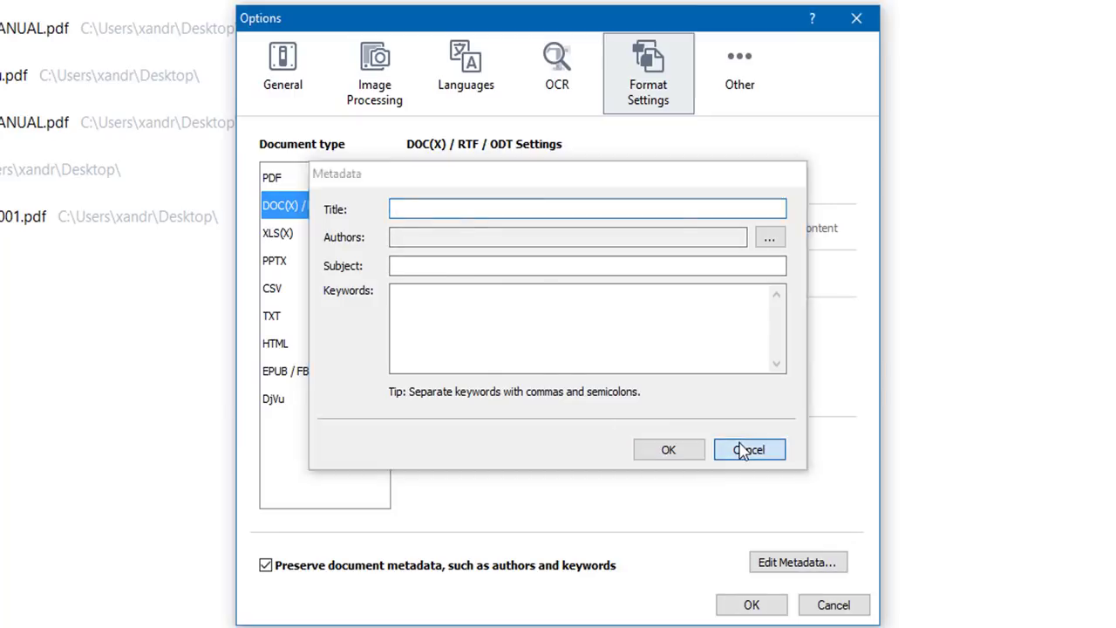
# Step: Look through the format settings for the HTML, XLS(X) and PPTX document types
pyautogui.click(305, 345)
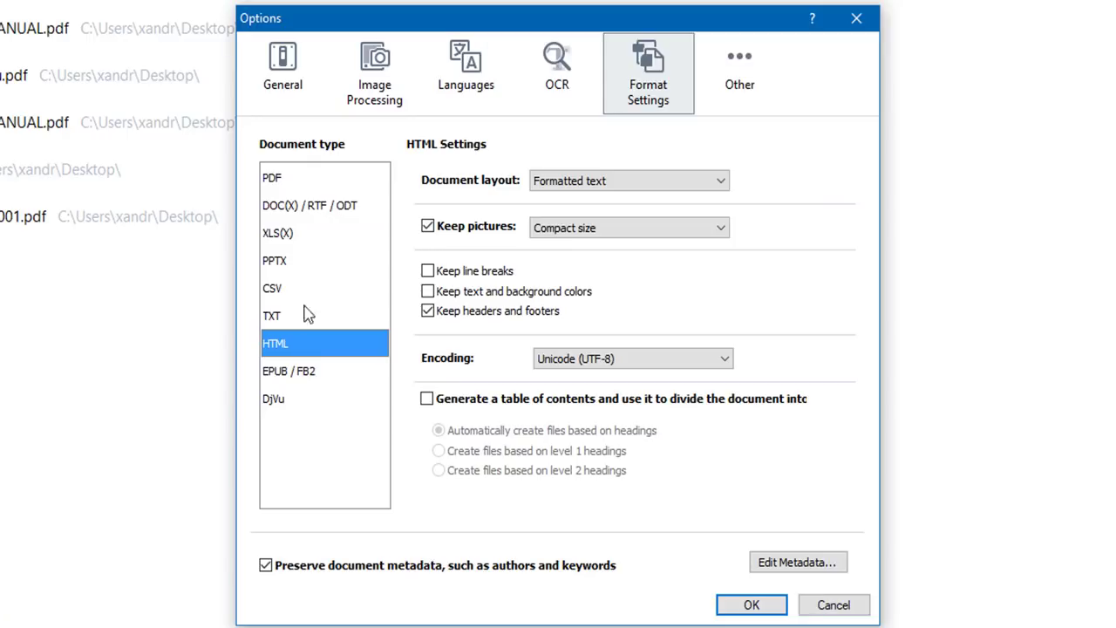
pyautogui.click(299, 213)
pyautogui.click(290, 235)
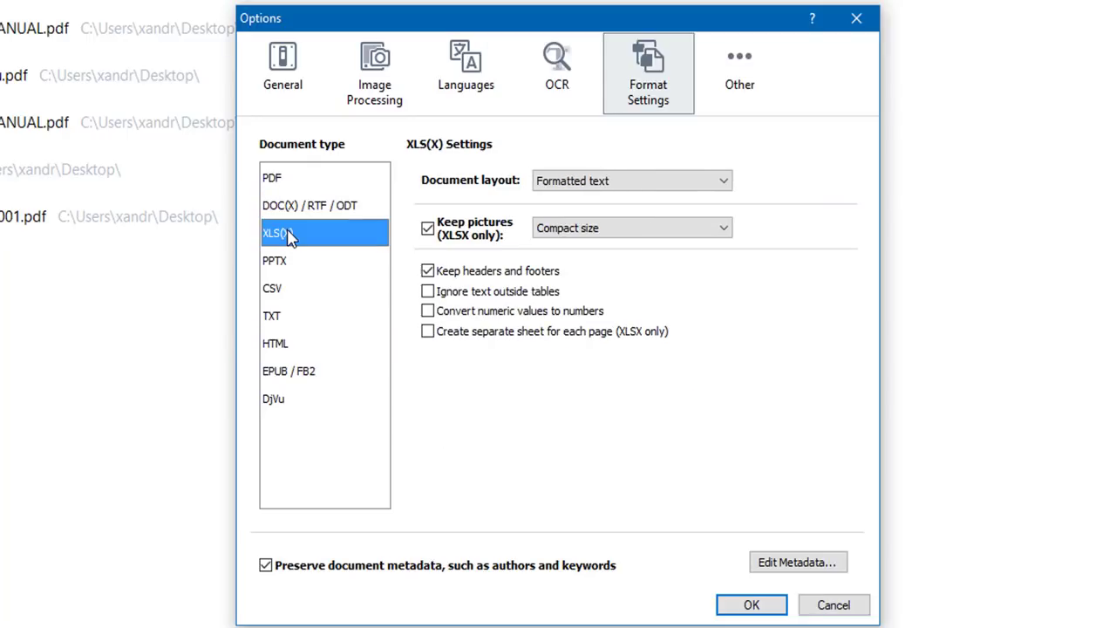
pyautogui.click(292, 271)
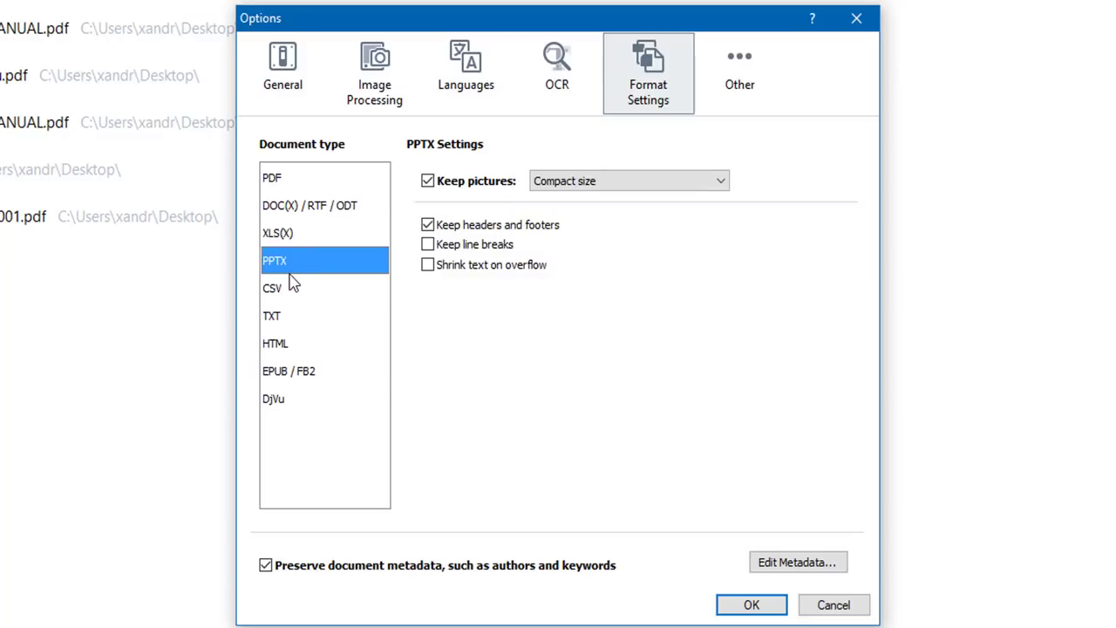
# Step: Review the Other options, keeping English as interface language and Default processor cores for OCR, and accept the options
pyautogui.click(740, 78)
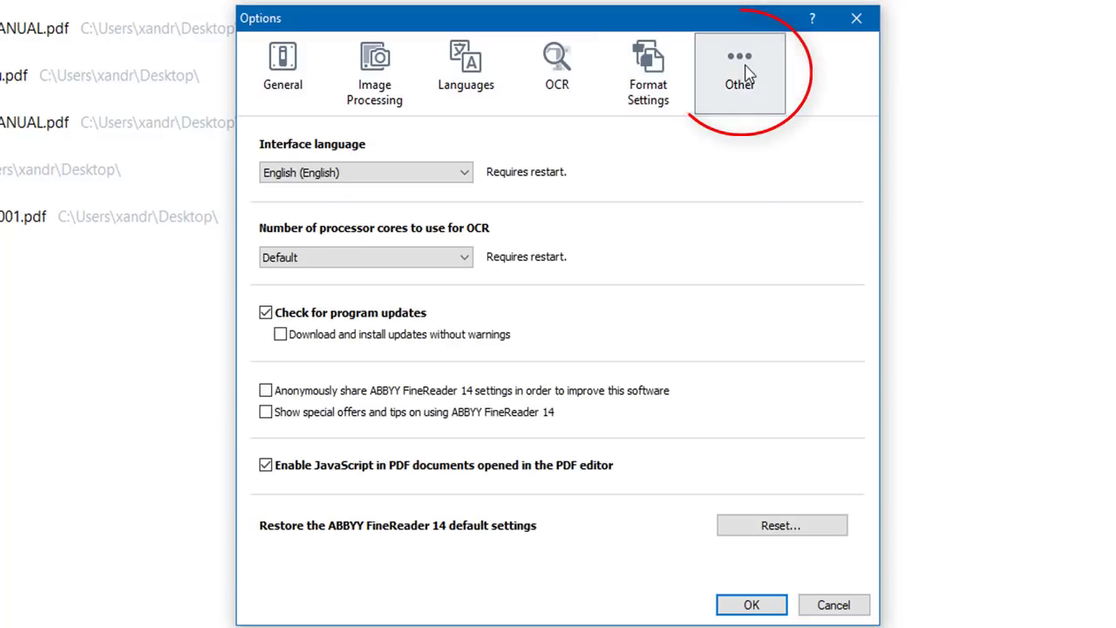
pyautogui.click(327, 178)
pyautogui.click(327, 179)
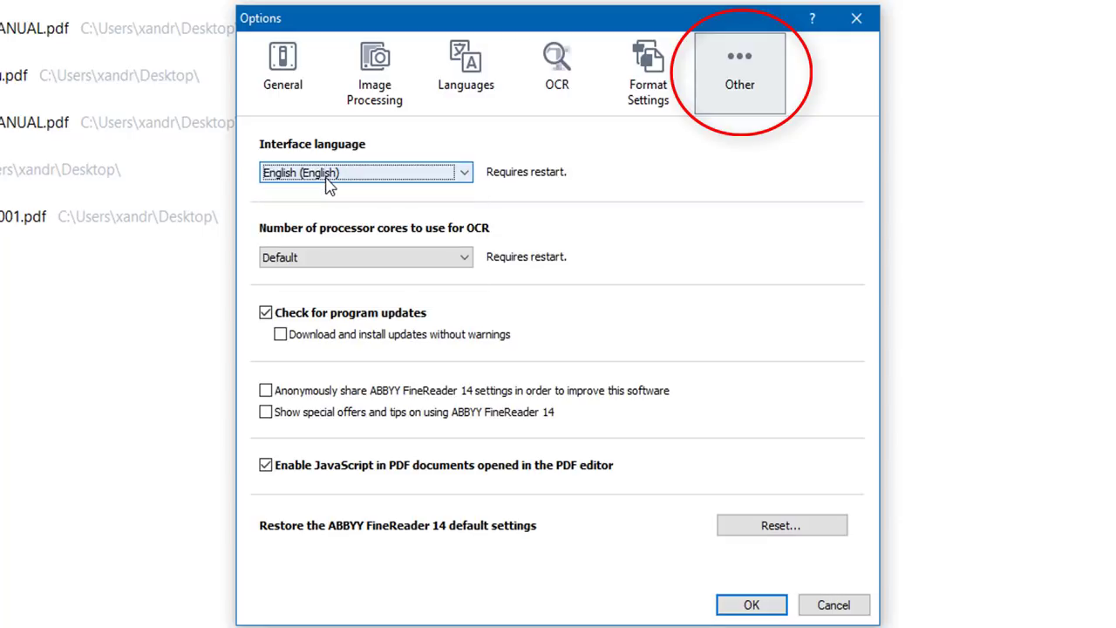
pyautogui.click(320, 261)
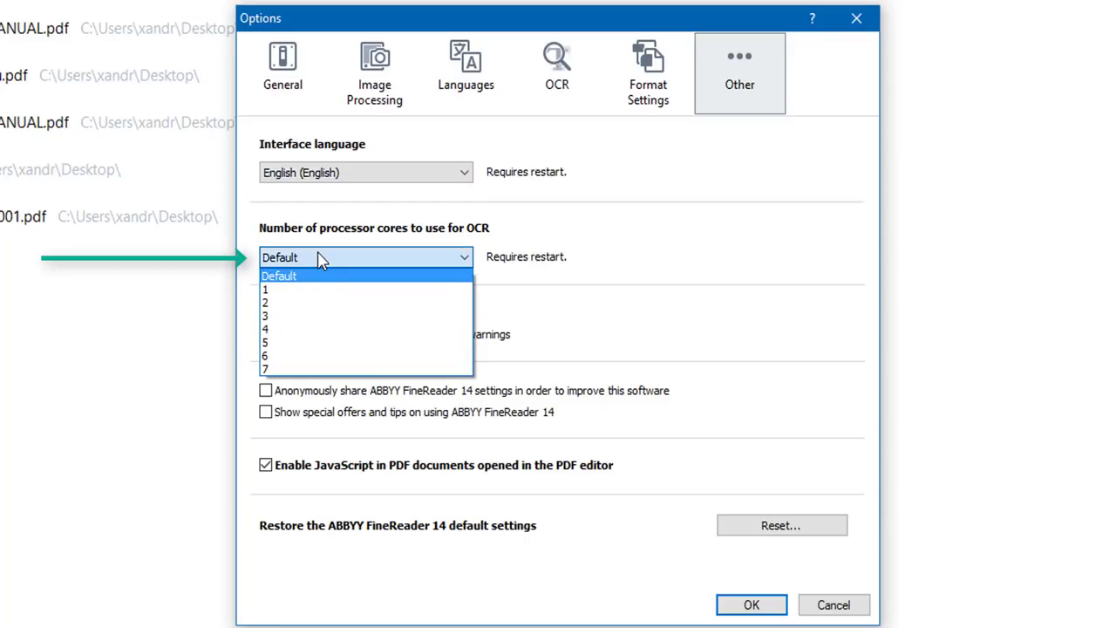
pyautogui.click(335, 276)
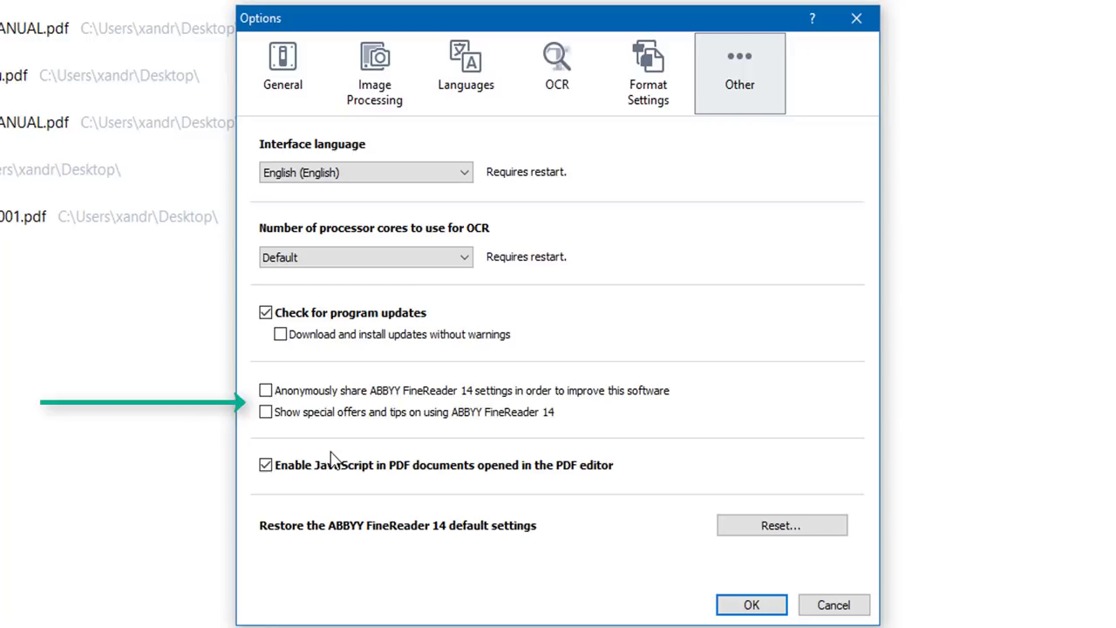
pyautogui.click(266, 392)
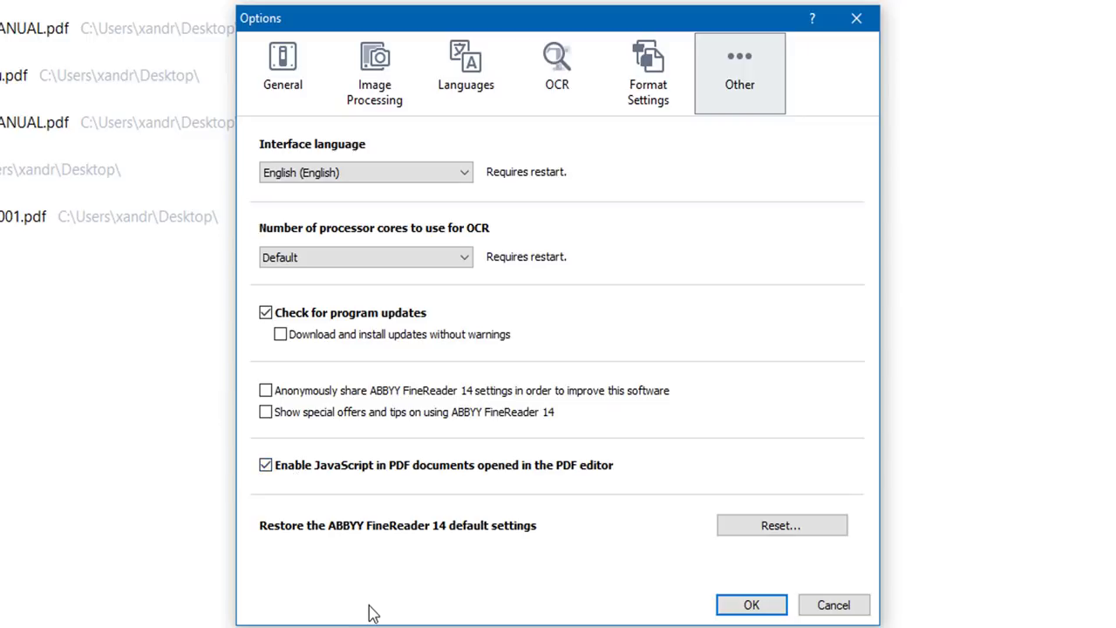
pyautogui.click(751, 604)
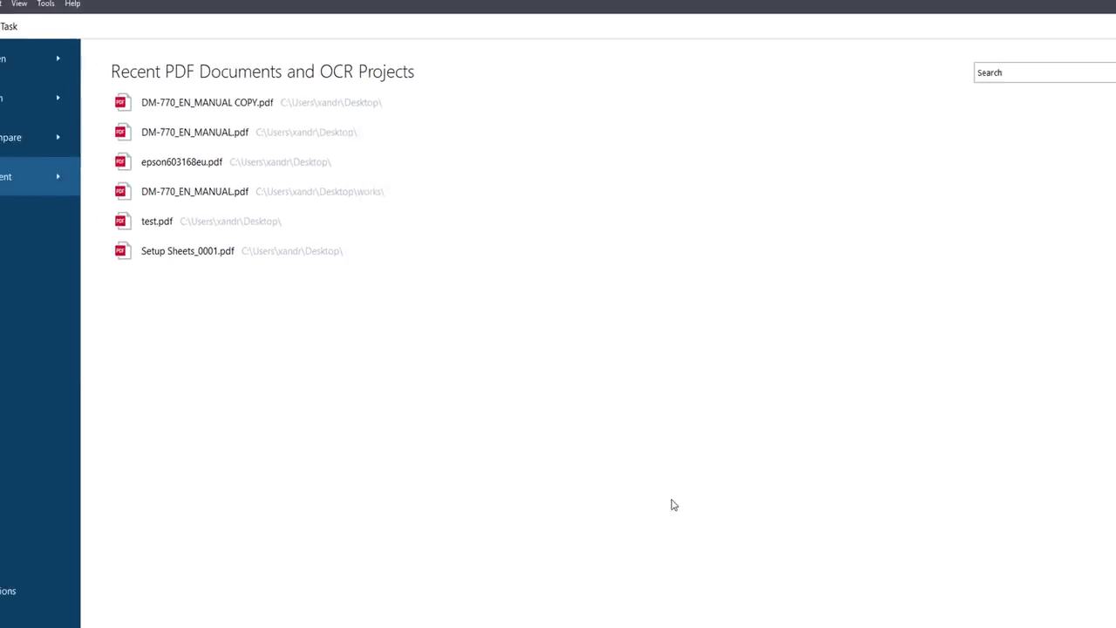
# Step: From the Open task page, revisit the general and image processing options, show the advanced preprocessing settings, and accept the options
pyautogui.click(38, 76)
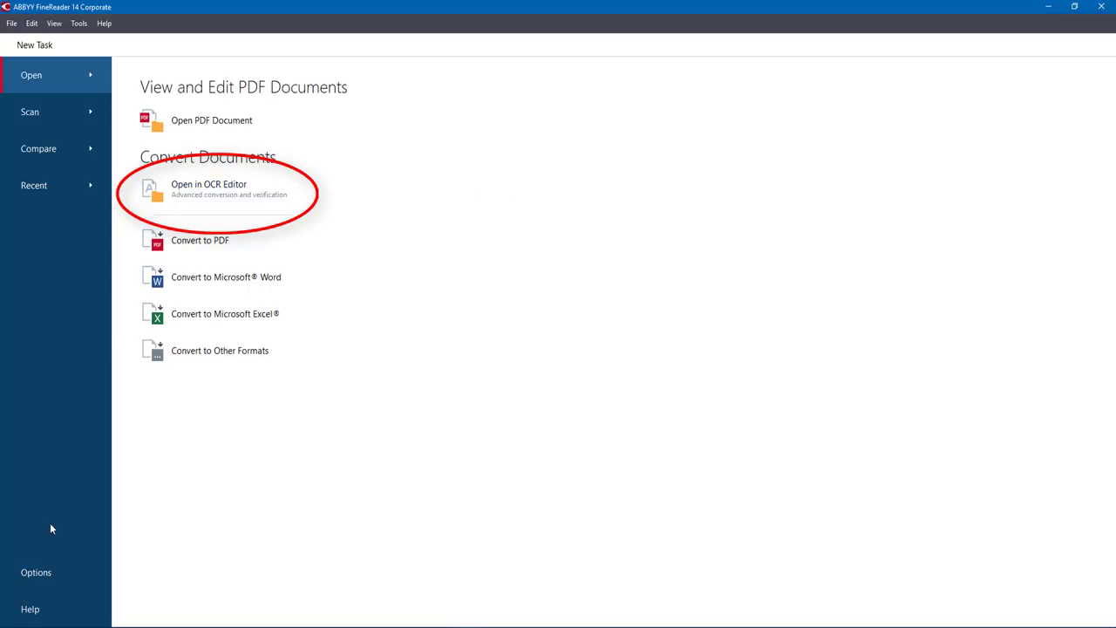
pyautogui.click(42, 564)
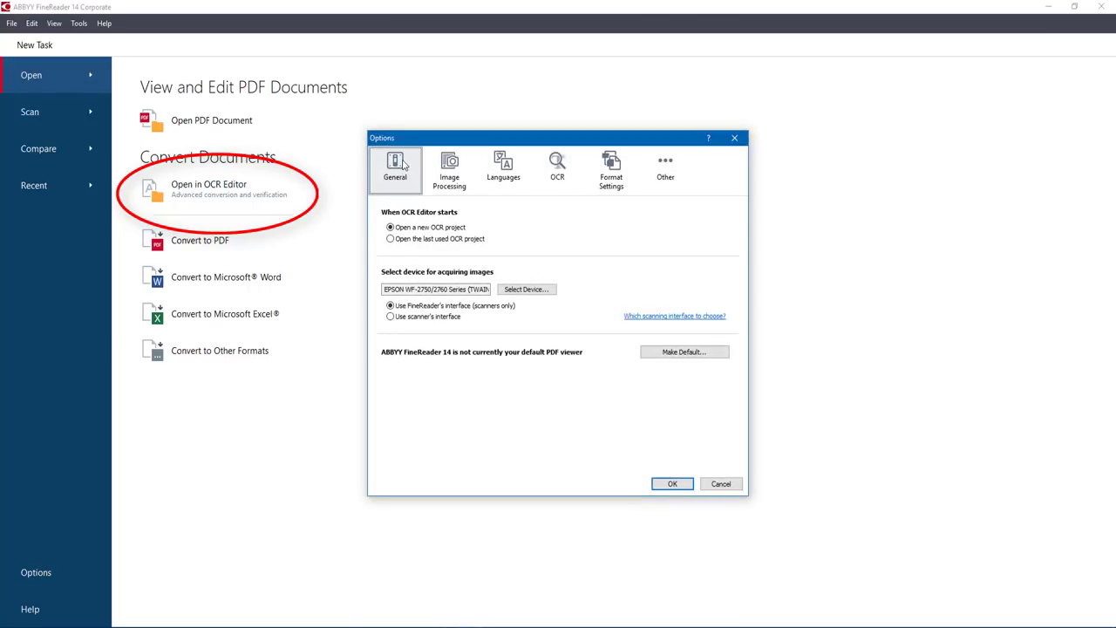
pyautogui.click(449, 173)
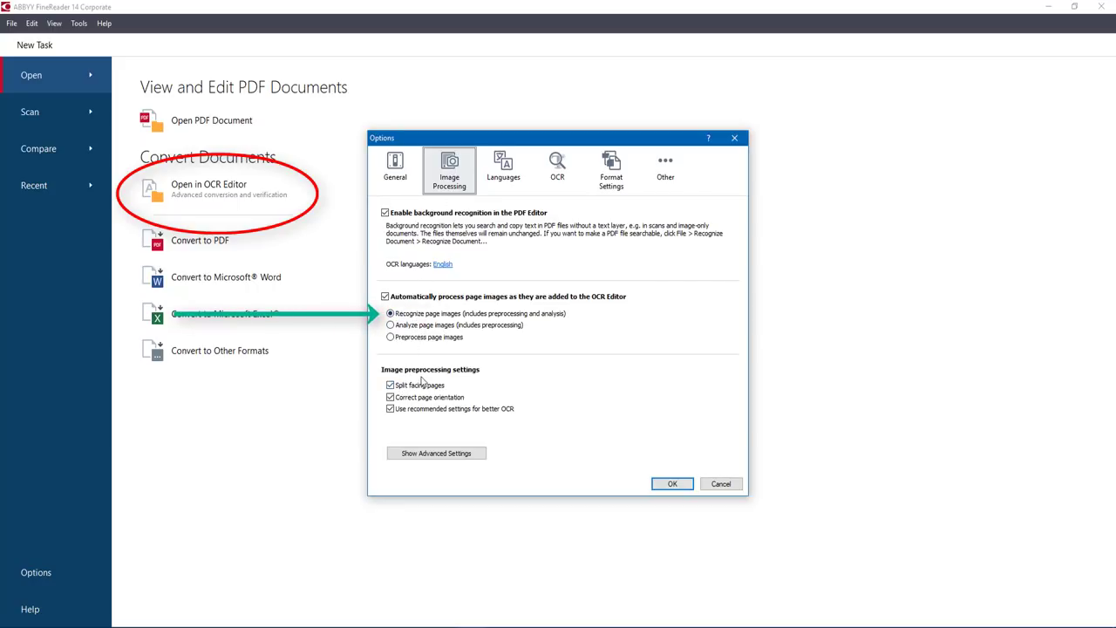
pyautogui.click(441, 452)
pyautogui.click(681, 487)
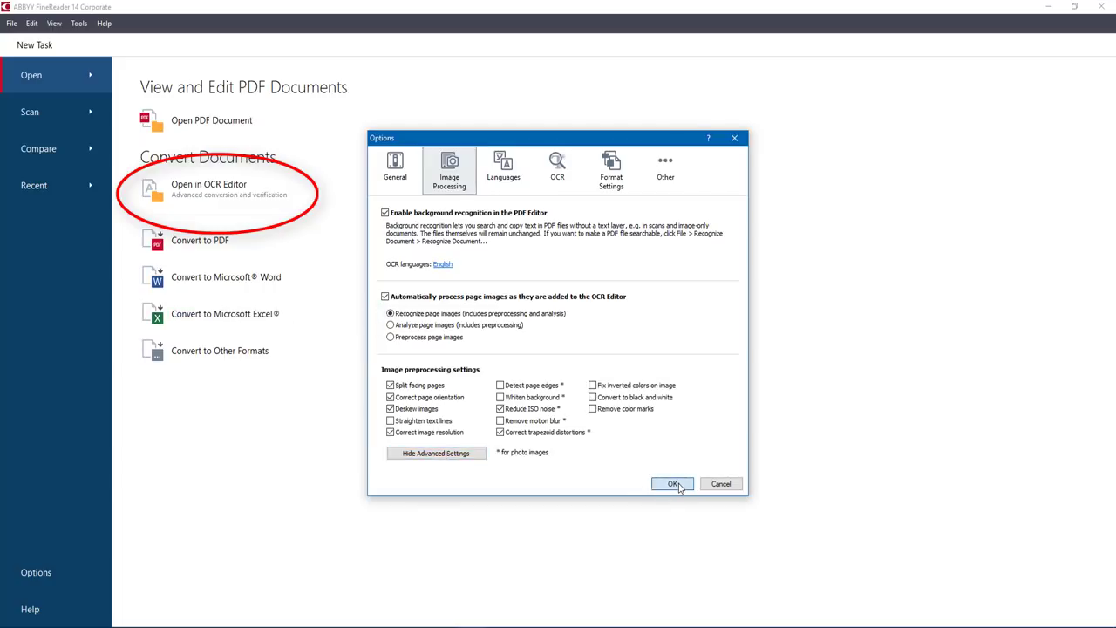
# Step: Open DM-770_EN_MANUAL COPY.pdf from the Desktop in the OCR Editor
pyautogui.click(205, 196)
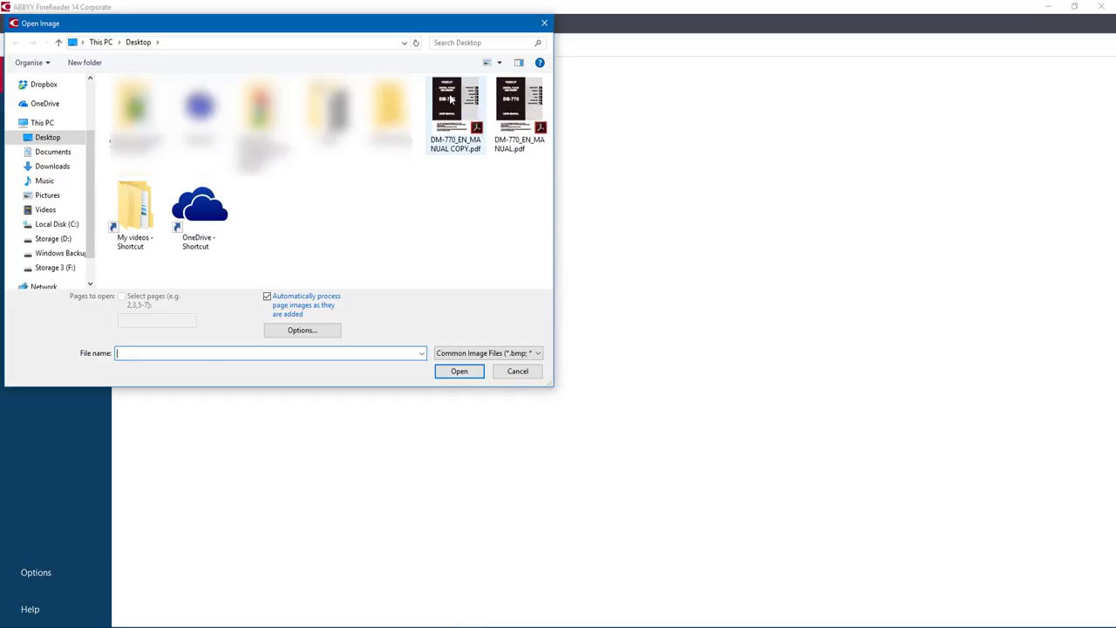
pyautogui.doubleClick(451, 99)
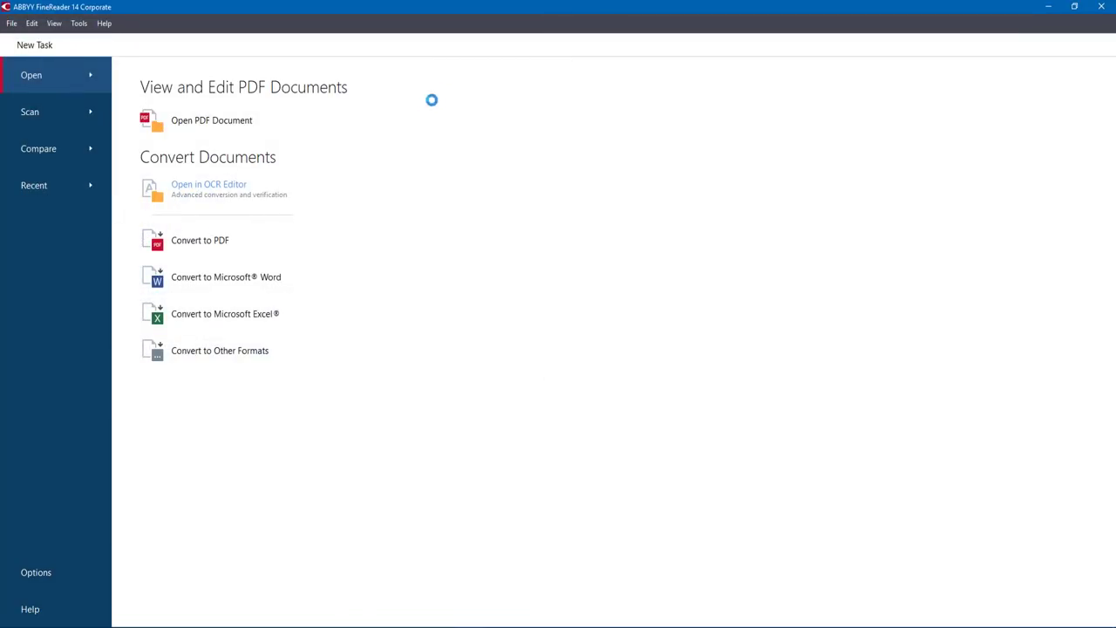
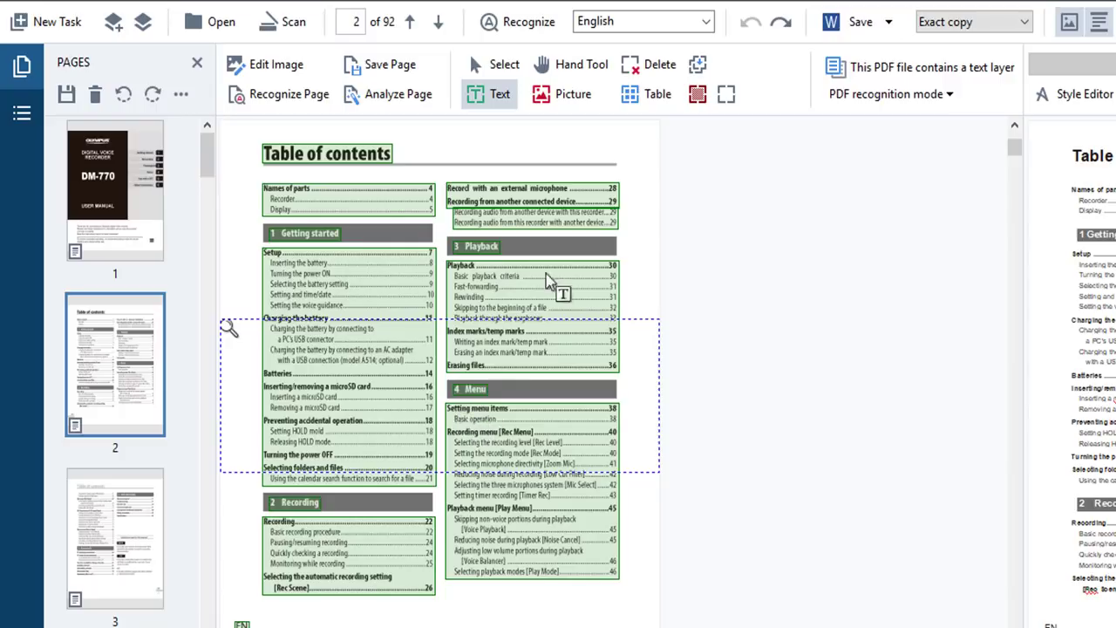
# Step: Draw a picture area over the "1 Getting started" heading on page 2 and check it in the recognized text
pyautogui.click(573, 98)
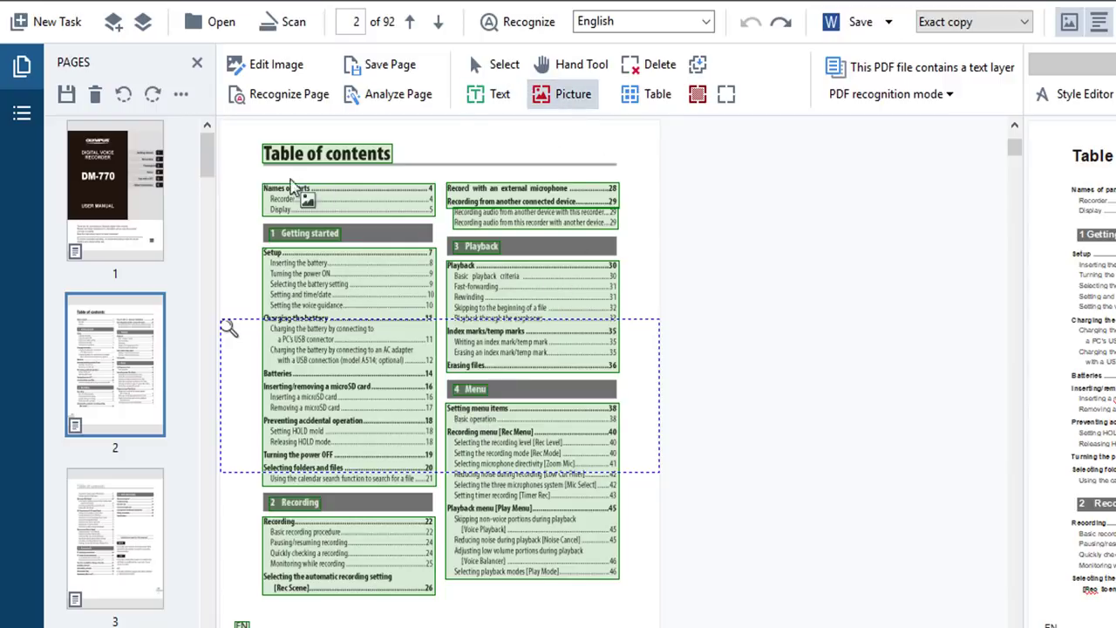
pyautogui.moveTo(260, 224); pyautogui.dragTo(431, 245)
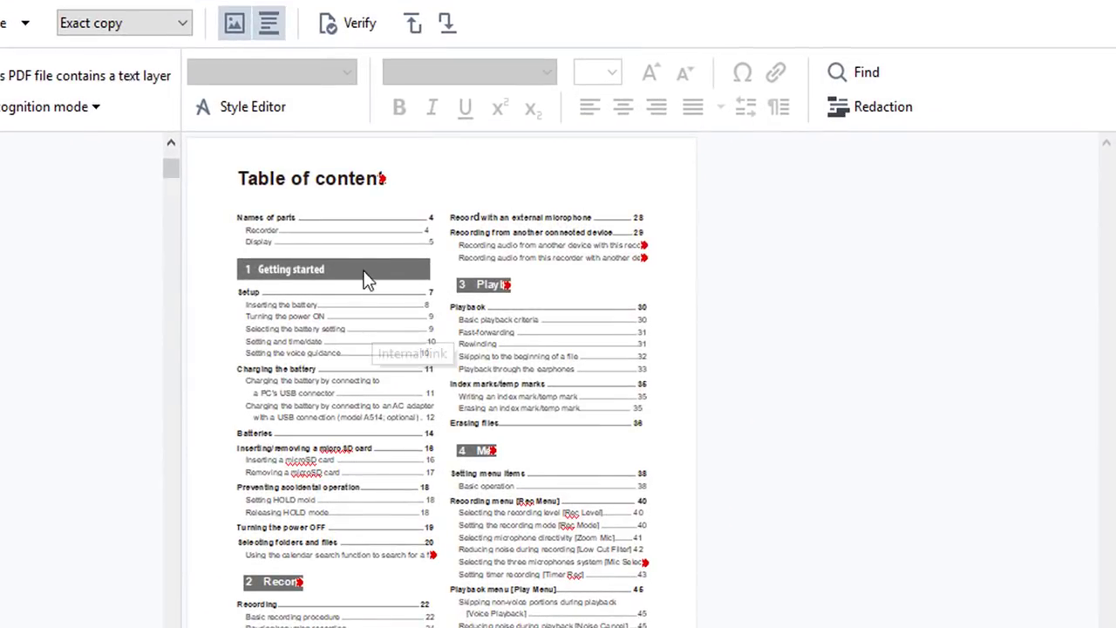
pyautogui.click(361, 266)
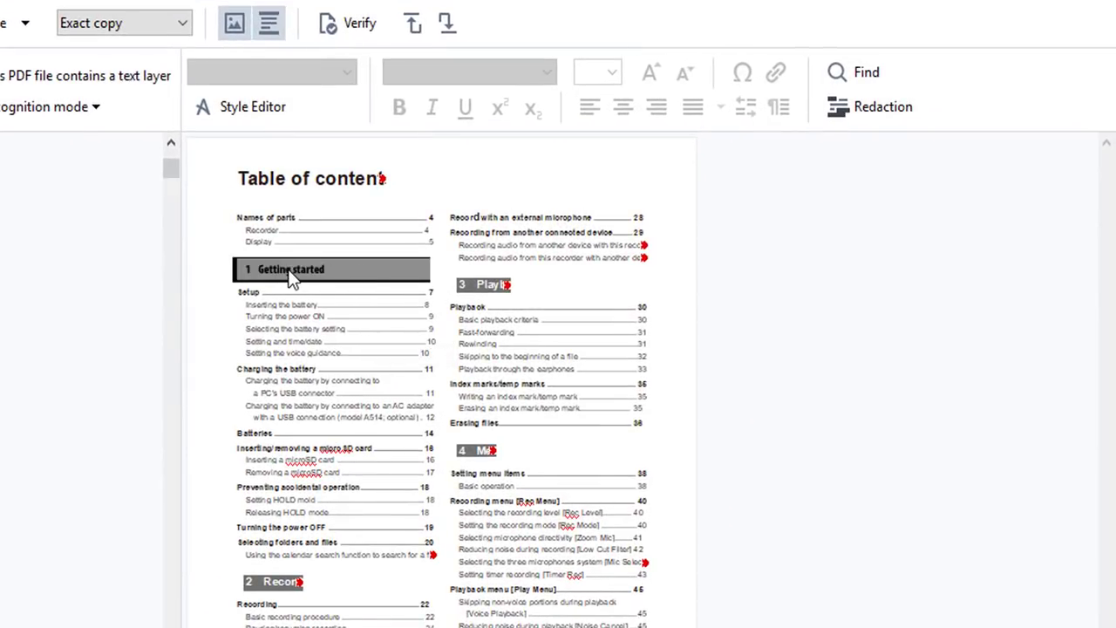
pyautogui.click(285, 316)
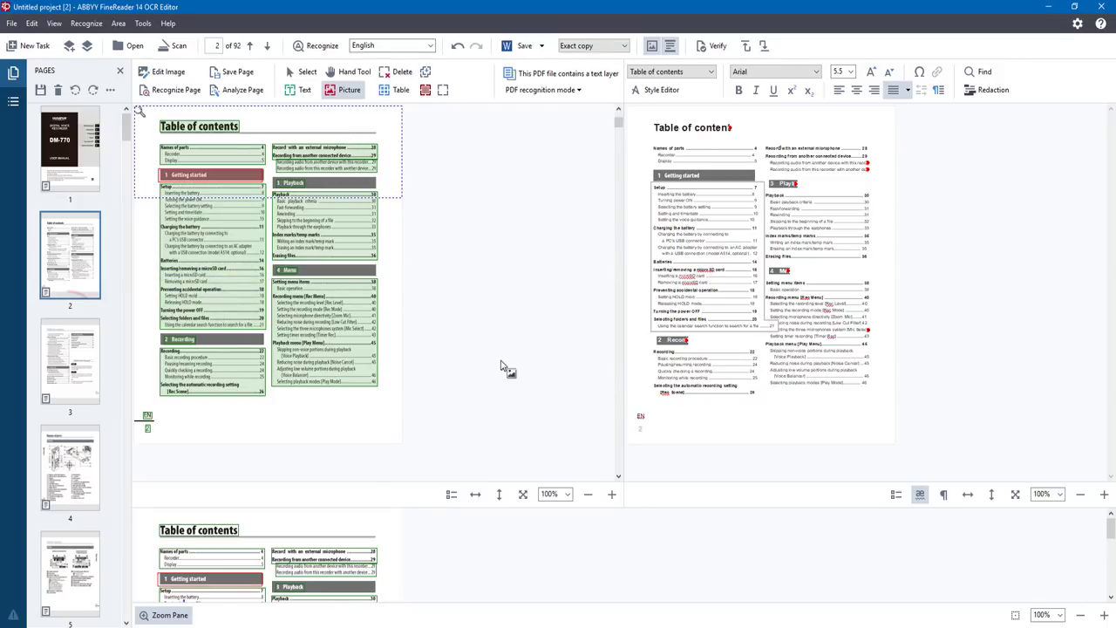
# Step: On page 3, draw a table area around the list under the "6 Other information" heading
pyautogui.click(59, 368)
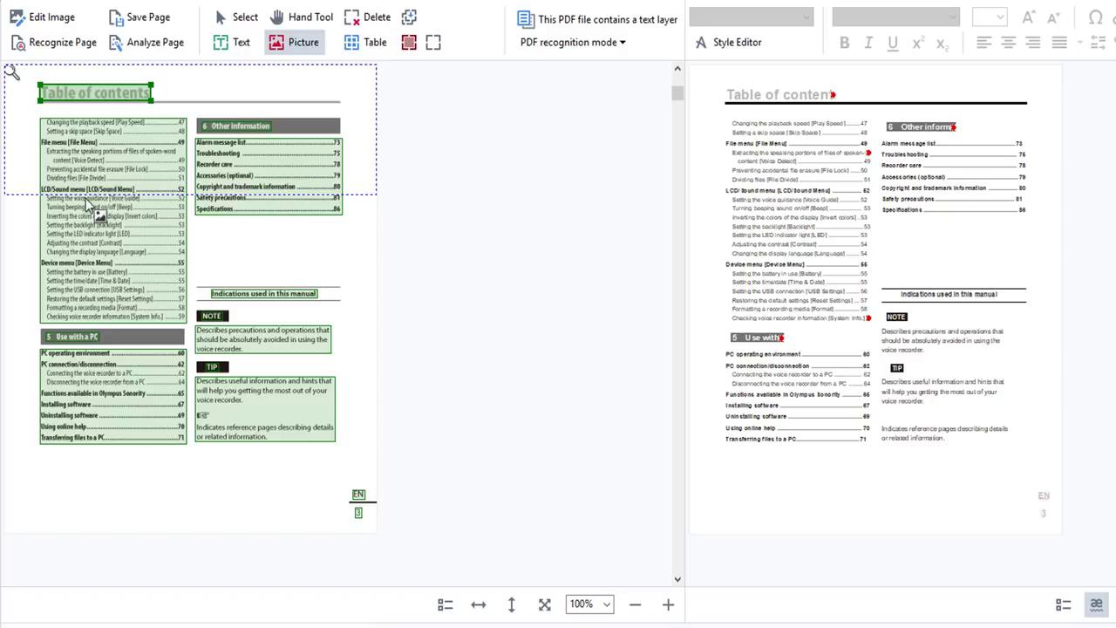
pyautogui.click(354, 44)
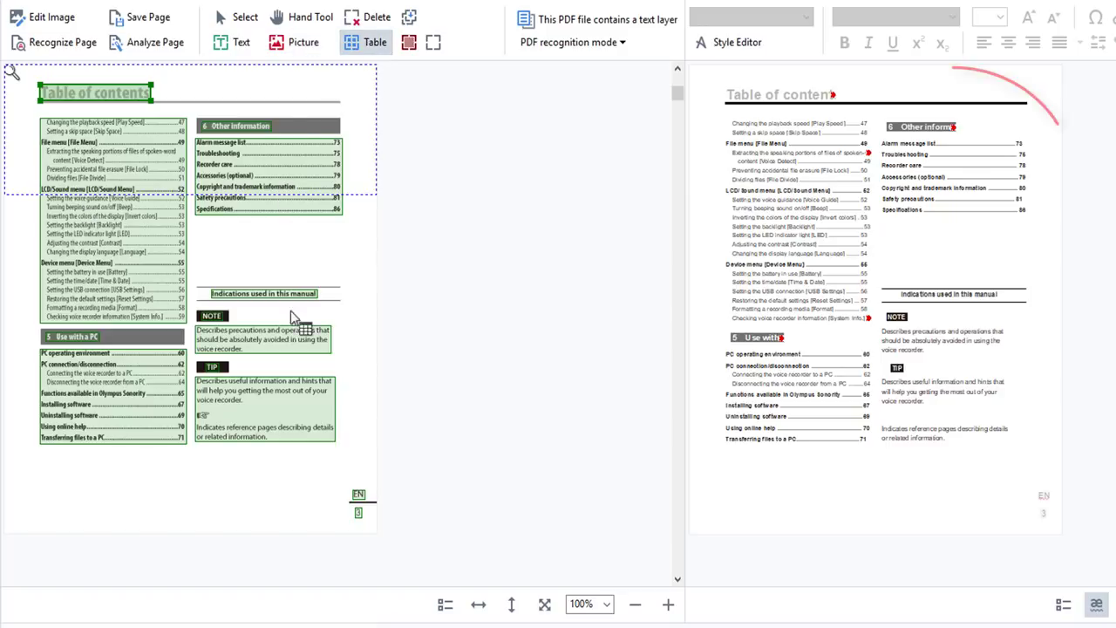
pyautogui.moveTo(194, 132); pyautogui.dragTo(345, 224)
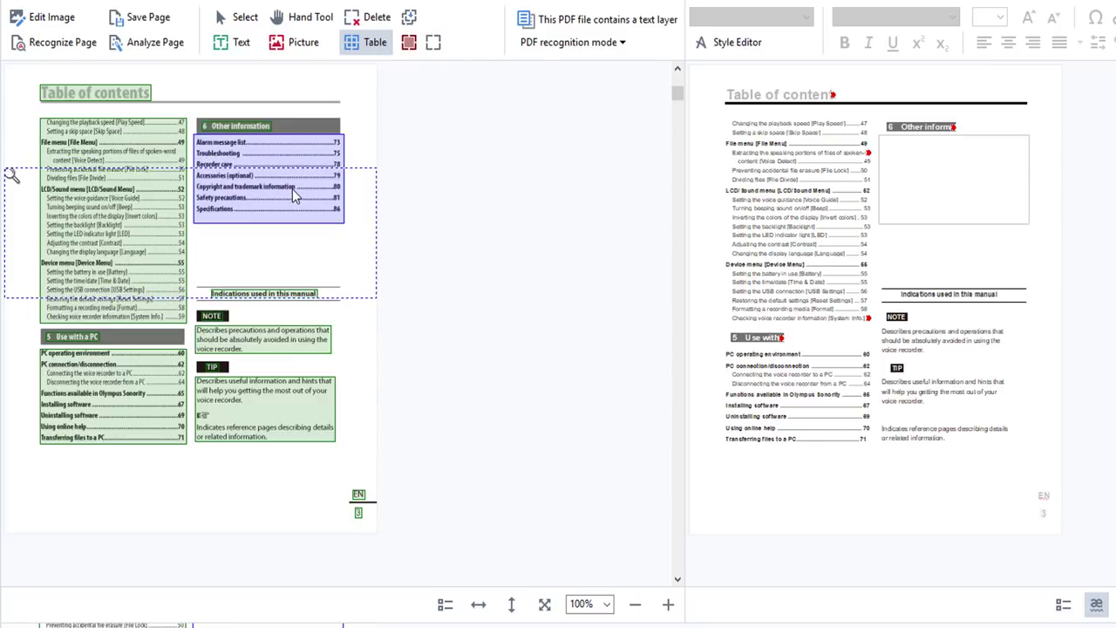
# Step: Redraw the list under "6 Other information" as a text area and recognize page 3
pyautogui.click(234, 42)
pyautogui.moveTo(190, 131)
pyautogui.mouseDown()
pyautogui.moveTo(306, 222)
pyautogui.moveTo(361, 226)
pyautogui.mouseUp()
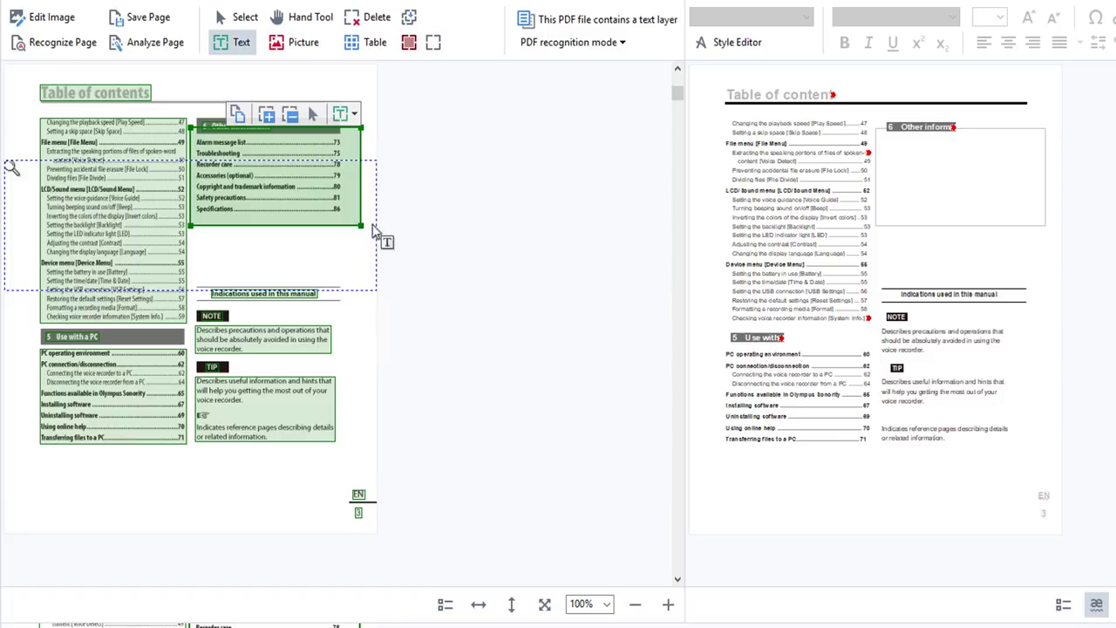
pyautogui.click(425, 187)
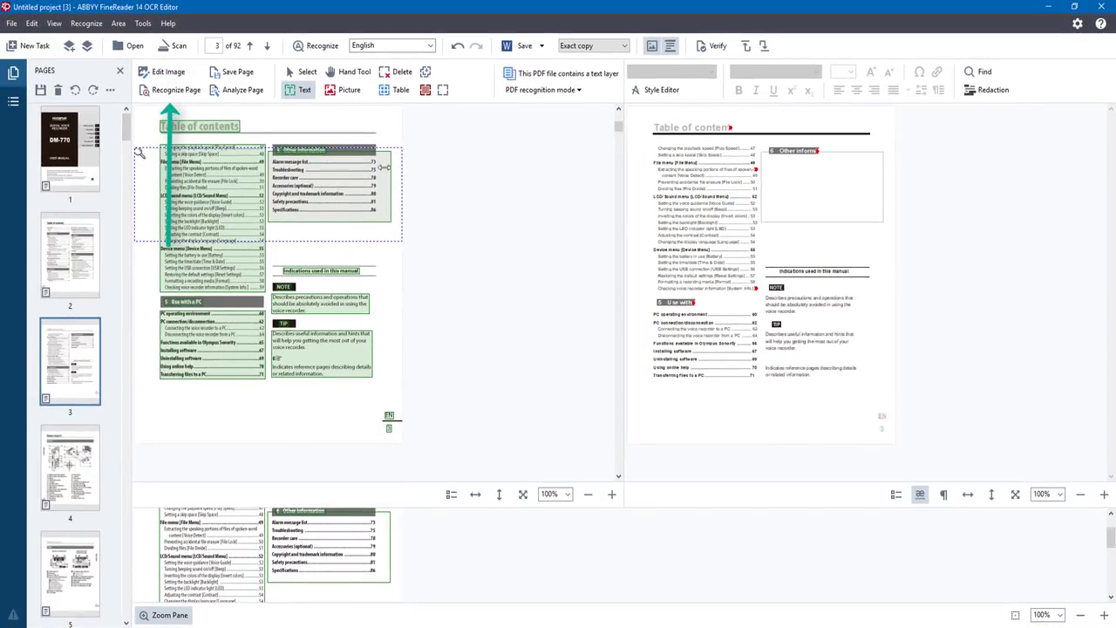
pyautogui.click(173, 90)
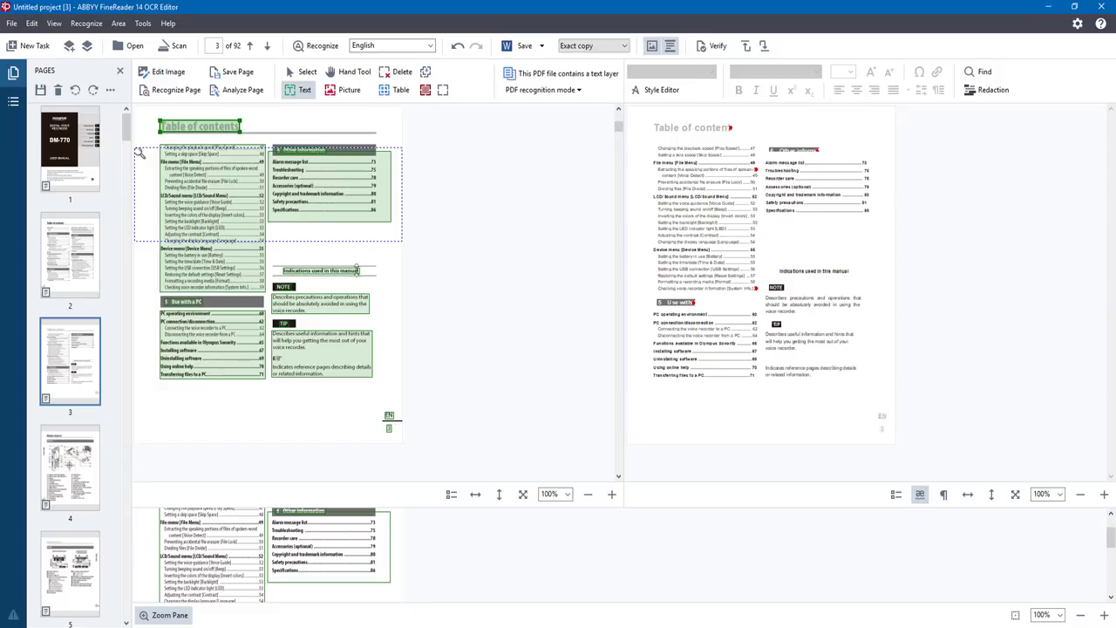
# Step: Delete the "Indications used in this manual" area on page 3 and undo the deletion
pyautogui.click(399, 75)
pyautogui.moveTo(272, 257); pyautogui.dragTo(380, 300)
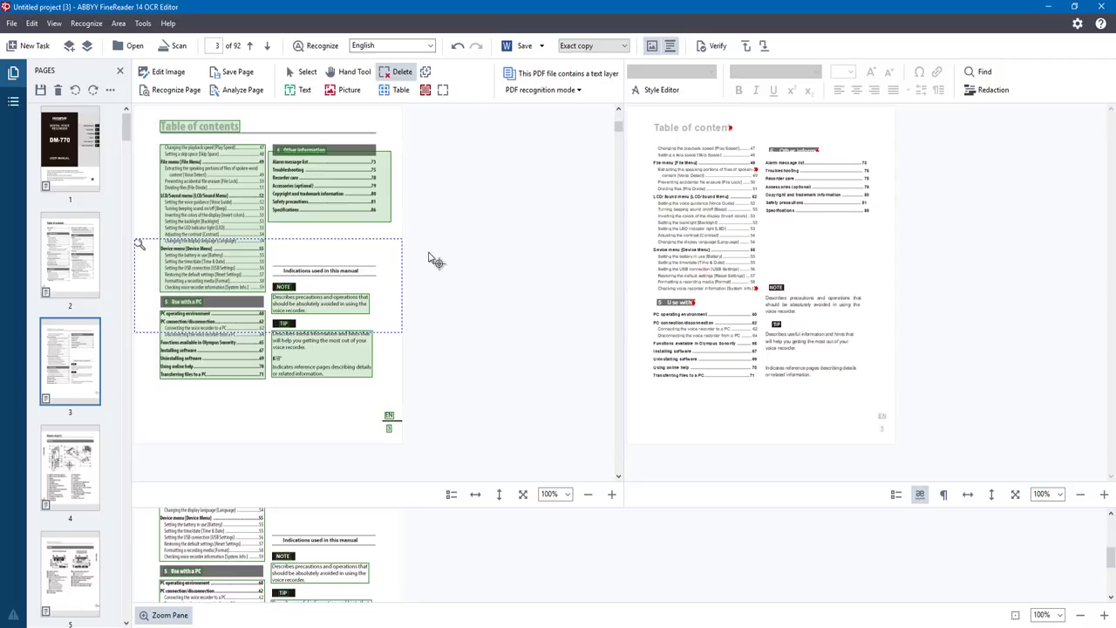
pyautogui.click(32, 24)
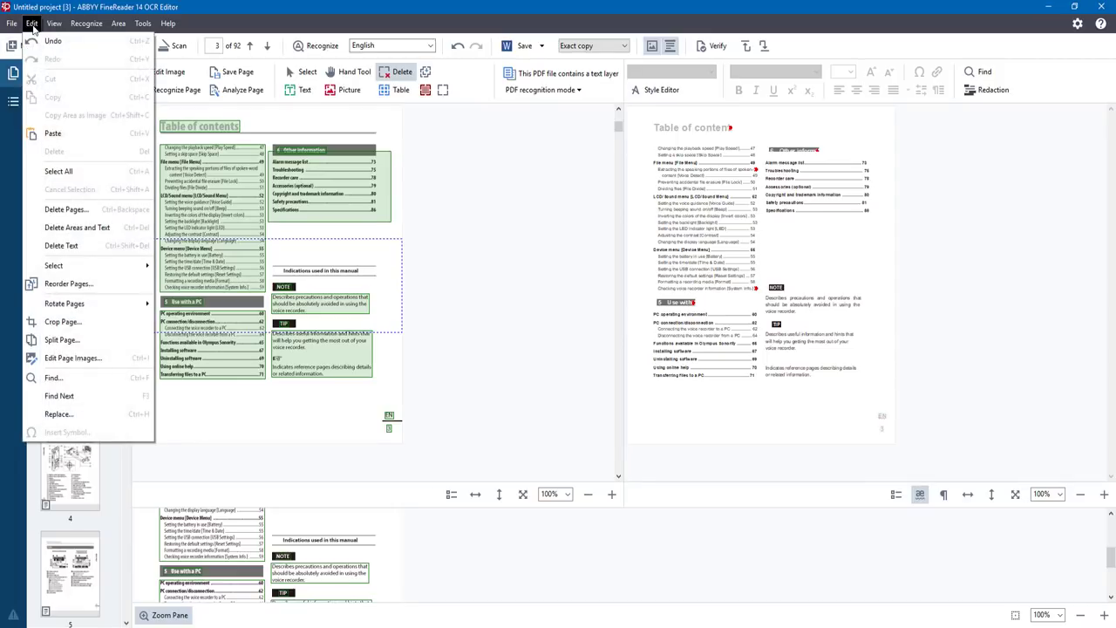
pyautogui.click(42, 41)
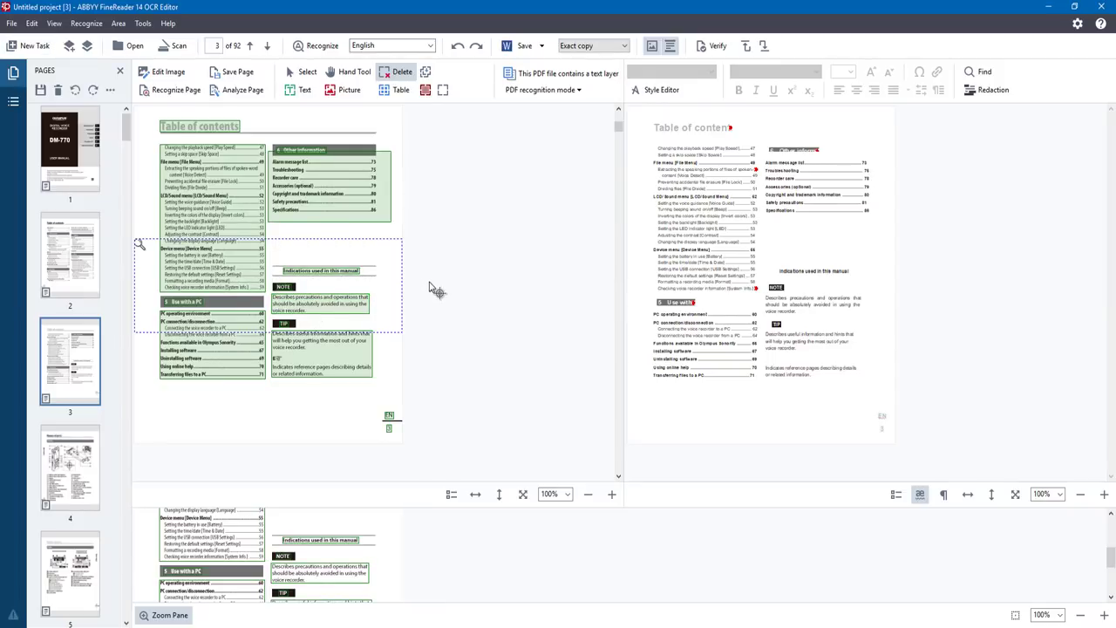
pyautogui.press('Up')
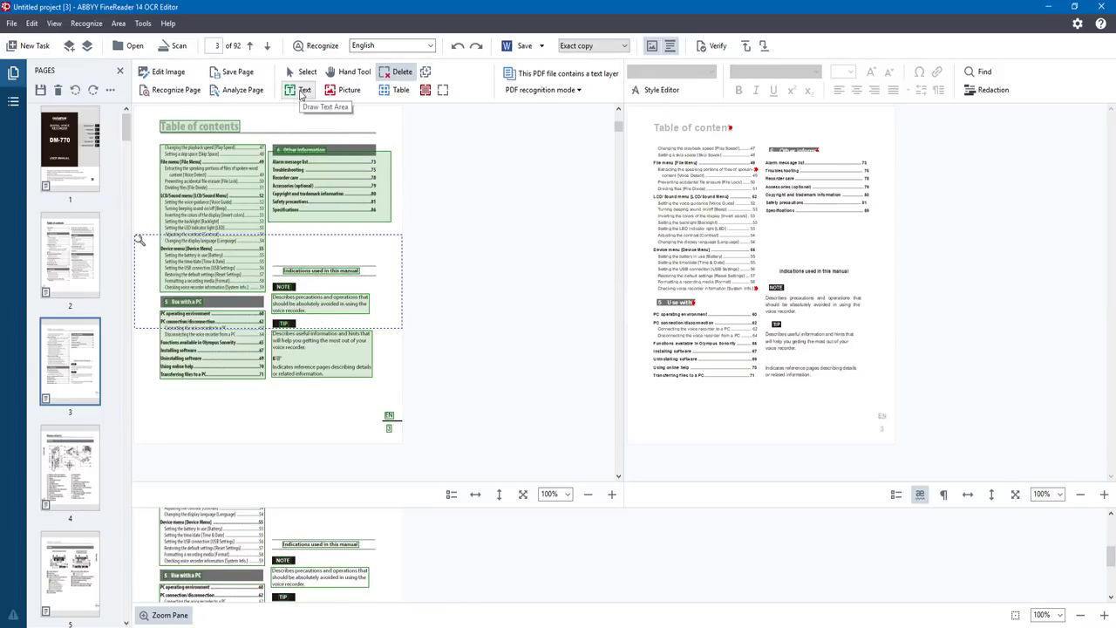
# Step: Try the Hand Tool on the "Other information" list area and the Select tool on the large "File menu" text area
pyautogui.click(391, 90)
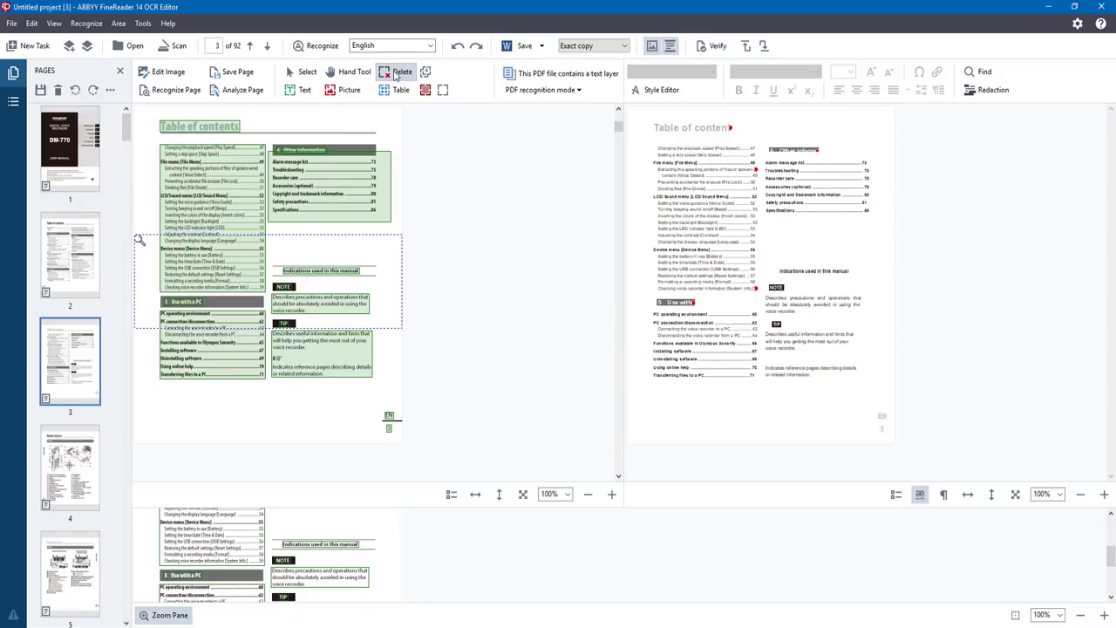
pyautogui.click(349, 72)
pyautogui.click(300, 168)
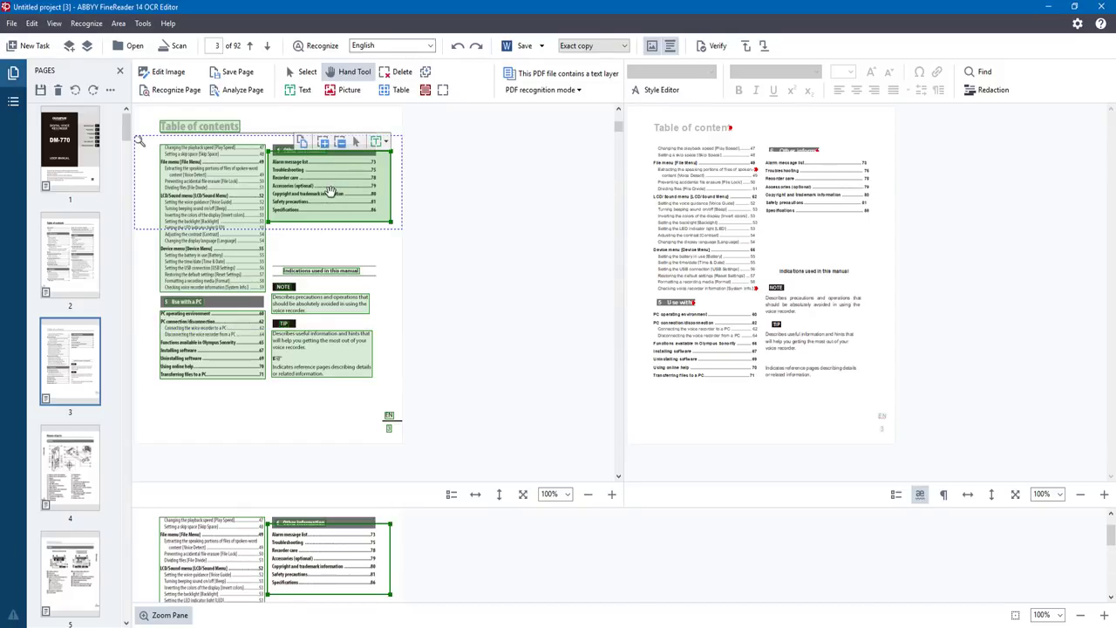
pyautogui.click(300, 71)
pyautogui.click(225, 187)
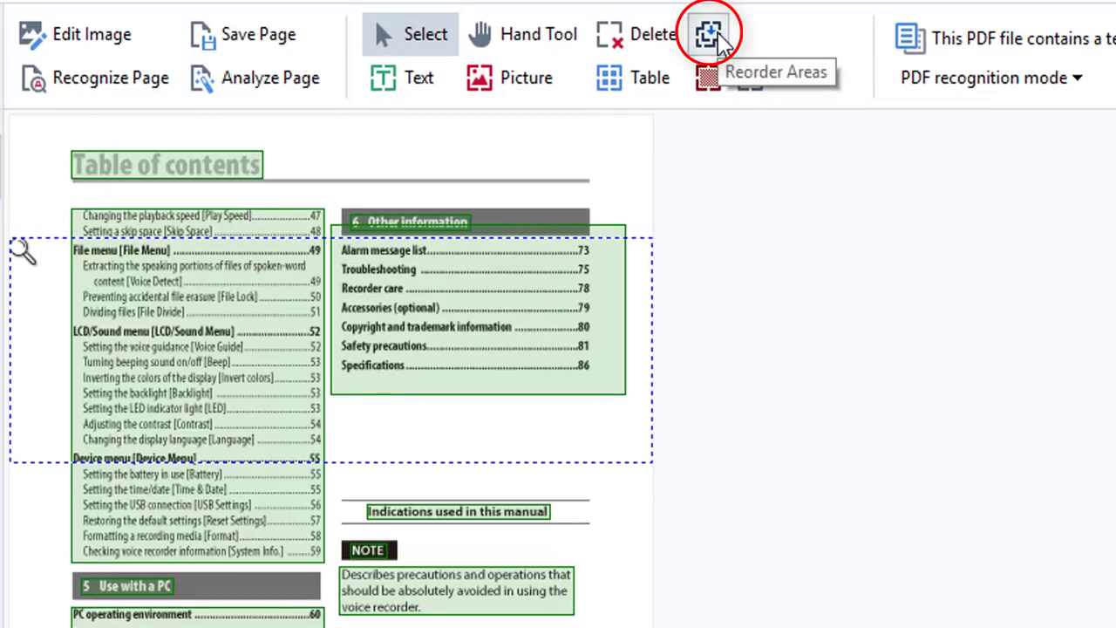
# Step: Reorder the areas on page 3 so that the list area under "6 Other information" is number 1
pyautogui.click(718, 42)
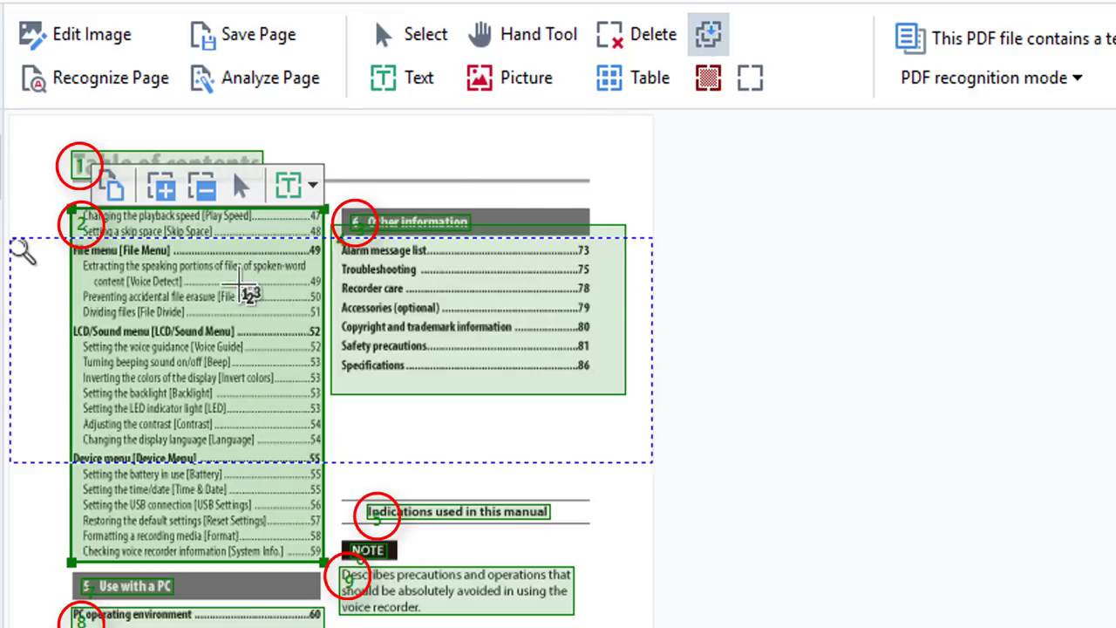
pyautogui.click(449, 366)
pyautogui.moveTo(449, 371); pyautogui.dragTo(427, 318)
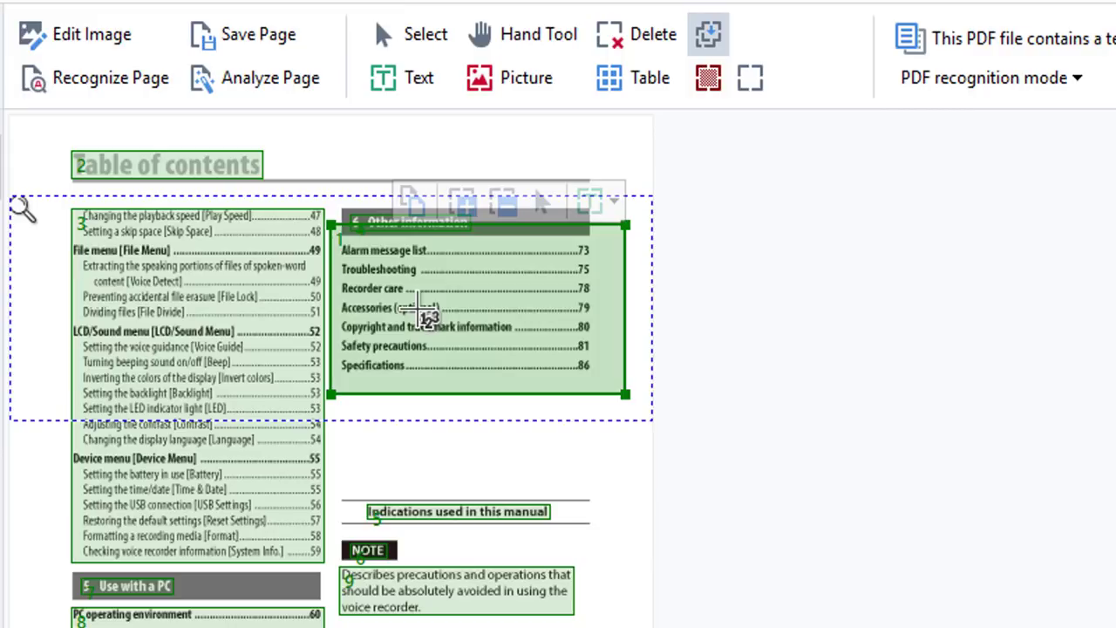
pyautogui.click(708, 33)
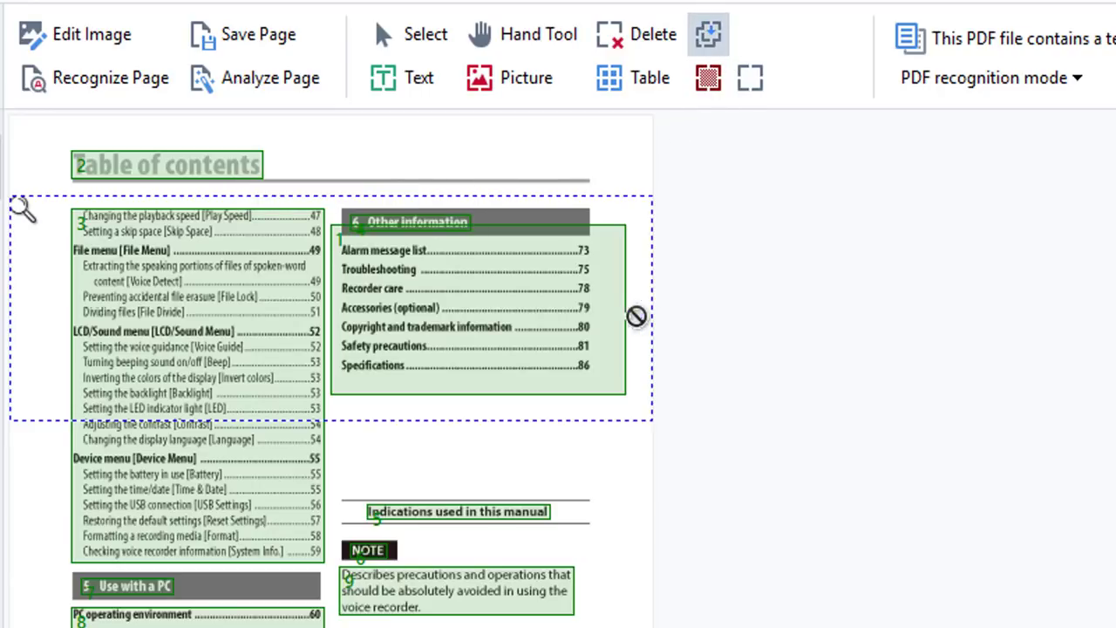
pyautogui.click(523, 262)
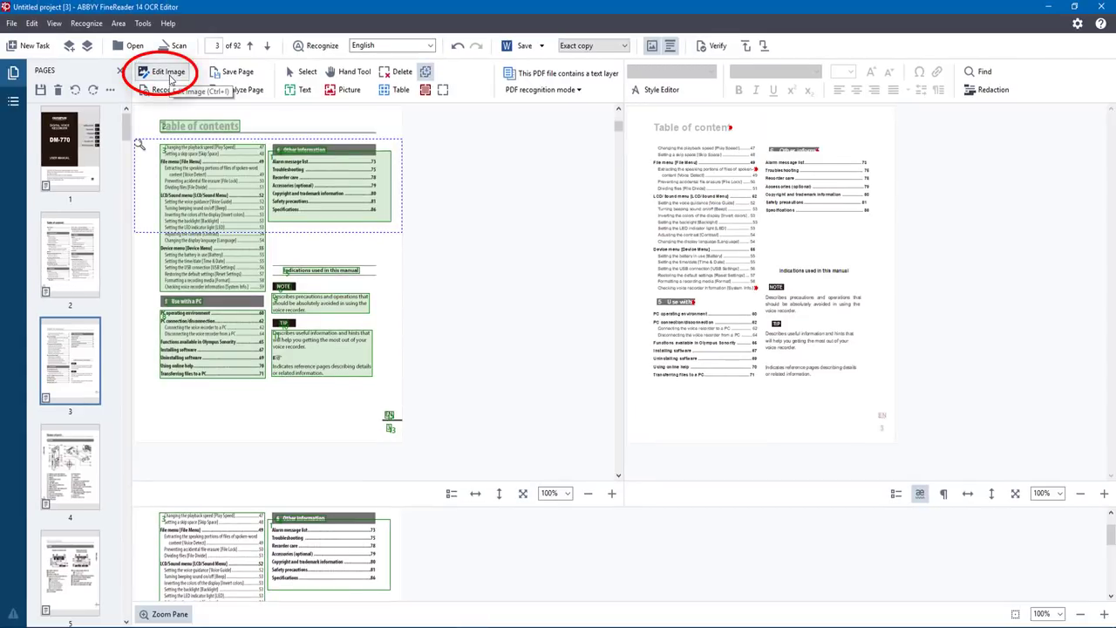
# Step: Open page 3 in the Image Editor and review the Deskew page selection choices, keeping Current Page
pyautogui.click(168, 73)
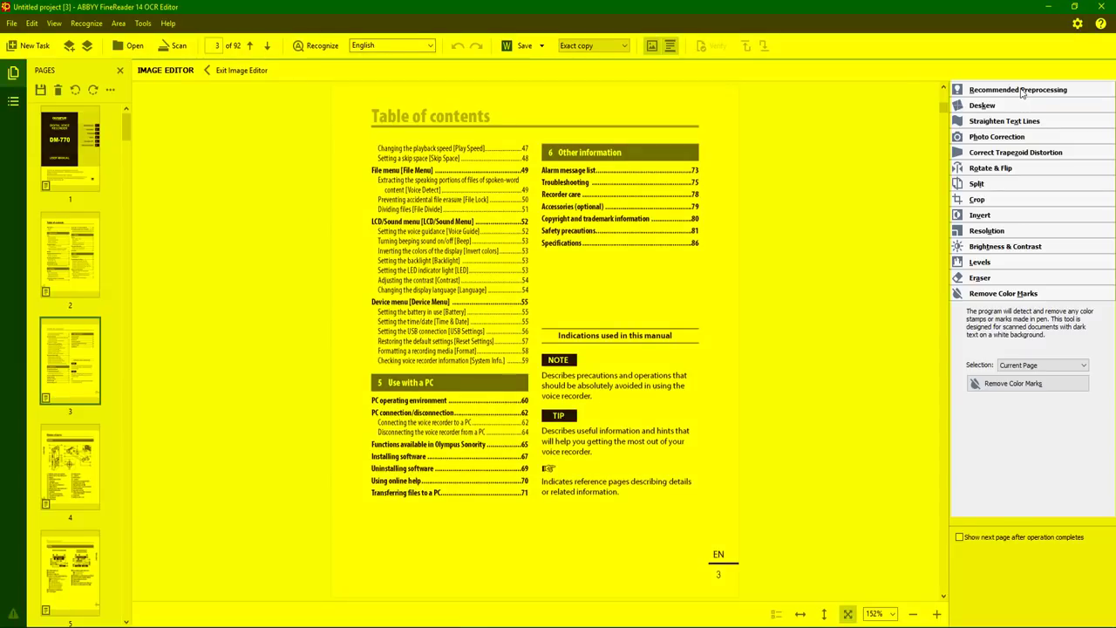
pyautogui.click(982, 105)
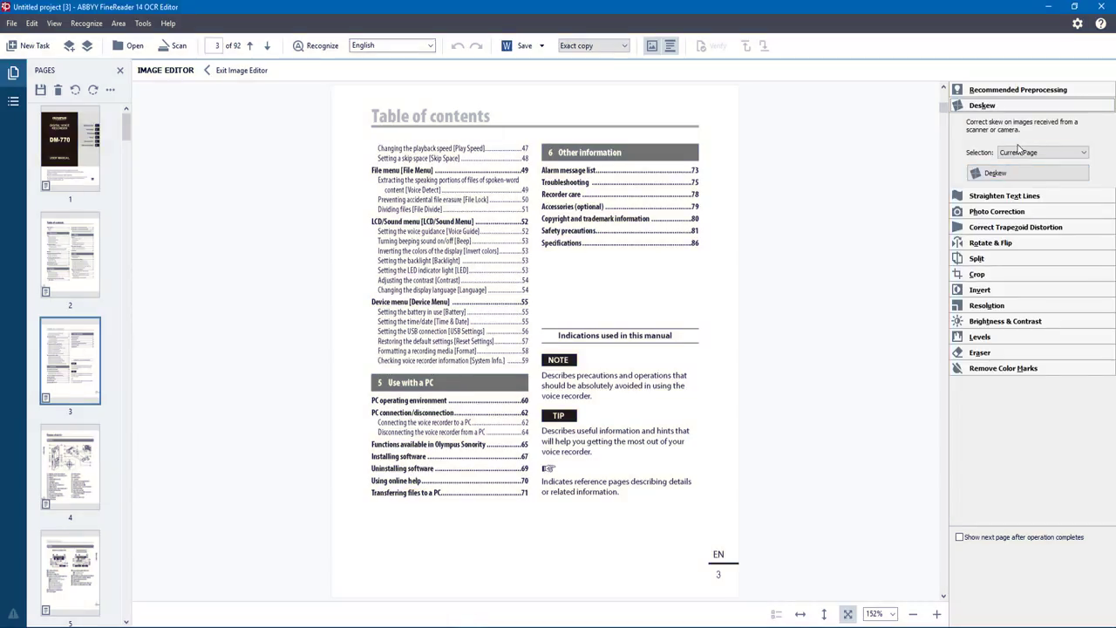
pyautogui.click(1018, 152)
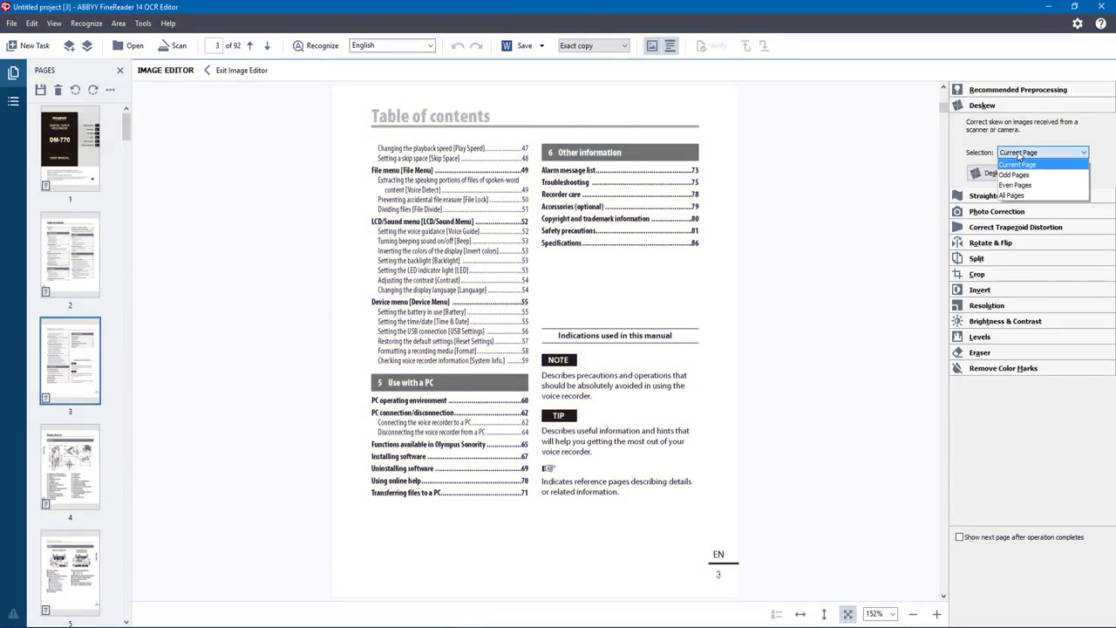
pyautogui.click(1018, 154)
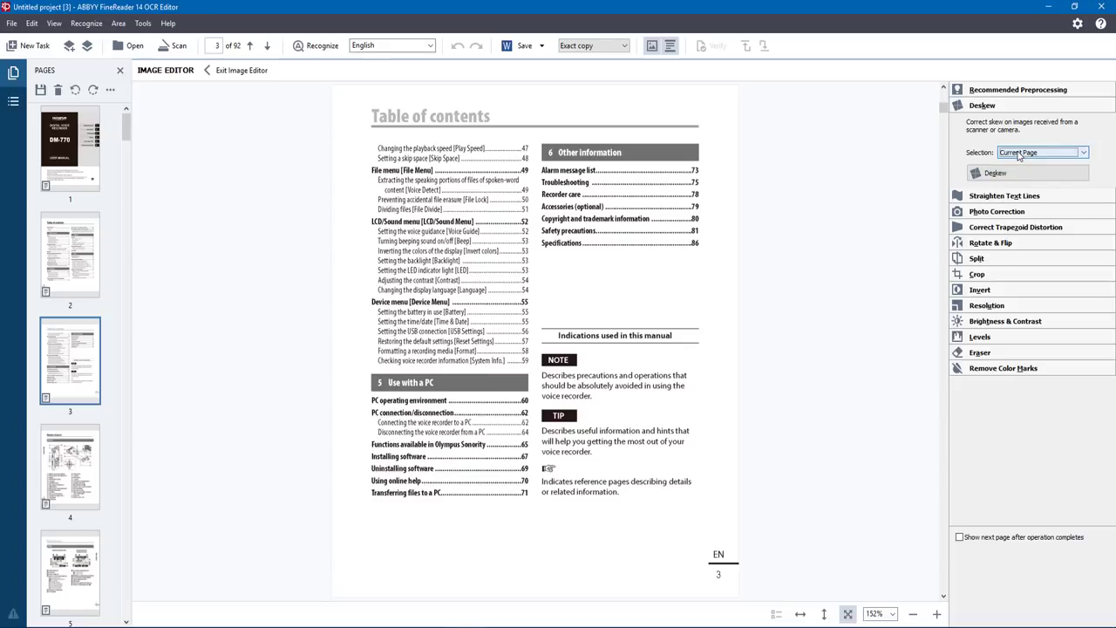
# Step: Rotate the current page by 180° and rotate it back by another 180°
pyautogui.click(990, 243)
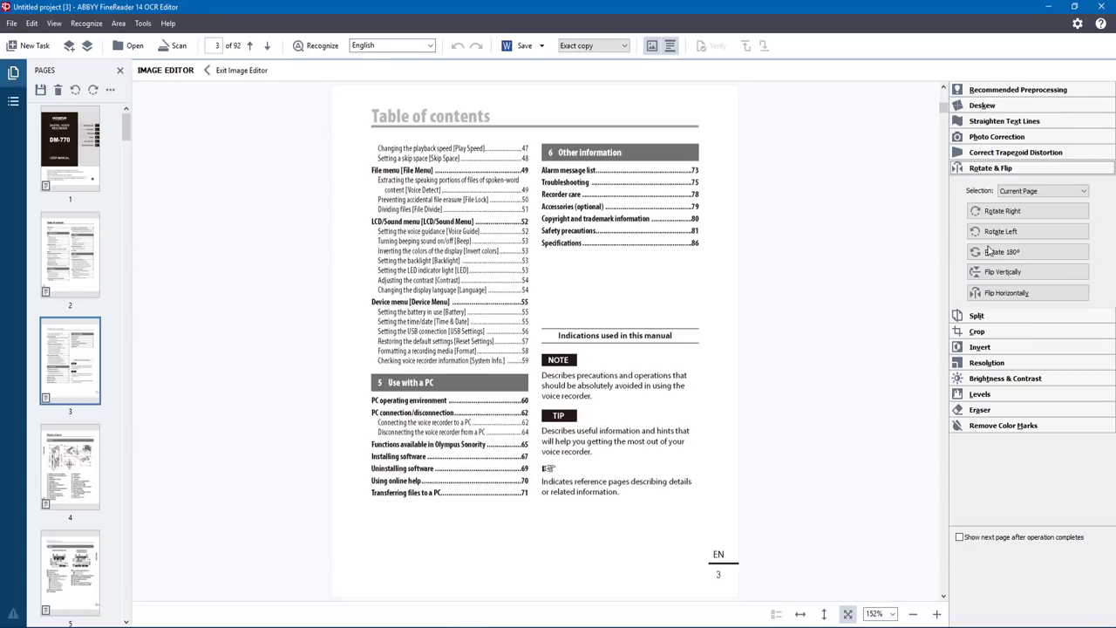
pyautogui.click(1020, 253)
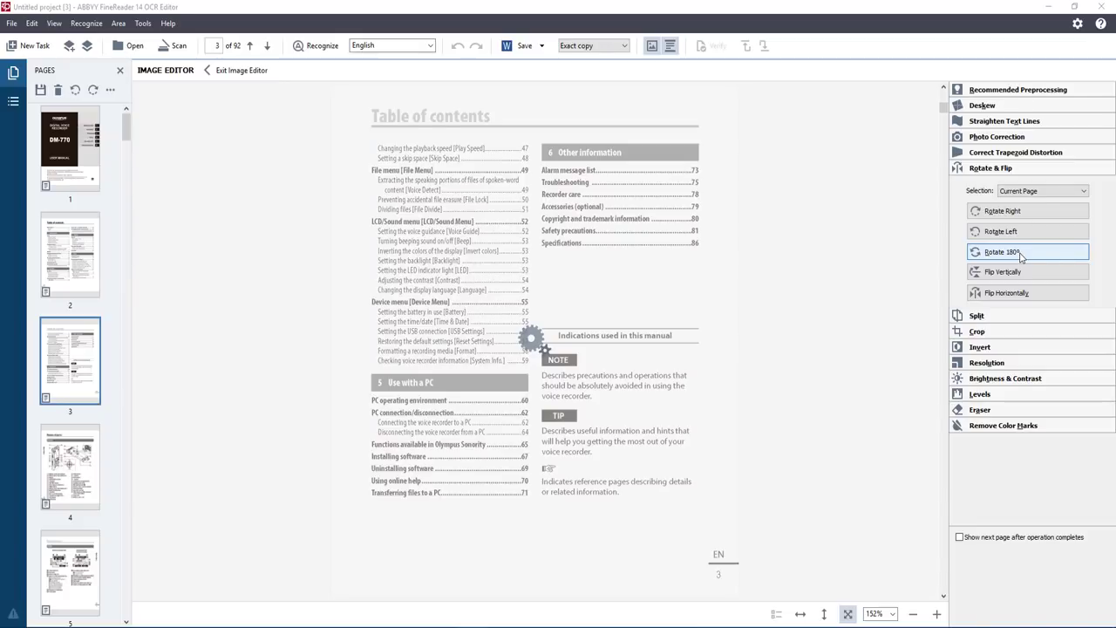
pyautogui.click(1020, 253)
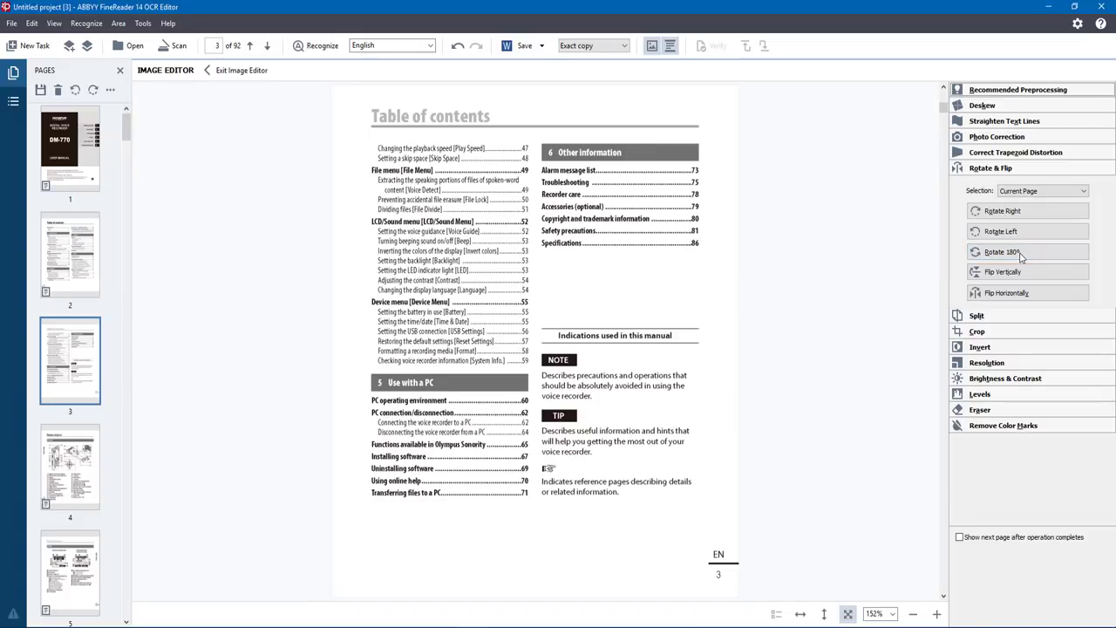
# Step: Split page 3 along a horizontal line just above "Device menu" and view the two resulting pages
pyautogui.click(968, 318)
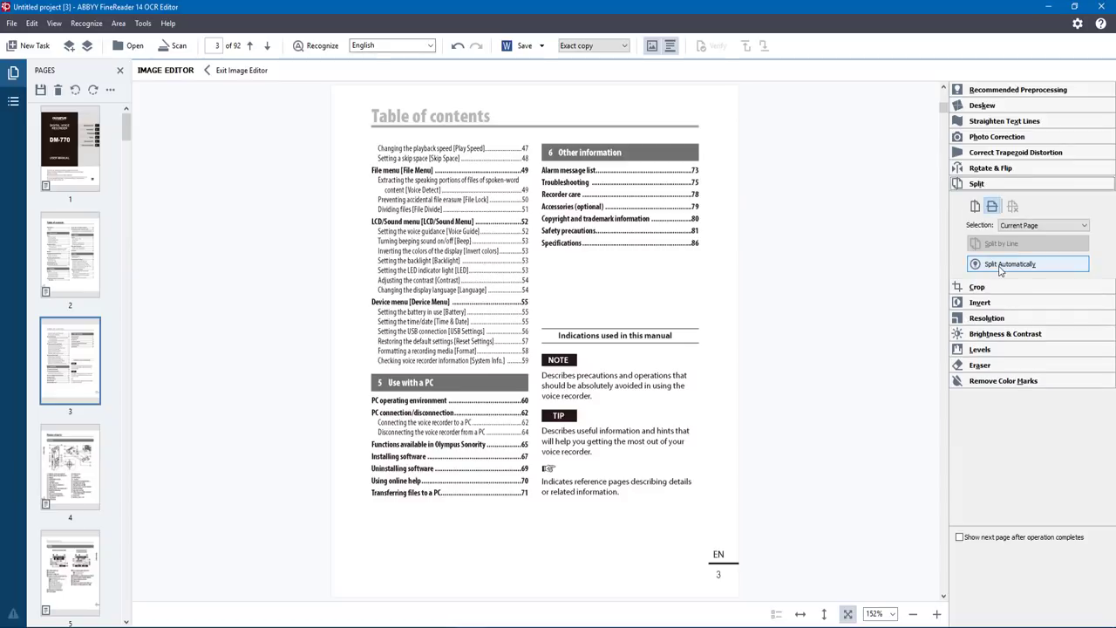
pyautogui.click(994, 264)
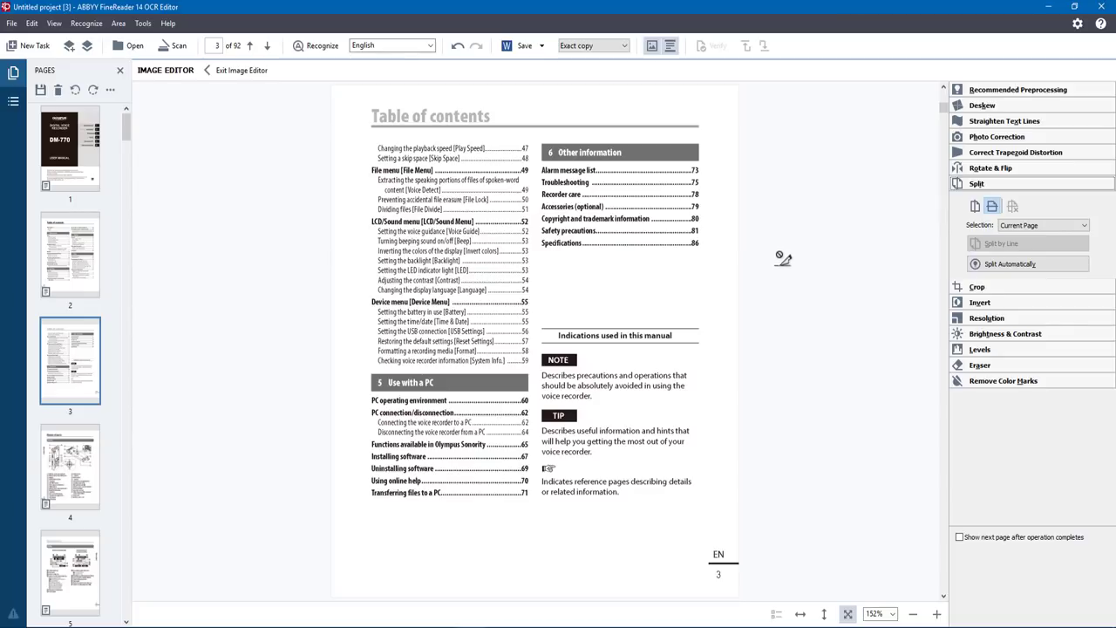
pyautogui.click(403, 297)
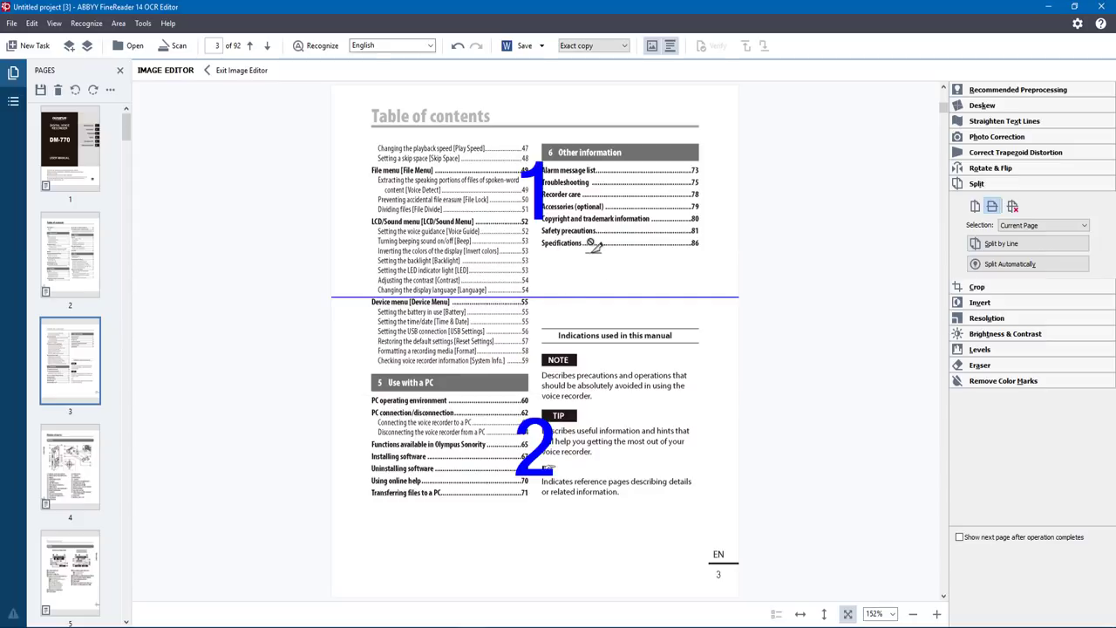
pyautogui.click(1000, 246)
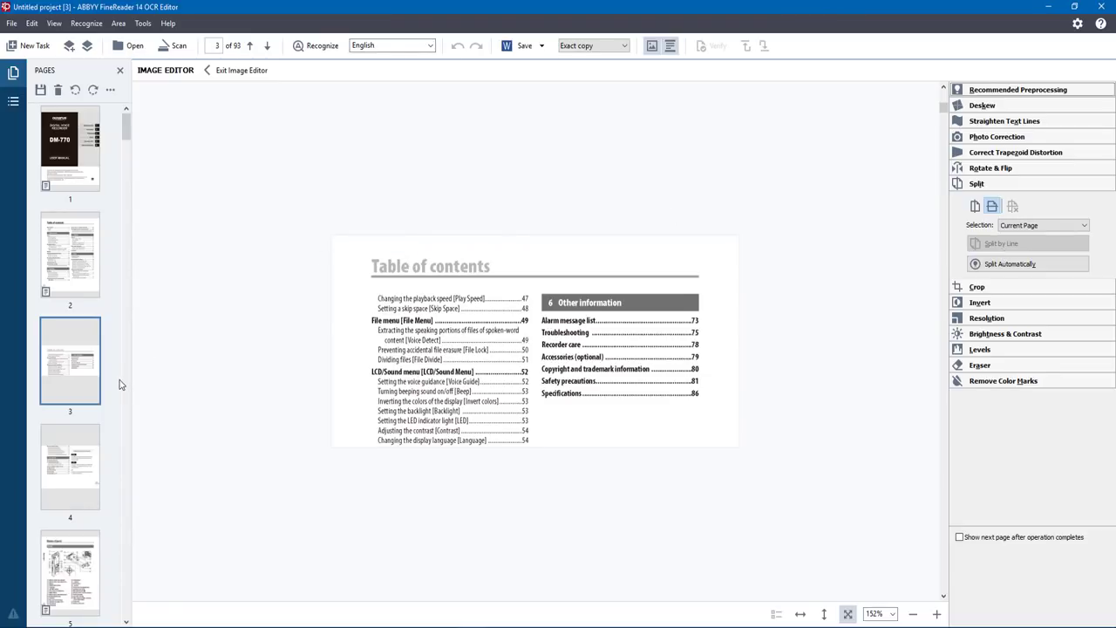
pyautogui.click(59, 449)
pyautogui.click(62, 388)
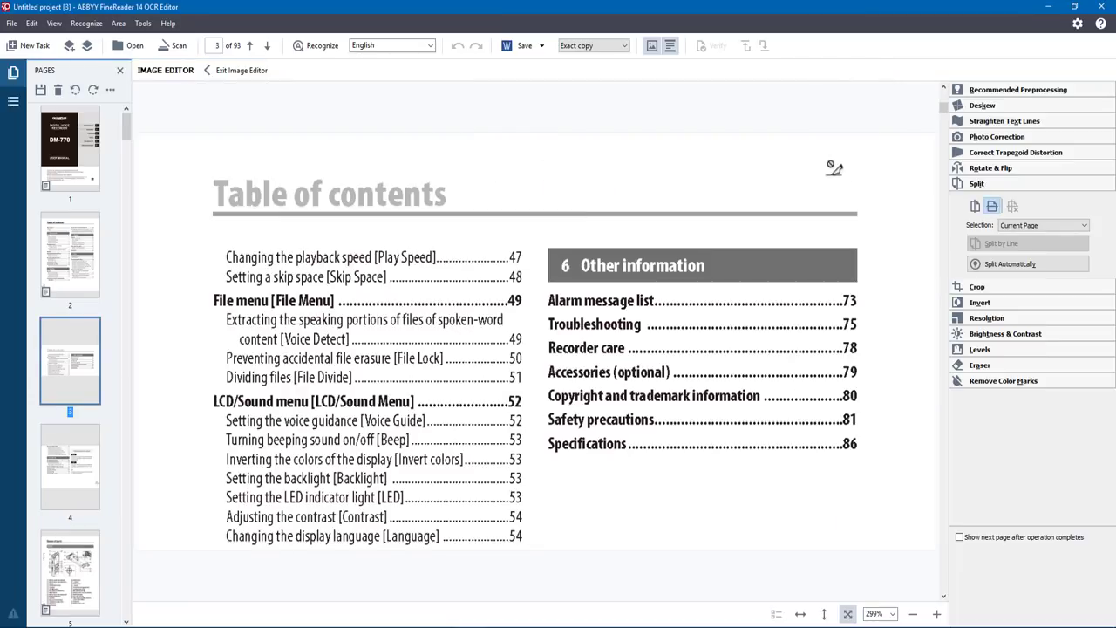
# Step: Invert the colors of page 2, with the selection on Current Page
pyautogui.click(52, 258)
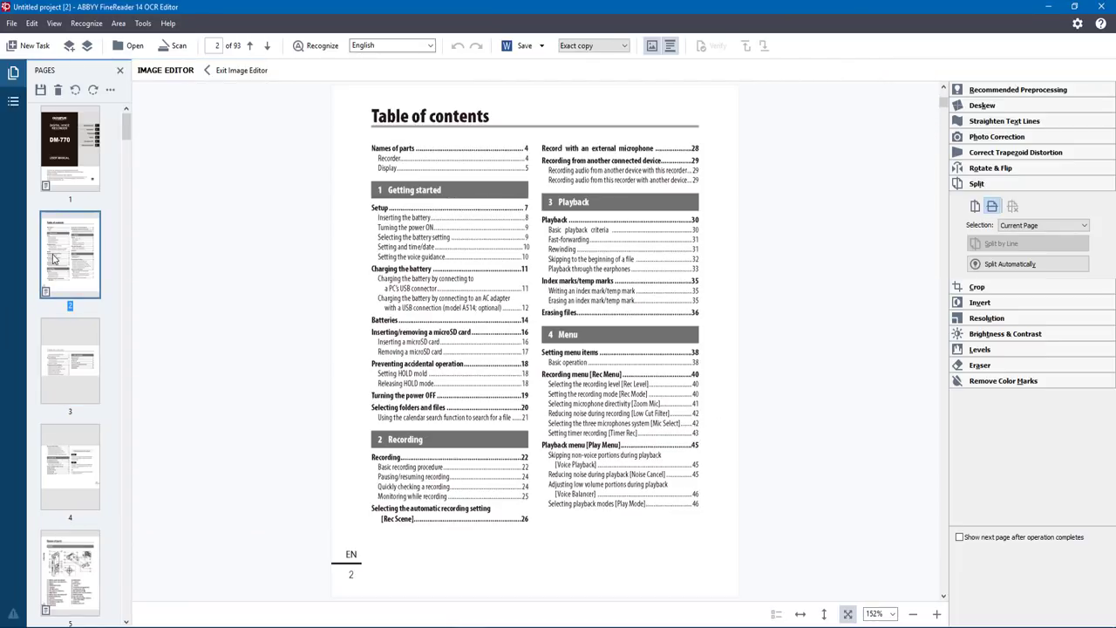
pyautogui.click(979, 302)
pyautogui.click(1007, 252)
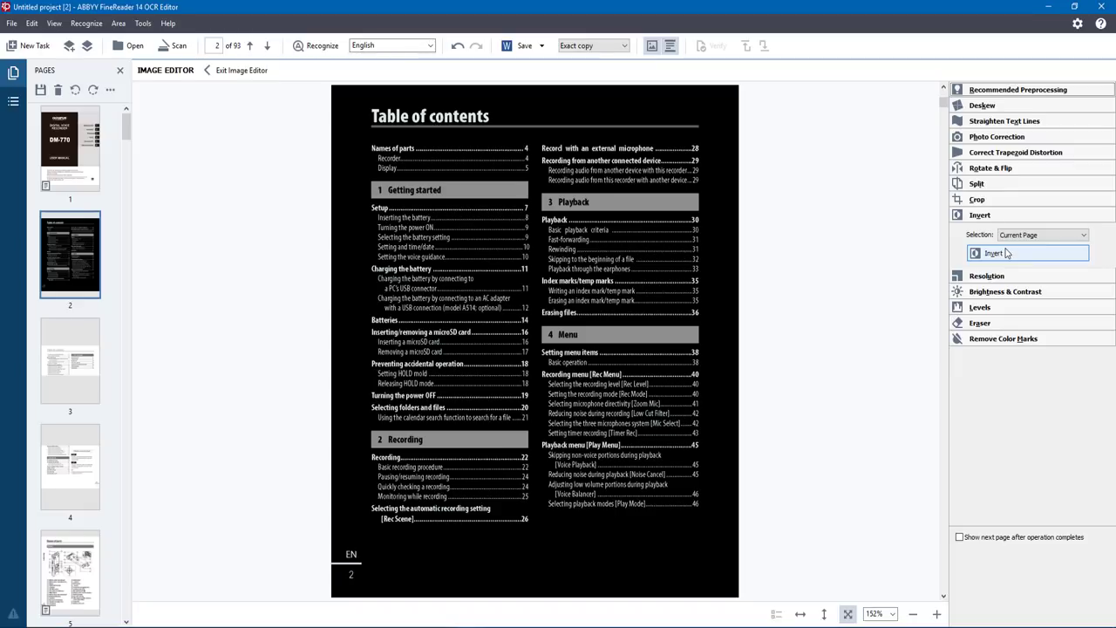
# Step: Invert the colors of page 2 a second time, keeping the selection on Current Page
pyautogui.click(1006, 253)
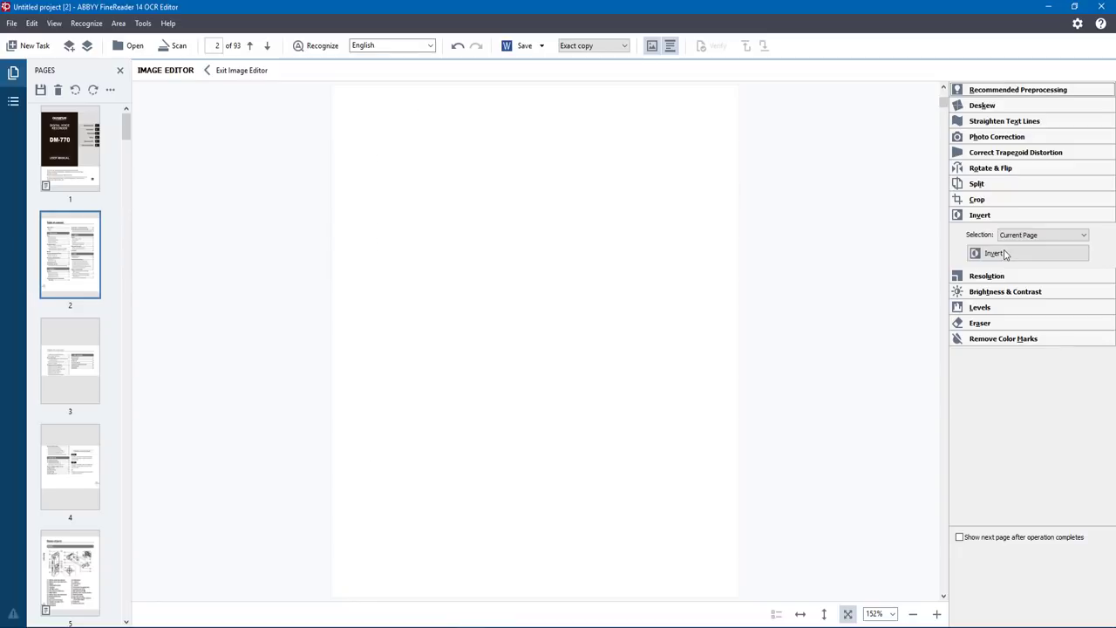
pyautogui.click(1017, 237)
pyautogui.click(1016, 237)
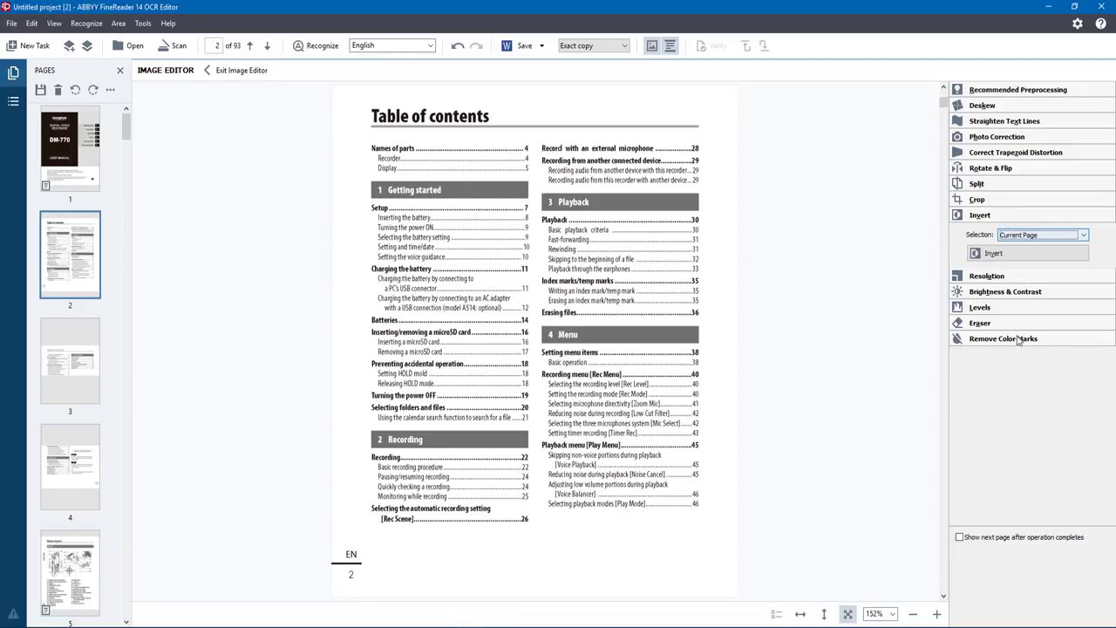
# Step: Try a brightness of -2 on page 2, reset the adjustment, and view the Levels settings
pyautogui.click(993, 293)
pyautogui.moveTo(1027, 282)
pyautogui.mouseDown()
pyautogui.moveTo(976, 284)
pyautogui.moveTo(1029, 282)
pyautogui.mouseUp()
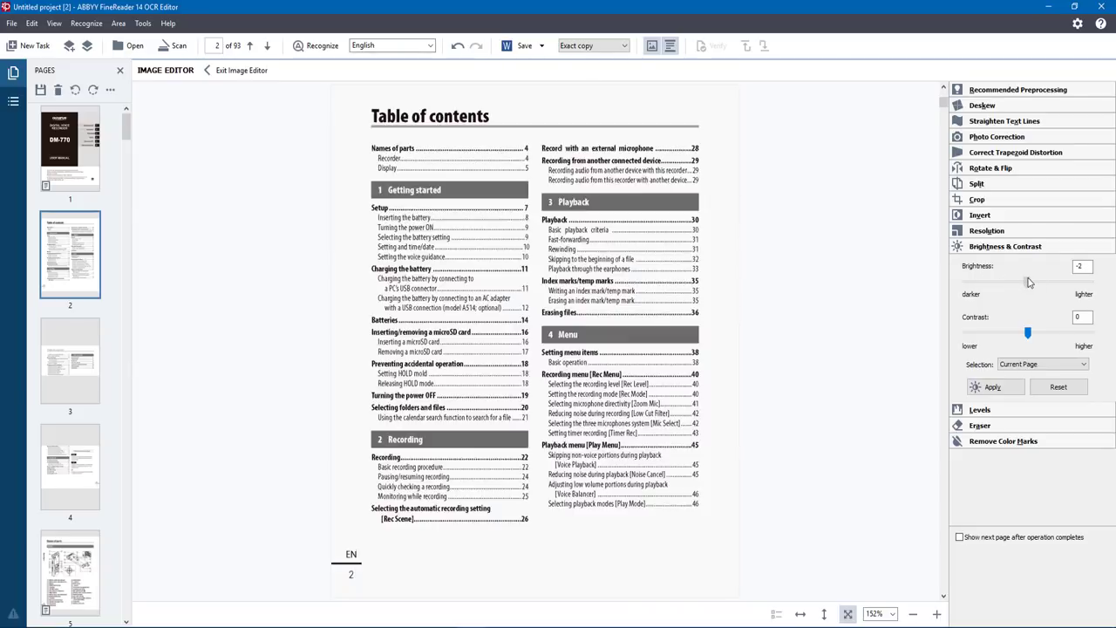
pyautogui.click(998, 387)
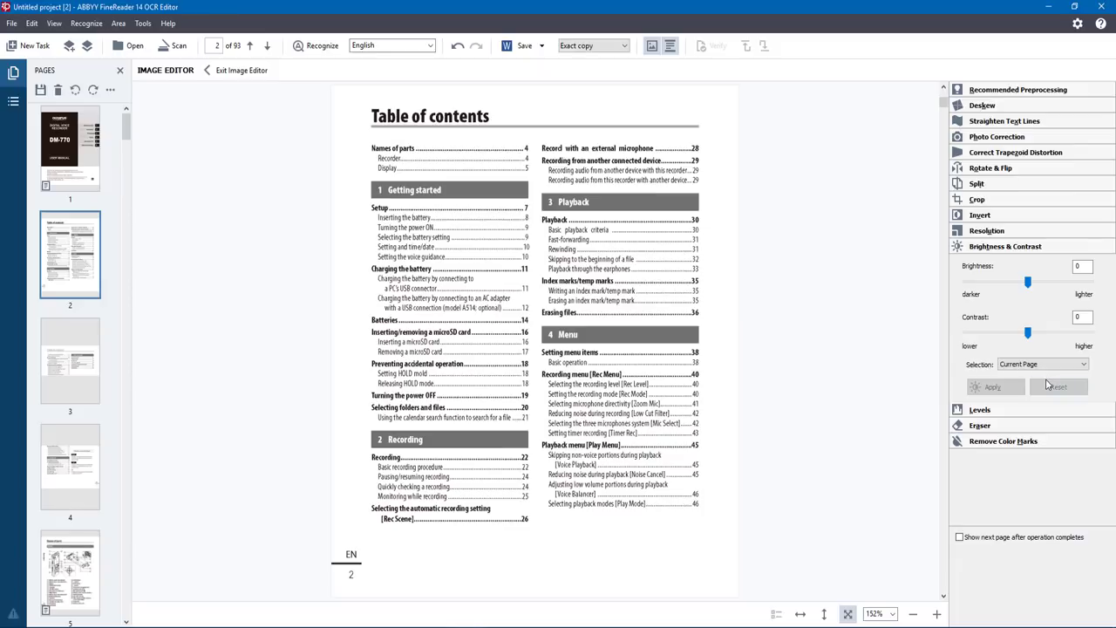
pyautogui.click(980, 409)
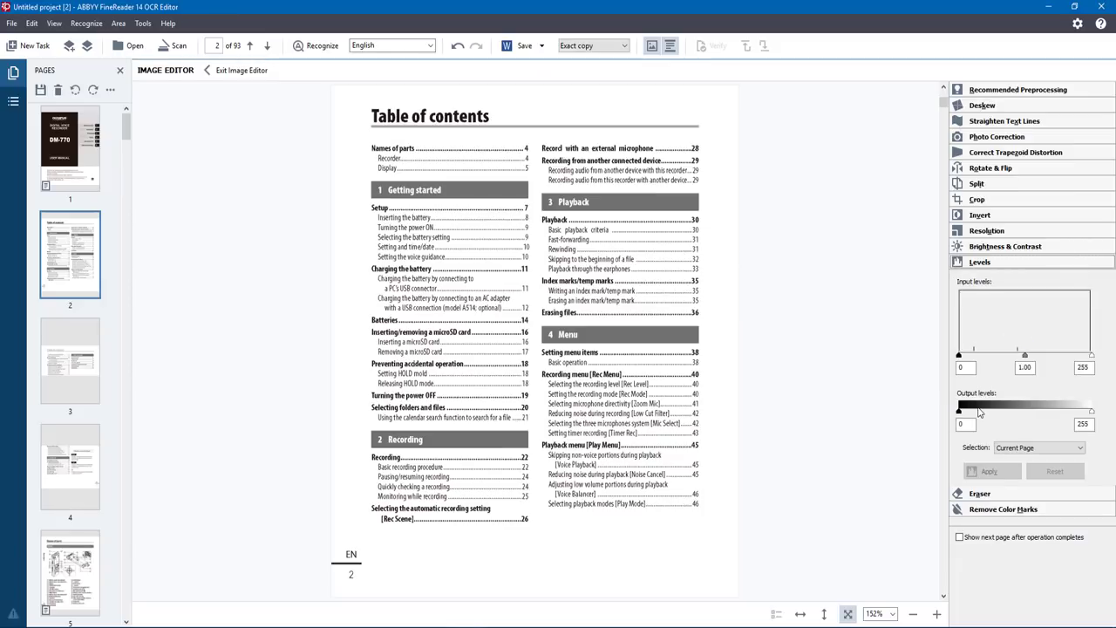
# Step: Erase the entries above the "3 Playback" heading on page 2, from "Record with an external microphone" through "Recording from another connected device"
pyautogui.click(982, 495)
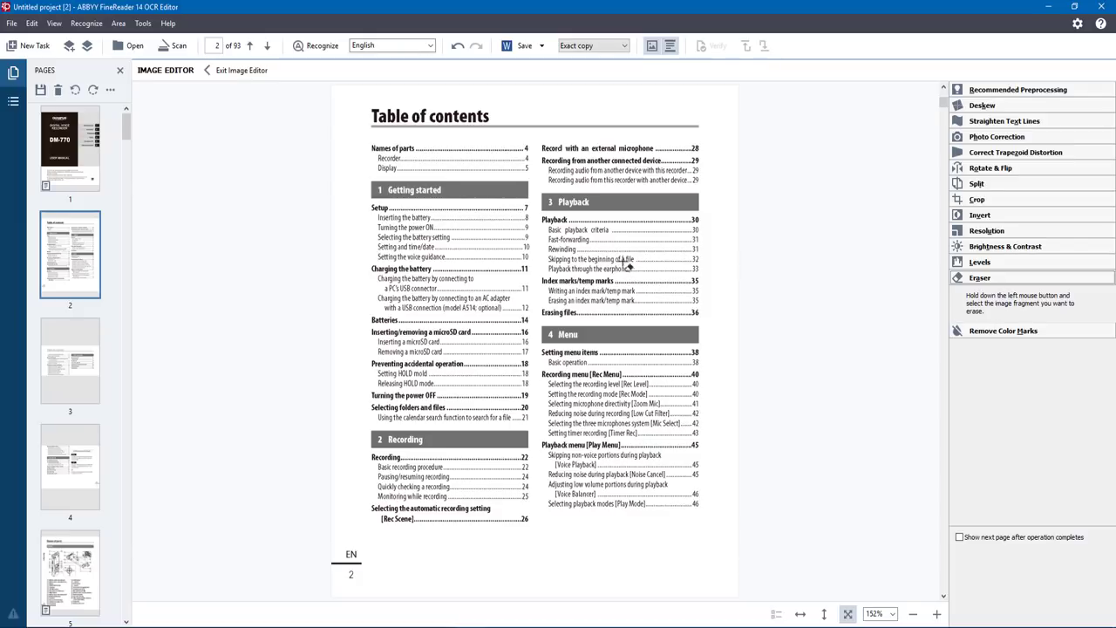
pyautogui.moveTo(543, 144)
pyautogui.mouseDown()
pyautogui.moveTo(613, 168)
pyautogui.moveTo(725, 174)
pyautogui.mouseUp()
pyautogui.moveTo(534, 138); pyautogui.dragTo(557, 168)
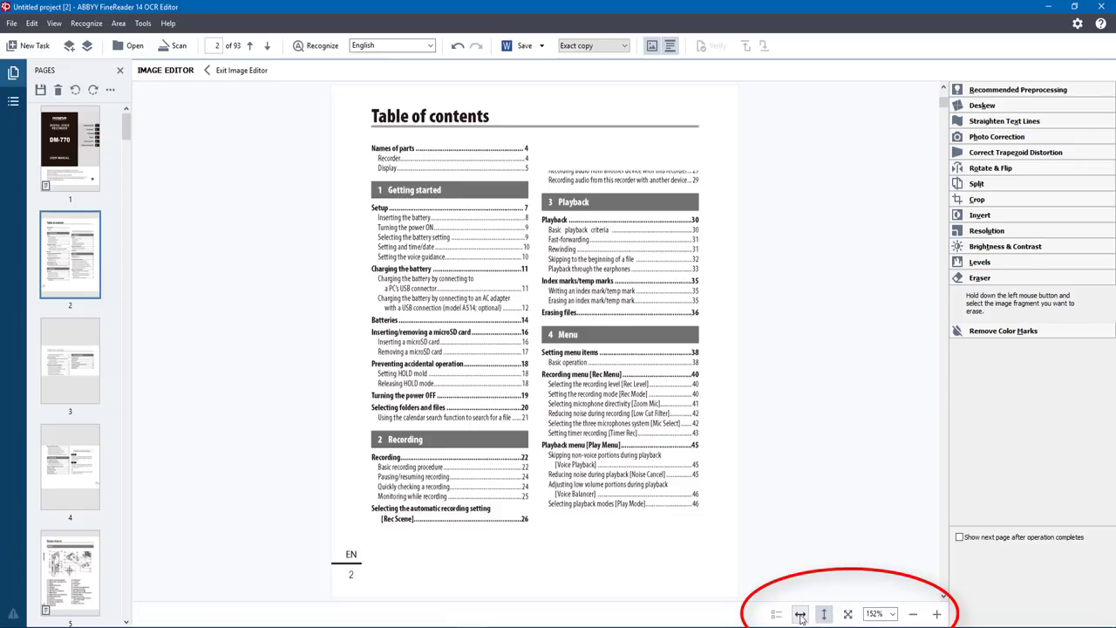
# Step: View page 2 fitted to the width, fitted to the height, and fitted as a whole page
pyautogui.click(799, 614)
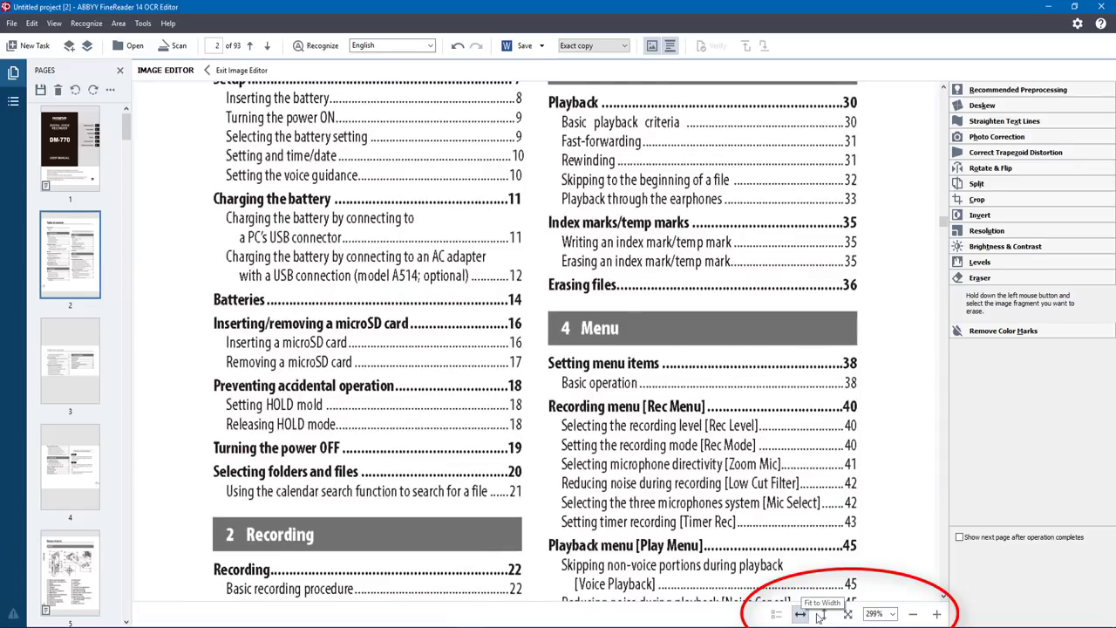
pyautogui.click(823, 614)
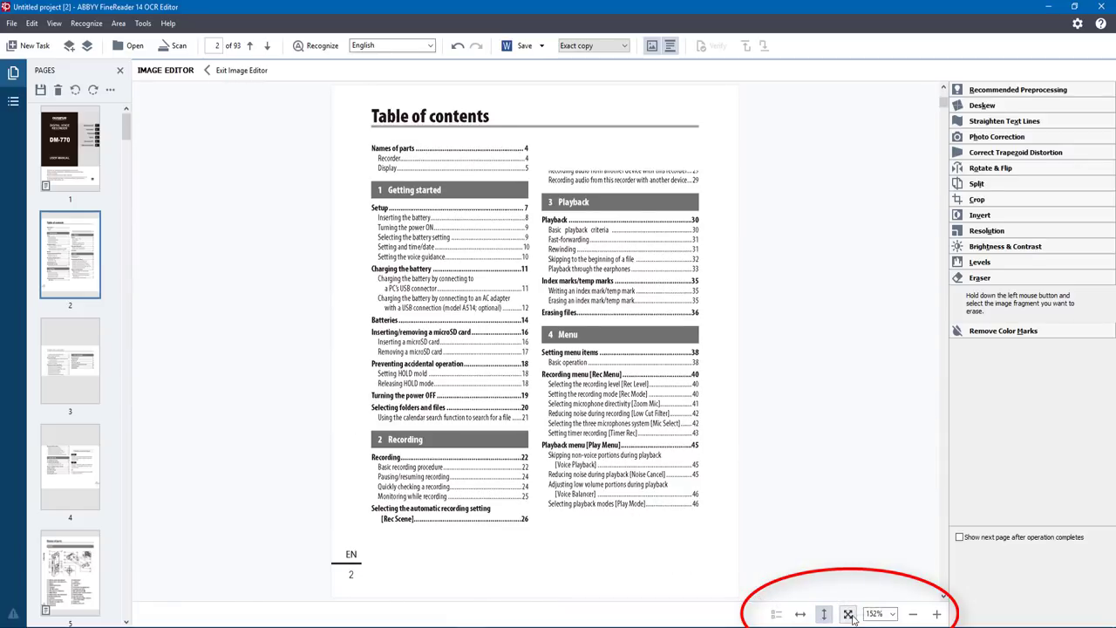
pyautogui.click(849, 615)
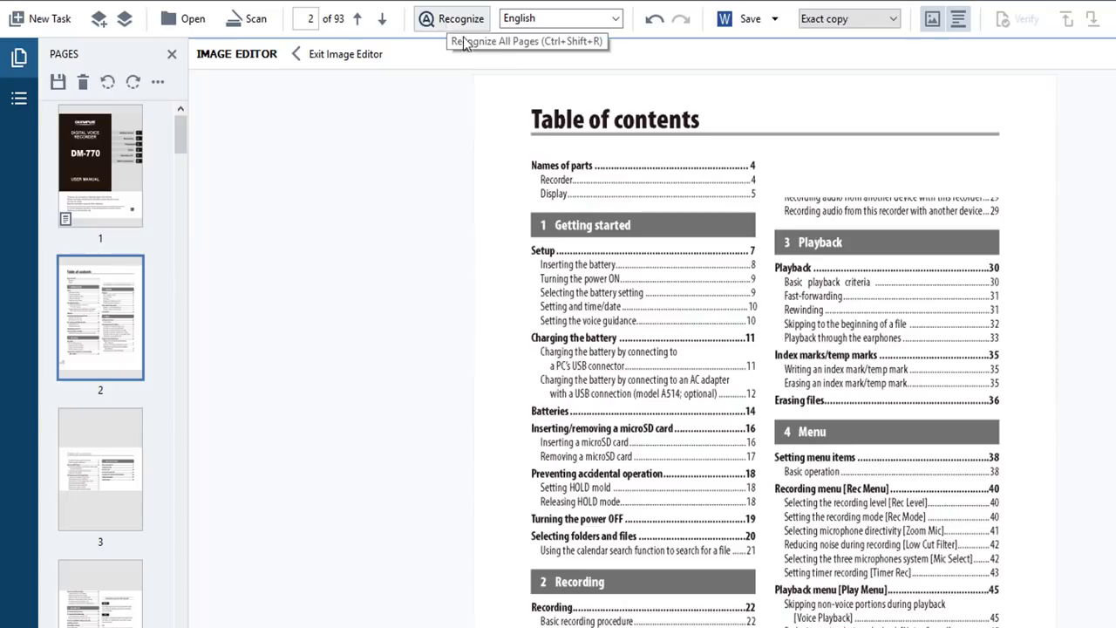
# Step: Review the available recognition languages and the available save and send formats, keeping English
pyautogui.click(615, 18)
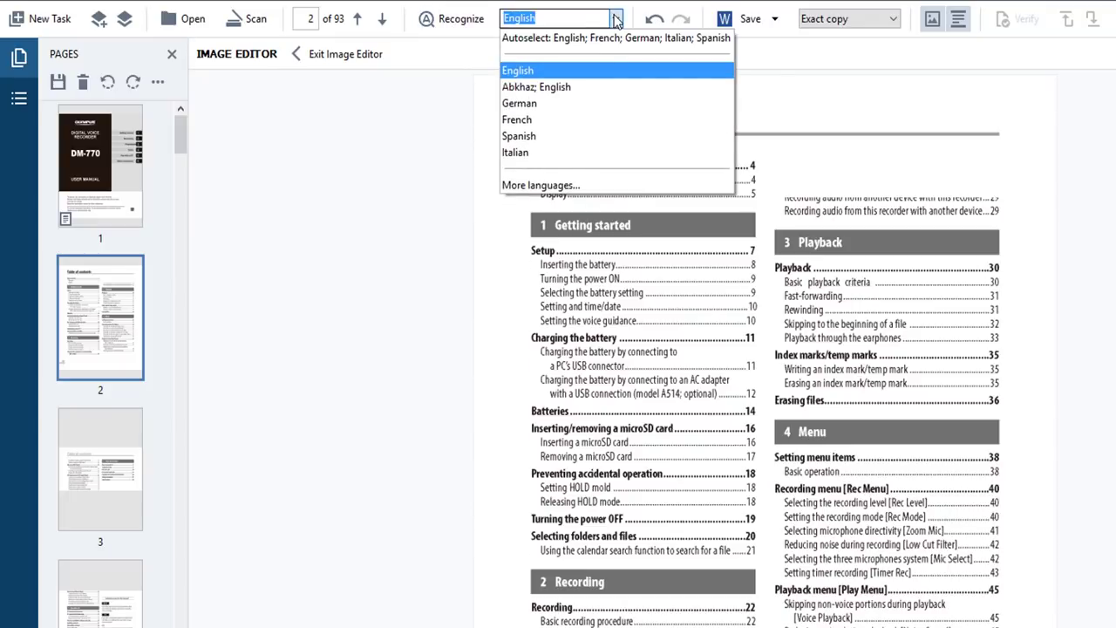
pyautogui.click(615, 19)
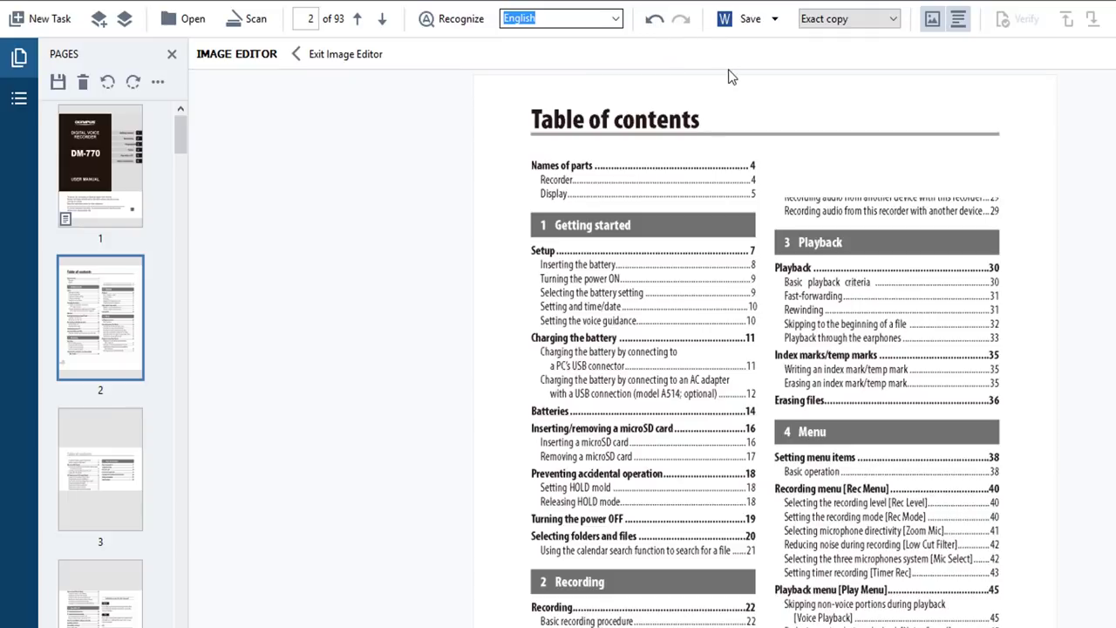
pyautogui.click(774, 19)
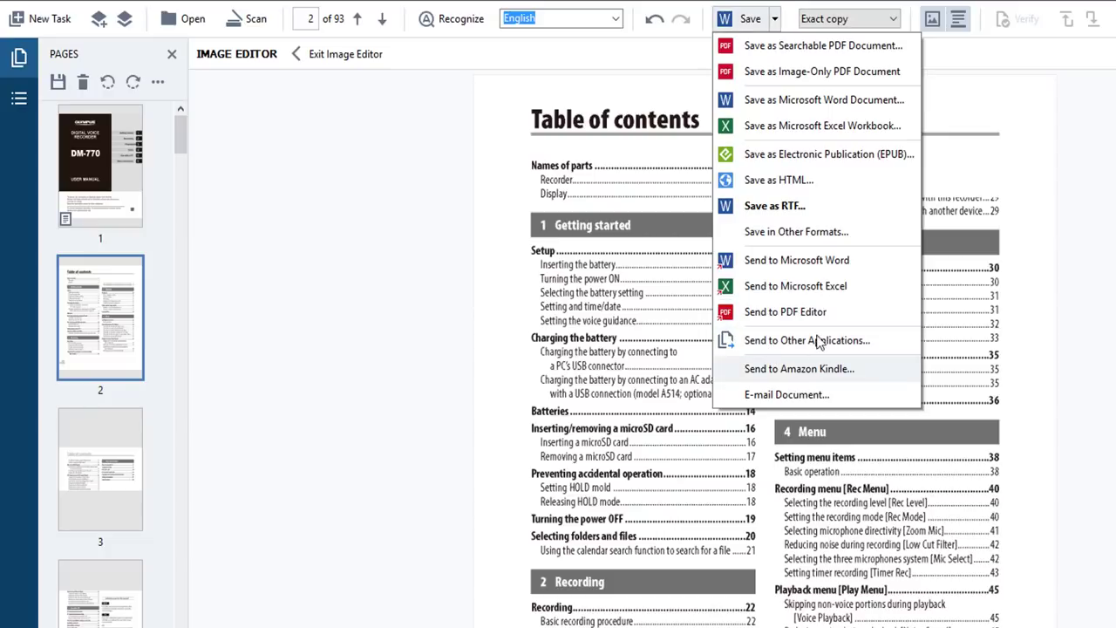
pyautogui.click(1048, 251)
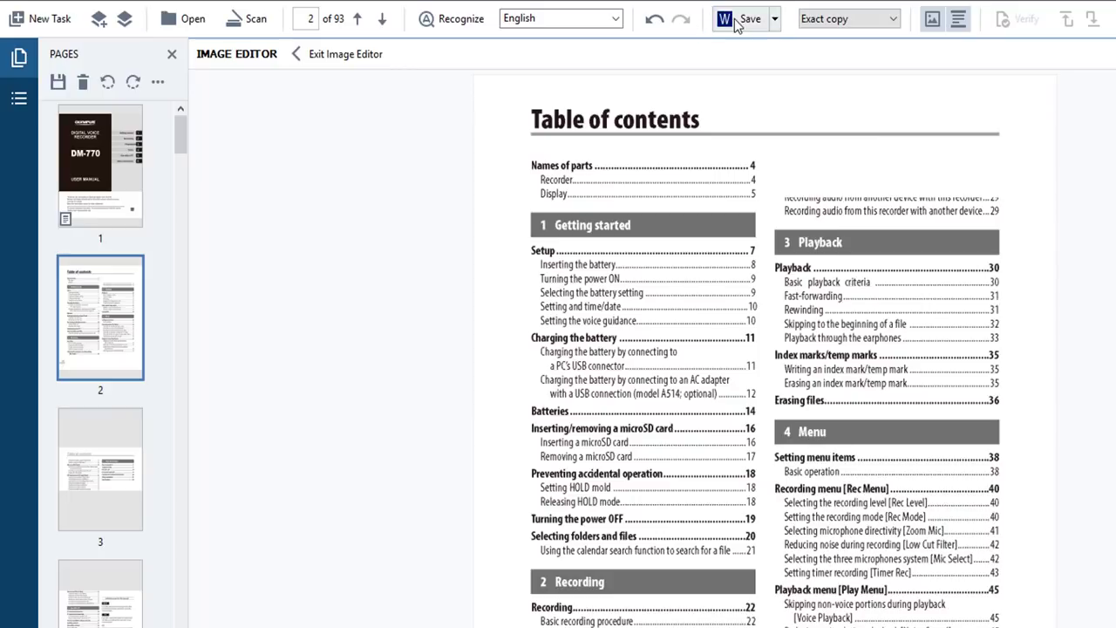
# Step: Set the output layout to Editable copy and recognize all pages
pyautogui.click(850, 19)
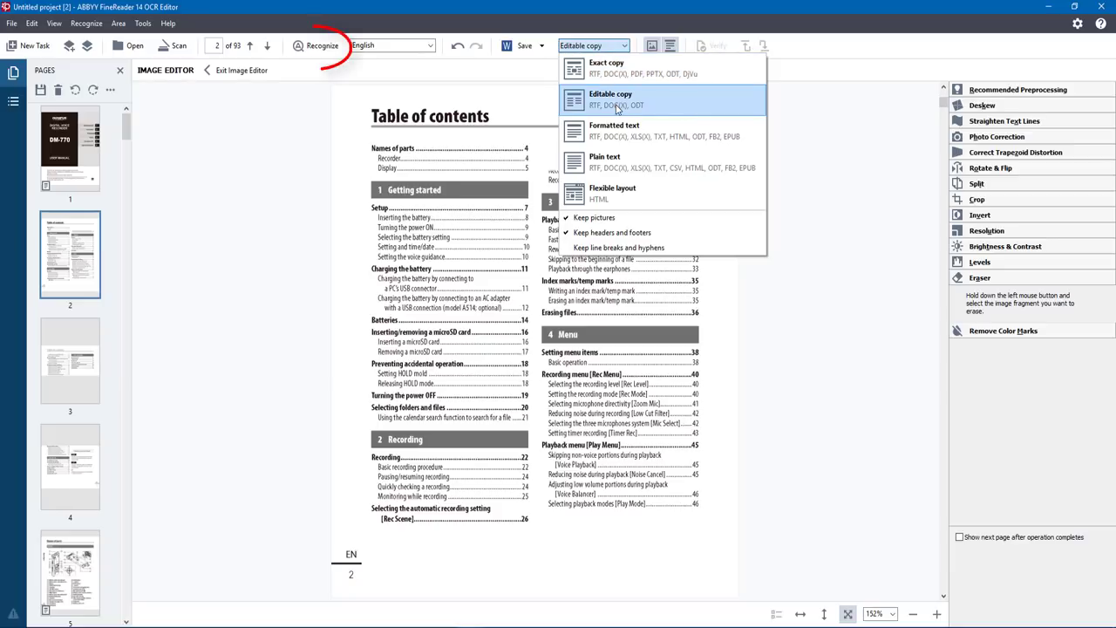
pyautogui.click(616, 97)
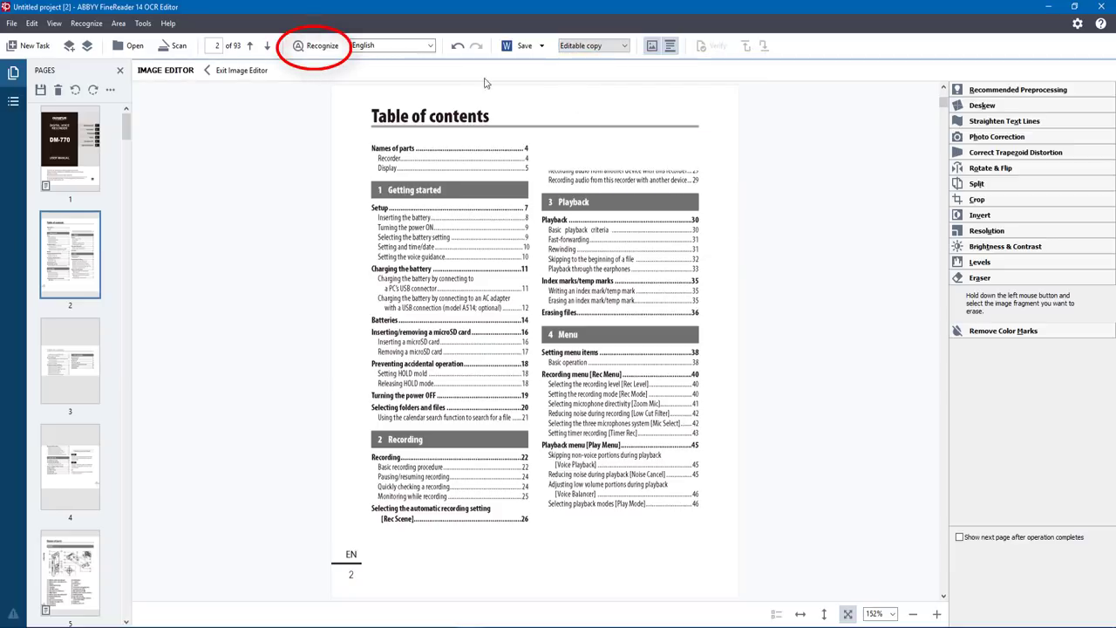
pyautogui.click(317, 46)
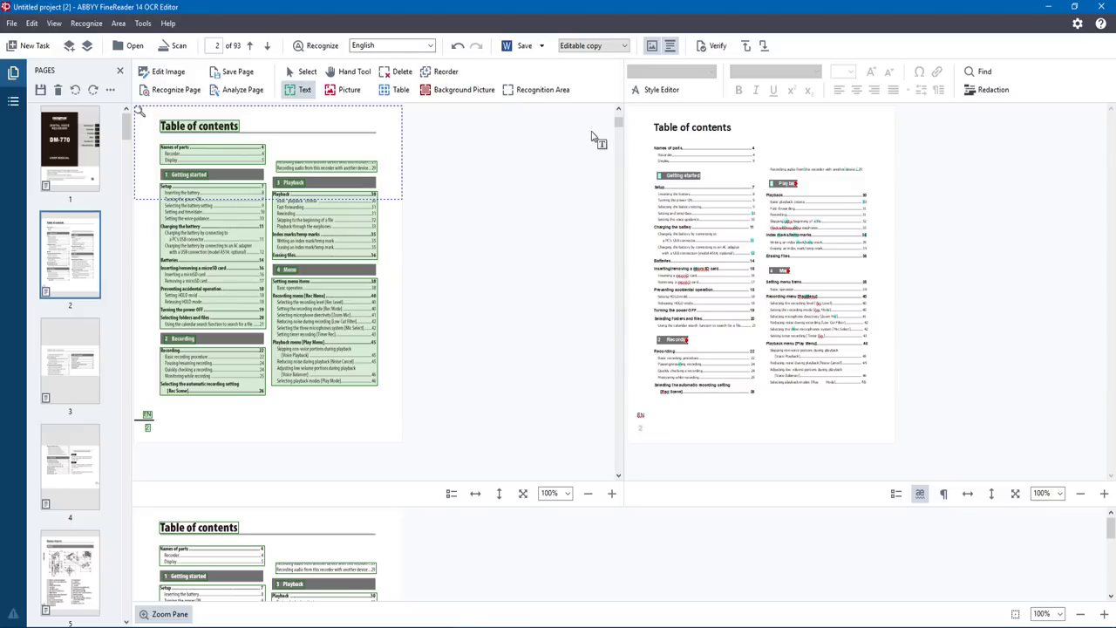
# Step: Preview the recognized page as Plain text and as Flexible layout, and set the output layout to Exact copy
pyautogui.click(624, 46)
pyautogui.click(608, 162)
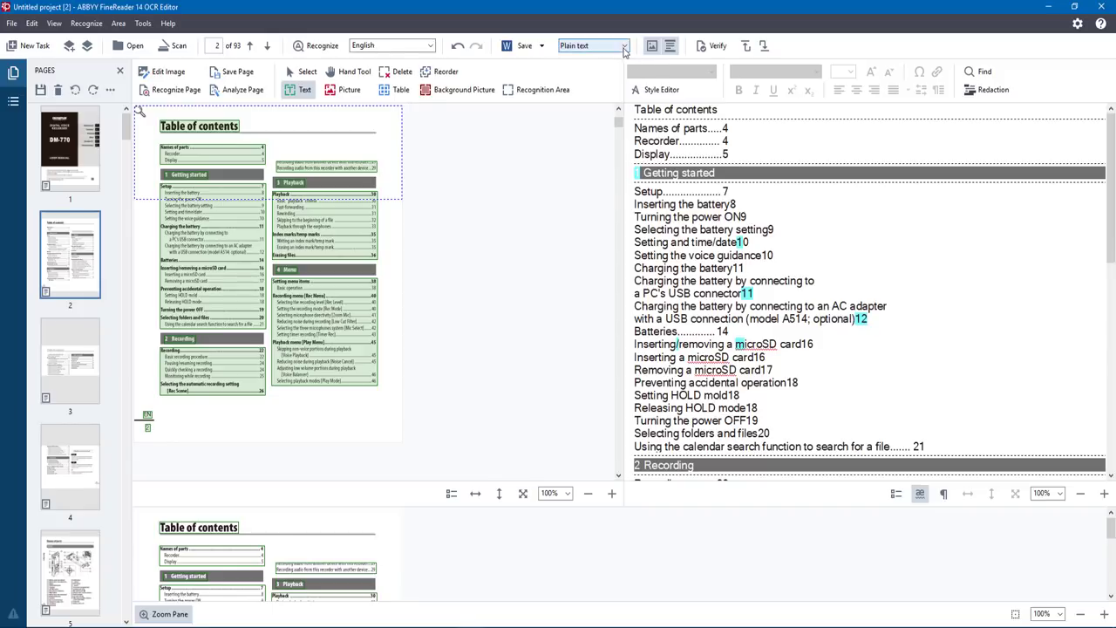
pyautogui.click(624, 46)
pyautogui.click(611, 196)
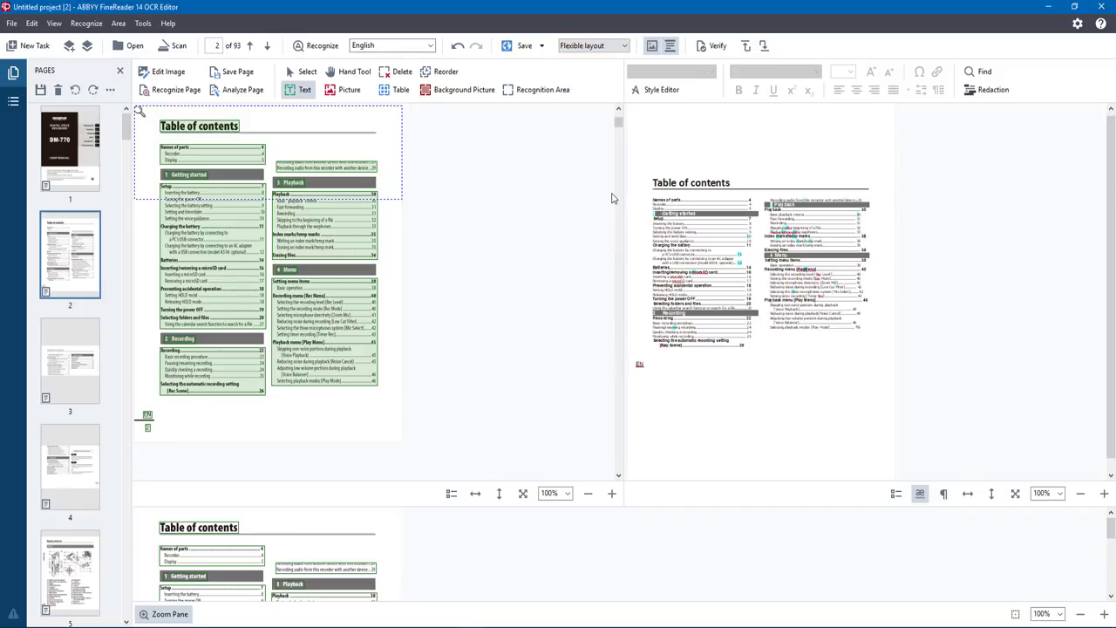
pyautogui.scroll(4, 622, 51)
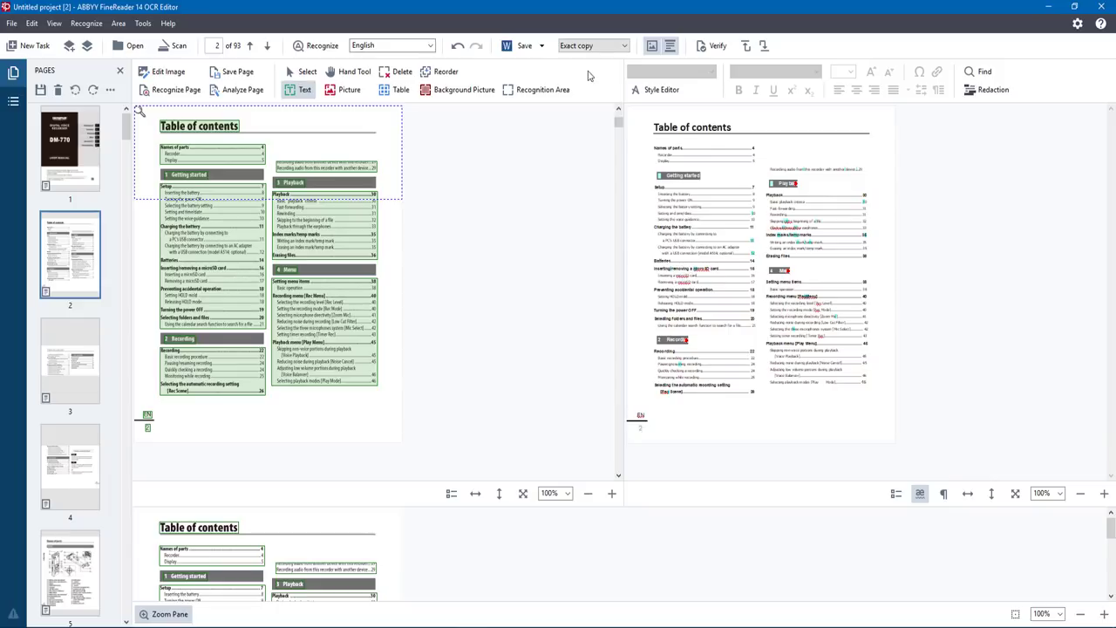
pyautogui.click(654, 48)
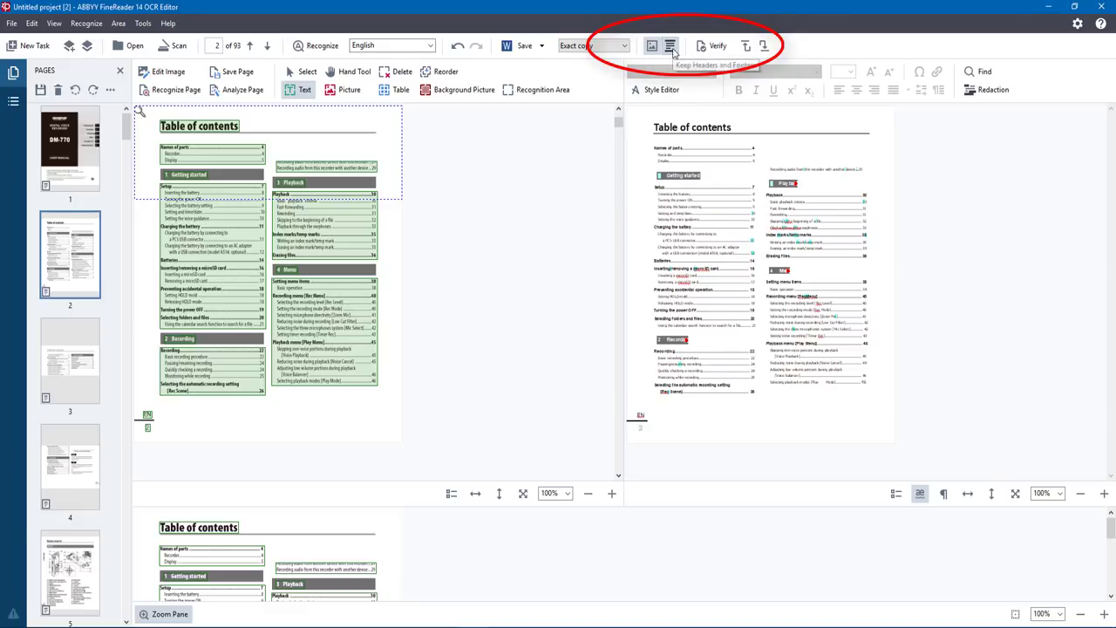
pyautogui.click(669, 47)
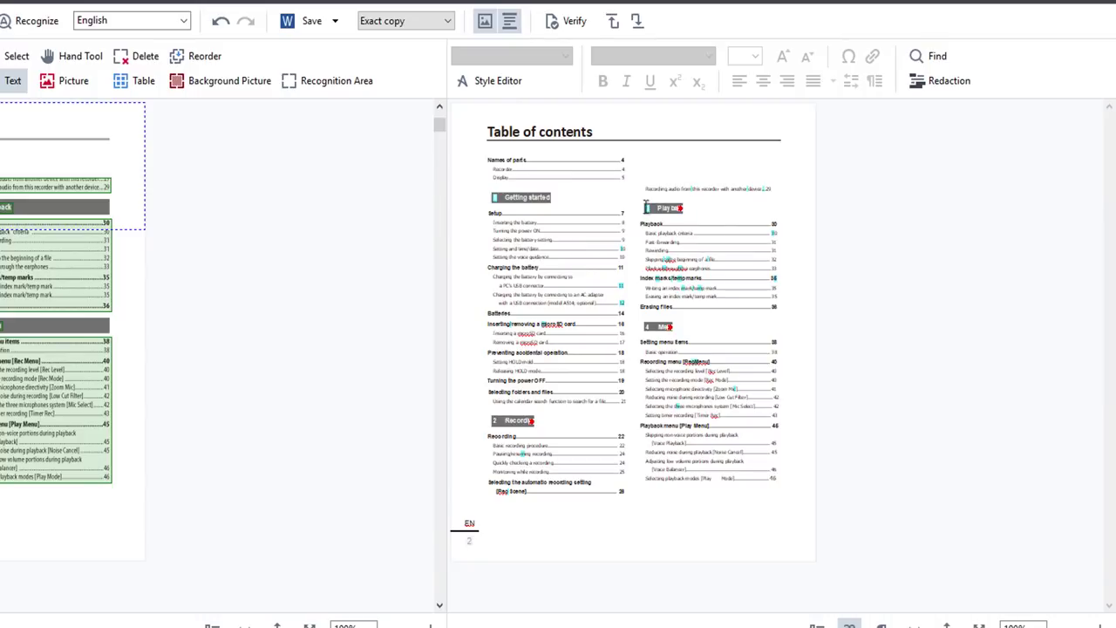
# Step: Review the text styles available for the Playback entries and examine the style list in the Style Editor
pyautogui.click(678, 233)
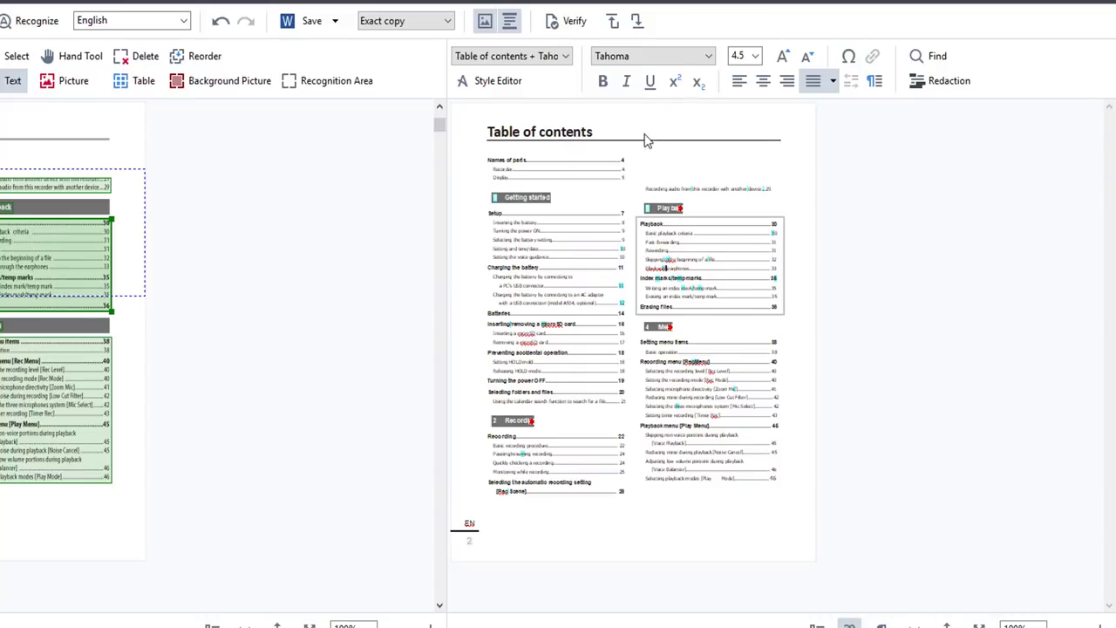
pyautogui.click(526, 57)
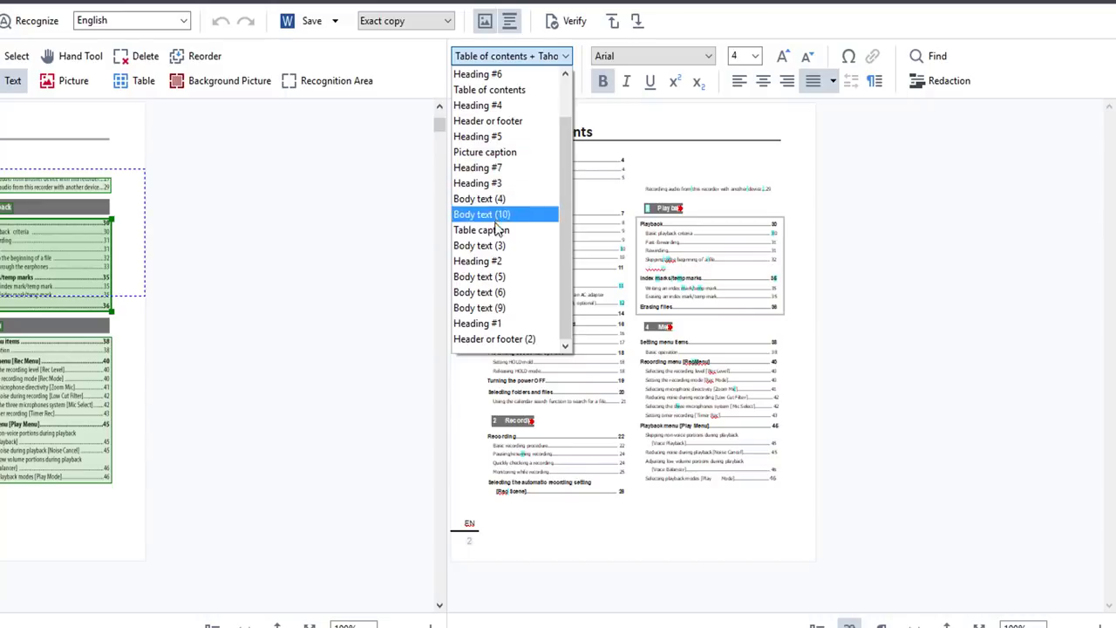
pyautogui.click(618, 128)
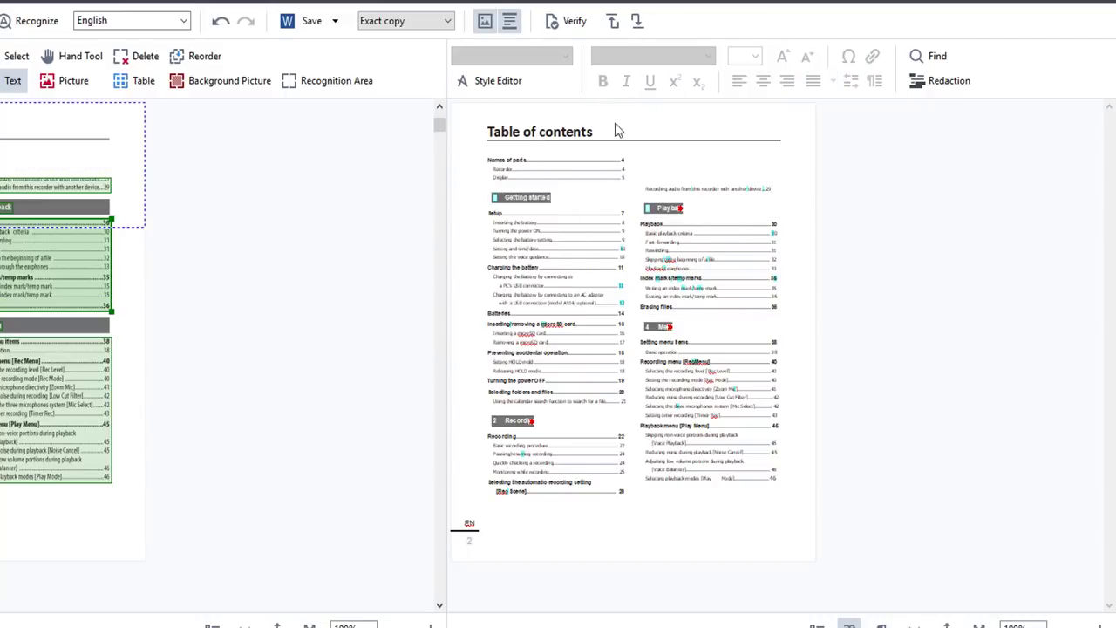
pyautogui.click(494, 86)
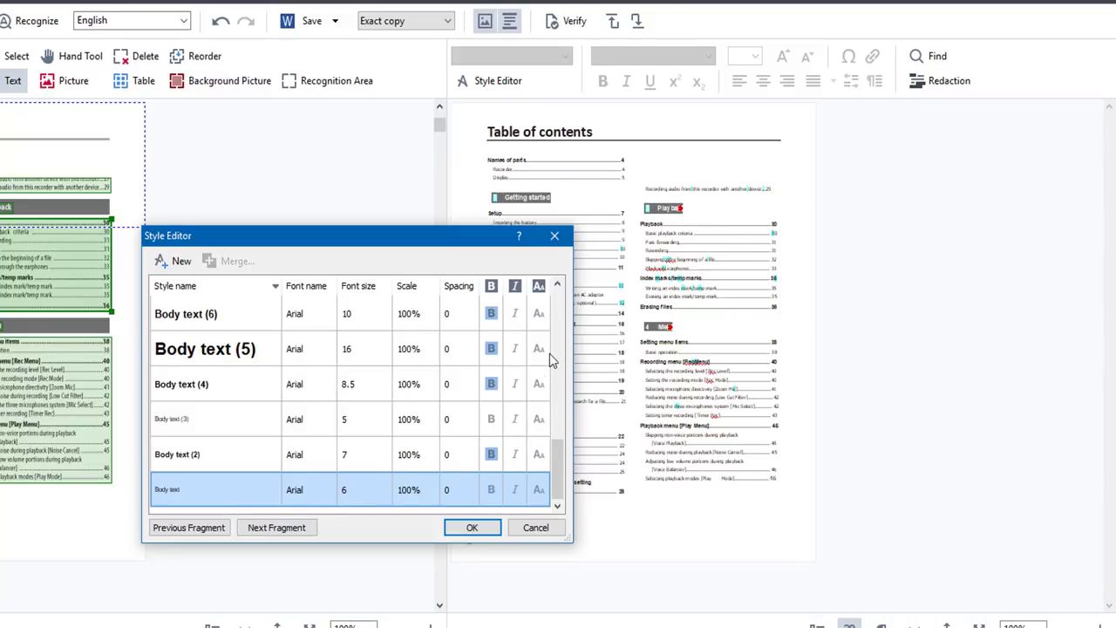
pyautogui.scroll(5, 558, 466)
pyautogui.press('Escape')
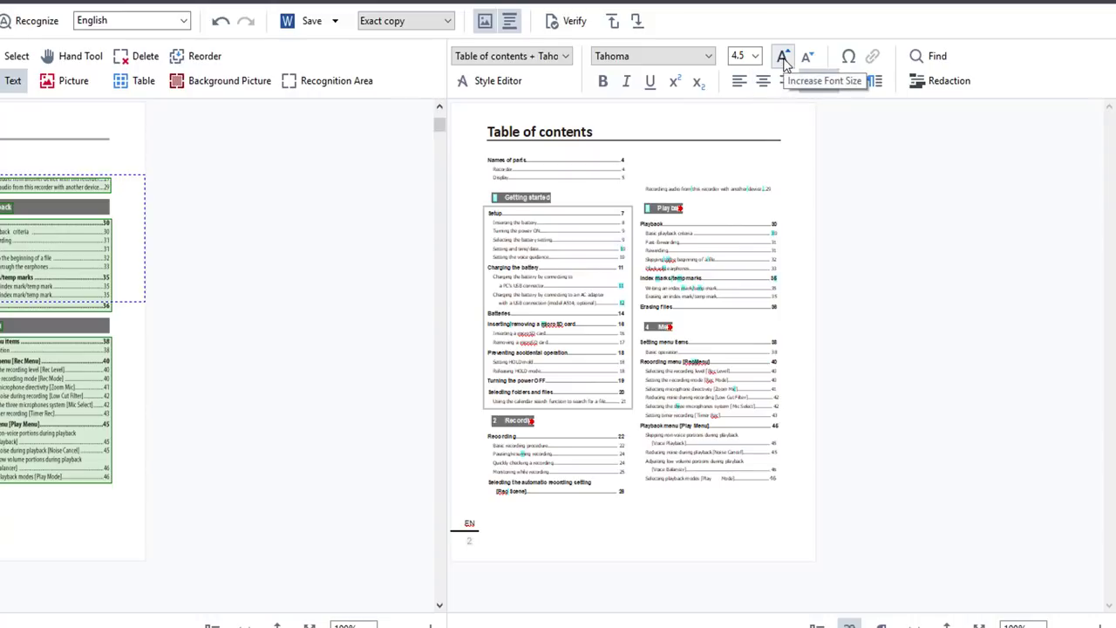
# Step: View the font size choices and insert special symbols into the "Selecting the battery setting" line
pyautogui.click(755, 55)
pyautogui.click(756, 56)
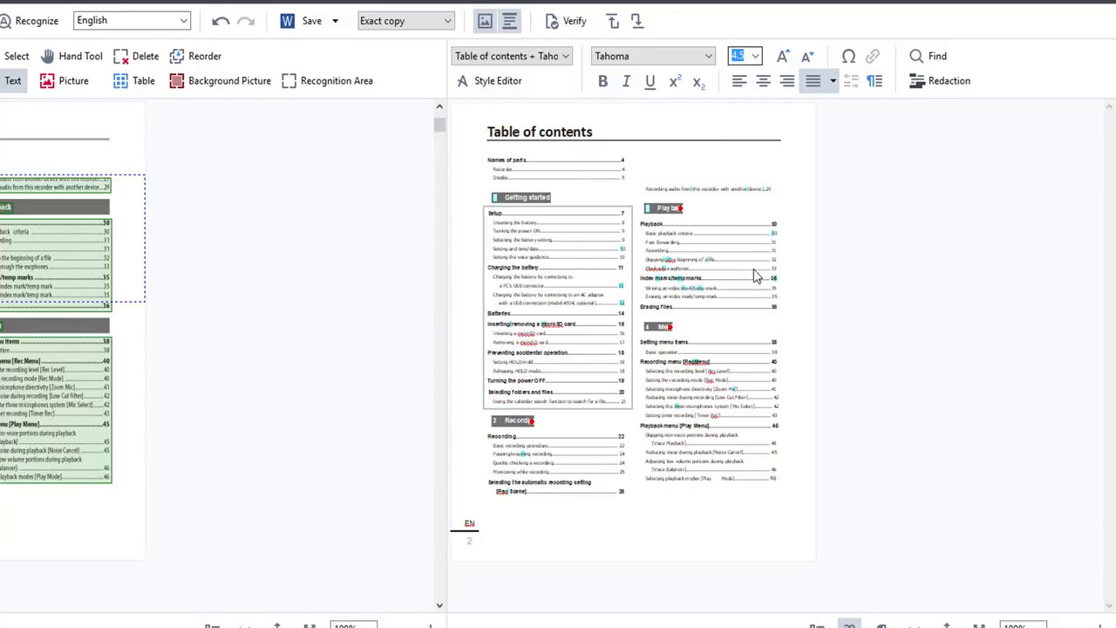
pyautogui.click(848, 56)
pyautogui.click(540, 272)
pyautogui.click(781, 192)
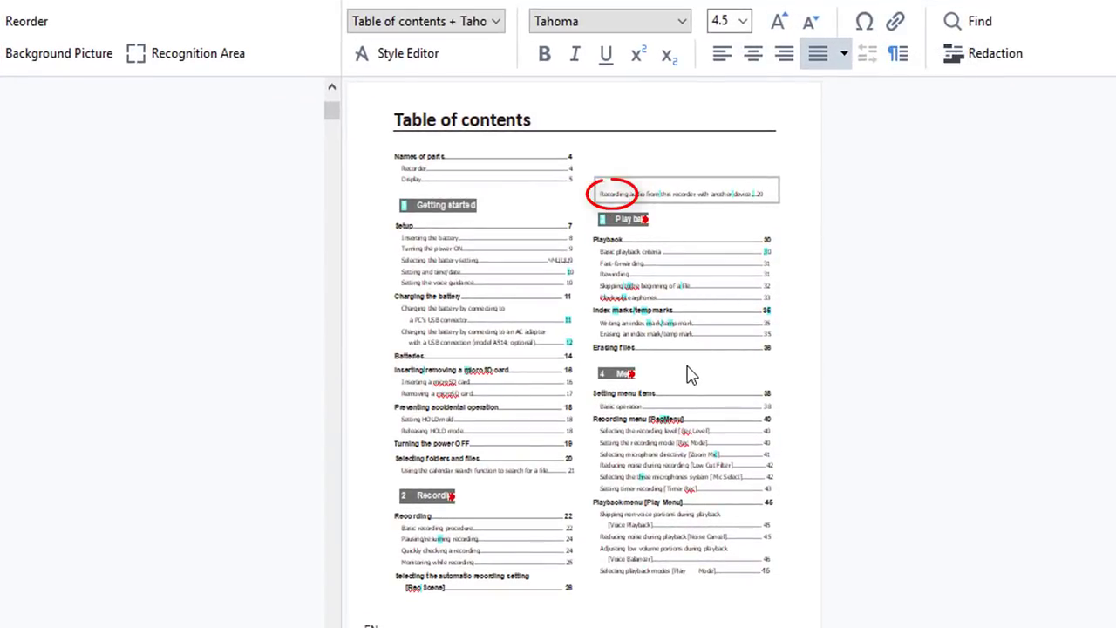
pyautogui.press('Home')
pyautogui.hotkey('ctrl', 'shift', 'Right')
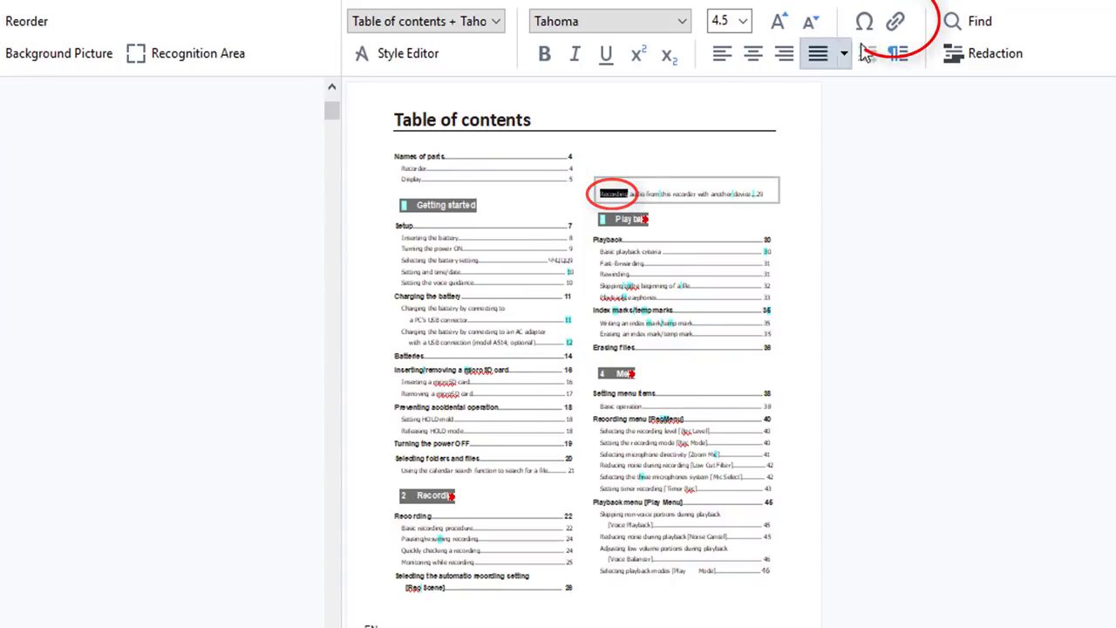
pyautogui.click(894, 22)
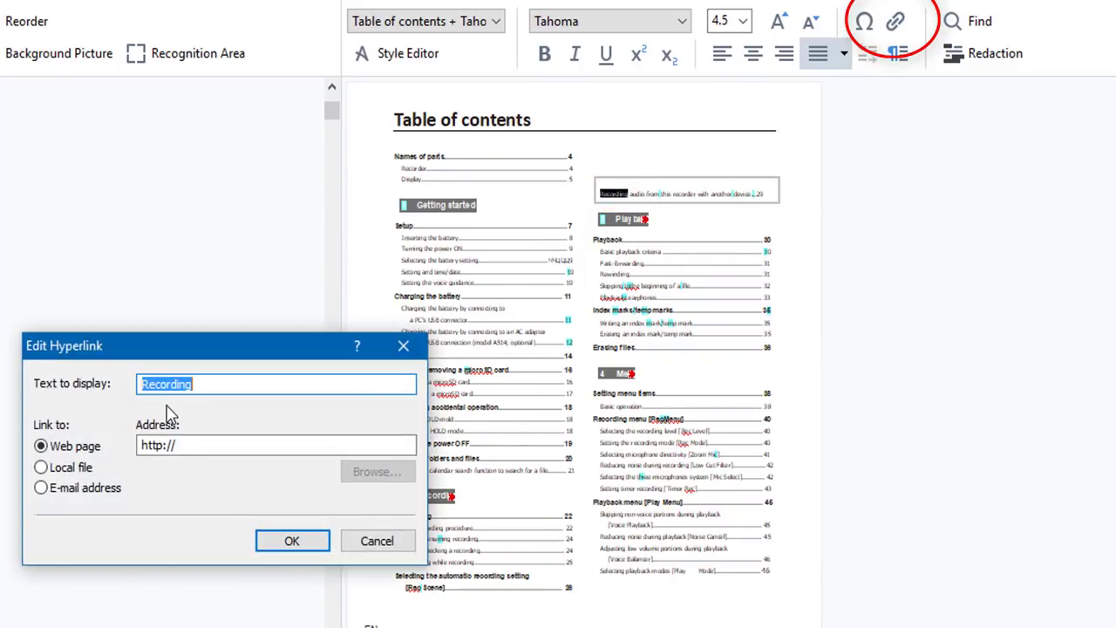
pyautogui.click(209, 387)
pyautogui.click(188, 445)
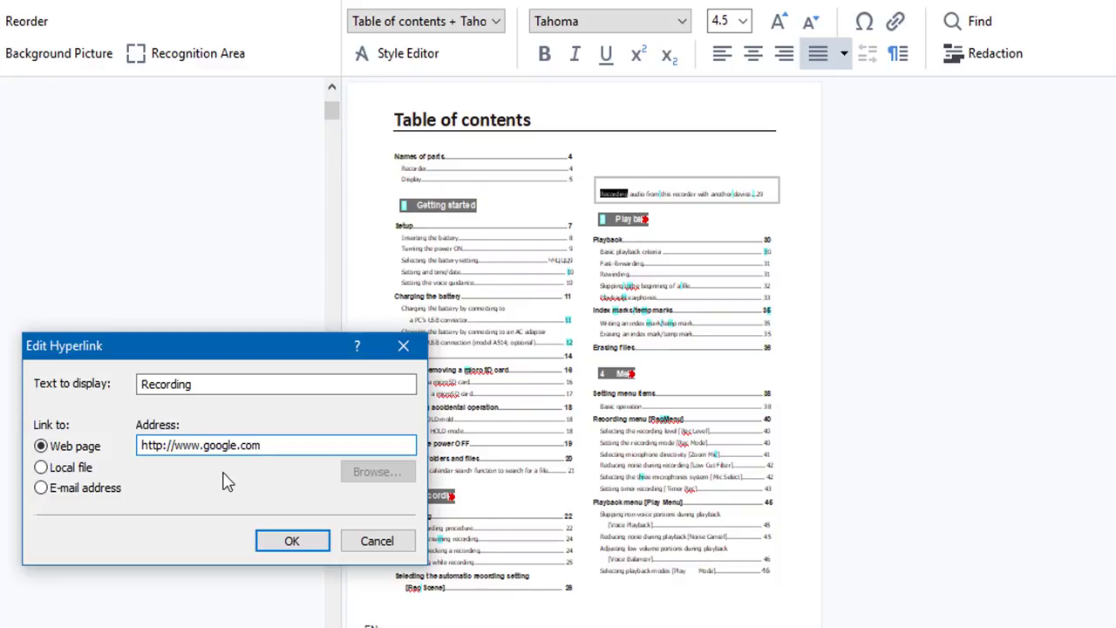
pyautogui.click(262, 546)
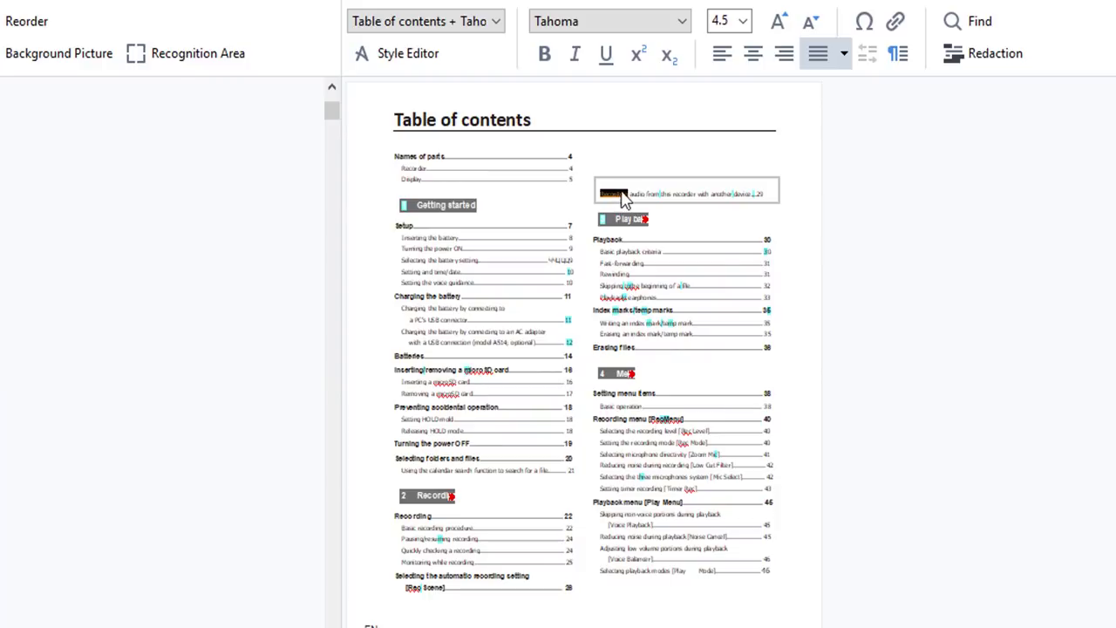
pyautogui.moveTo(621, 199)
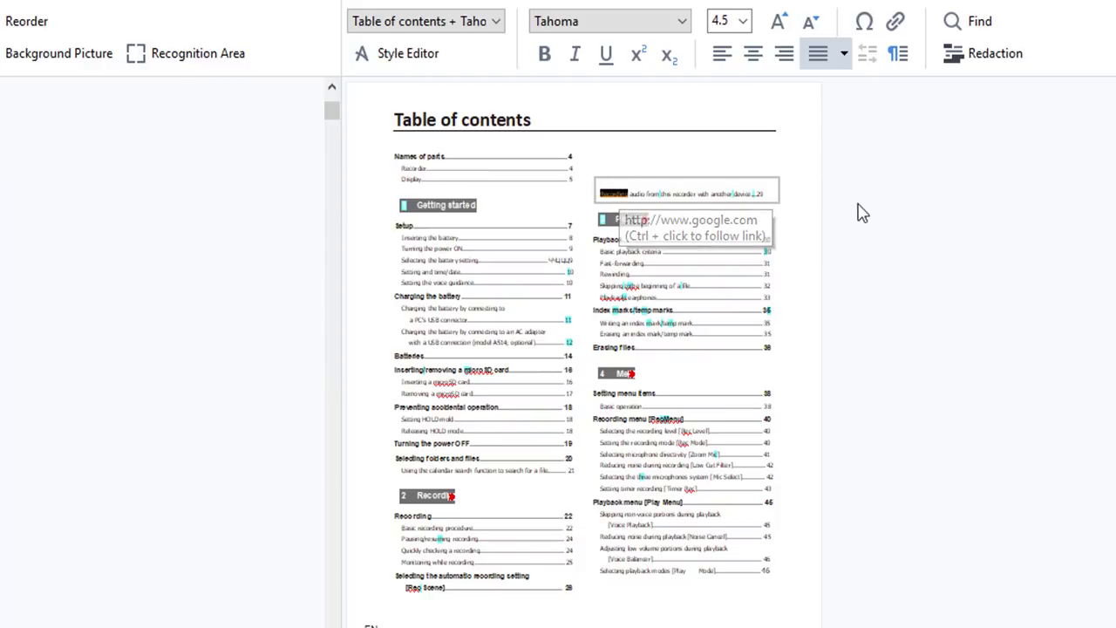
# Step: Examine the local file and e-mail address options for the hyperlink on the word "Recording", leaving its link settings uncommitted
pyautogui.click(894, 21)
pyautogui.click(41, 468)
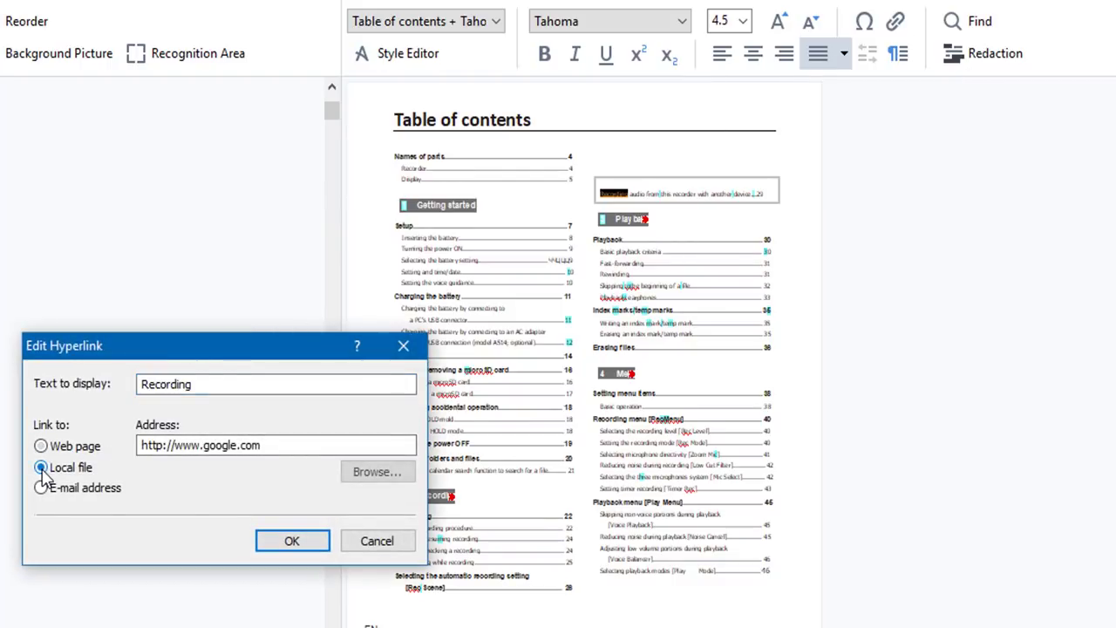
pyautogui.click(373, 472)
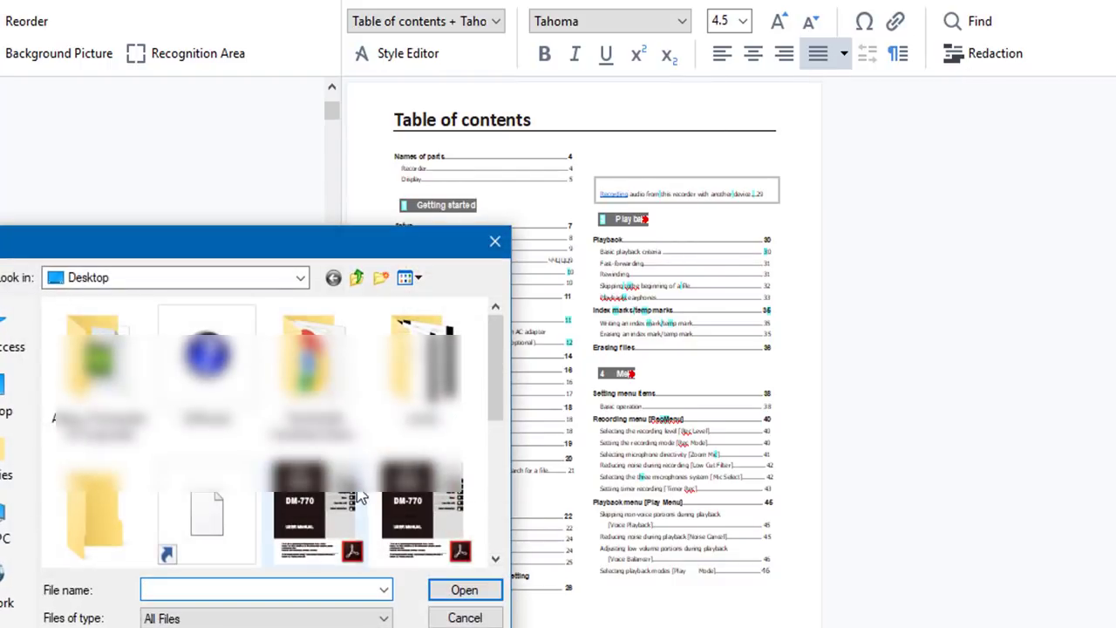
pyautogui.click(446, 617)
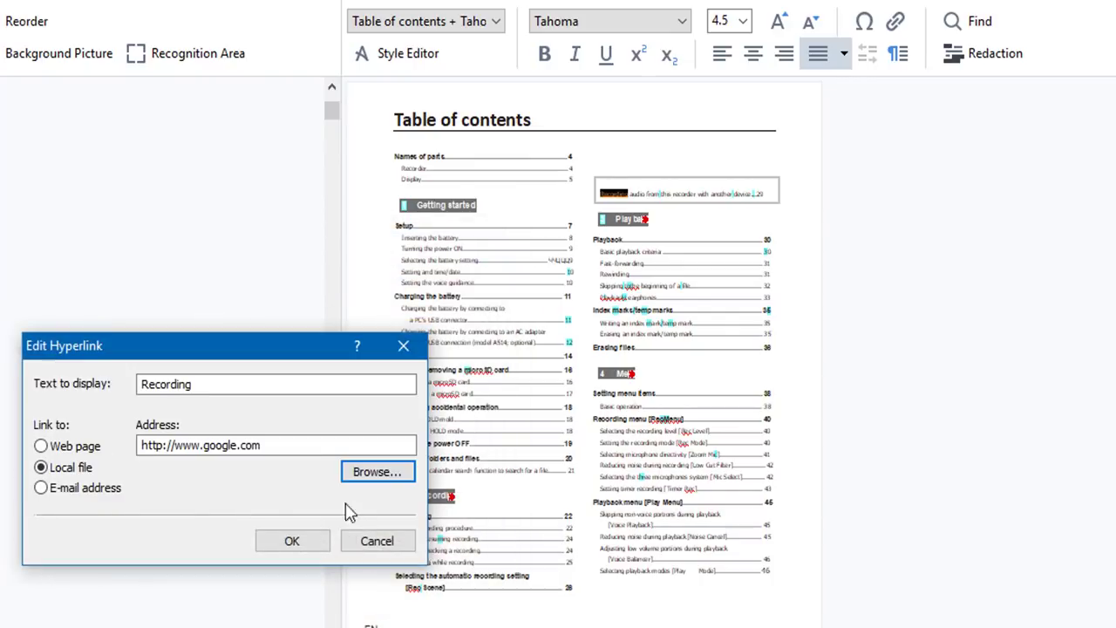
pyautogui.click(42, 488)
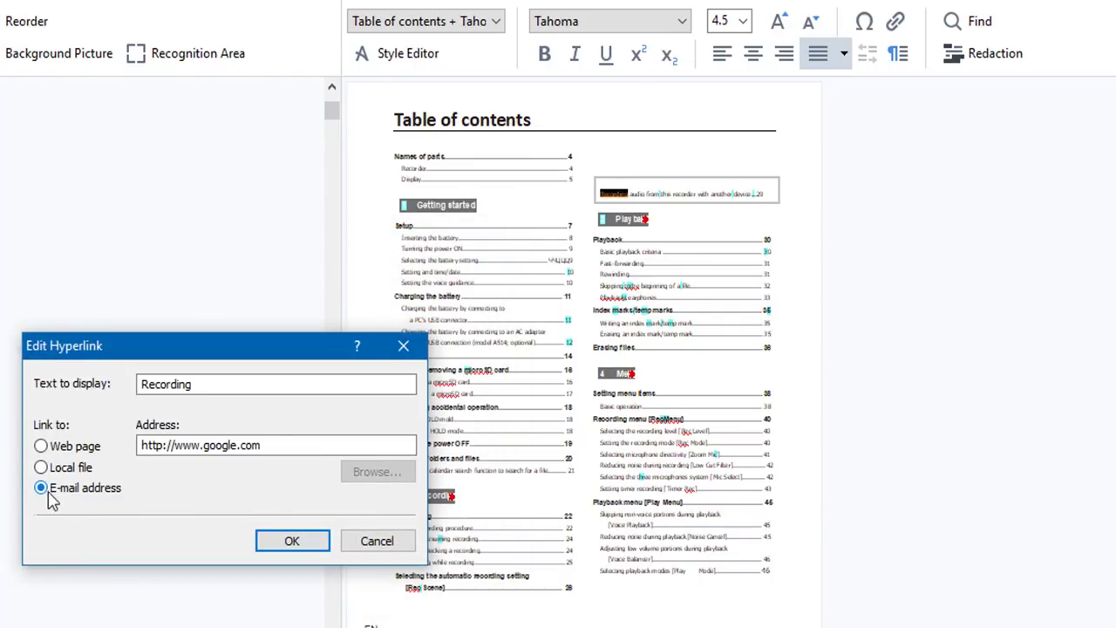
pyautogui.click(277, 445)
pyautogui.moveTo(277, 445); pyautogui.dragTo(115, 445)
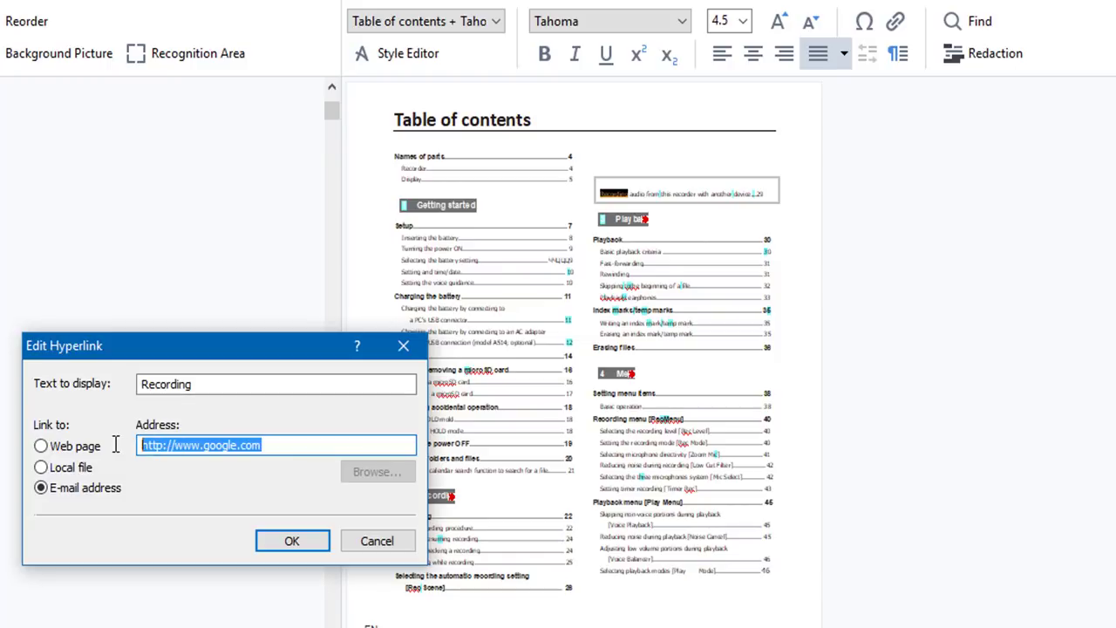
pyautogui.click(377, 541)
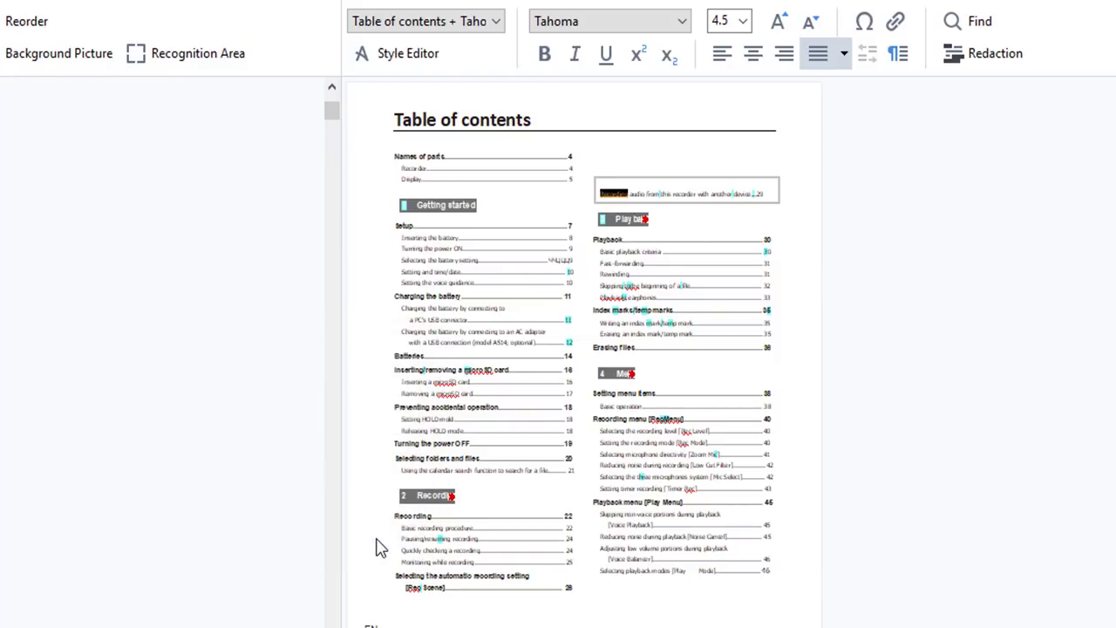
# Step: Redact the bold Playback entry and the three Setup entries for battery setting, time/date and voice guidance in the recognized table of contents
pyautogui.click(975, 60)
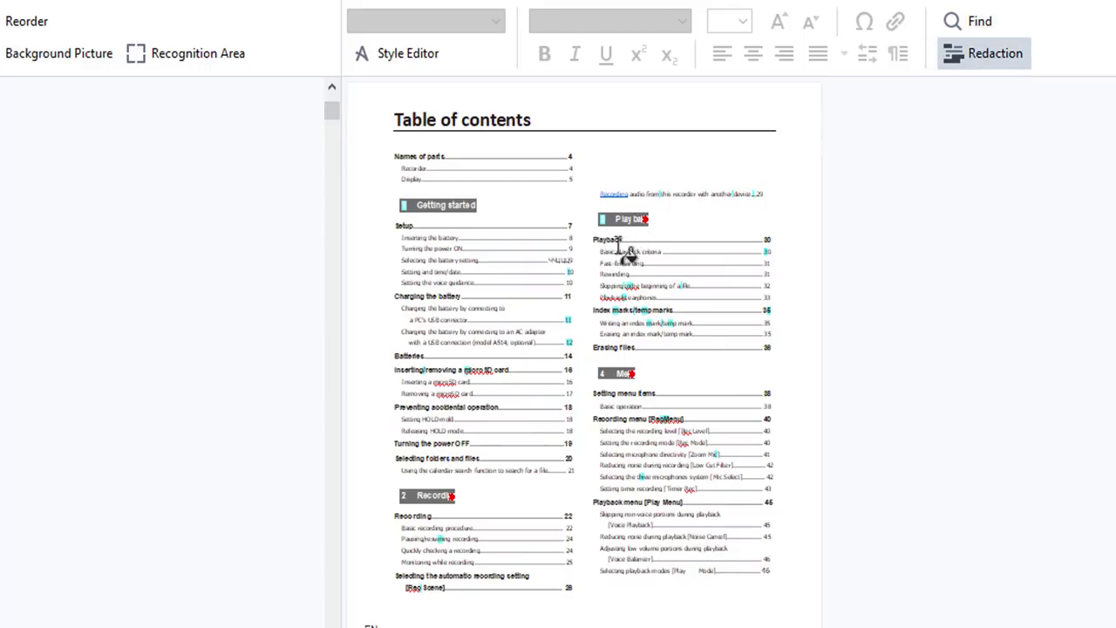
pyautogui.moveTo(587, 233); pyautogui.dragTo(781, 245)
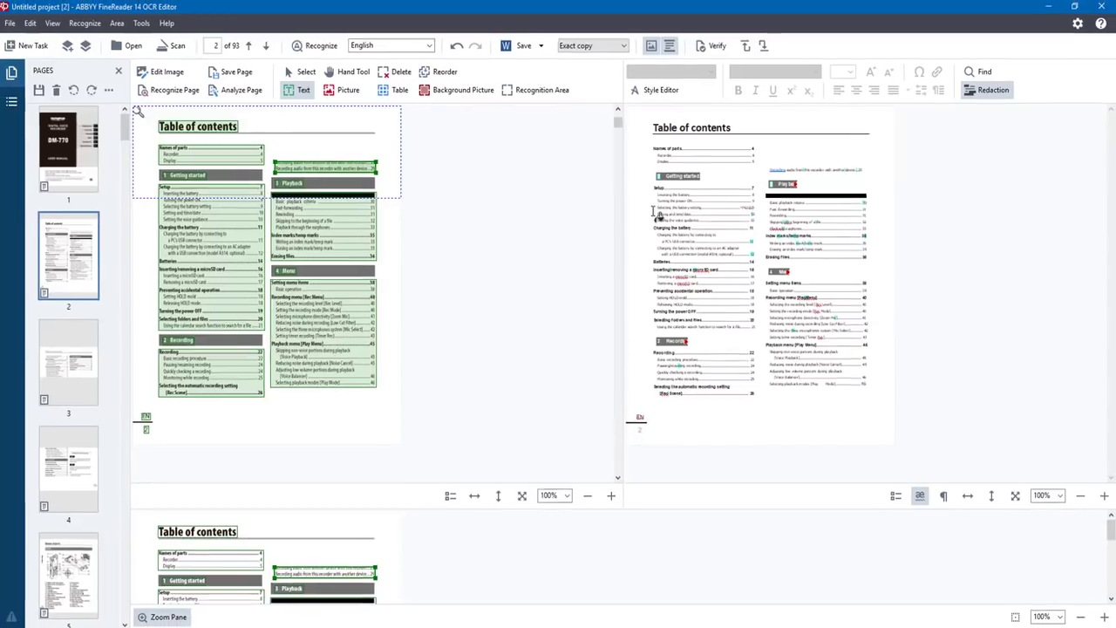
pyautogui.moveTo(658, 211); pyautogui.dragTo(756, 244)
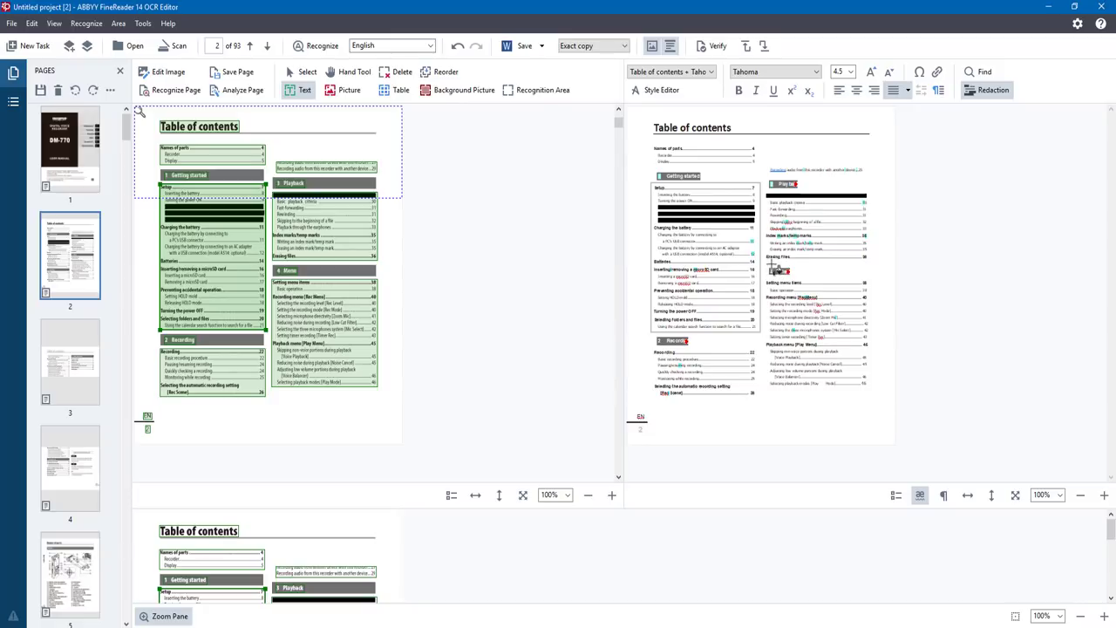
pyautogui.click(983, 90)
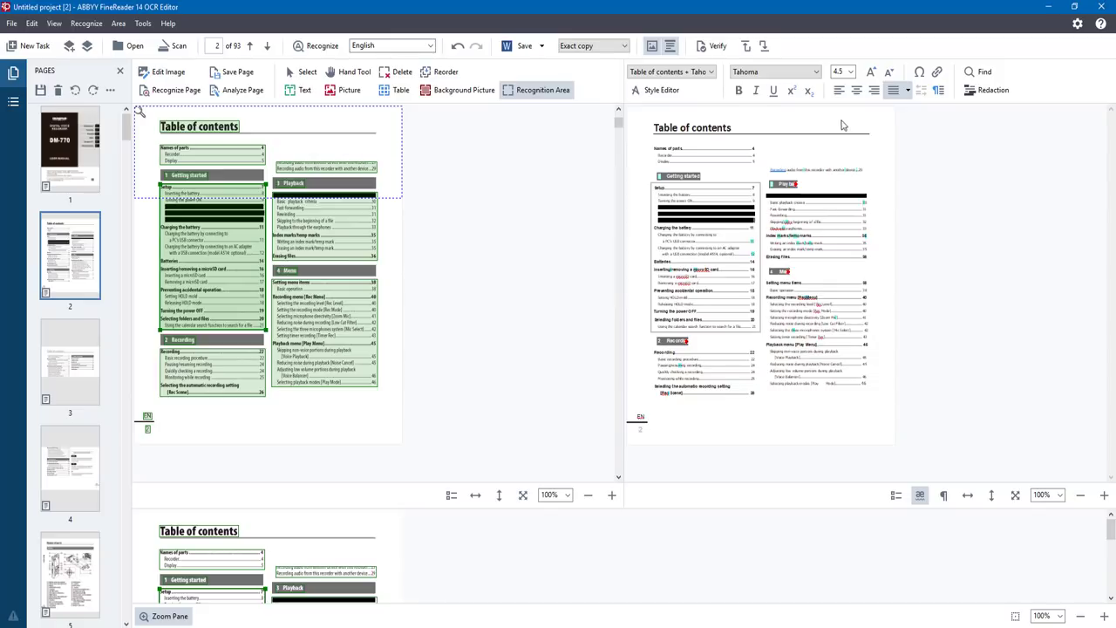
# Step: Search all pages downward for the word "turning" from the table of contents through to the Getting started page
pyautogui.click(975, 73)
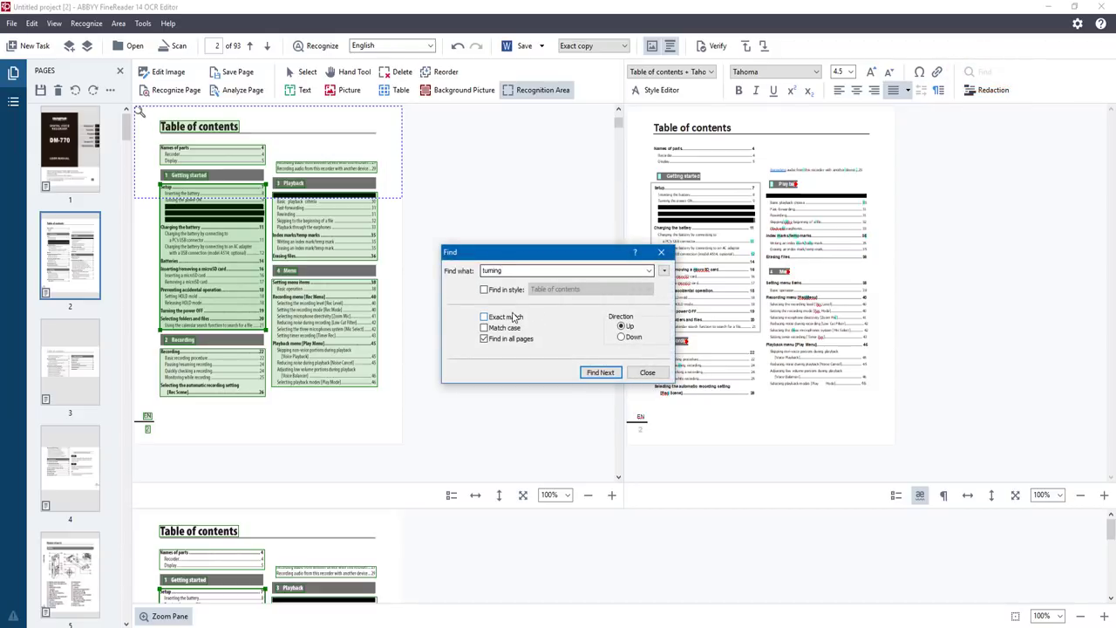
pyautogui.click(486, 318)
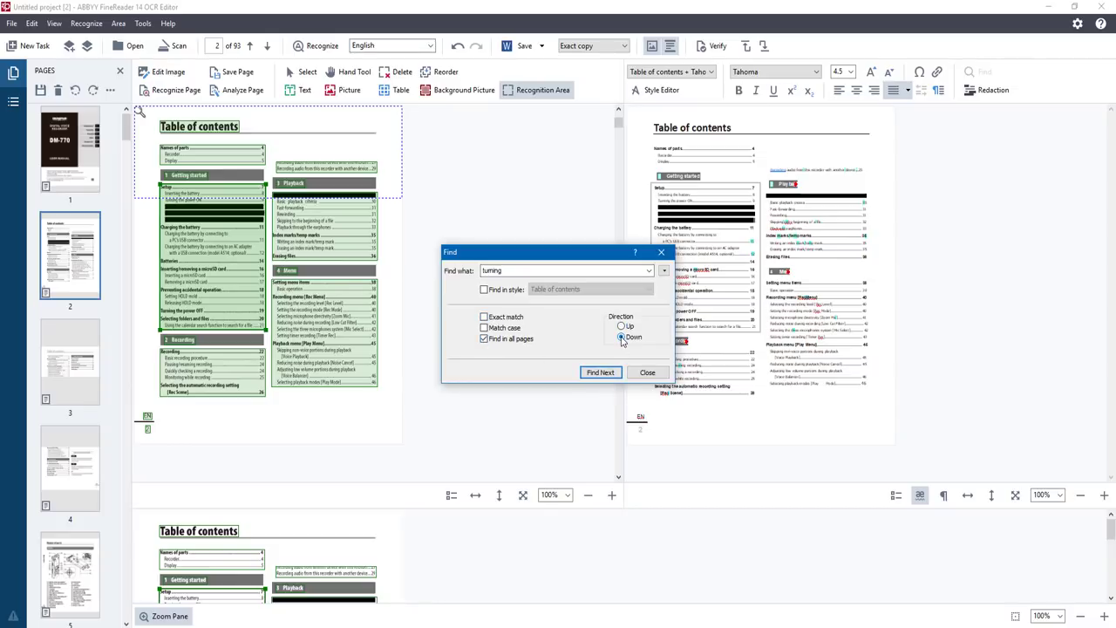
pyautogui.click(603, 371)
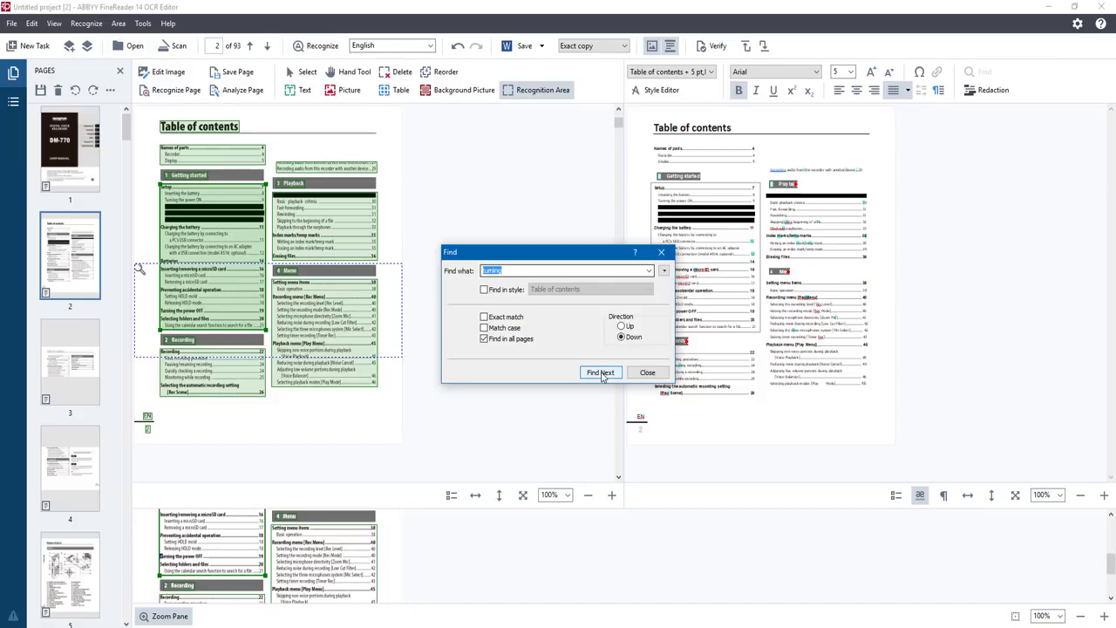
pyautogui.moveTo(587, 264); pyautogui.dragTo(502, 246)
pyautogui.click(514, 356)
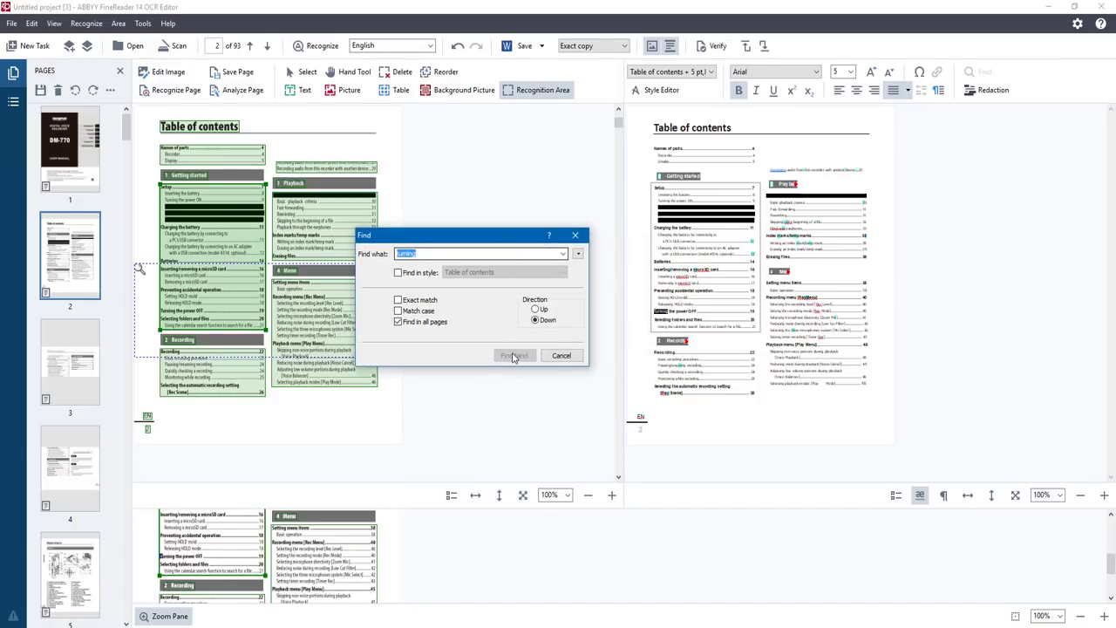
pyautogui.click(514, 355)
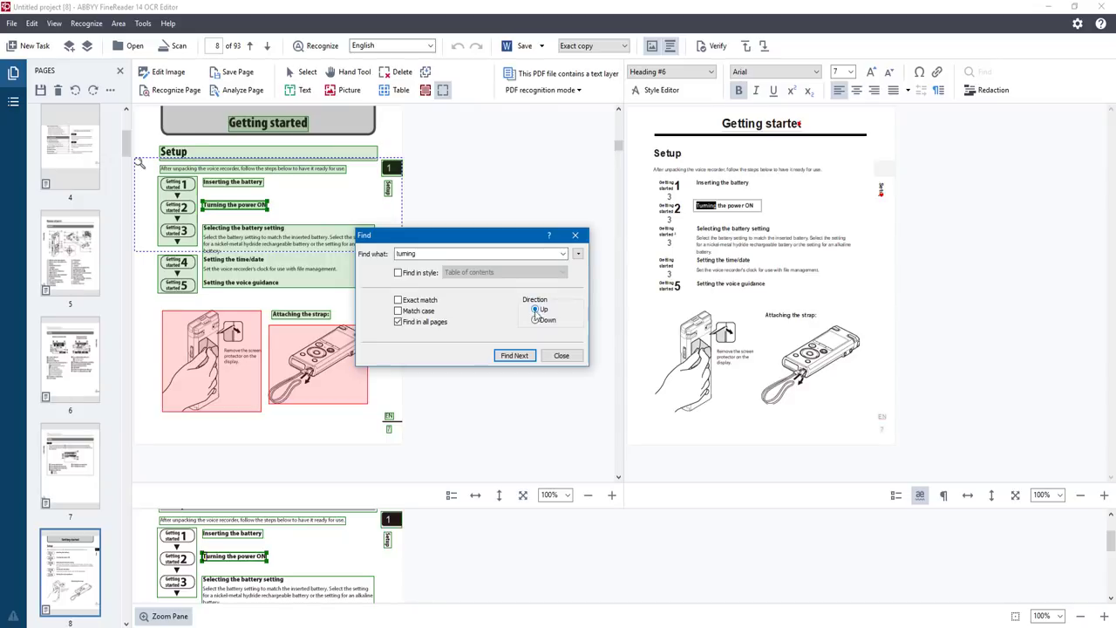
pyautogui.click(562, 355)
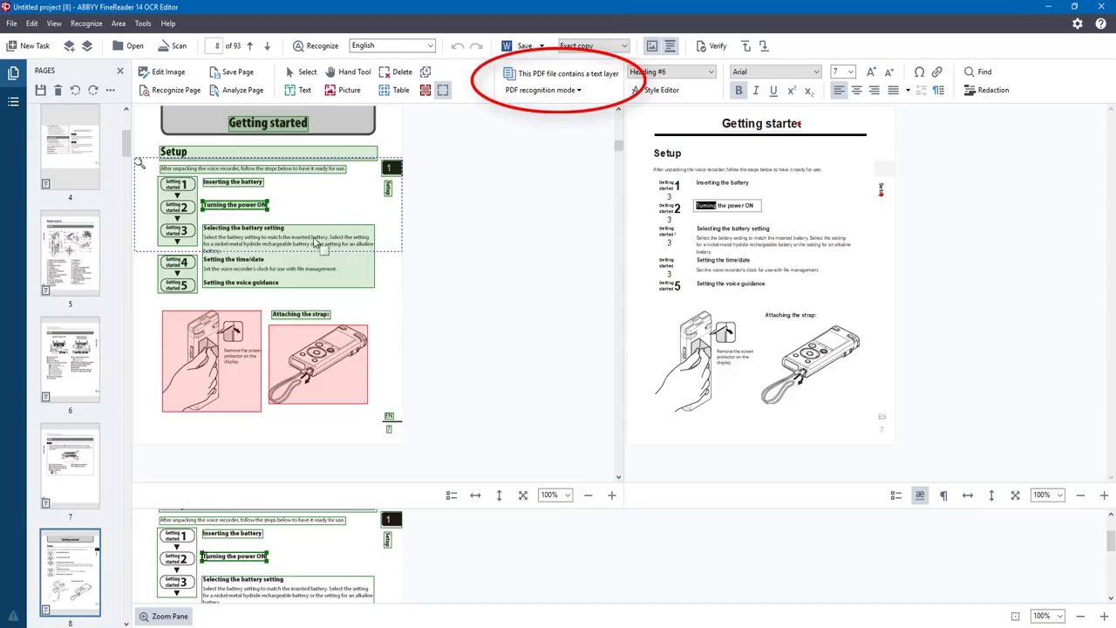
# Step: Inspect the battery setting text area and the two picture areas in the image of the Getting started page
pyautogui.click(253, 253)
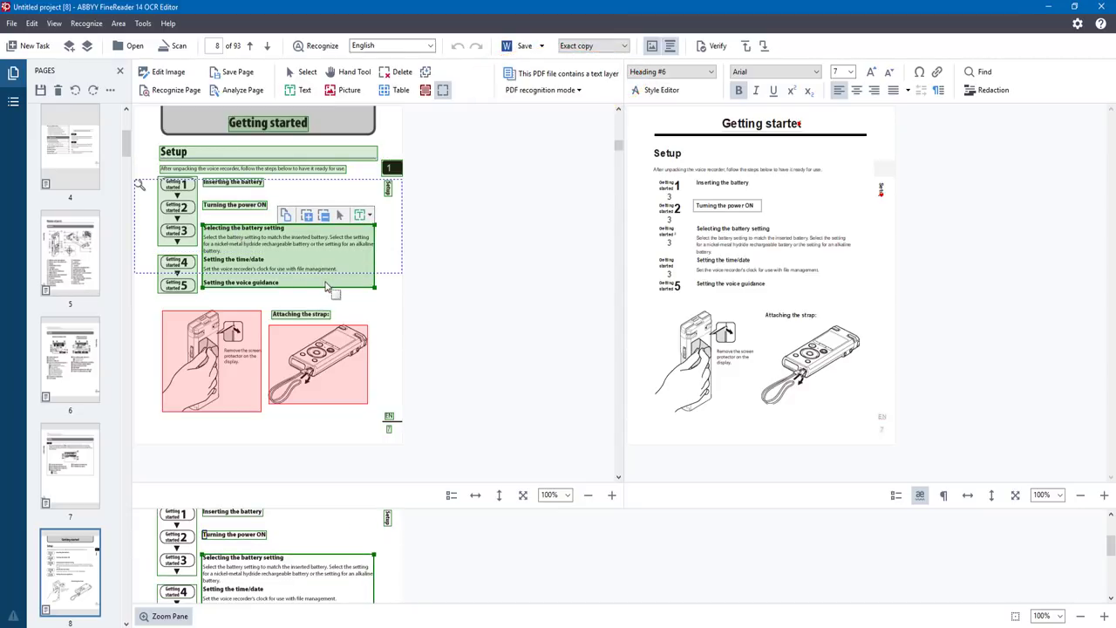
pyautogui.click(318, 375)
pyautogui.click(206, 366)
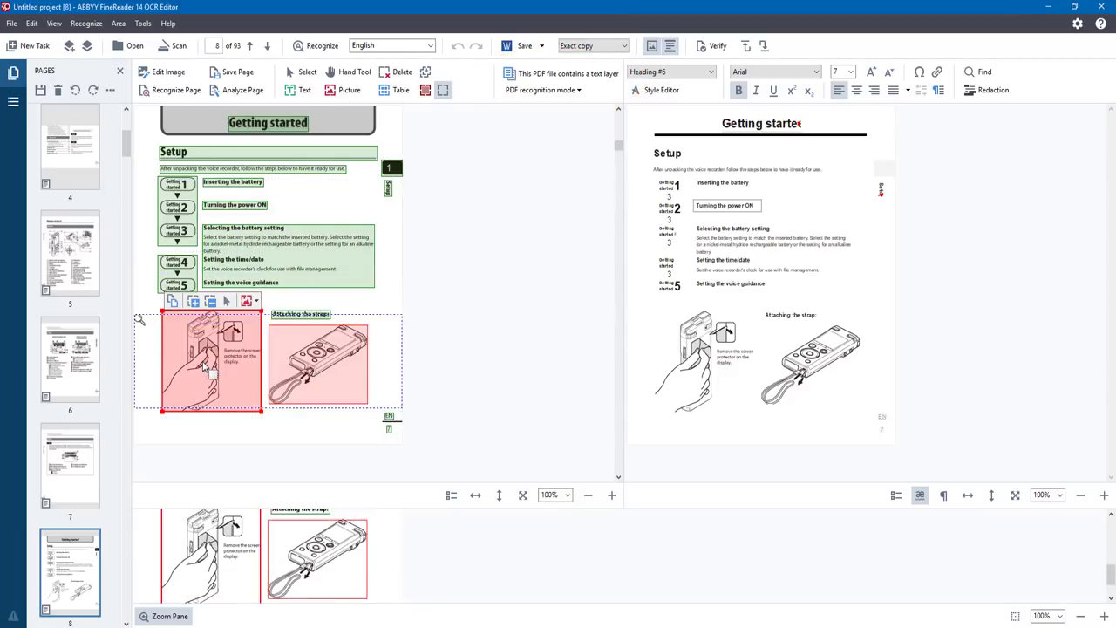
pyautogui.click(334, 388)
pyautogui.click(237, 377)
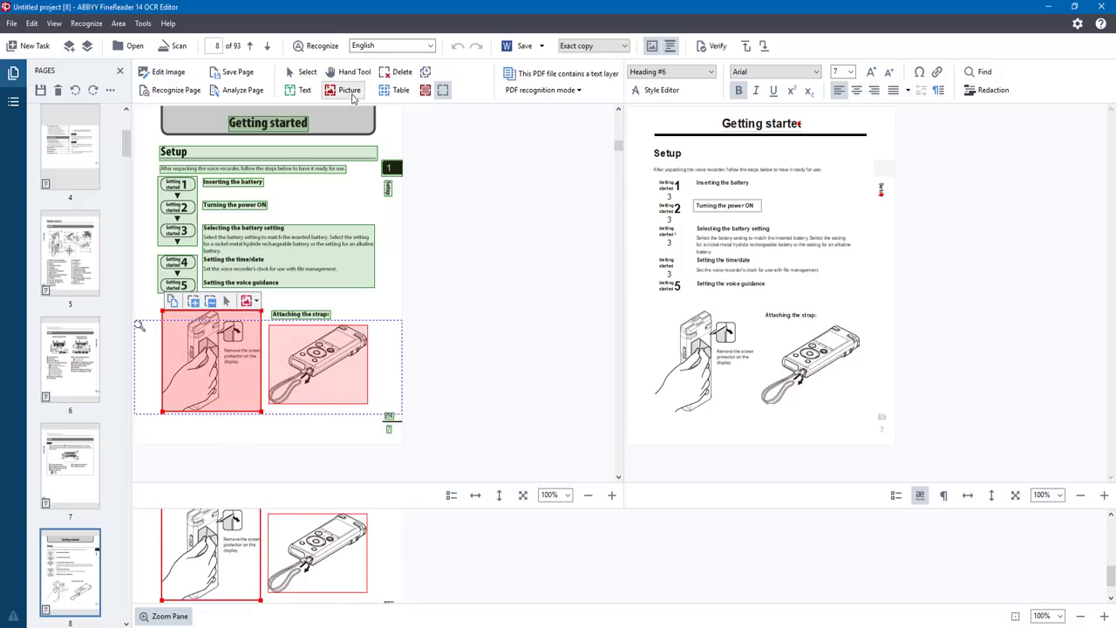
# Step: Change the area type of the picture under "Attaching the strap:" to Text
pyautogui.click(357, 336)
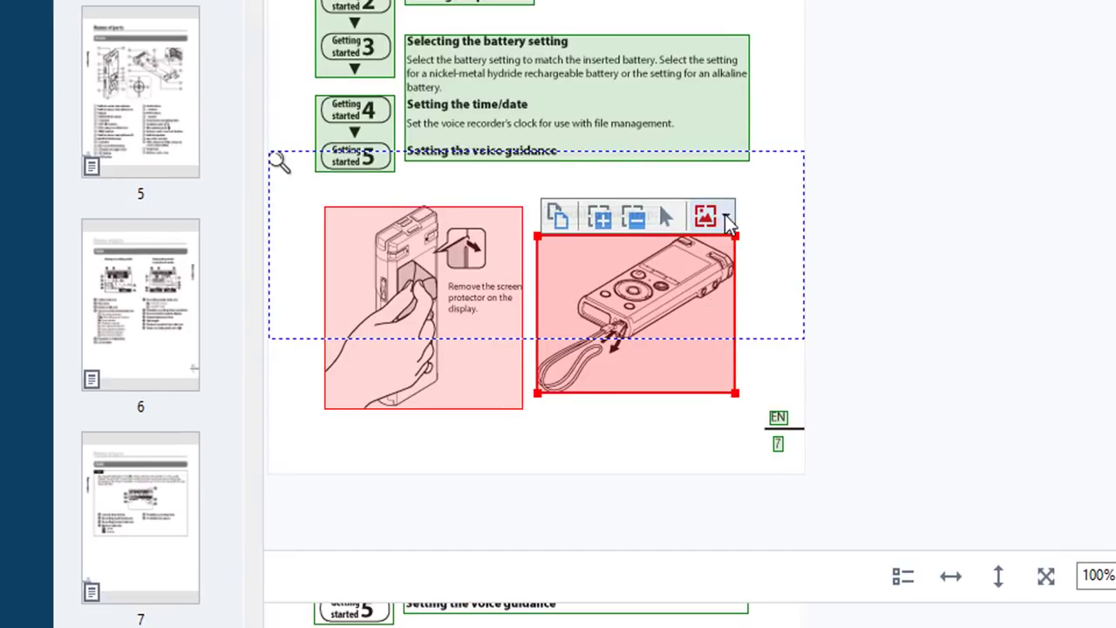
pyautogui.click(724, 216)
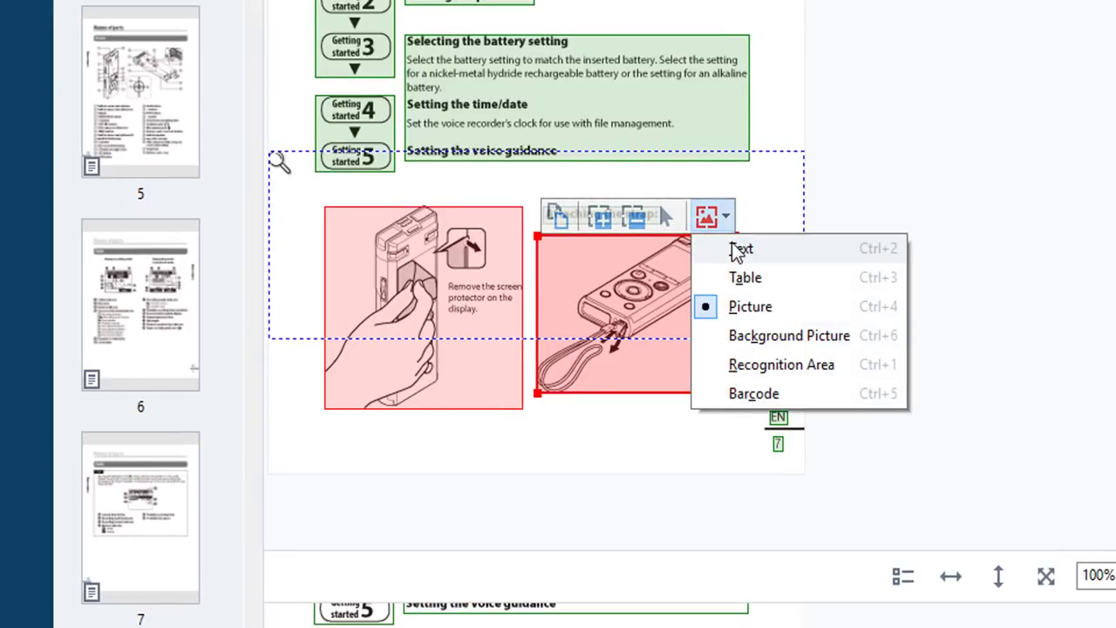
pyautogui.click(734, 248)
pyautogui.click(506, 276)
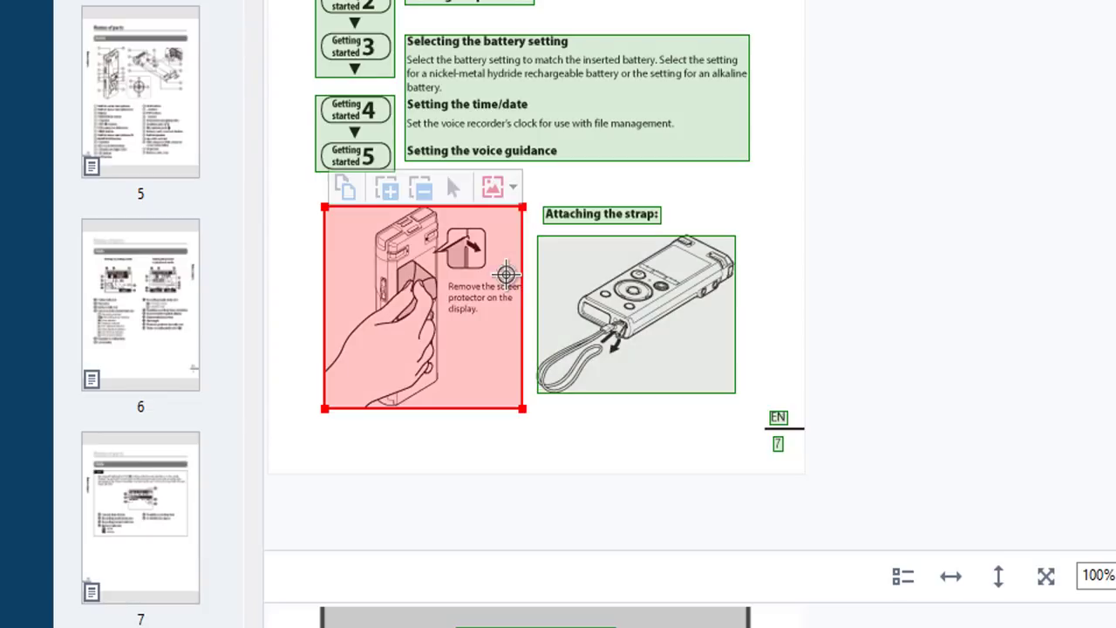
pyautogui.click(719, 315)
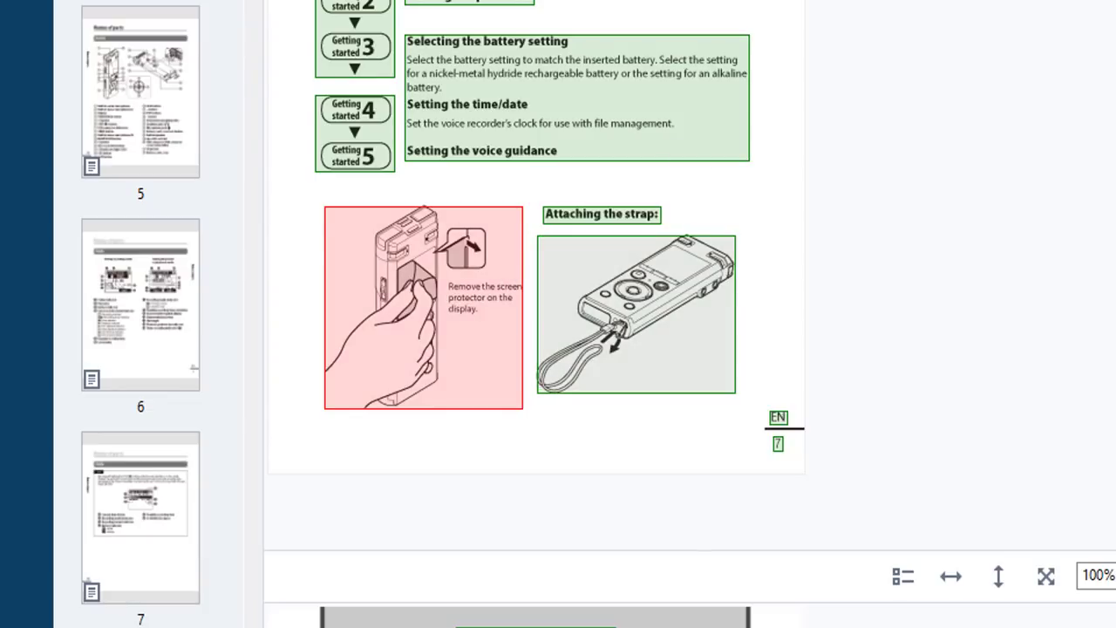
# Step: Try the Table, Picture and Background Picture area types on the strap illustration
pyautogui.click(673, 307)
pyautogui.click(725, 218)
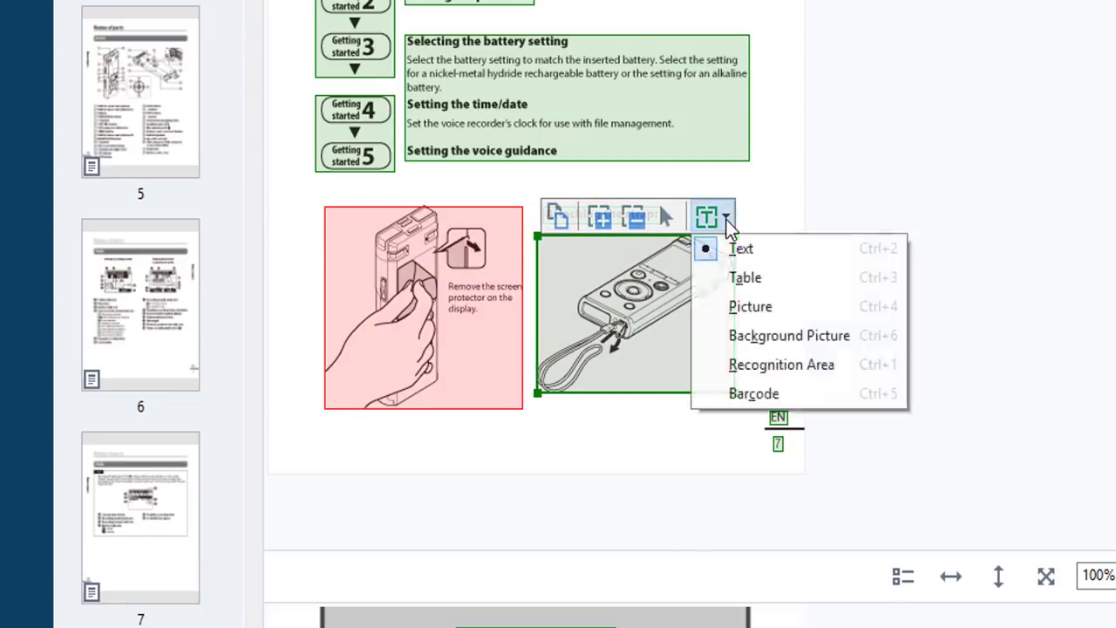
pyautogui.click(736, 276)
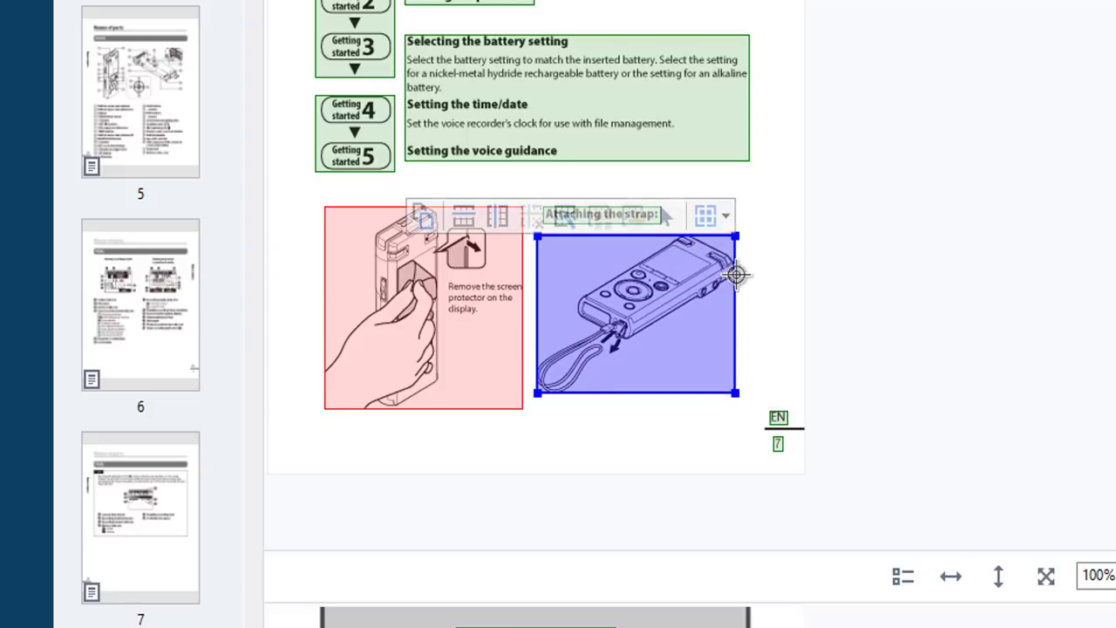
pyautogui.click(726, 215)
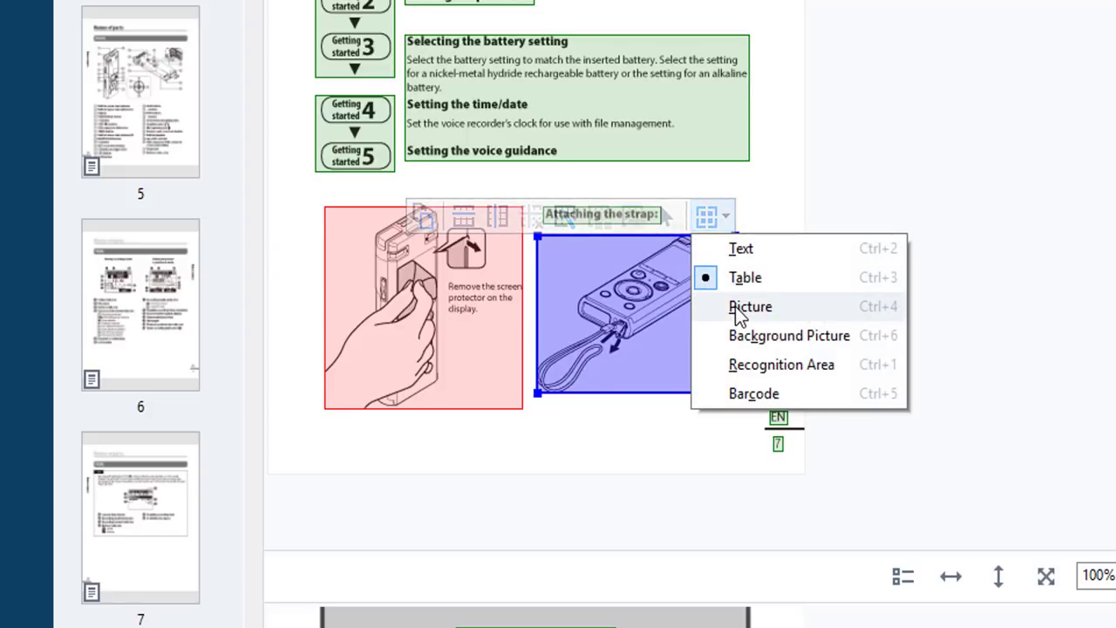
pyautogui.click(739, 309)
pyautogui.click(727, 215)
pyautogui.click(753, 338)
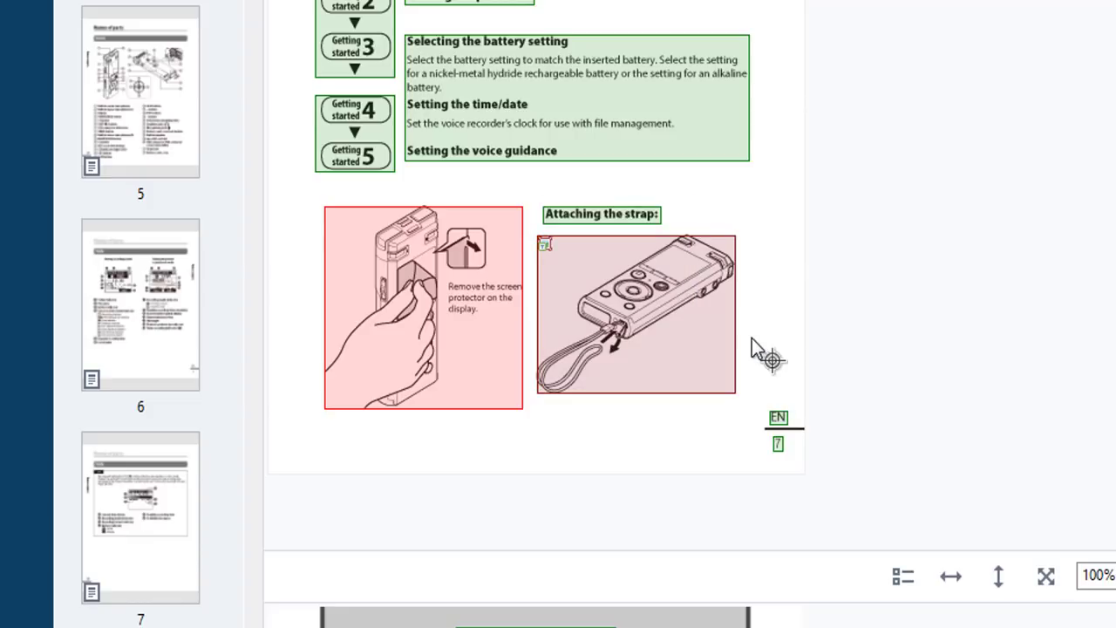
# Step: Try the Barcode area type on the strap illustration and return it to Picture
pyautogui.click(451, 324)
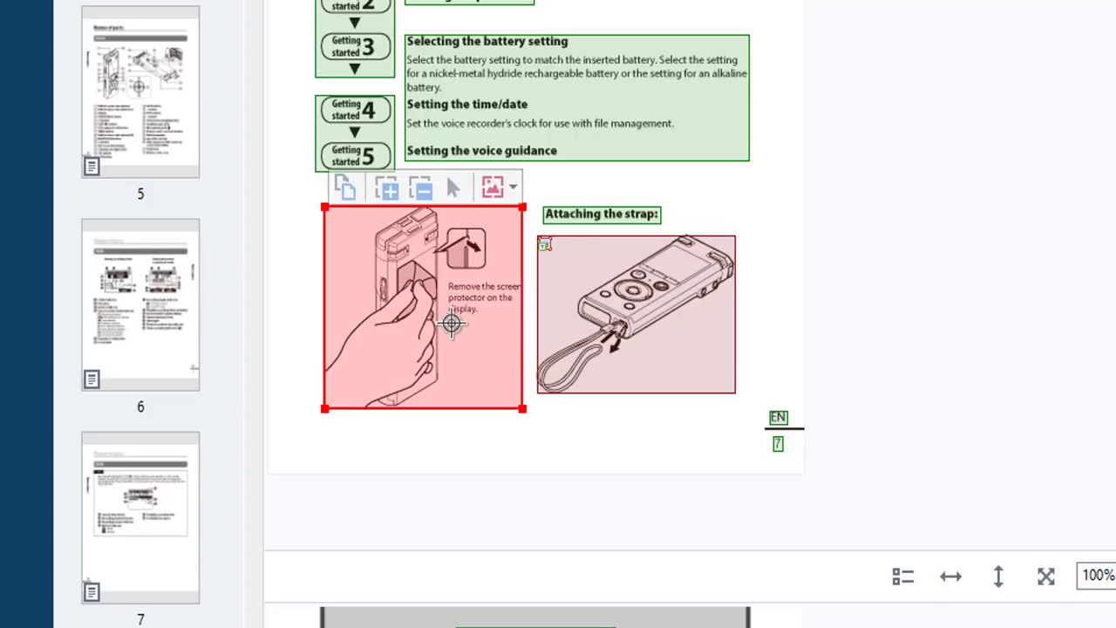
pyautogui.click(577, 288)
pyautogui.click(727, 218)
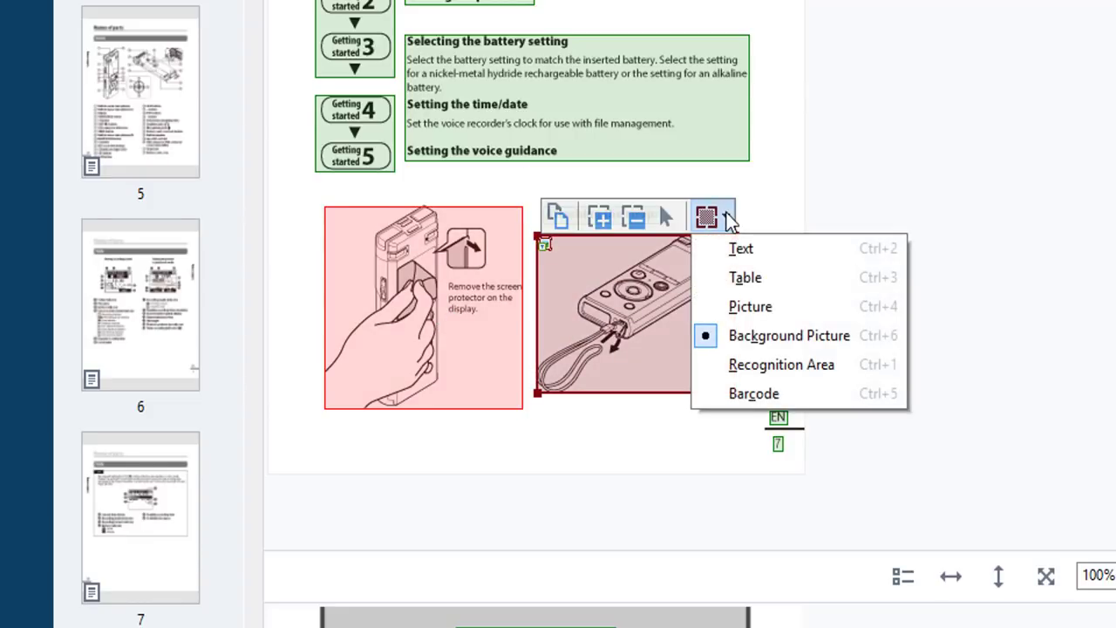
pyautogui.click(746, 393)
pyautogui.click(727, 341)
pyautogui.click(726, 218)
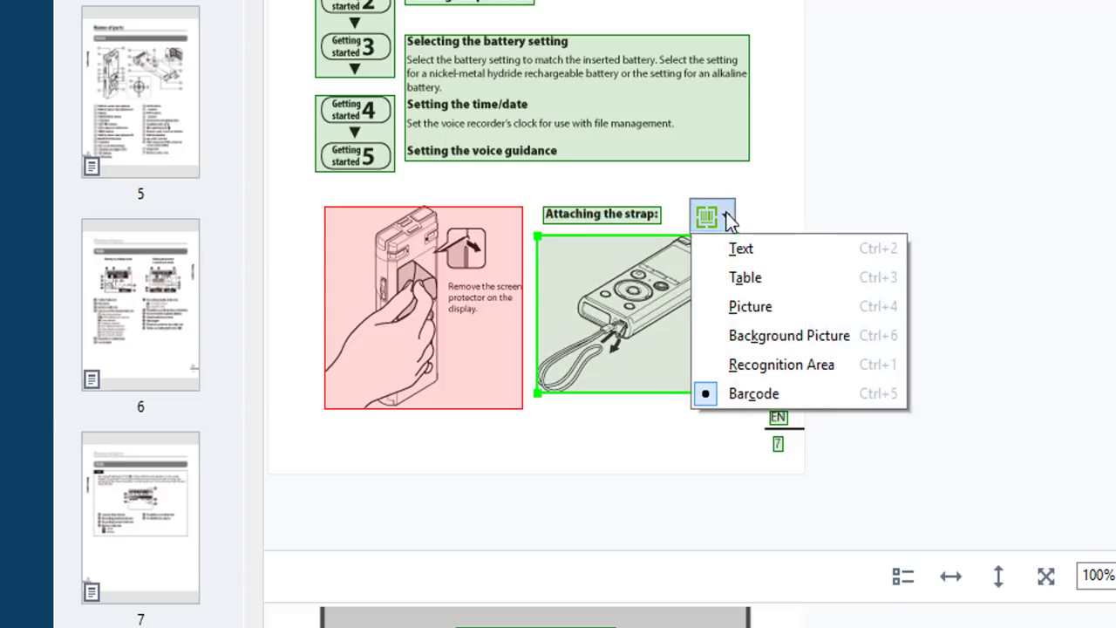
pyautogui.click(744, 314)
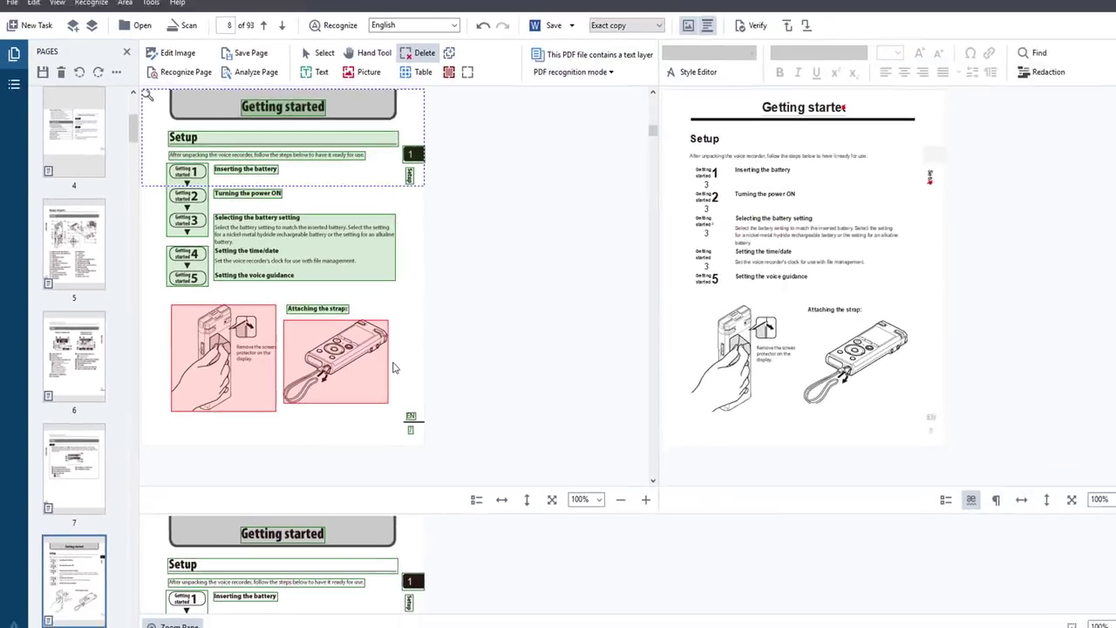
# Step: Convert the strap illustration from a picture area to a Text area and select the converted area
pyautogui.rightClick(357, 356)
pyautogui.click(447, 321)
pyautogui.click(362, 348)
pyautogui.rightClick(362, 349)
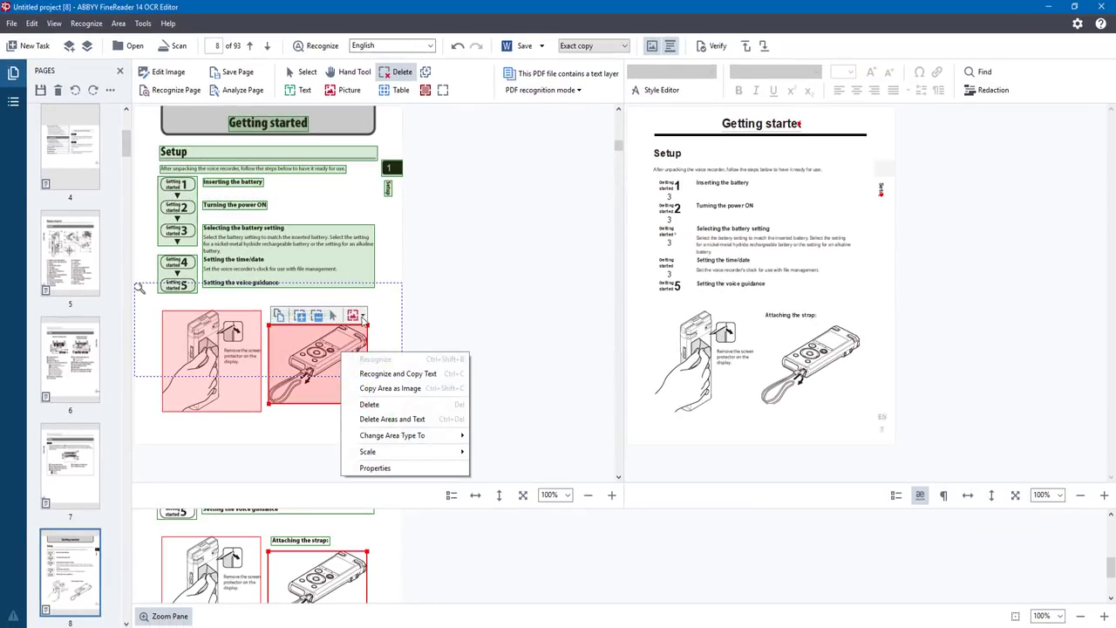
pyautogui.click(363, 316)
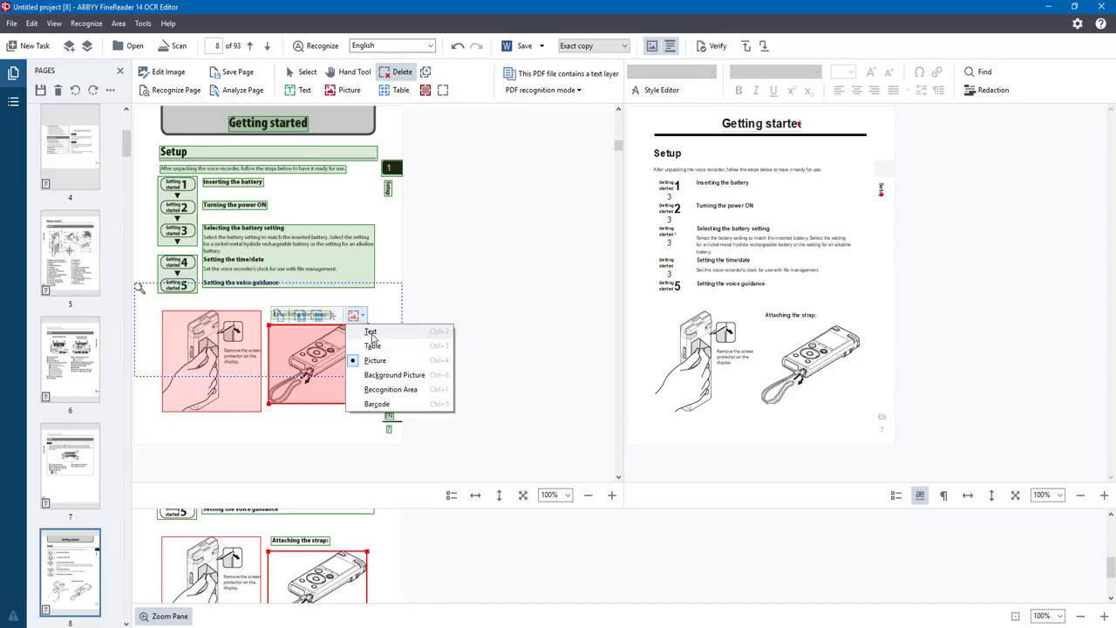
pyautogui.click(370, 332)
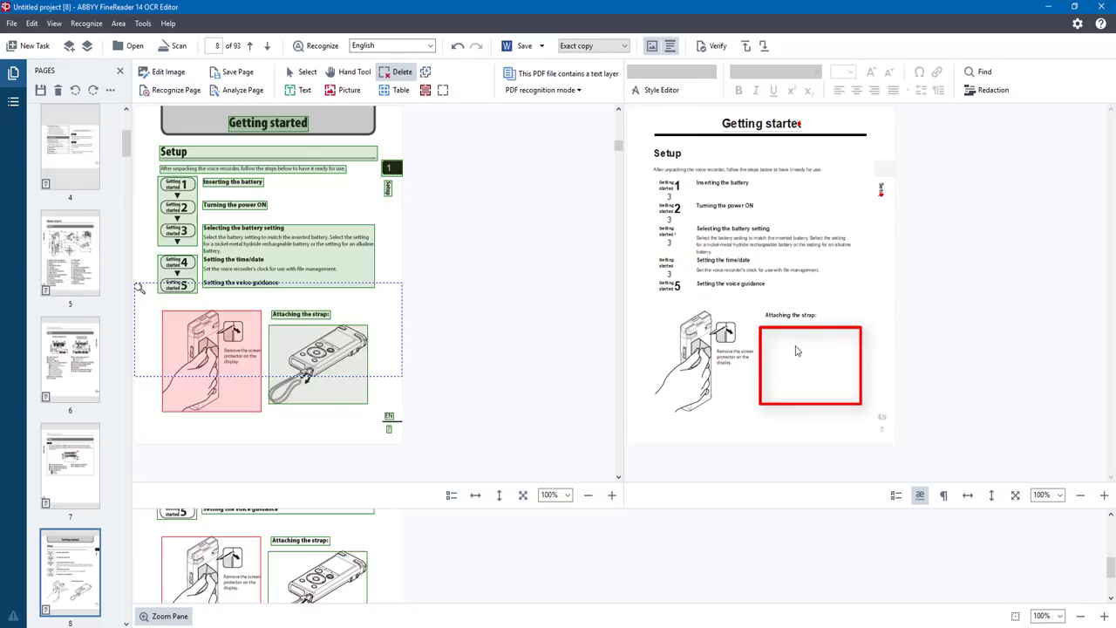
pyautogui.click(335, 379)
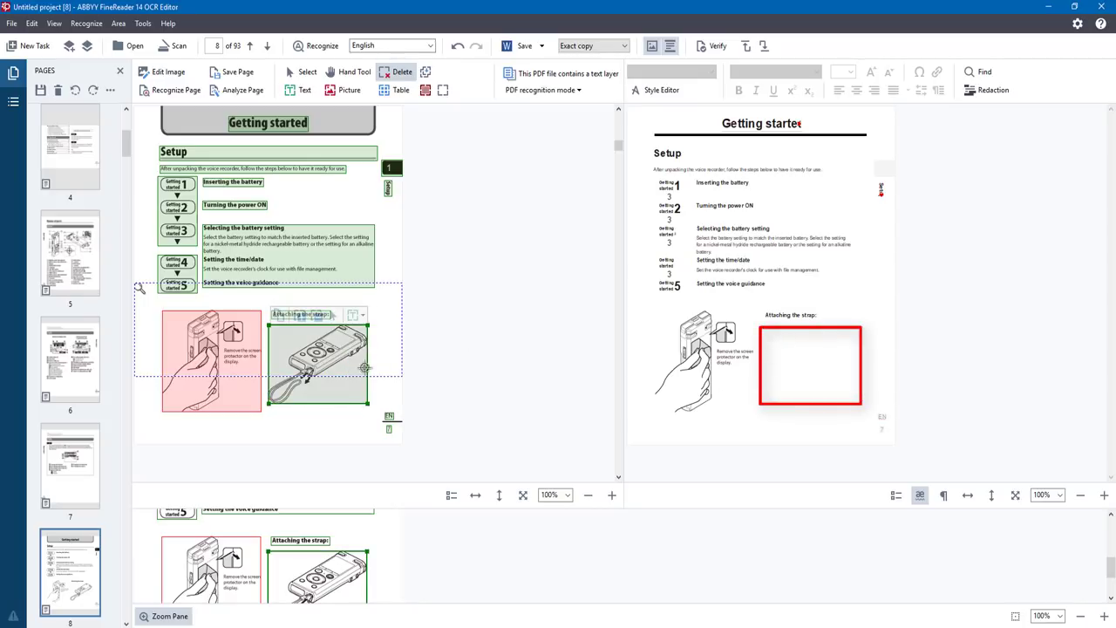
# Step: Replace the strap illustration's text area with a picture area that also covers the "Attaching the strap:" heading
pyautogui.rightClick(329, 377)
pyautogui.press('Escape')
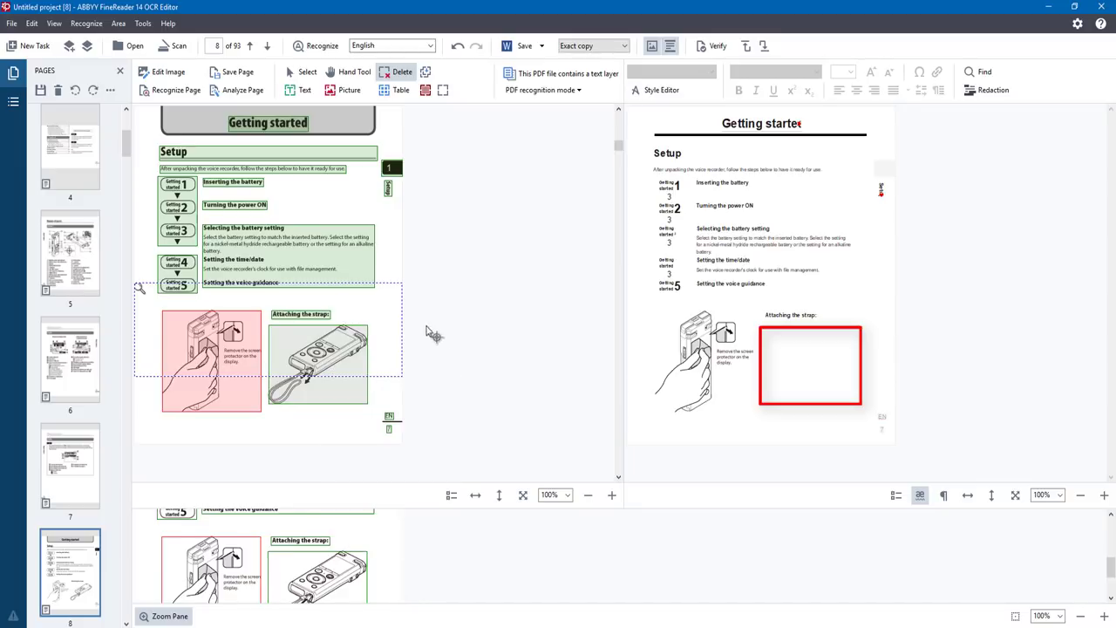
pyautogui.click(335, 357)
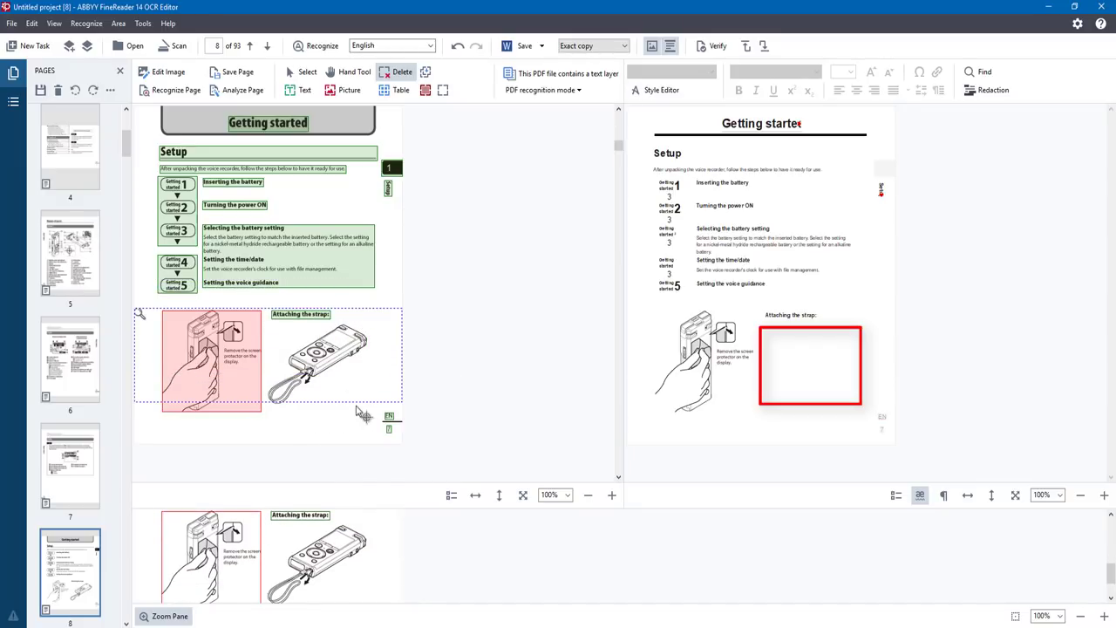
pyautogui.click(342, 90)
pyautogui.moveTo(272, 311); pyautogui.dragTo(399, 416)
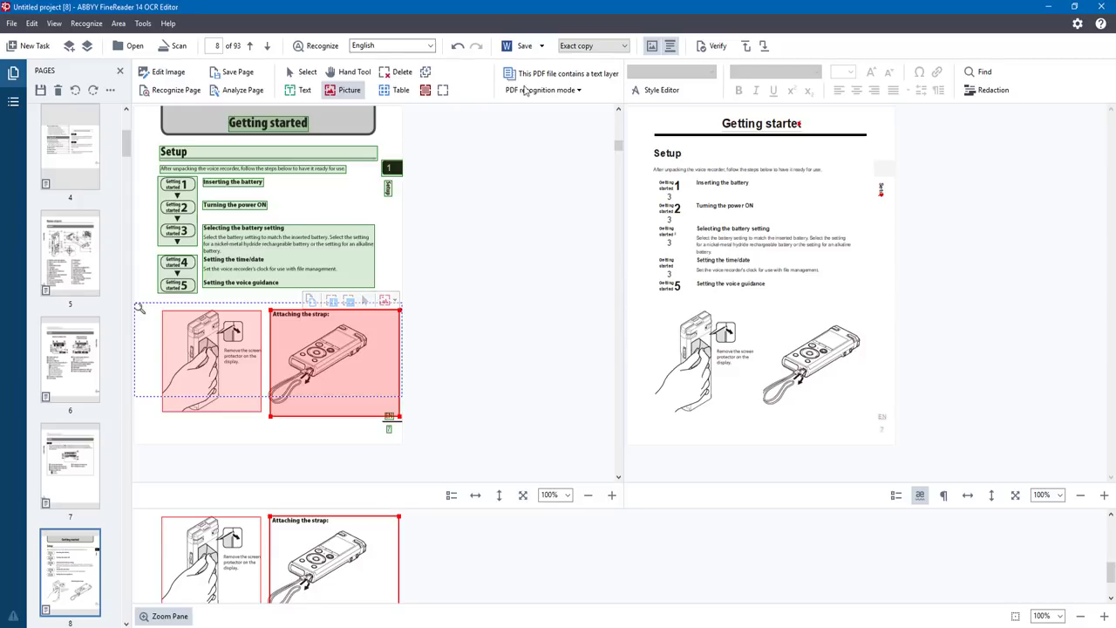
# Step: Set the output layout to Exact copy and save the first 3 pages as the Word document DM-770_EN_MANUAL COPY.docx
pyautogui.click(572, 48)
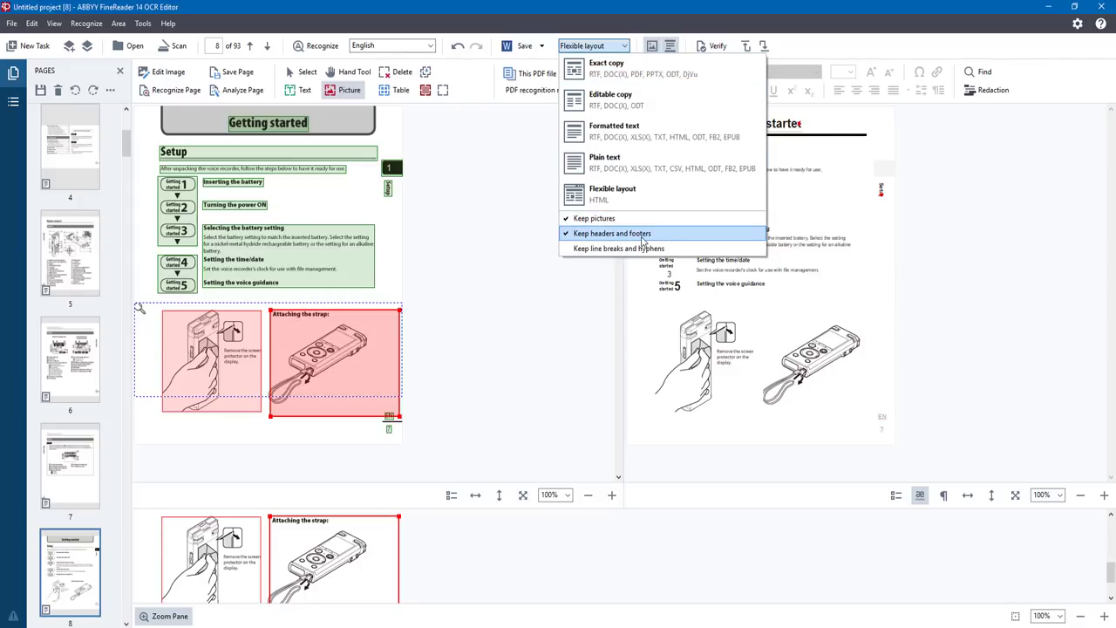
pyautogui.click(592, 75)
pyautogui.click(541, 47)
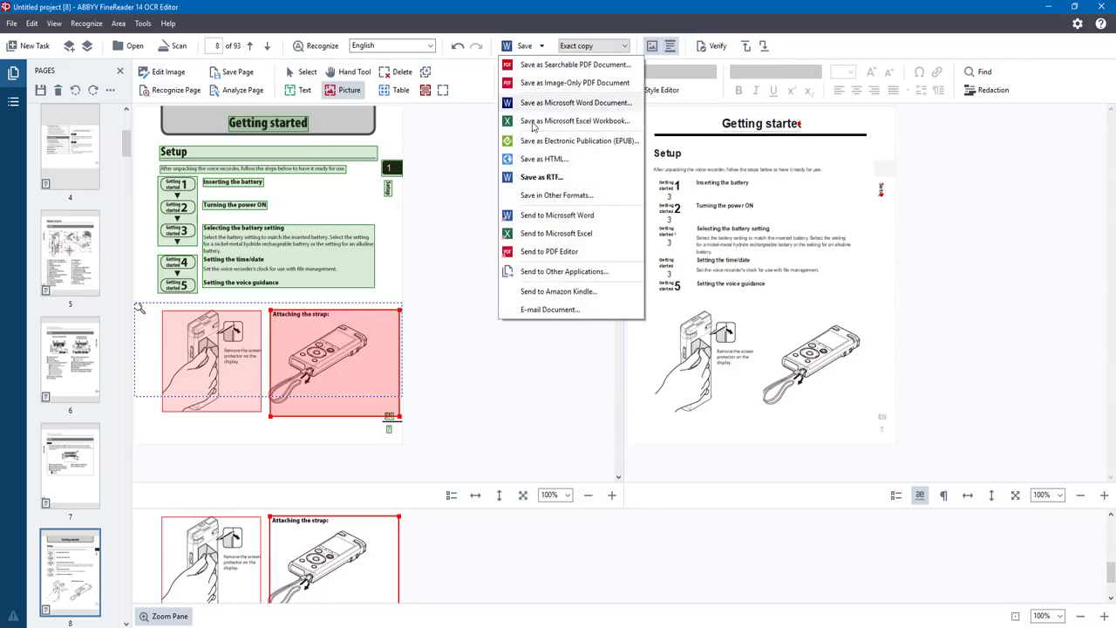
pyautogui.click(540, 102)
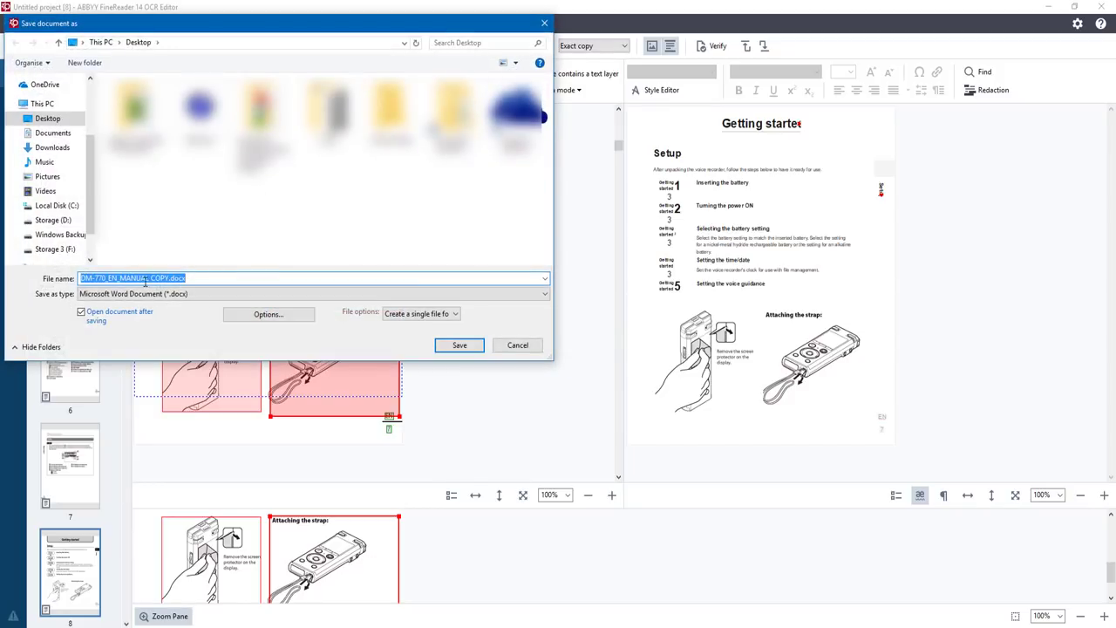
pyautogui.click(459, 345)
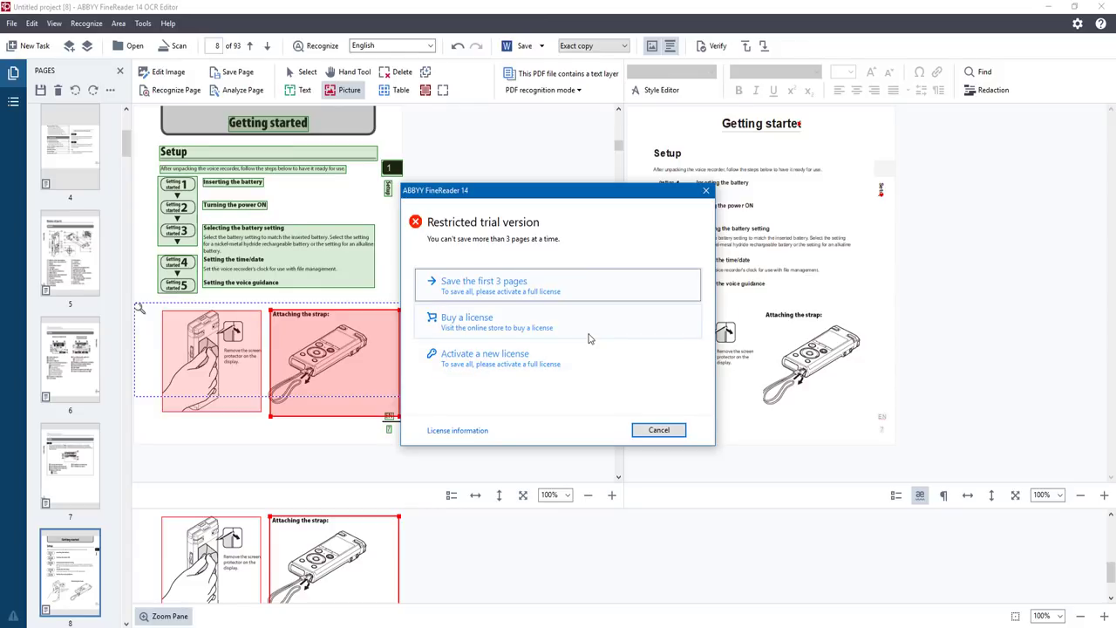
pyautogui.click(543, 283)
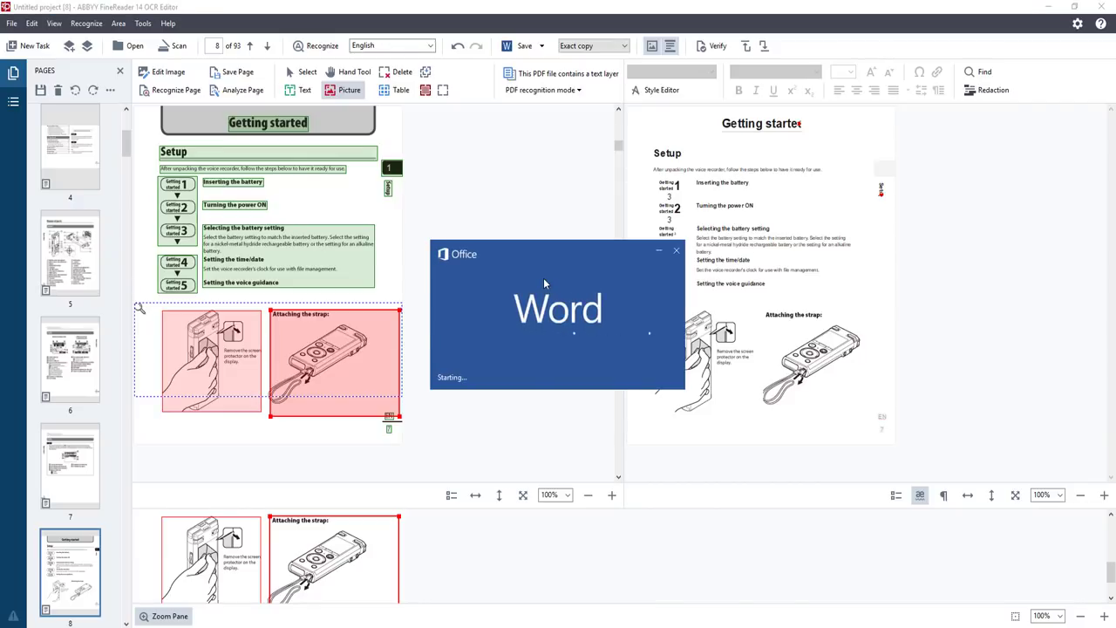
# Step: Look through the exported manual pages in Word and close the document
pyautogui.scroll(-5, 567, 286)
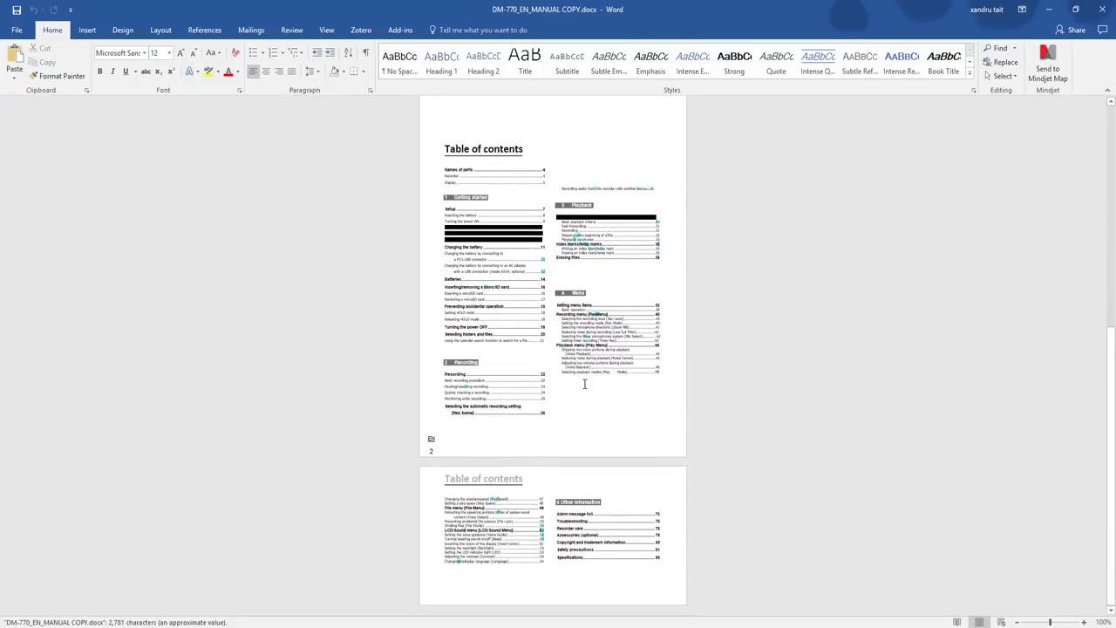
pyautogui.click(537, 504)
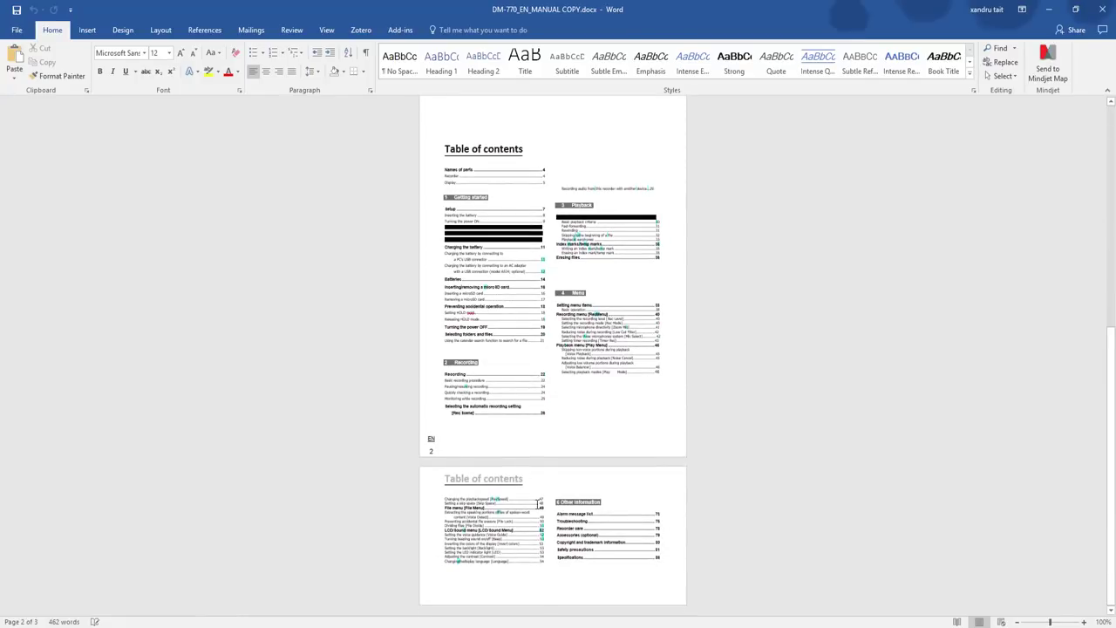
pyautogui.click(592, 494)
pyautogui.scroll(5, 578, 376)
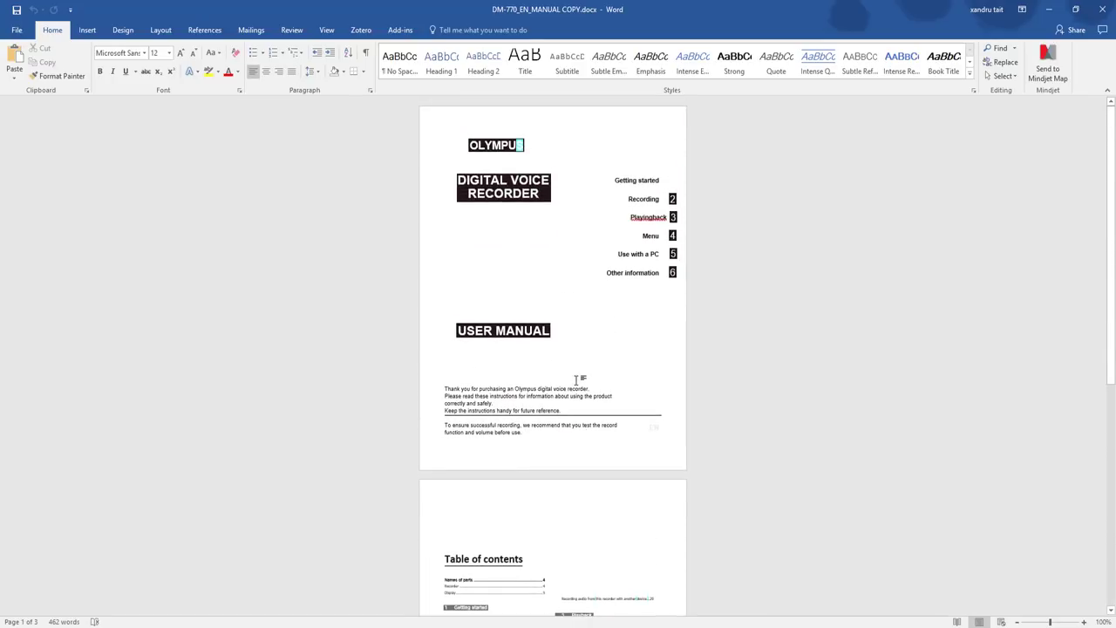
pyautogui.click(1100, 9)
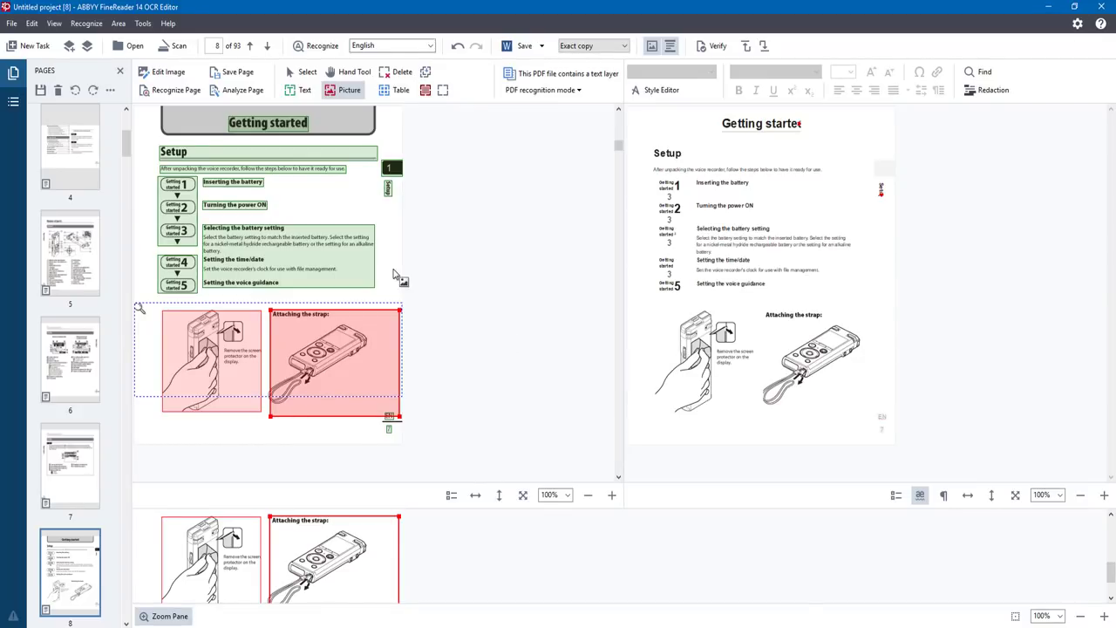
# Step: Start a new document comparison task in ABBYY Compare Documents
pyautogui.click(30, 46)
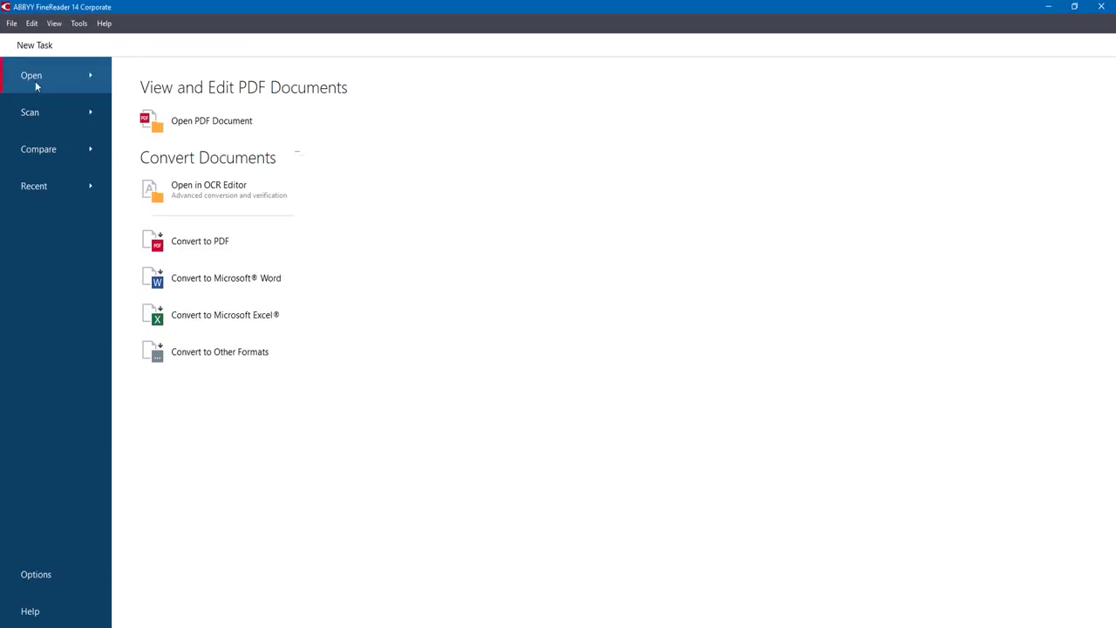
pyautogui.click(35, 164)
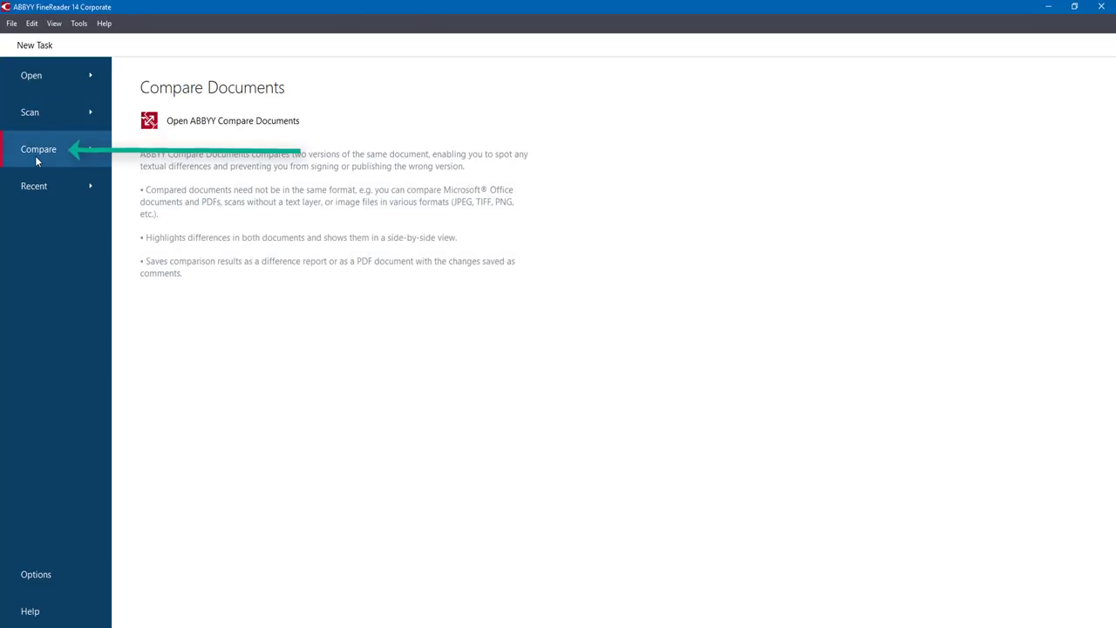
pyautogui.click(201, 126)
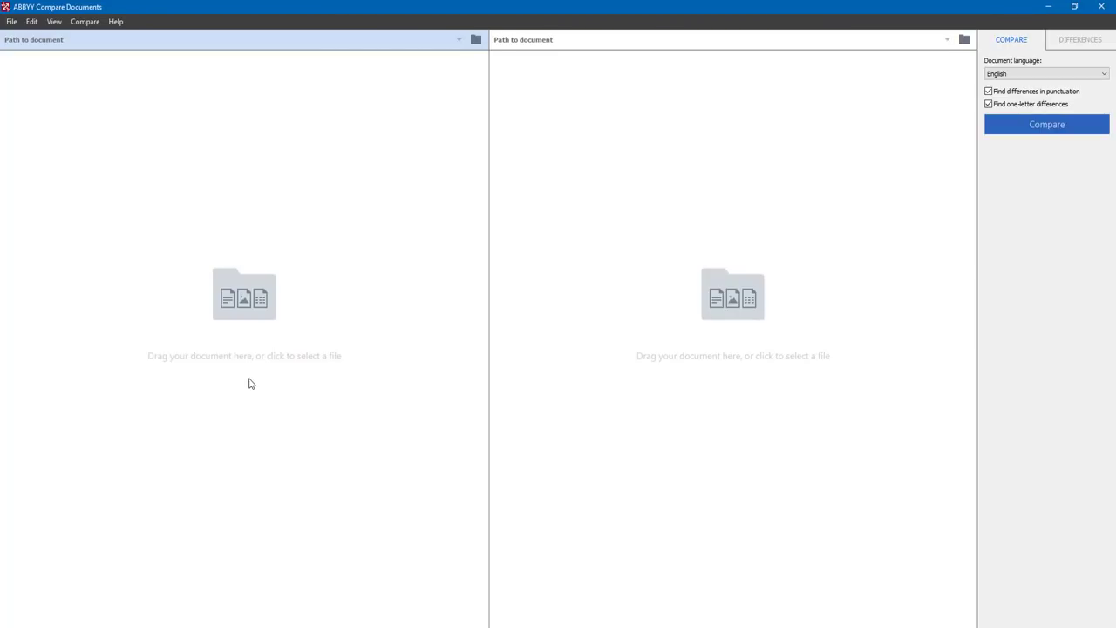
# Step: Load DM-770_EN_MANUAL.pdf as the first document and DM-770_EN_MANUAL COPY.pdf as the second document for comparison
pyautogui.click(263, 307)
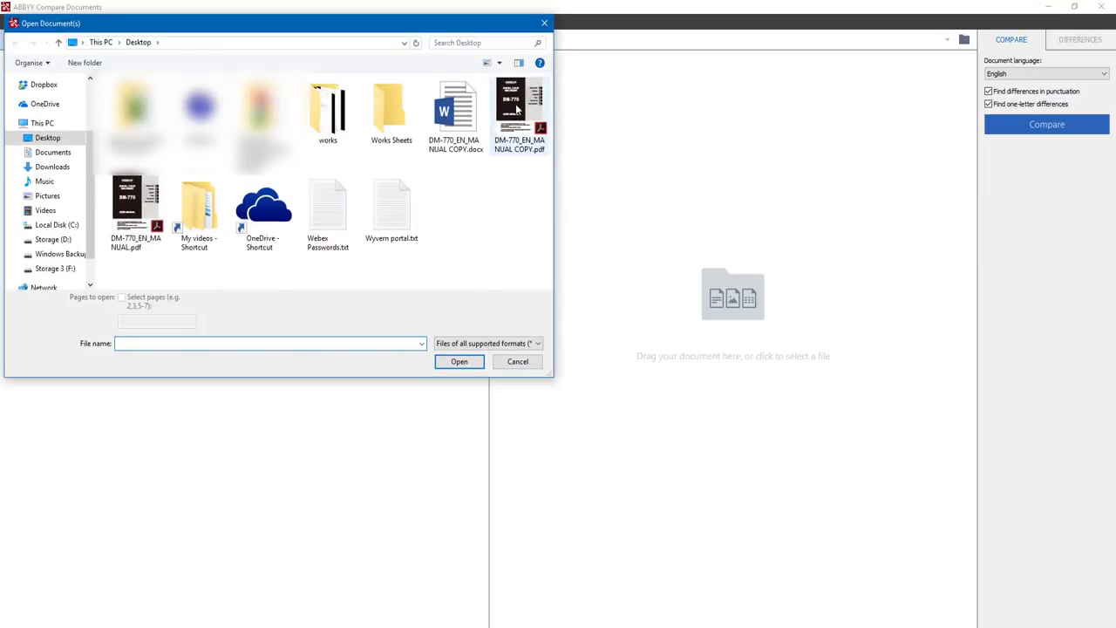
pyautogui.doubleClick(126, 207)
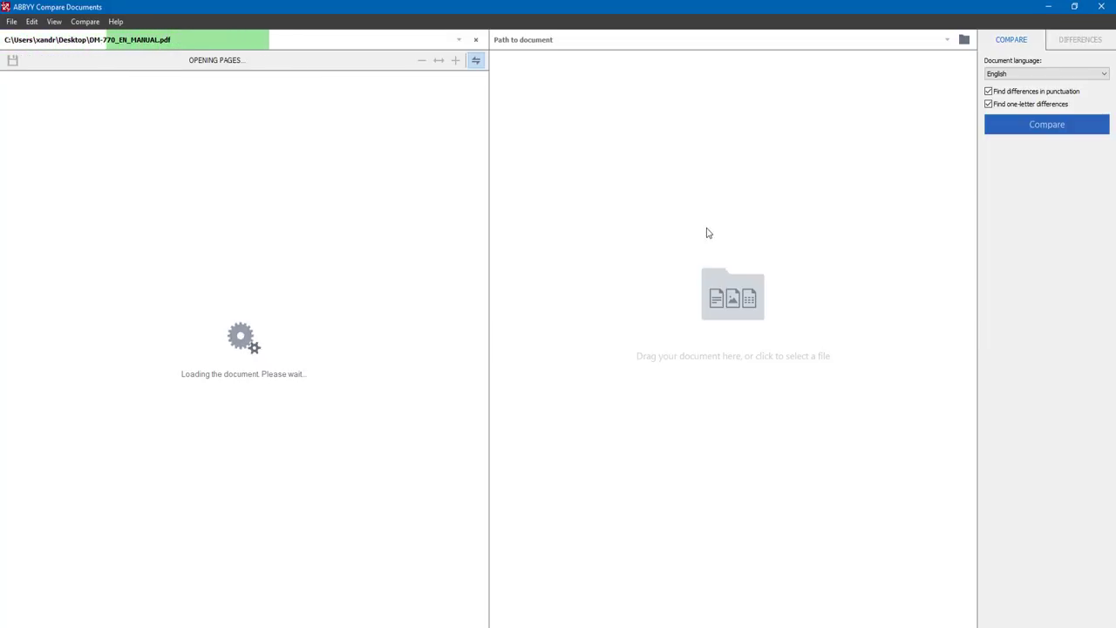
pyautogui.click(716, 299)
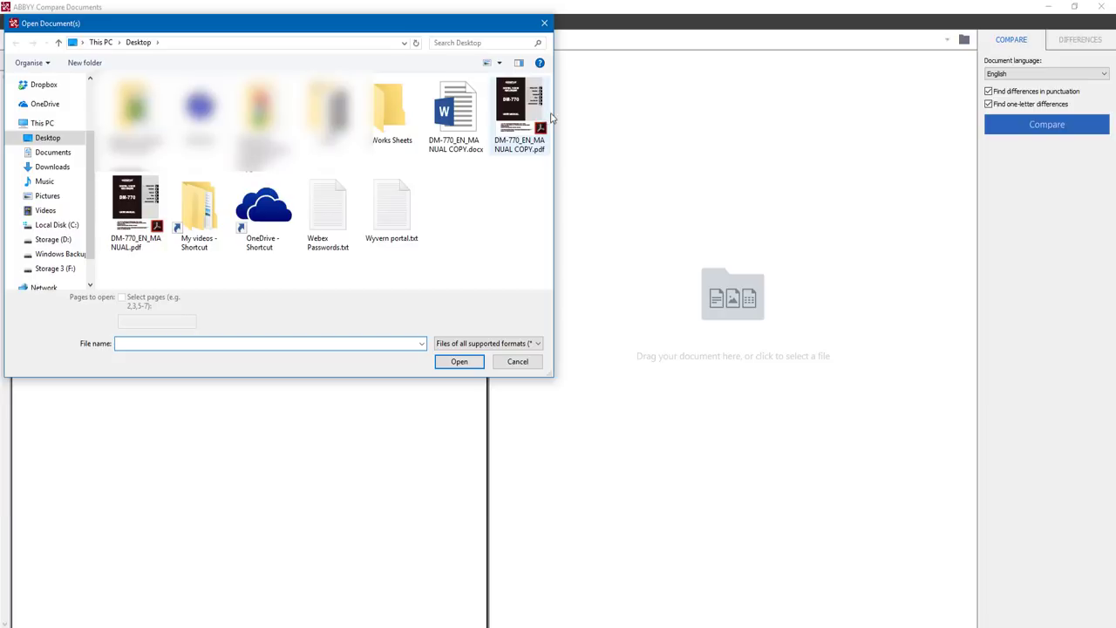
pyautogui.doubleClick(518, 114)
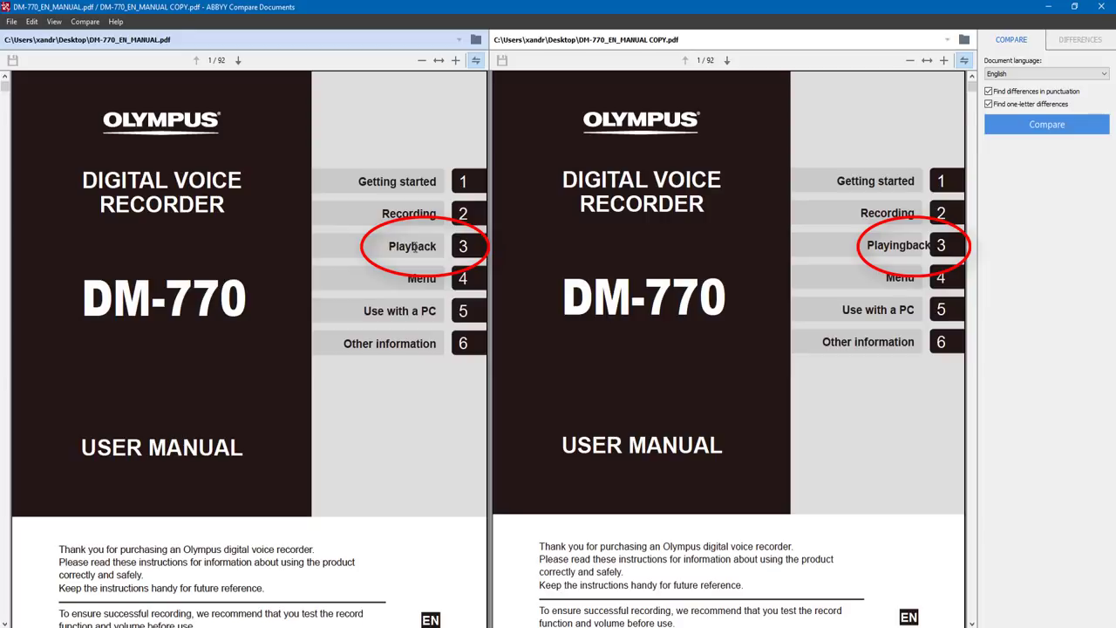
# Step: Compare the two manuals with English as the document language
pyautogui.click(1034, 77)
pyautogui.click(1034, 77)
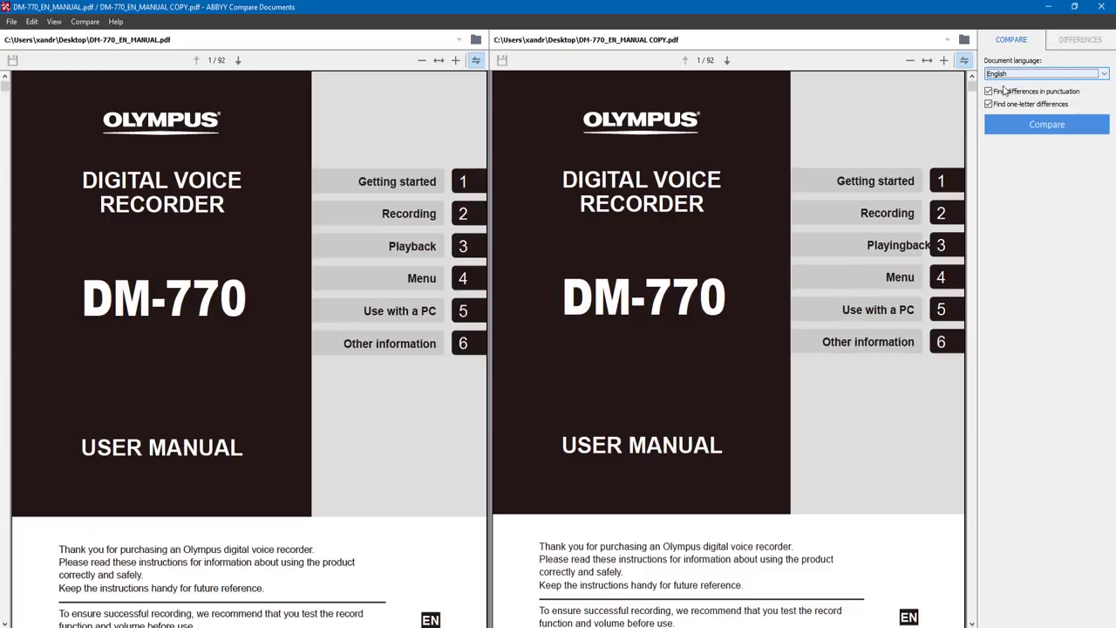
pyautogui.click(1041, 127)
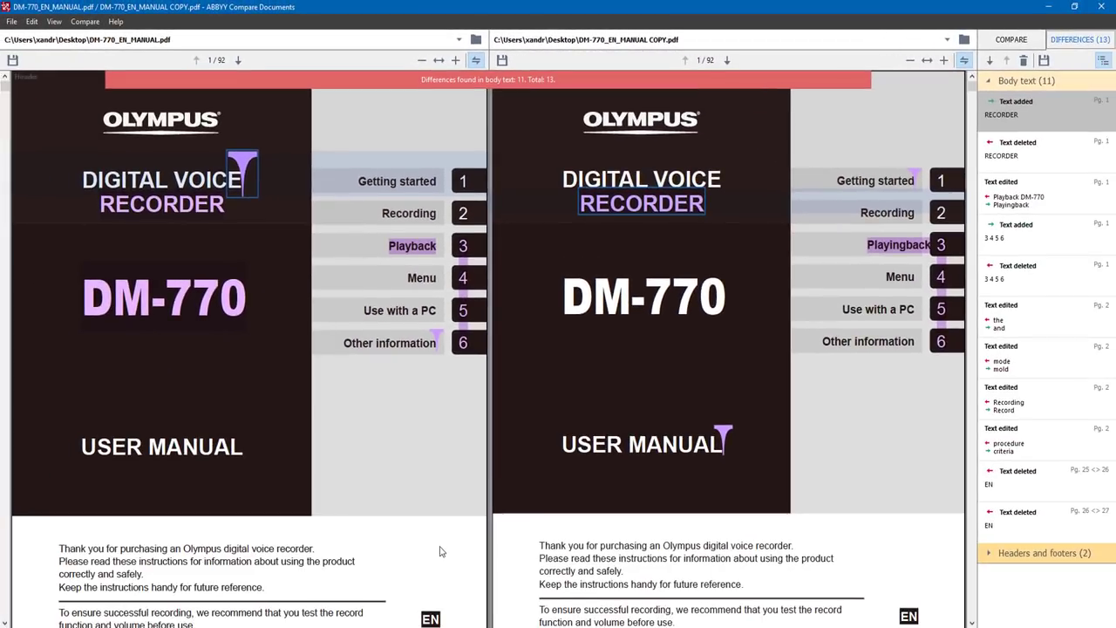
# Step: Examine the body text differences on pages 1 and 2 one by one, up to the mode/mold edit
pyautogui.click(994, 147)
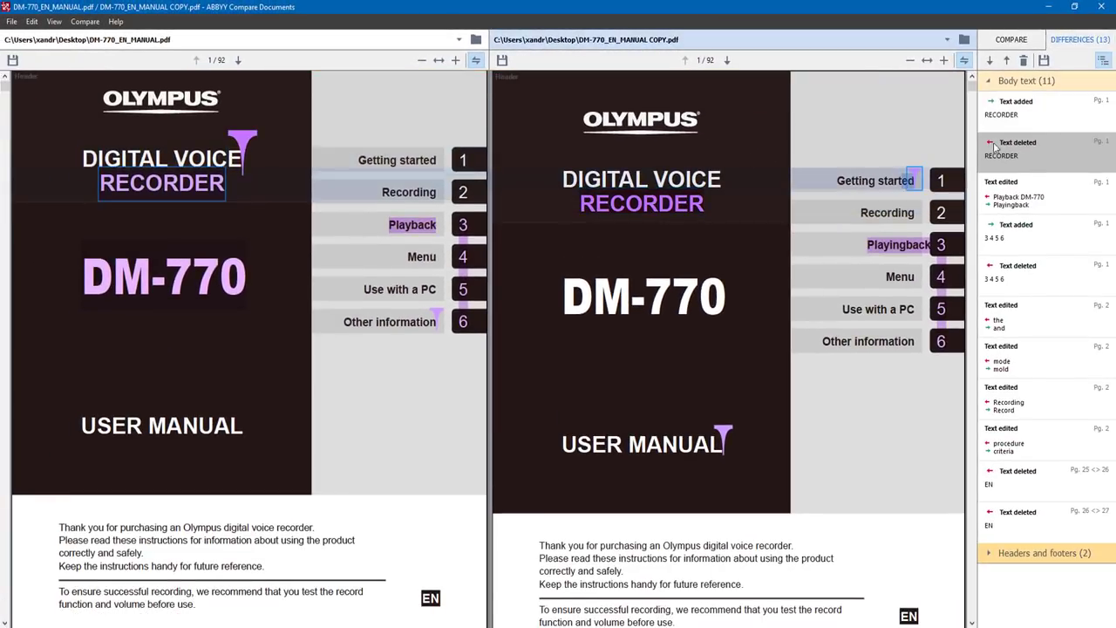
pyautogui.click(1045, 111)
pyautogui.hotkey('ctrl', 'a')
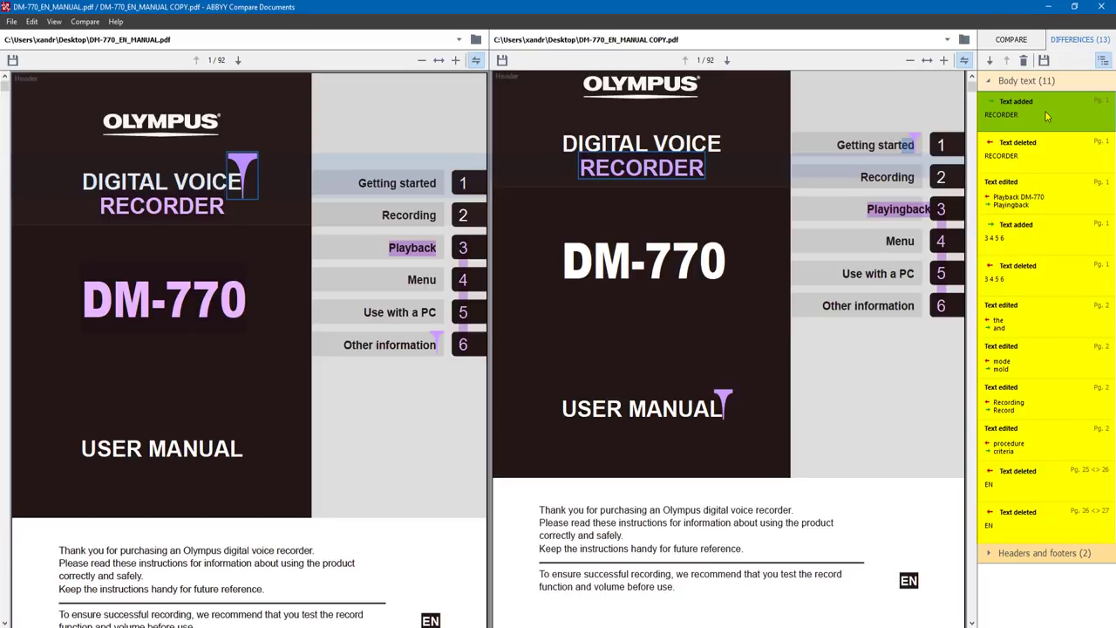
pyautogui.click(1032, 148)
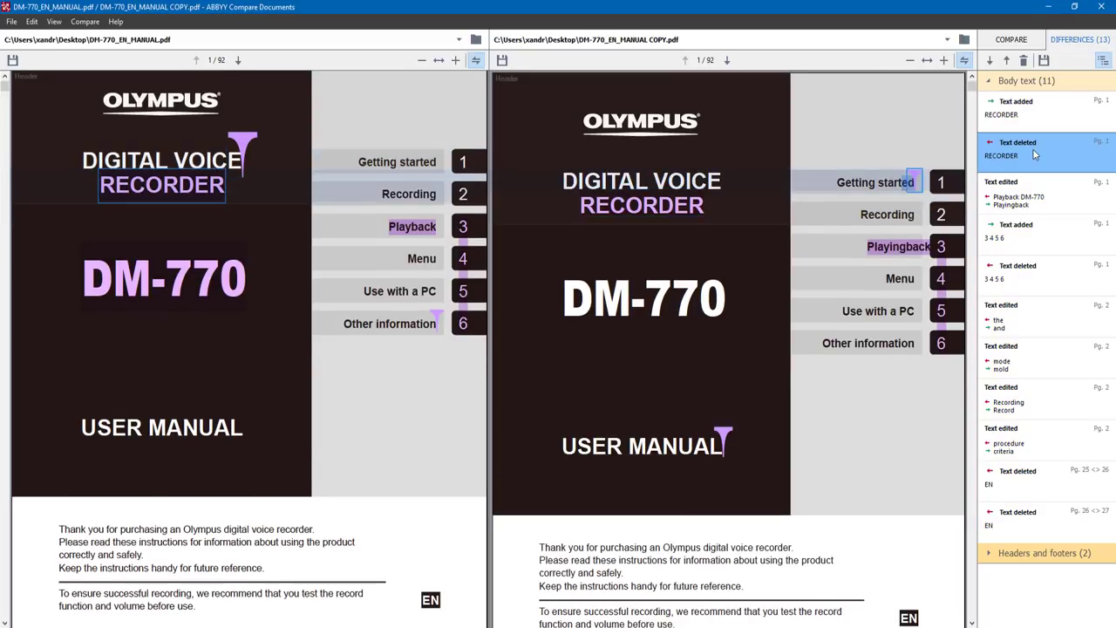
pyautogui.click(1023, 203)
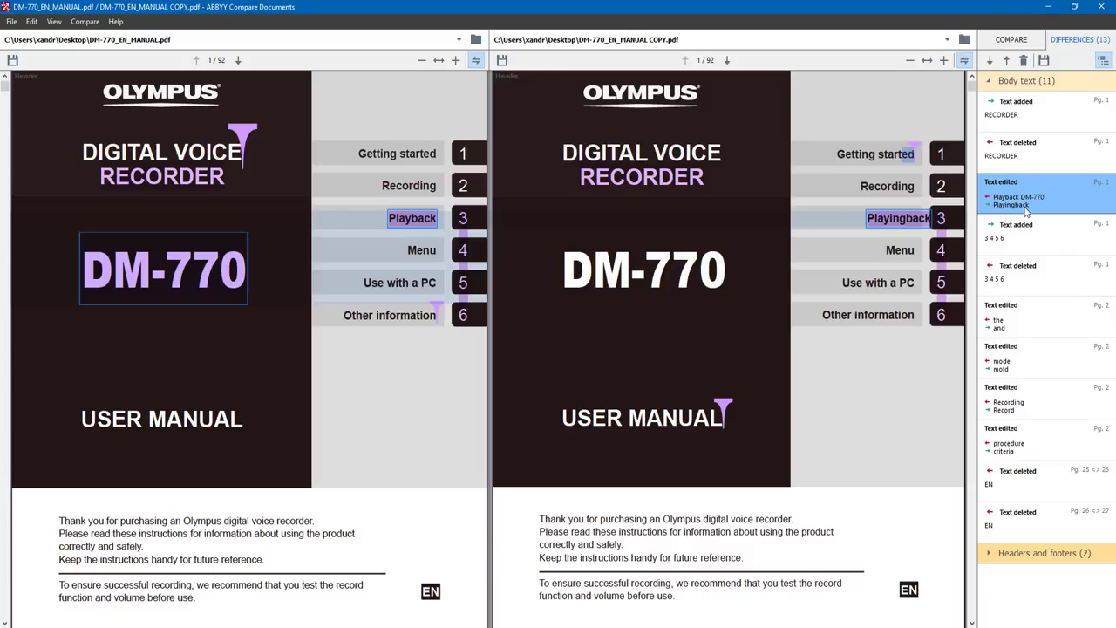
pyautogui.click(1027, 235)
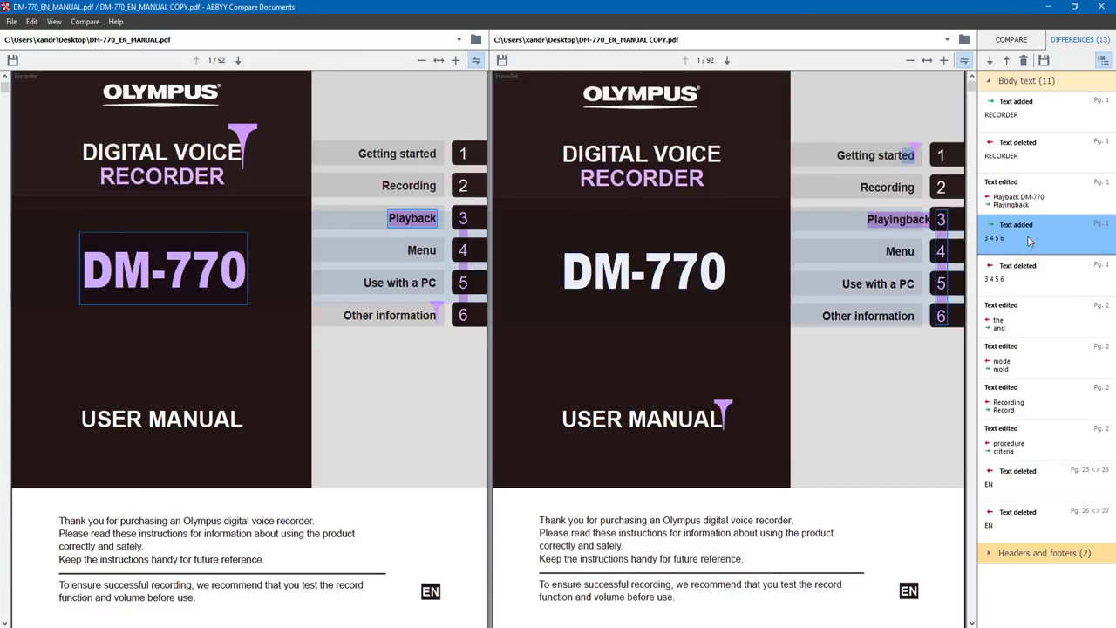
pyautogui.click(1030, 275)
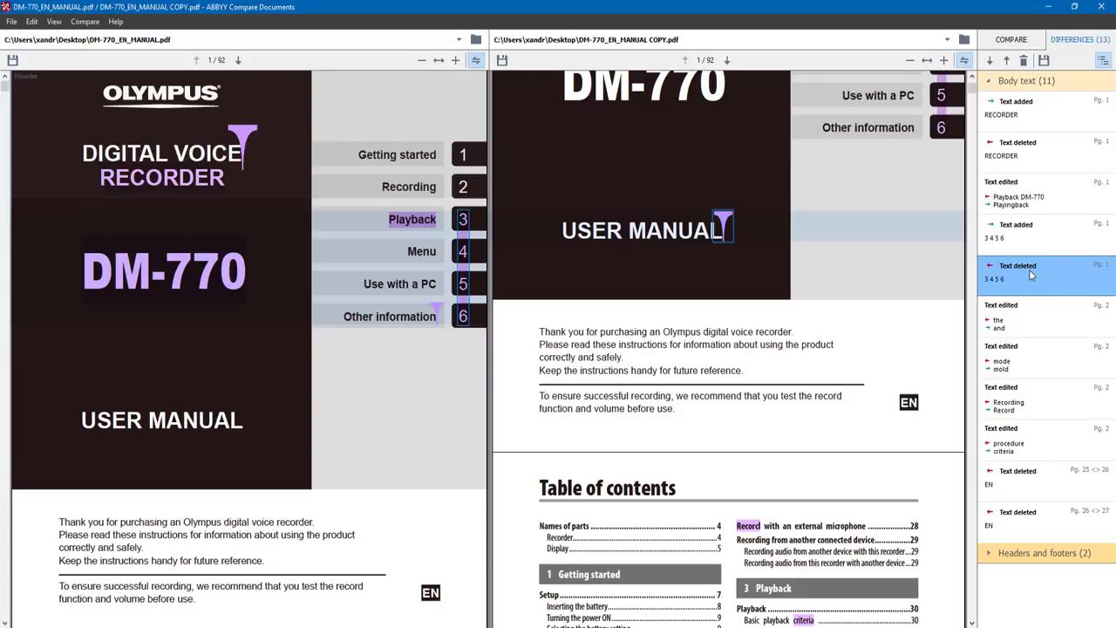
pyautogui.click(1022, 333)
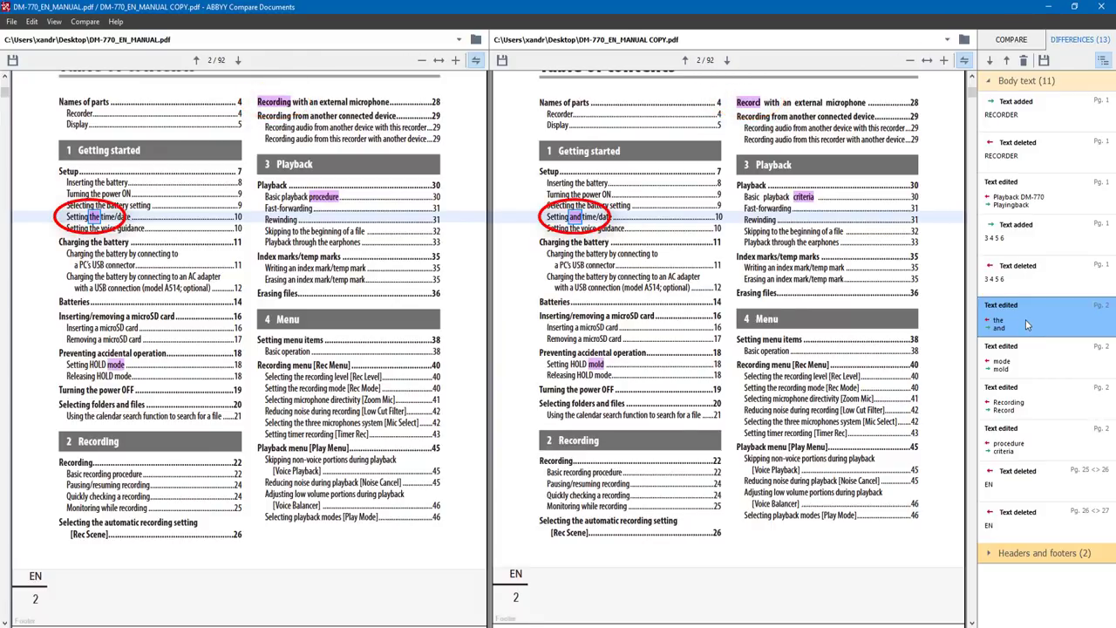
pyautogui.click(1029, 358)
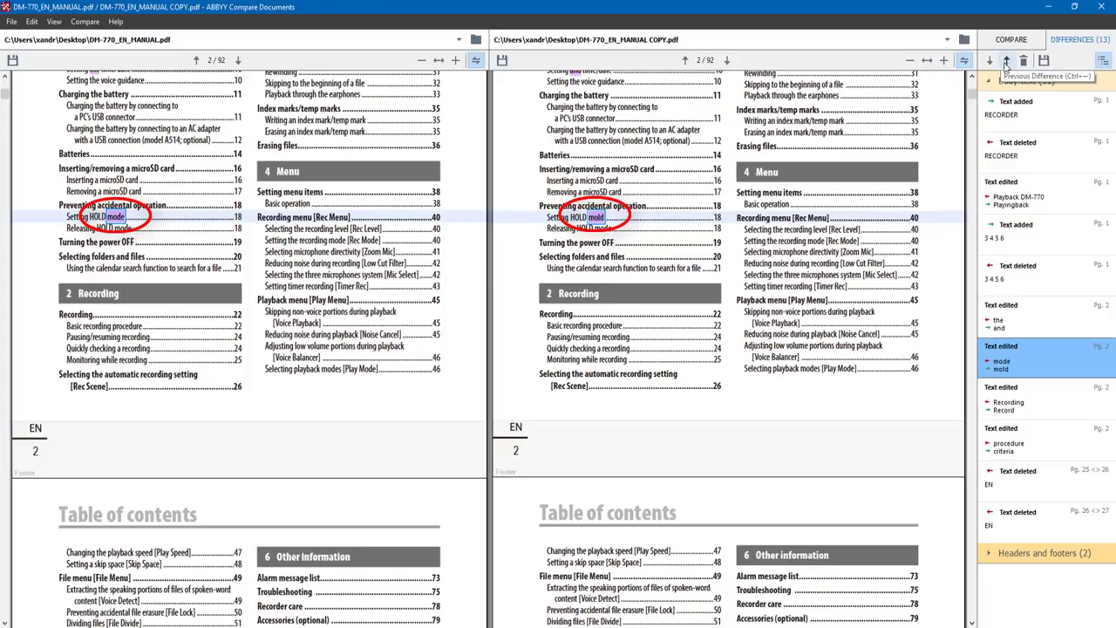
# Step: Ignore the mode/mold difference on page 2 and show the remaining differences as an ungrouped list
pyautogui.click(1004, 61)
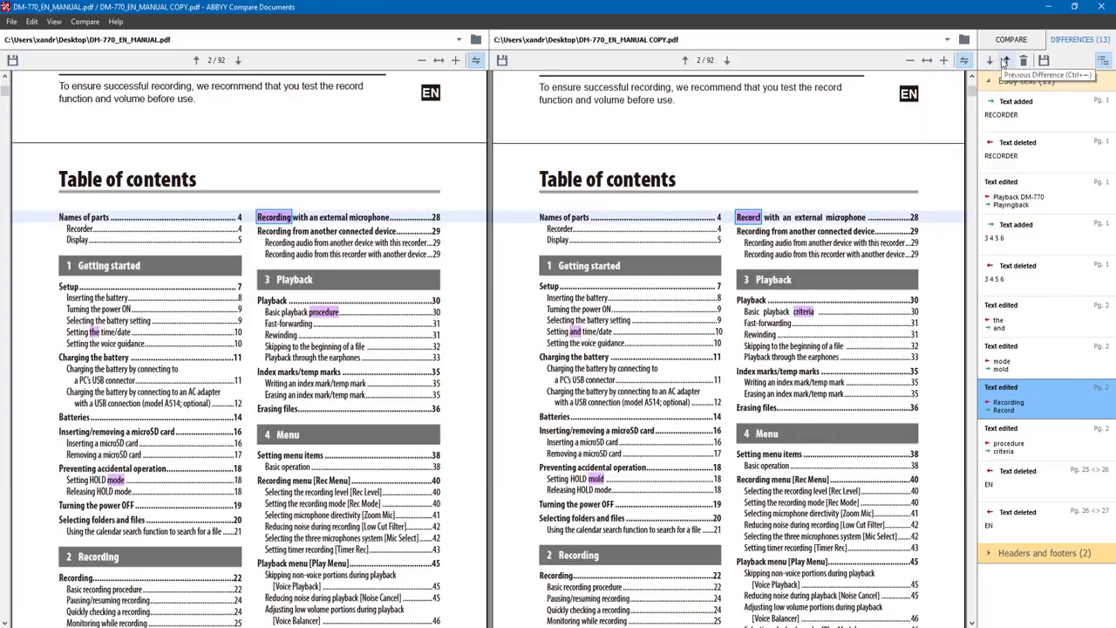
pyautogui.click(1004, 61)
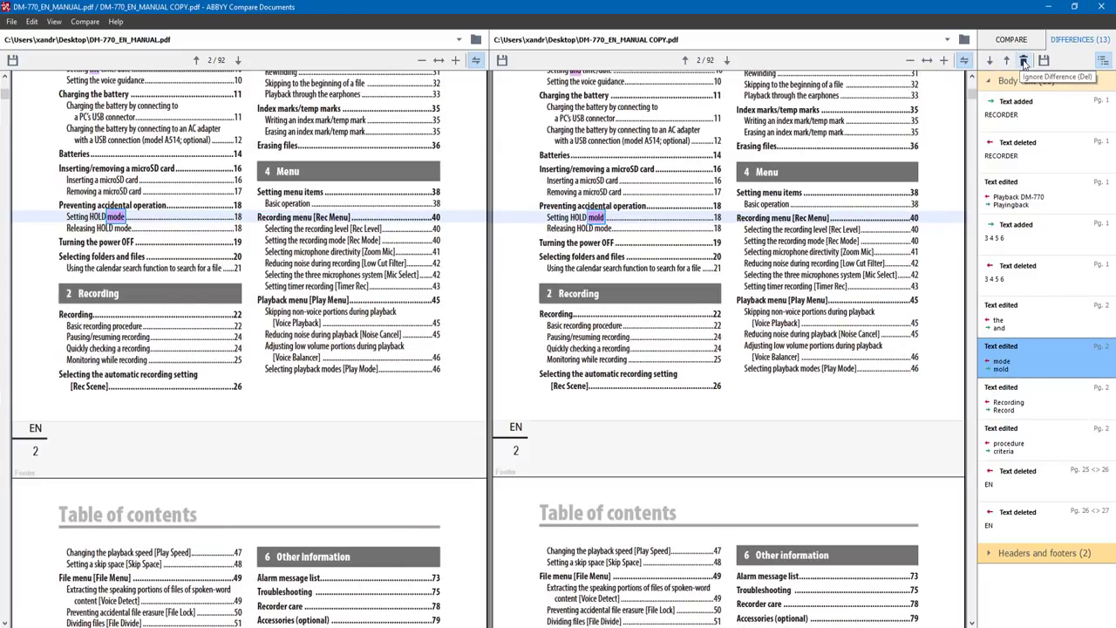
pyautogui.click(1024, 61)
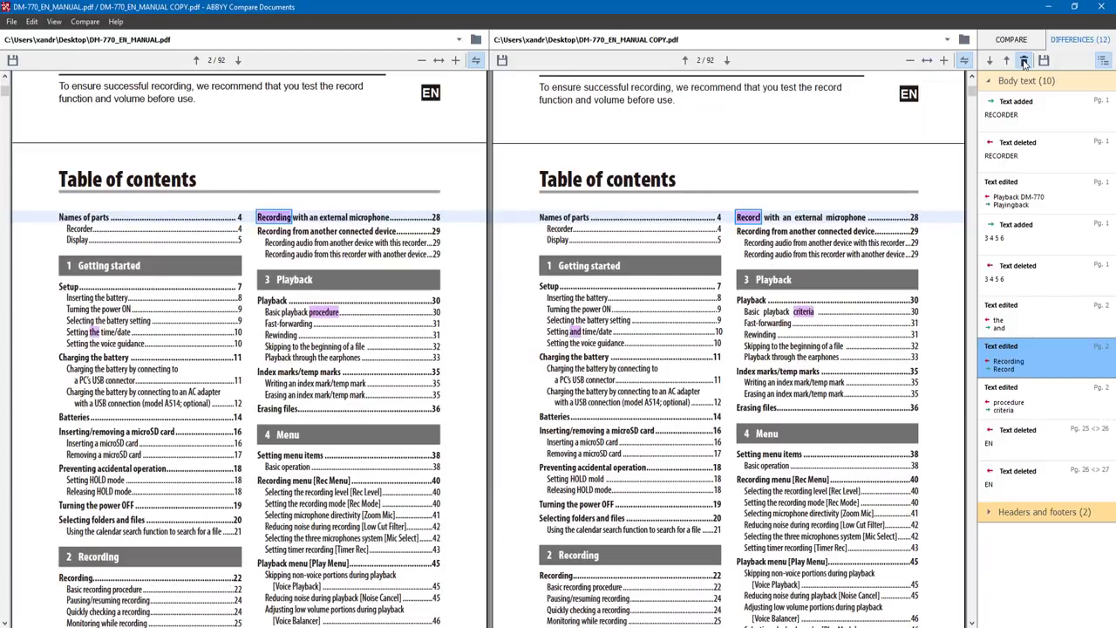
pyautogui.click(1101, 59)
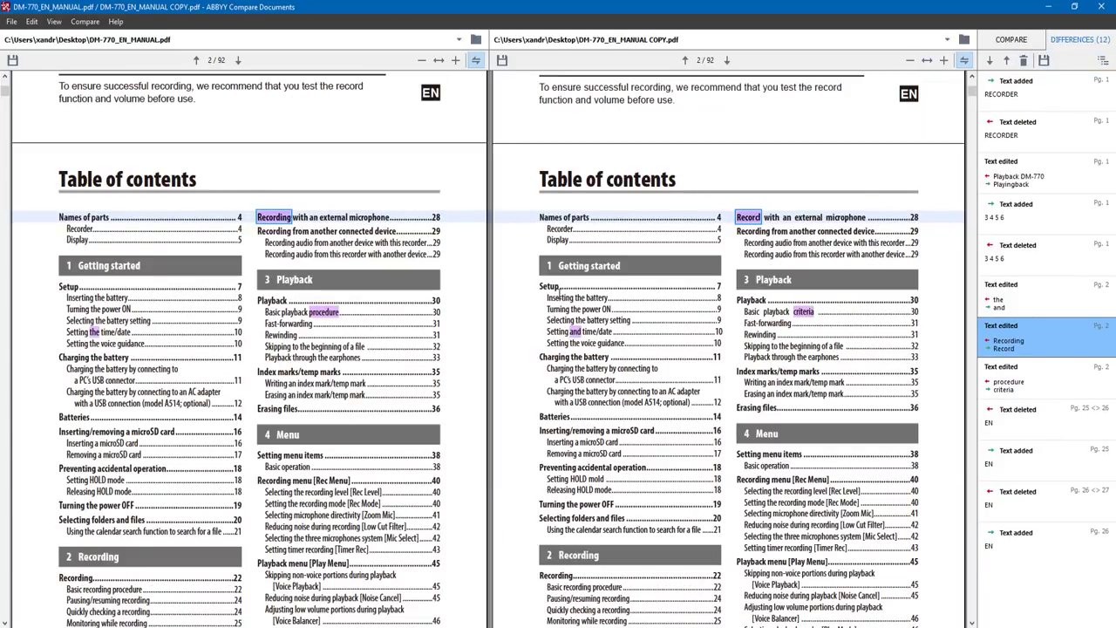
# Step: Open the save dialog for the difference report Differences.docx and cancel it
pyautogui.click(1043, 60)
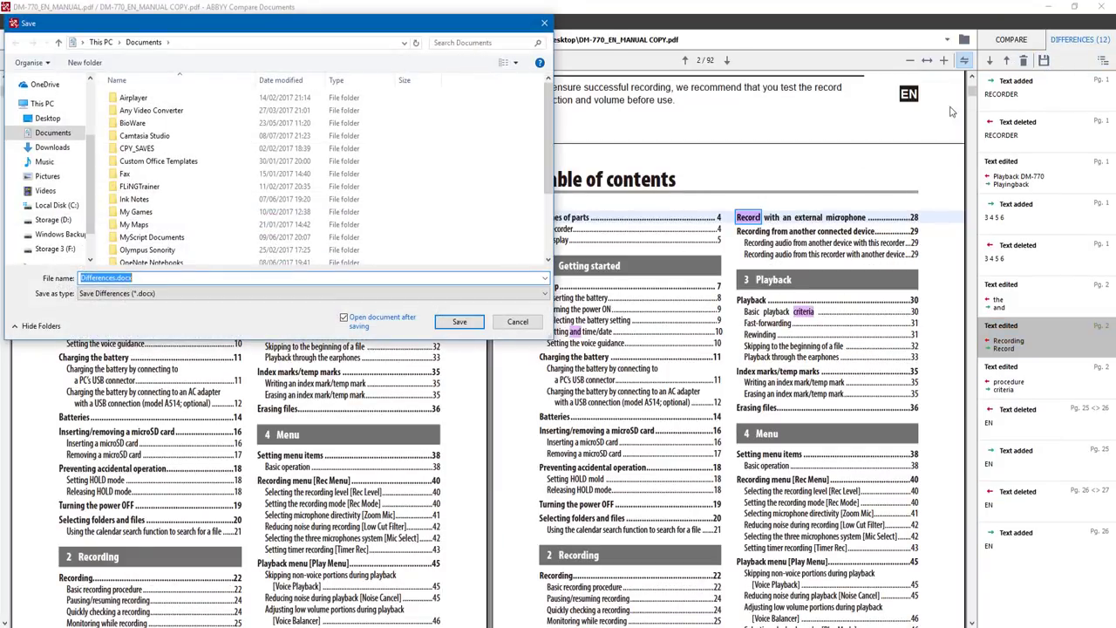
pyautogui.click(523, 327)
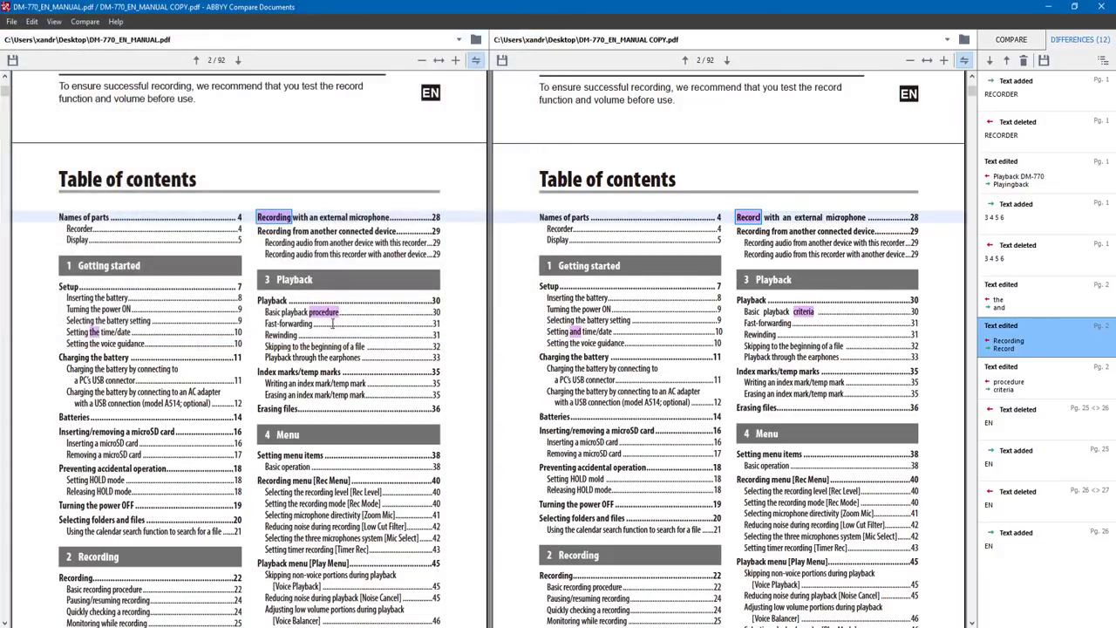
# Step: Examine the procedure/criteria edit on page 2 in both manuals and close the comparison
pyautogui.click(1025, 386)
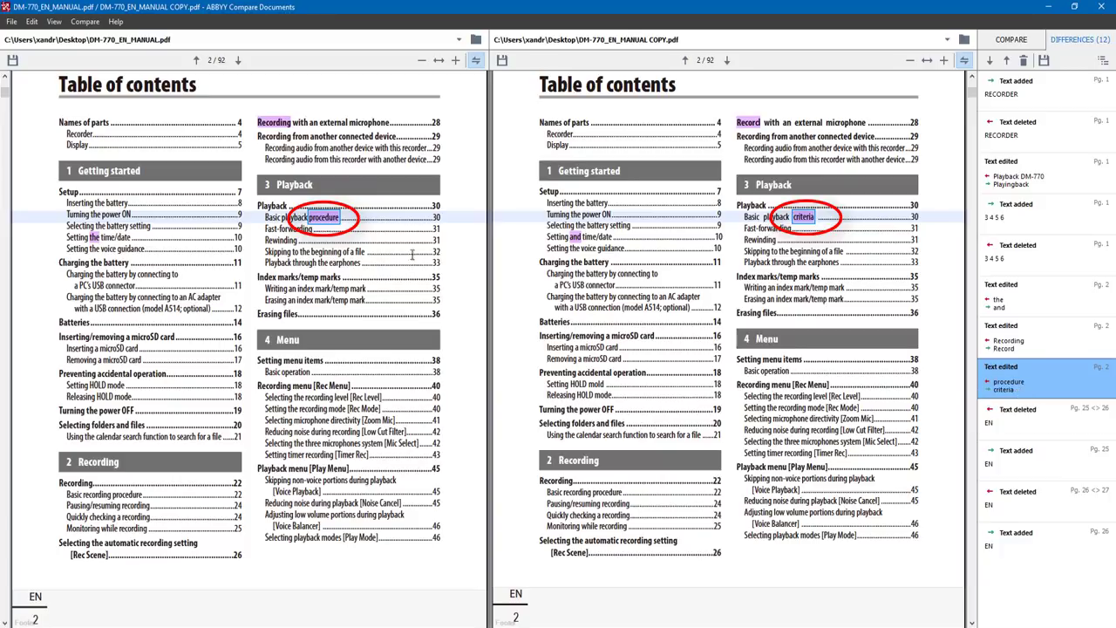
pyautogui.click(327, 223)
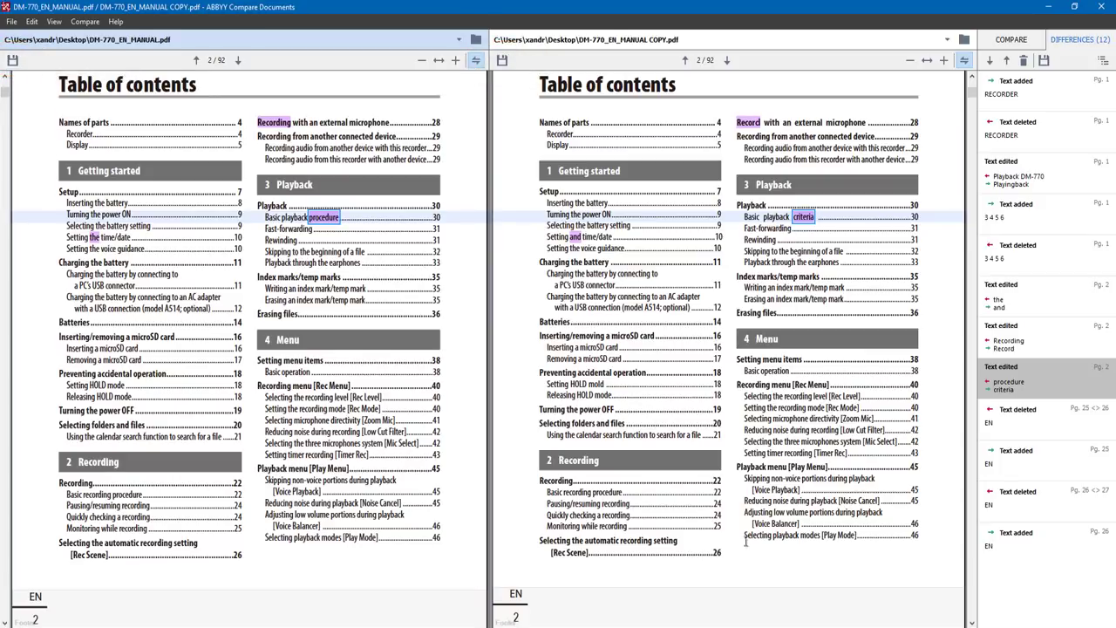
pyautogui.click(1103, 6)
pyautogui.click(556, 348)
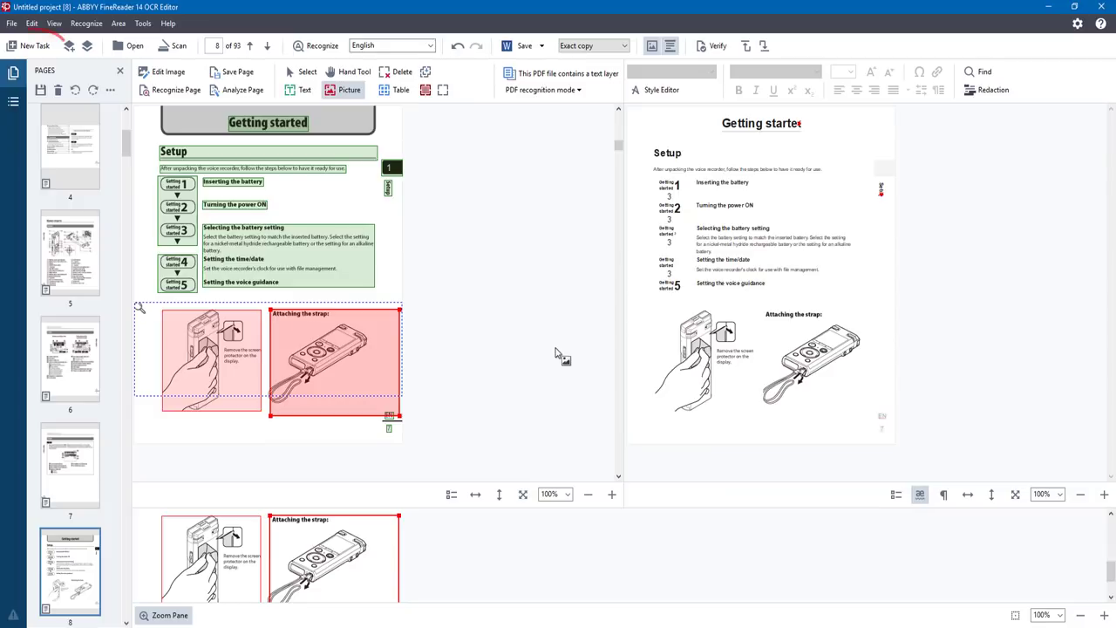
# Step: Go to the scanning tasks of a new task and set image acquisition to use FineReader's interface (scanners only)
pyautogui.click(31, 45)
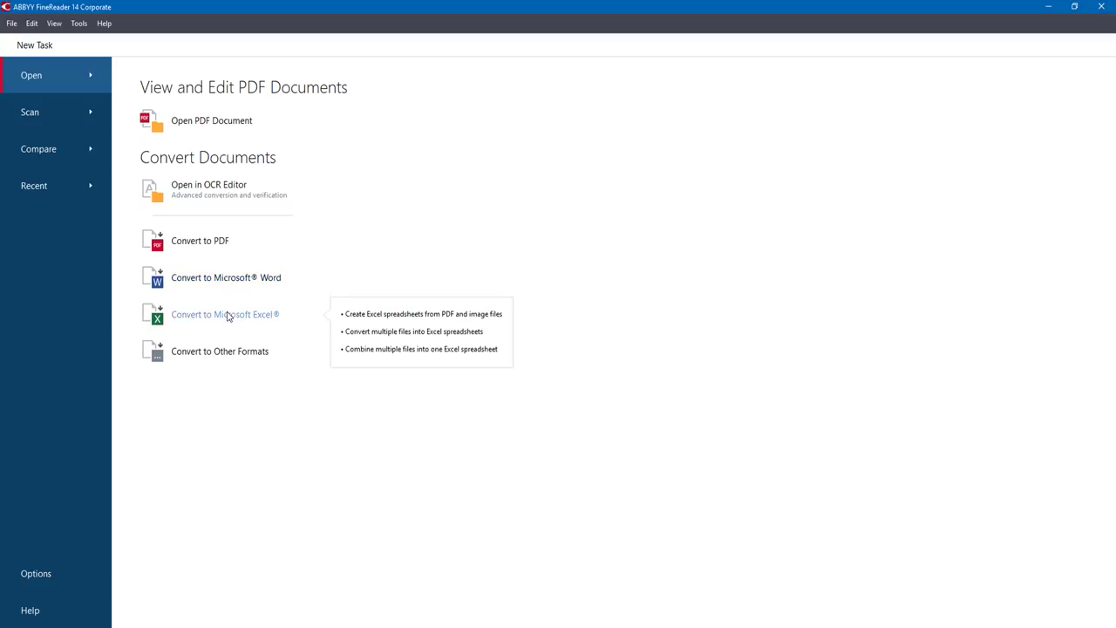
pyautogui.click(38, 113)
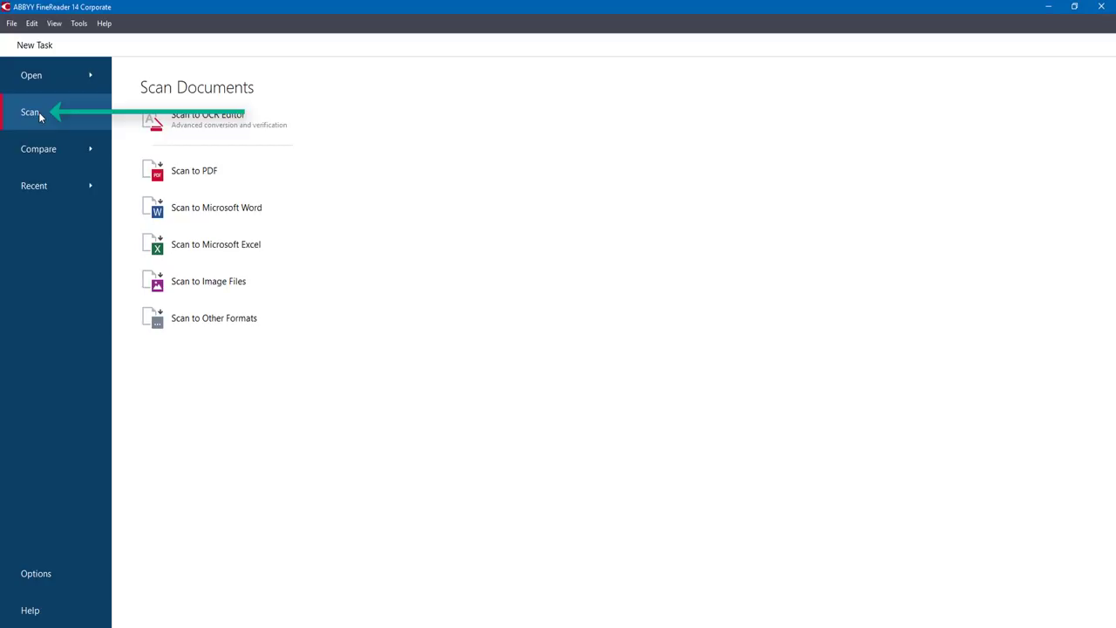
pyautogui.click(54, 575)
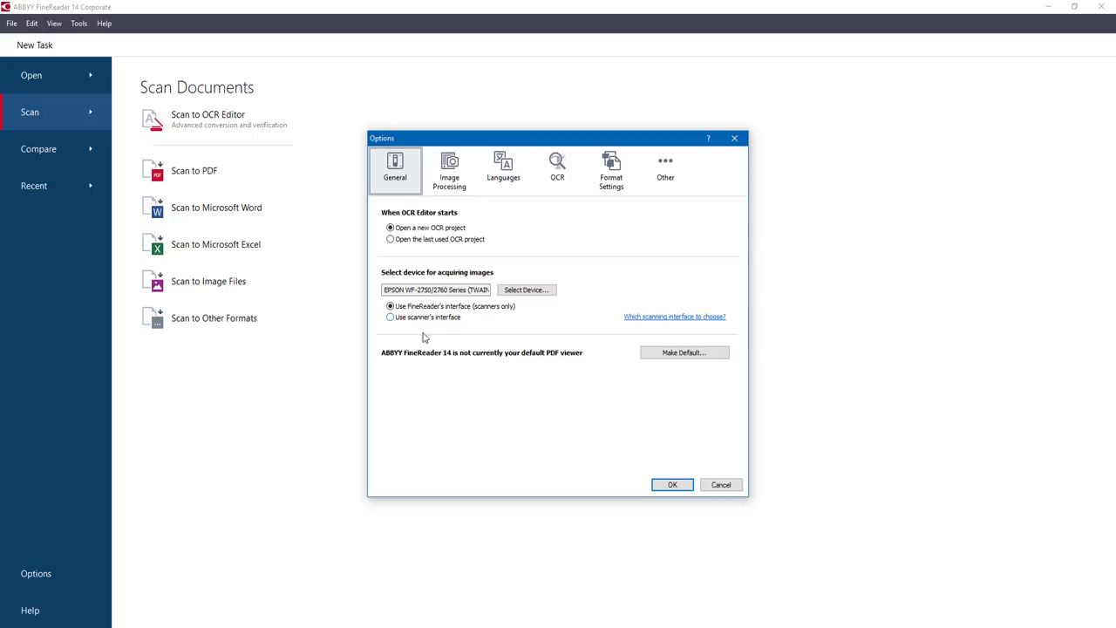
pyautogui.click(406, 306)
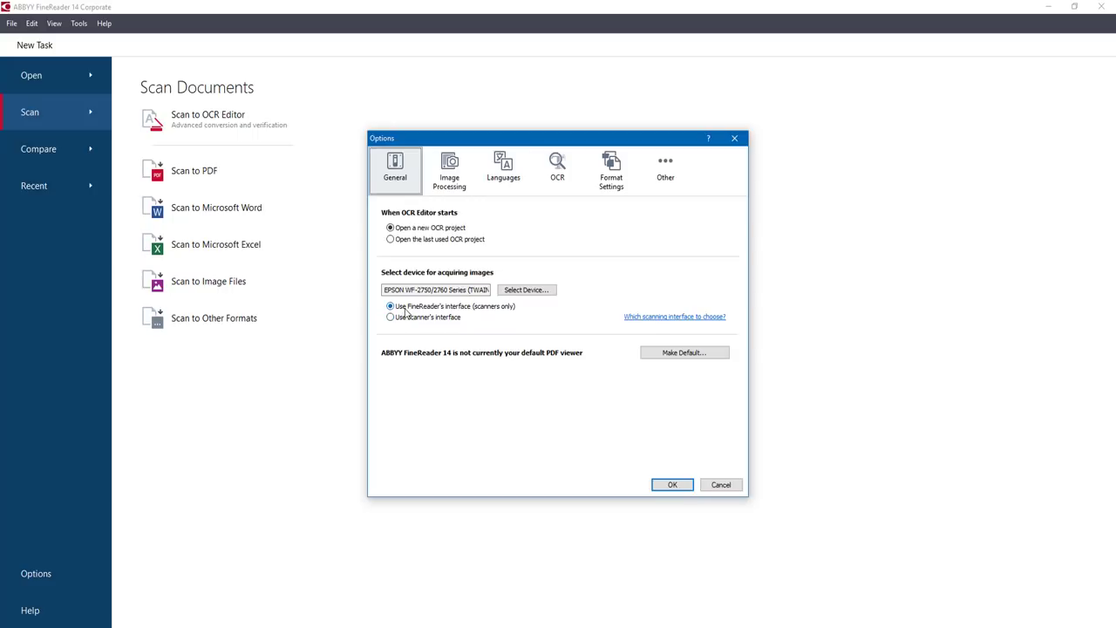
pyautogui.click(674, 490)
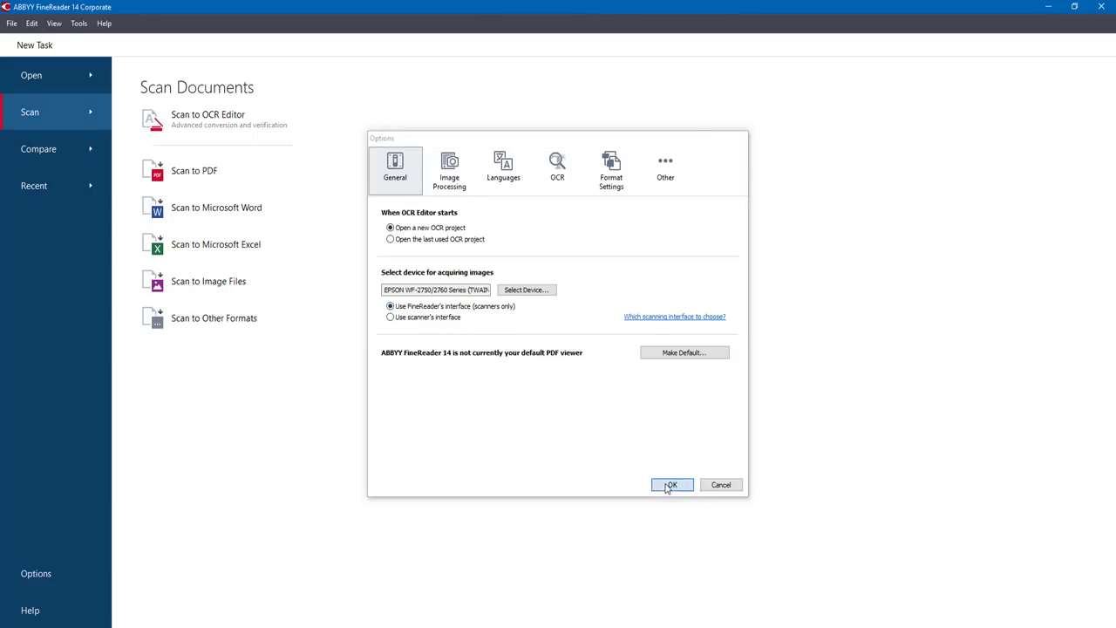
# Step: Start a Scan to OCR Editor task with the EPSON WF-2750/2760 Series (TWAIN) as the scanning device
pyautogui.click(192, 125)
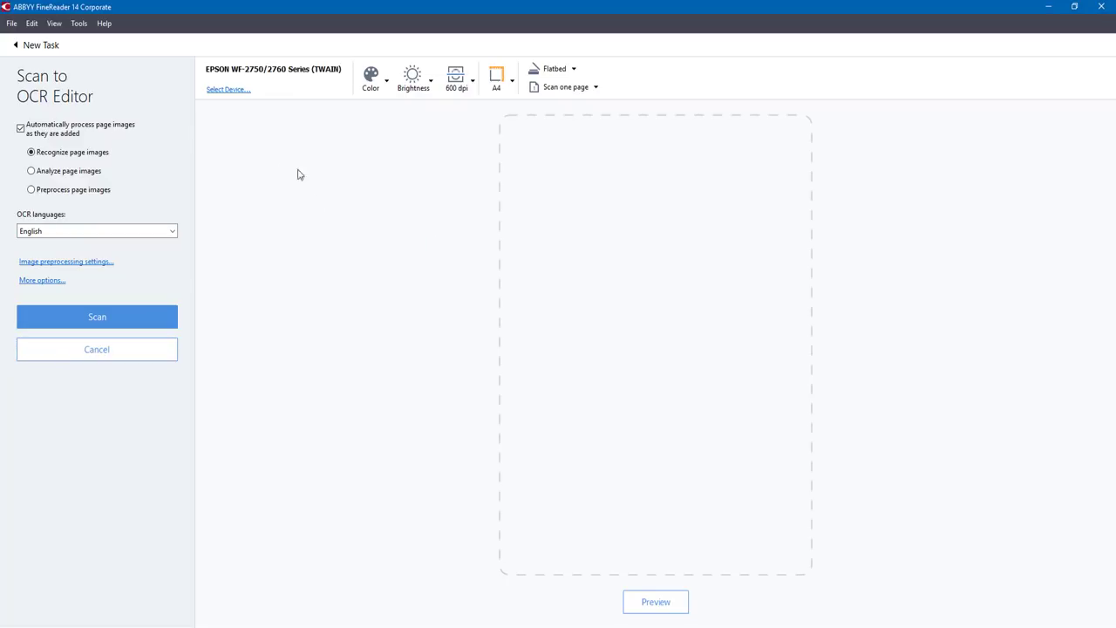
pyautogui.click(226, 91)
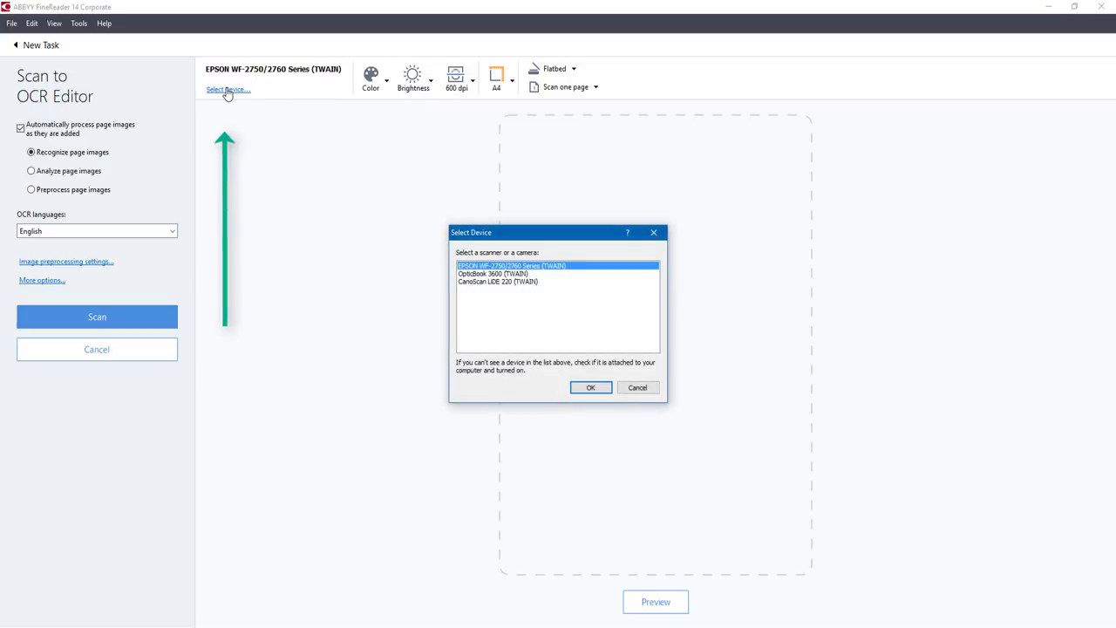
pyautogui.click(589, 388)
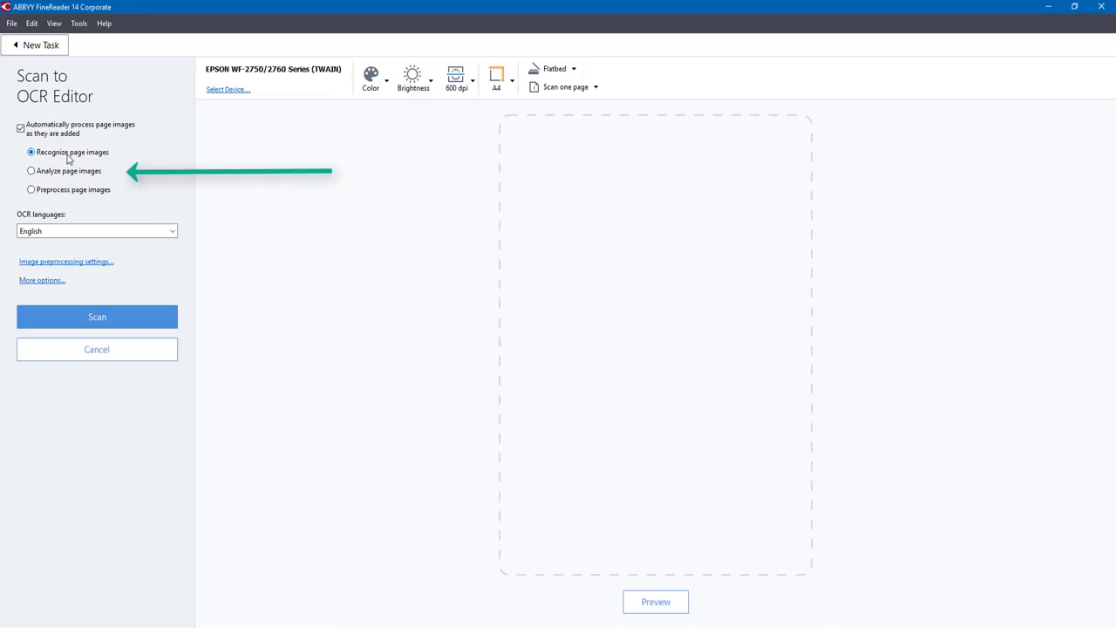
# Step: Review the image preprocessing settings, the additional processing options and the OCR language for the scan
pyautogui.click(60, 264)
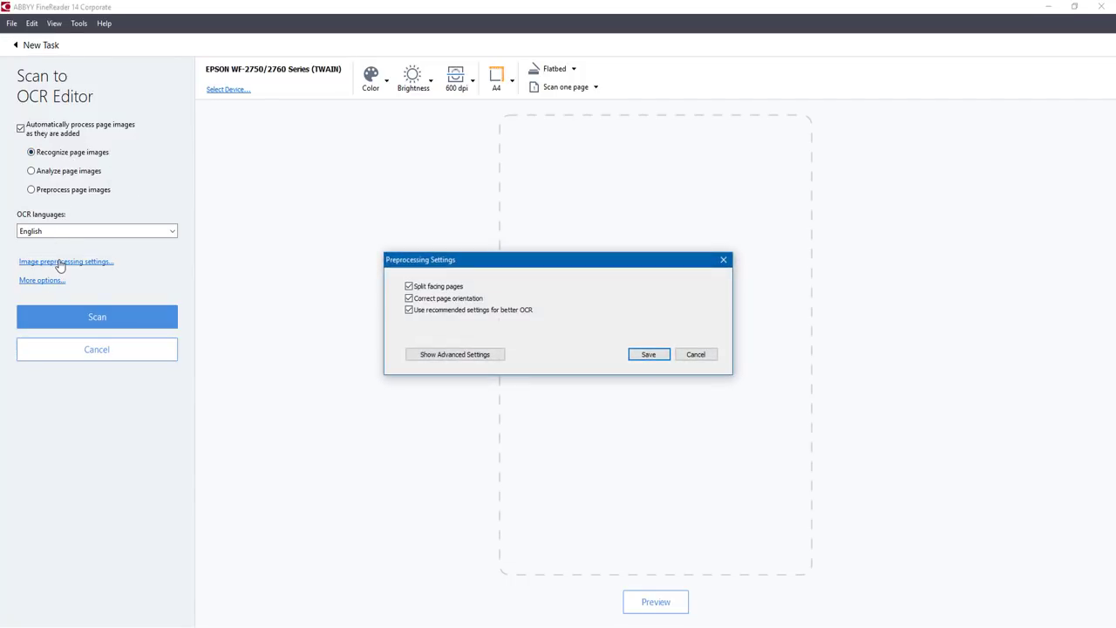
pyautogui.click(450, 358)
pyautogui.click(649, 356)
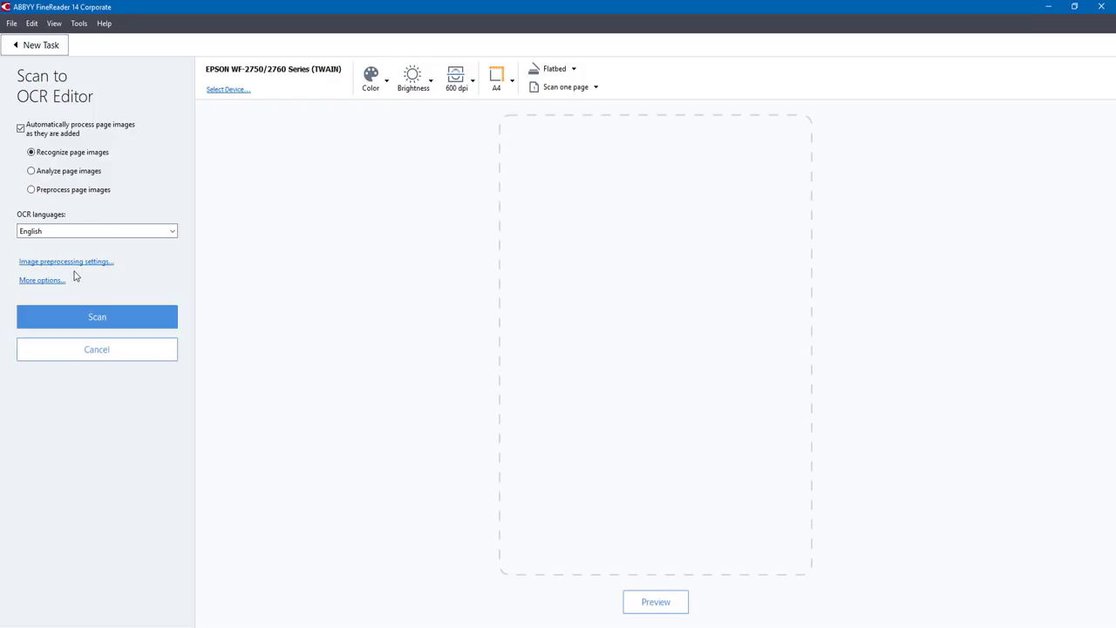
pyautogui.click(42, 282)
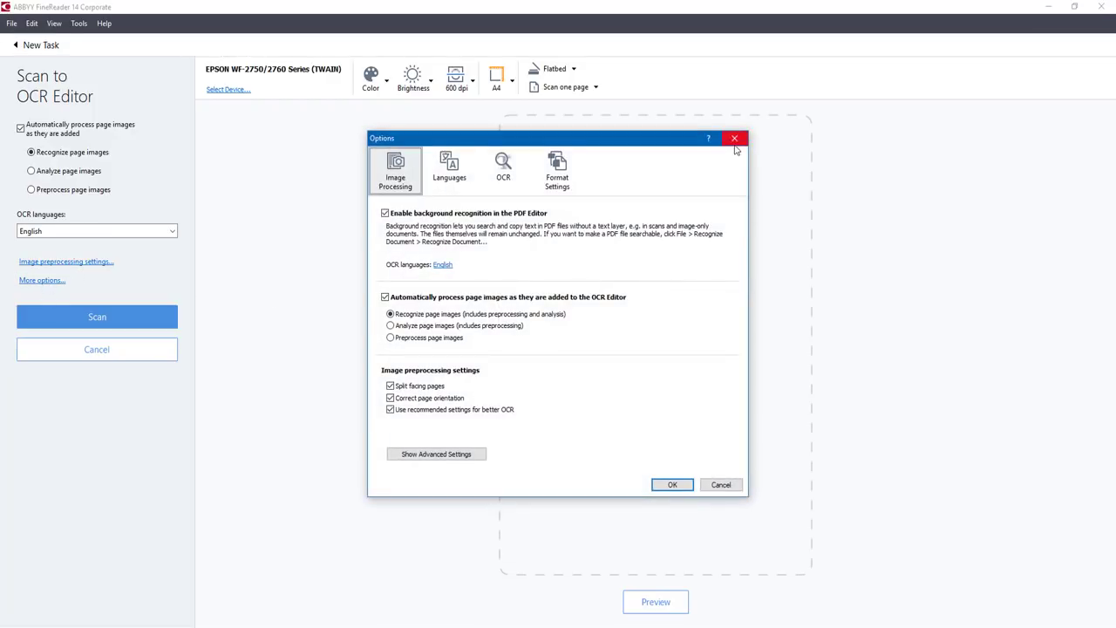
pyautogui.click(729, 143)
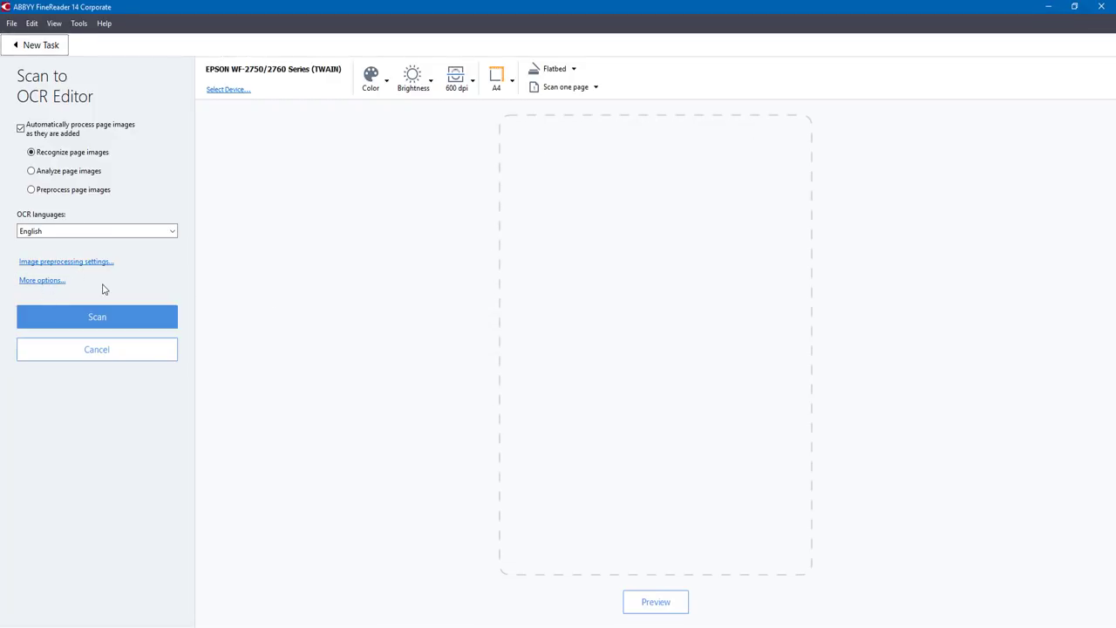
pyautogui.click(112, 231)
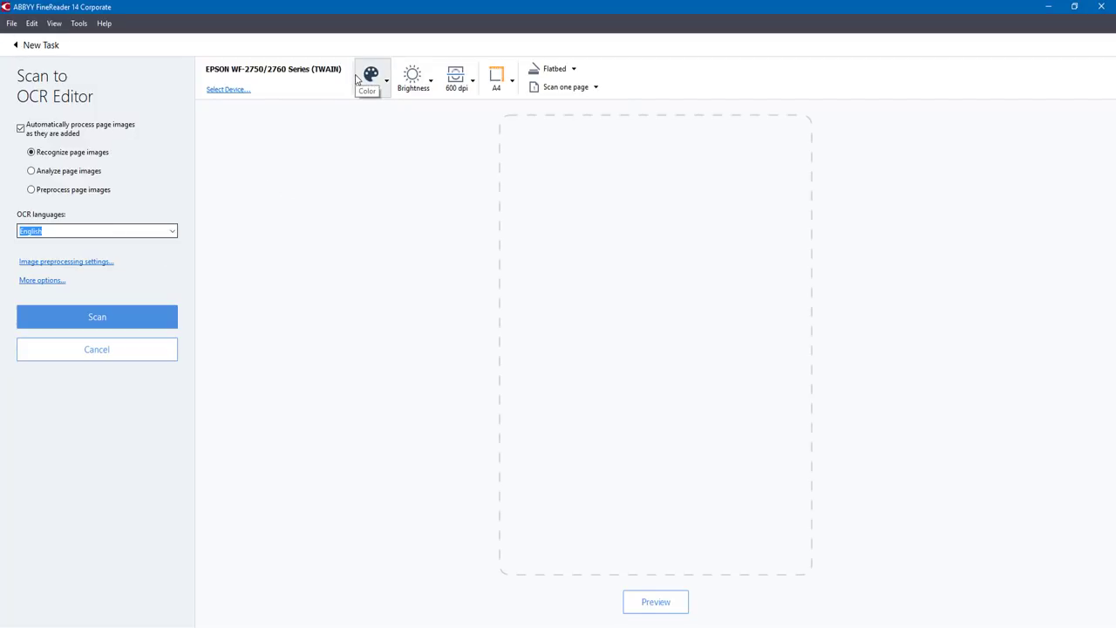
# Step: Configure the scan for 300 dpi (for normal text), A4 (210 x 297 mm) paper and the Flatbed source
pyautogui.click(461, 89)
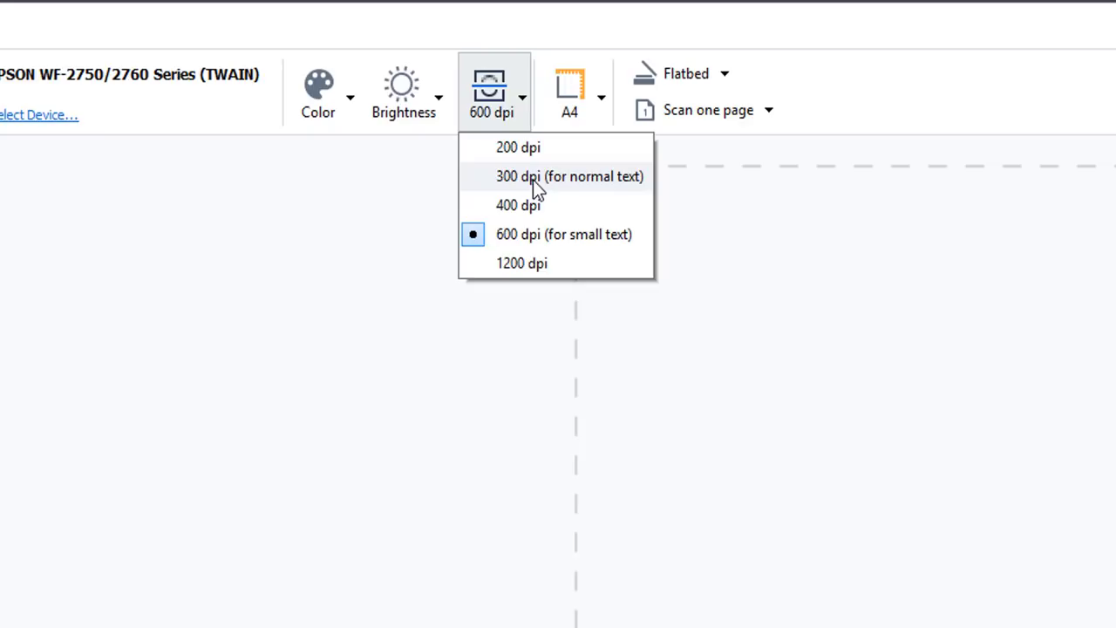
pyautogui.click(532, 179)
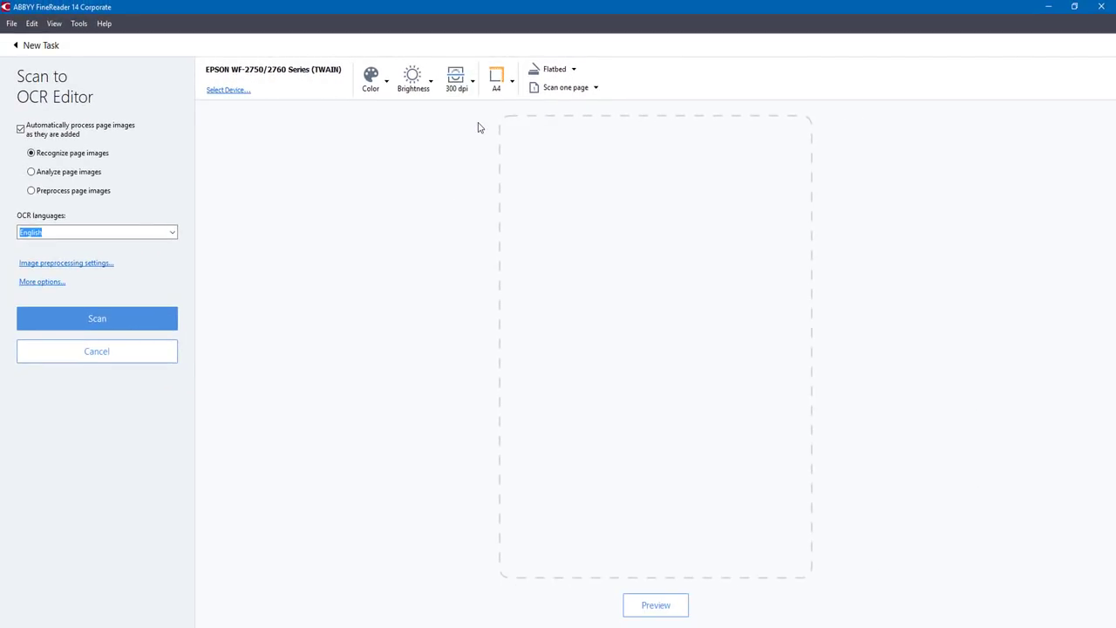
pyautogui.click(497, 77)
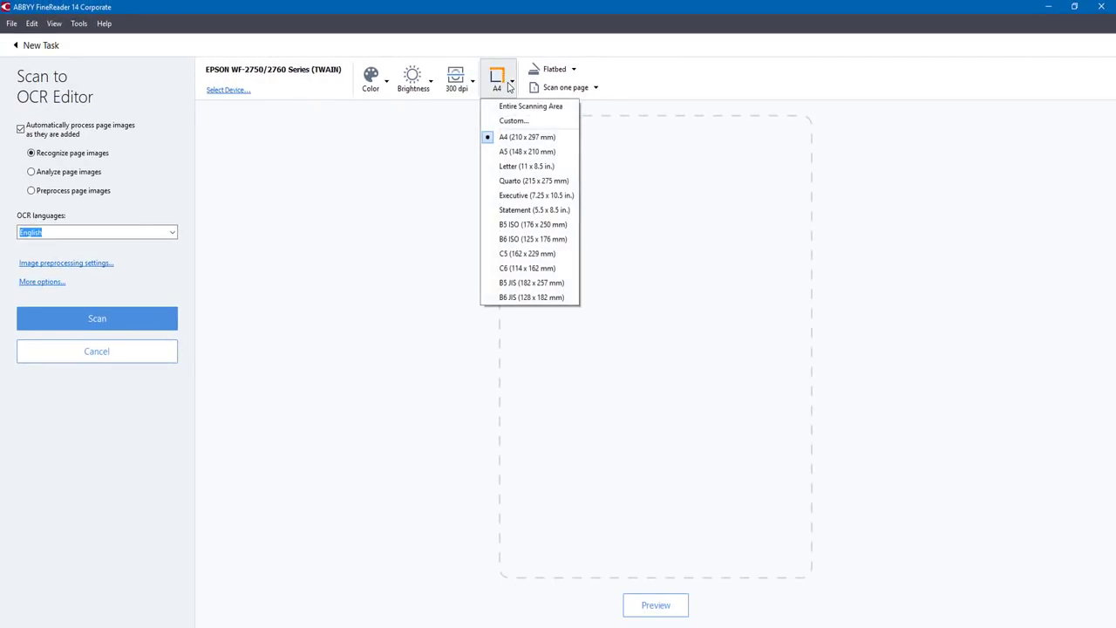
pyautogui.click(511, 140)
pyautogui.click(572, 71)
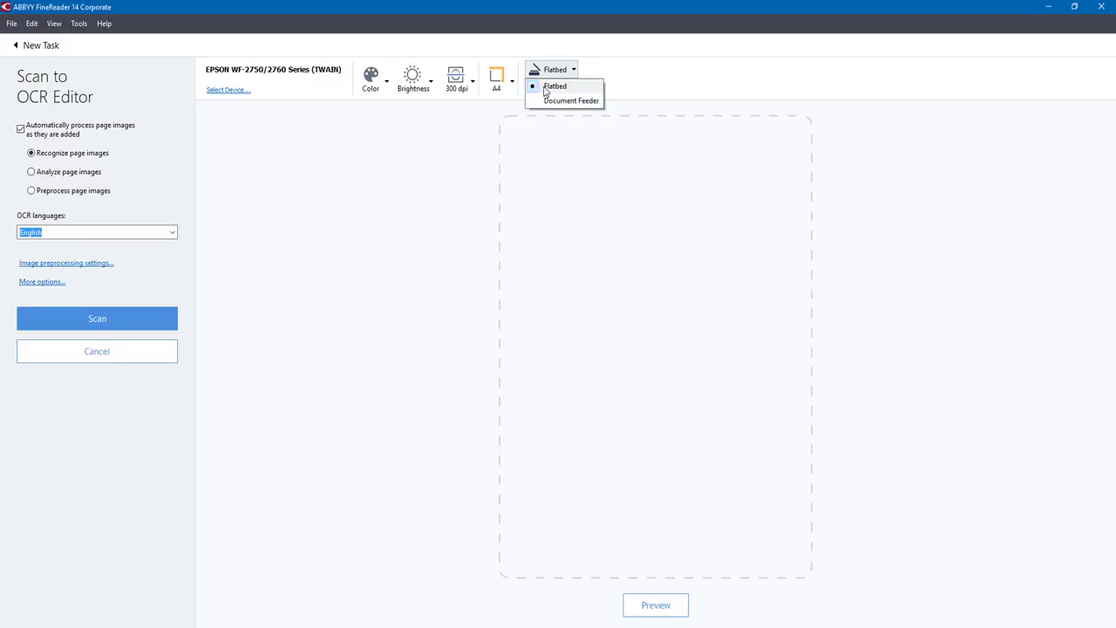
pyautogui.click(549, 87)
# Step: Set the scan interval to 10 seconds and preview the page
pyautogui.click(562, 89)
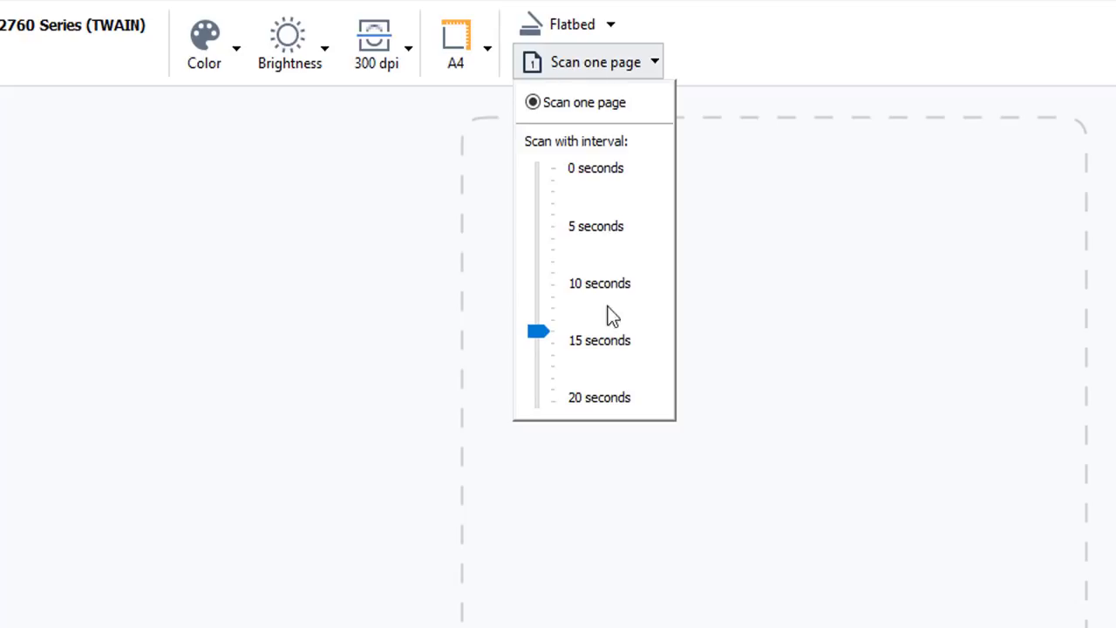
pyautogui.moveTo(544, 327); pyautogui.dragTo(549, 284)
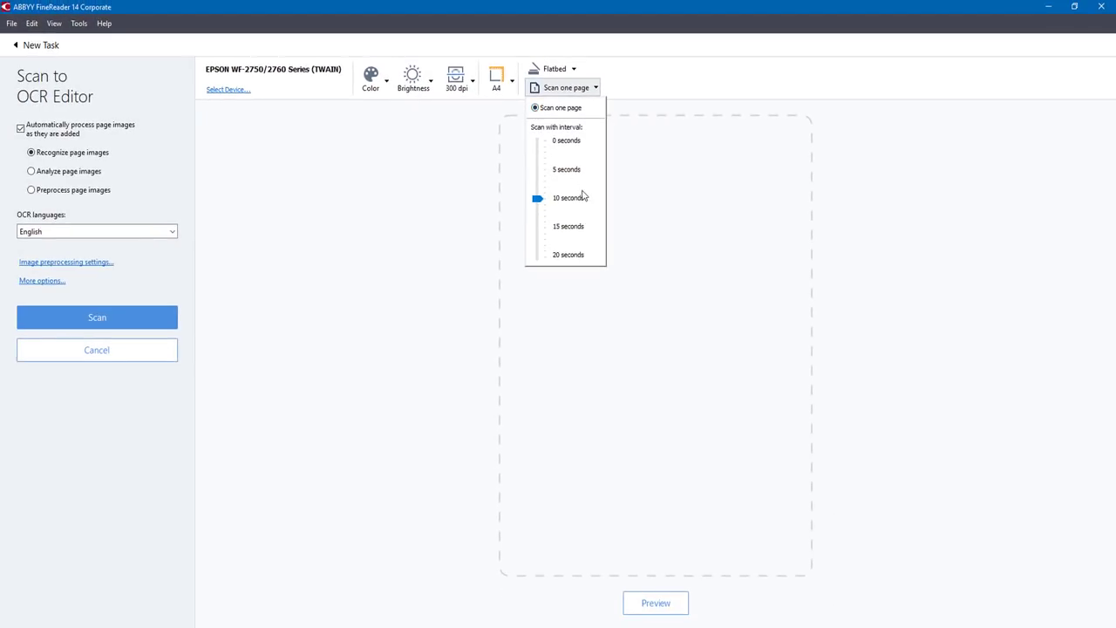
pyautogui.press('Return')
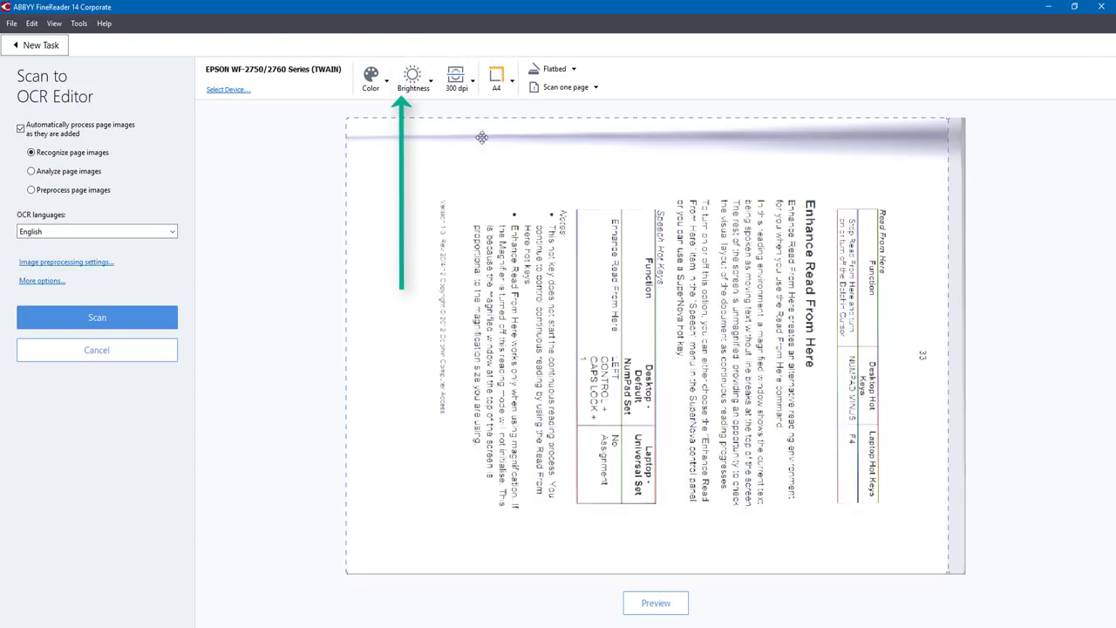
# Step: Darken the scan brightness to -9 and preview the page again
pyautogui.click(415, 77)
pyautogui.moveTo(407, 137)
pyautogui.mouseDown()
pyautogui.moveTo(425, 155)
pyautogui.moveTo(426, 197)
pyautogui.mouseUp()
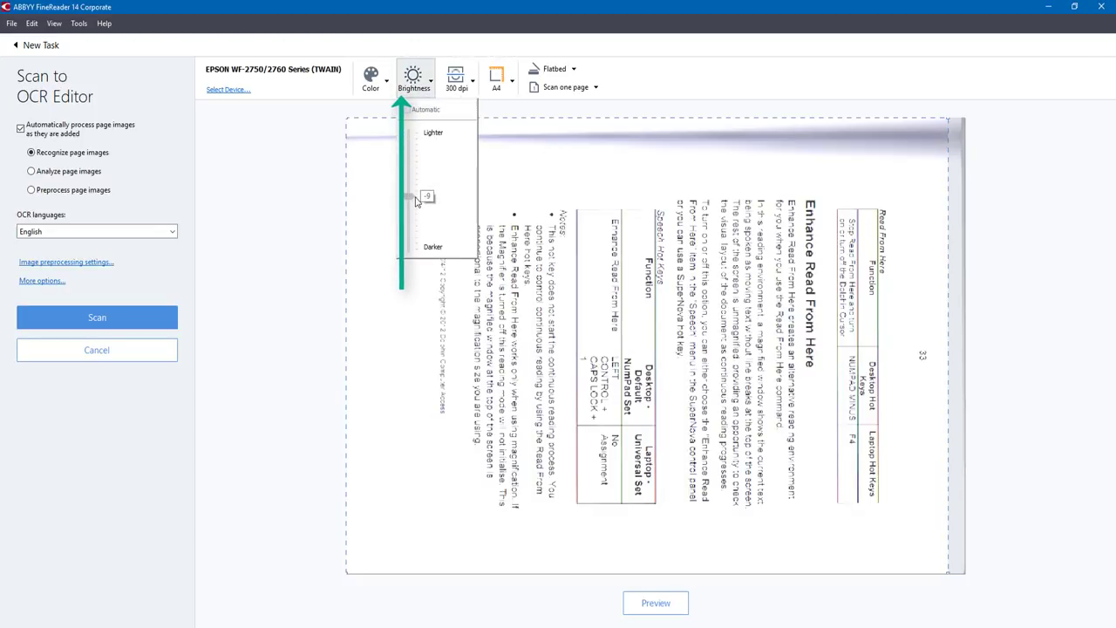
pyautogui.click(656, 603)
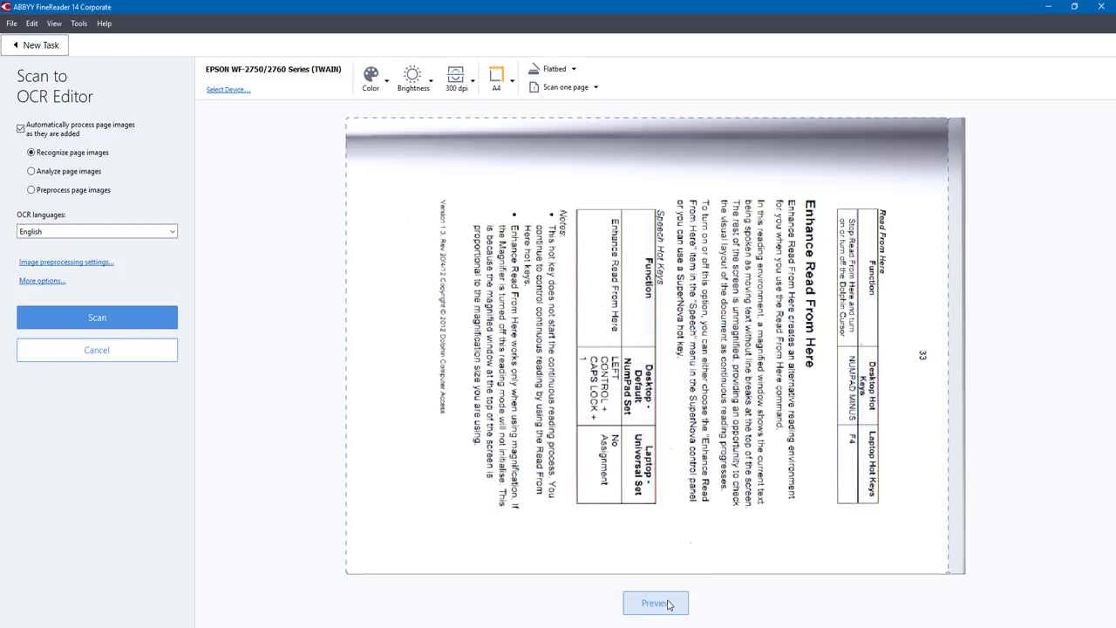
pyautogui.click(429, 88)
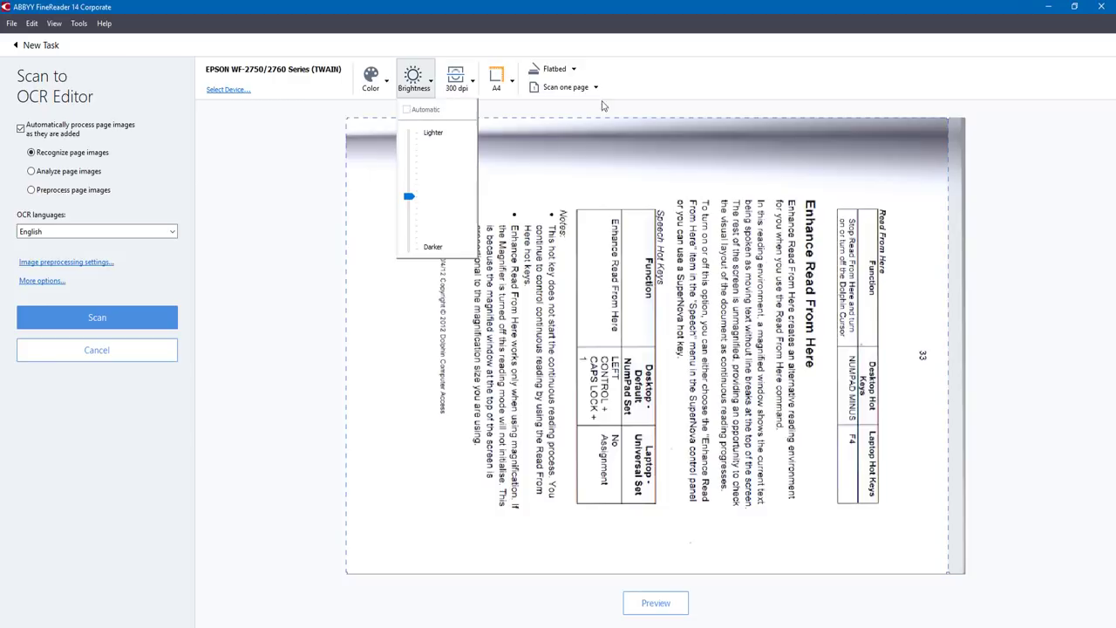
pyautogui.click(733, 73)
pyautogui.click(381, 84)
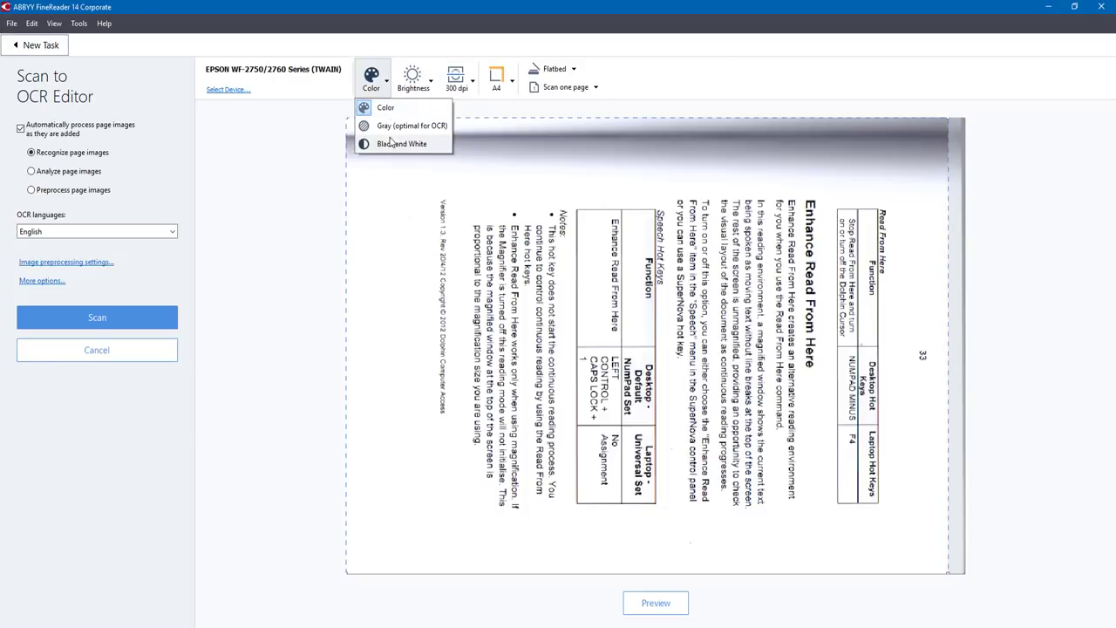
pyautogui.click(307, 133)
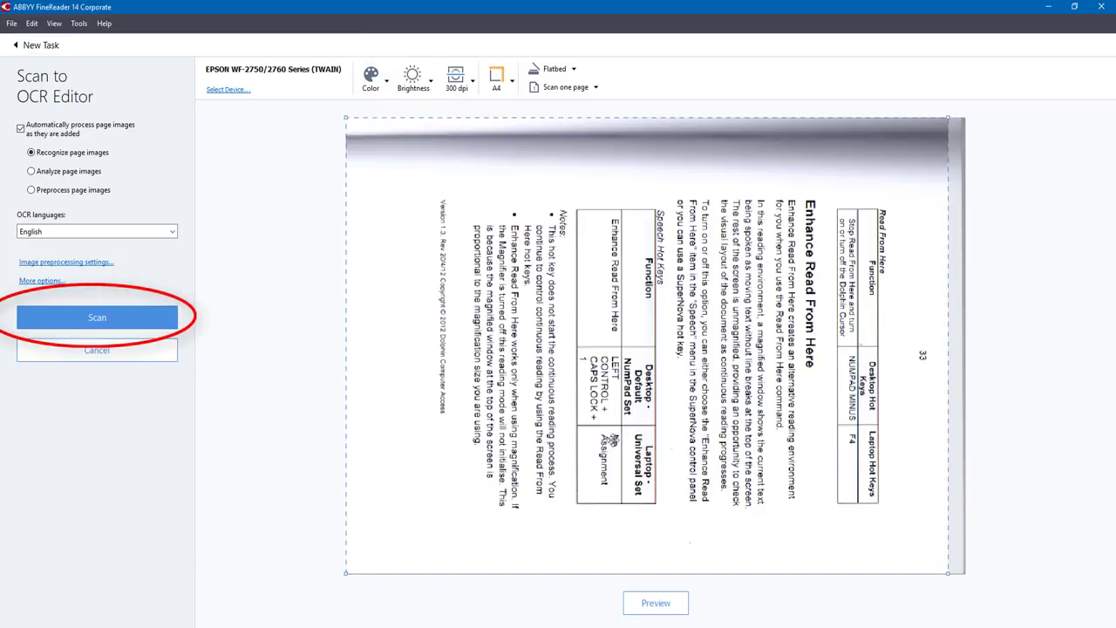
# Step: Scan one page into the OCR Editor, finish scanning, and select the text area headed Enhance Read From Here
pyautogui.click(108, 325)
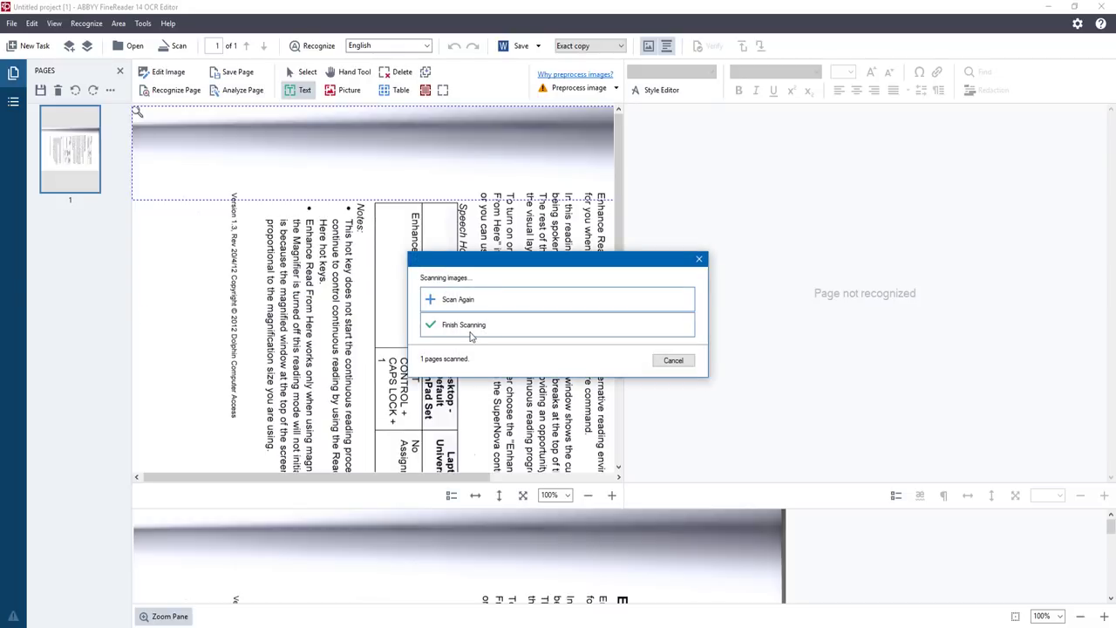
pyautogui.click(470, 337)
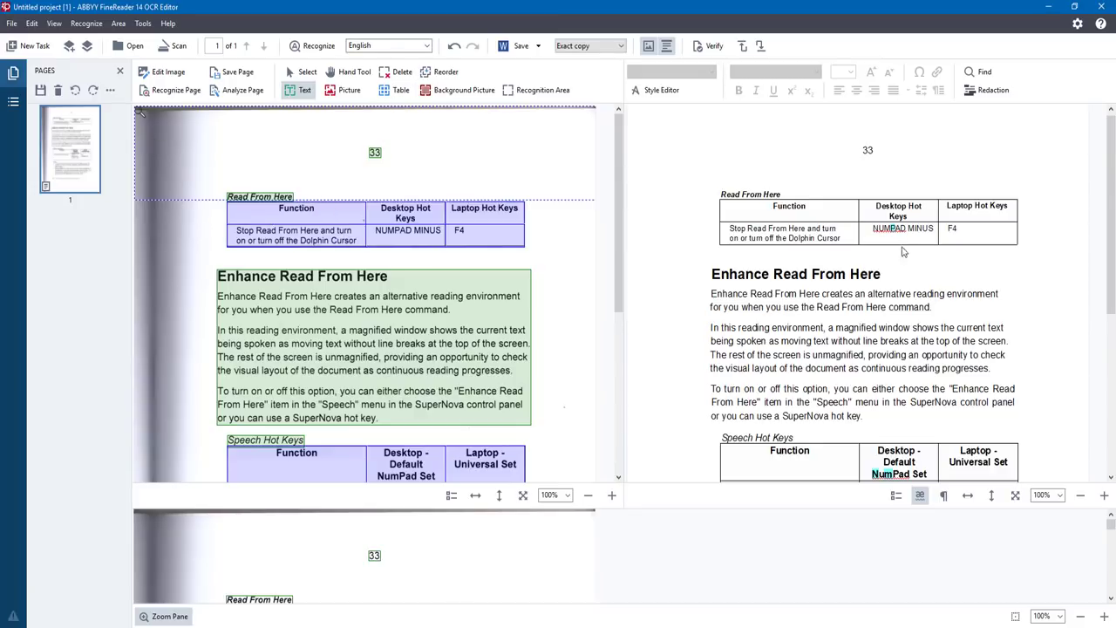
pyautogui.click(314, 337)
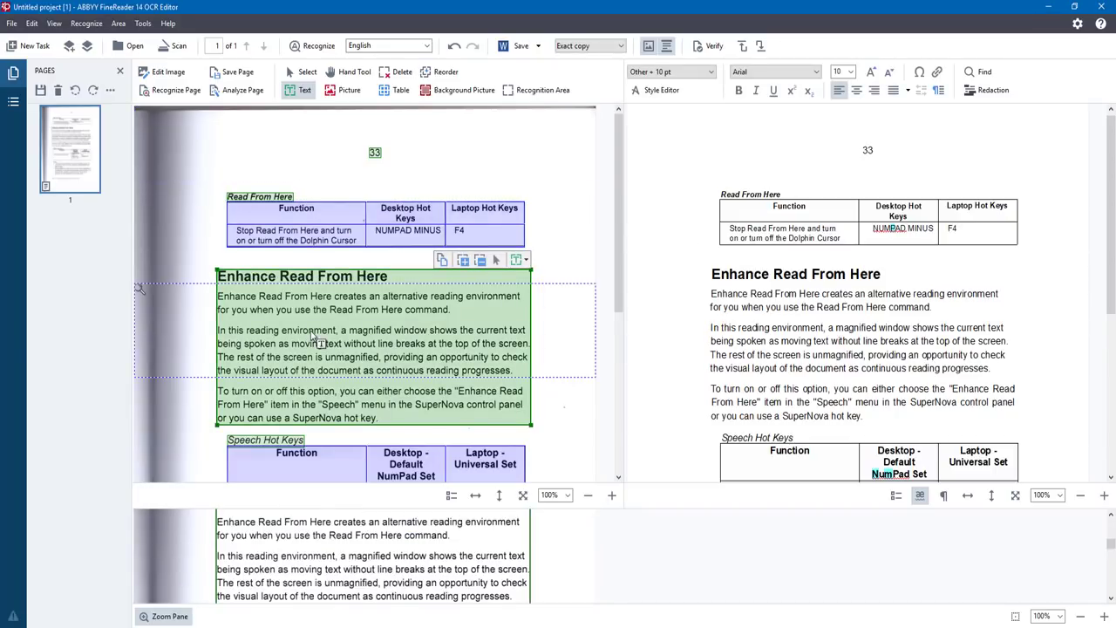
pyautogui.moveTo(614, 270); pyautogui.dragTo(642, 226)
# Step: Try the Editable copy and Plain text layouts on the recognized page and restore the Exact copy layout
pyautogui.click(589, 46)
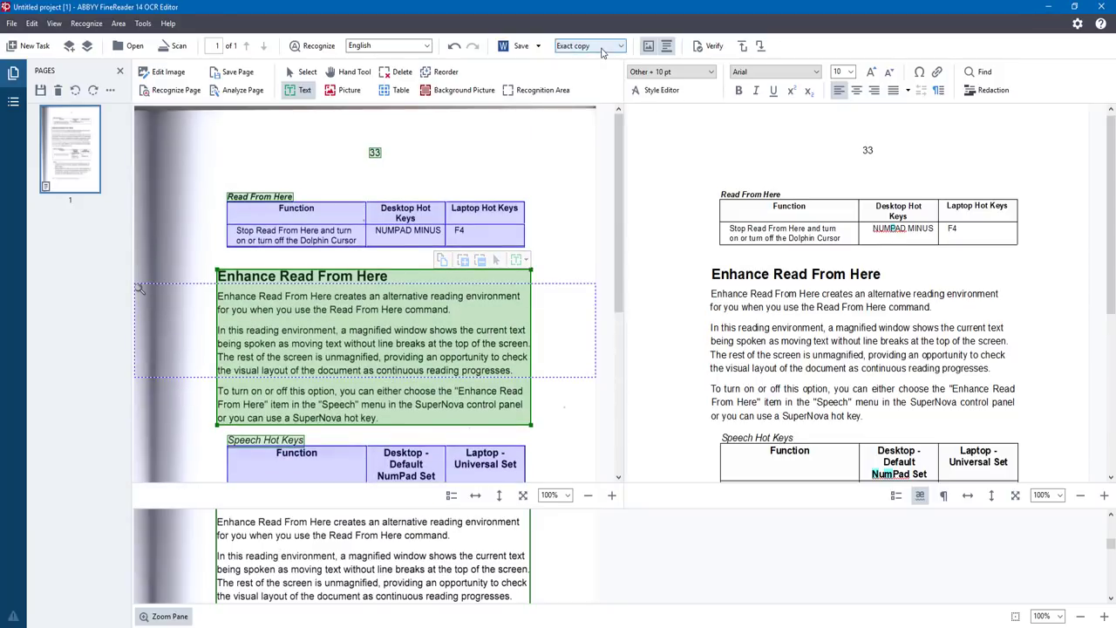
pyautogui.click(600, 103)
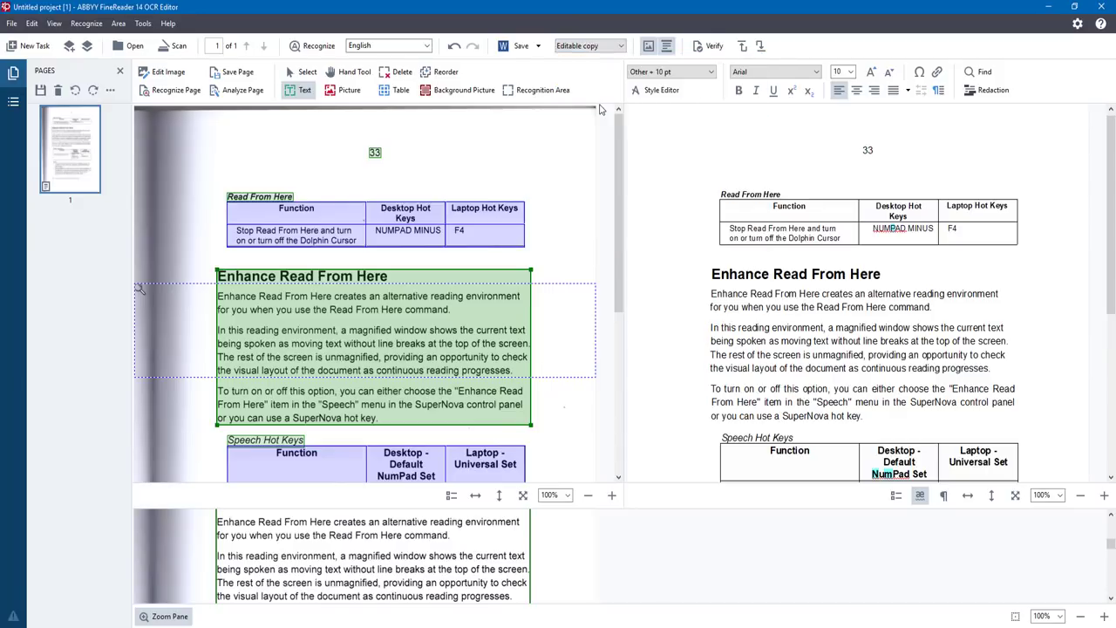
pyautogui.click(599, 47)
pyautogui.click(593, 160)
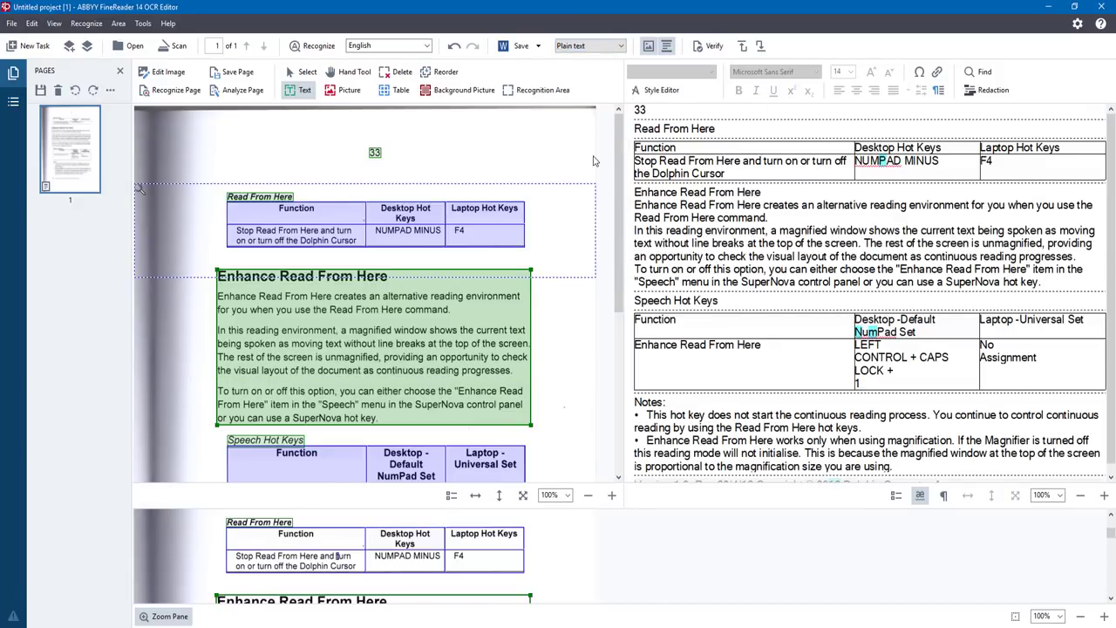
pyautogui.click(599, 48)
pyautogui.click(593, 69)
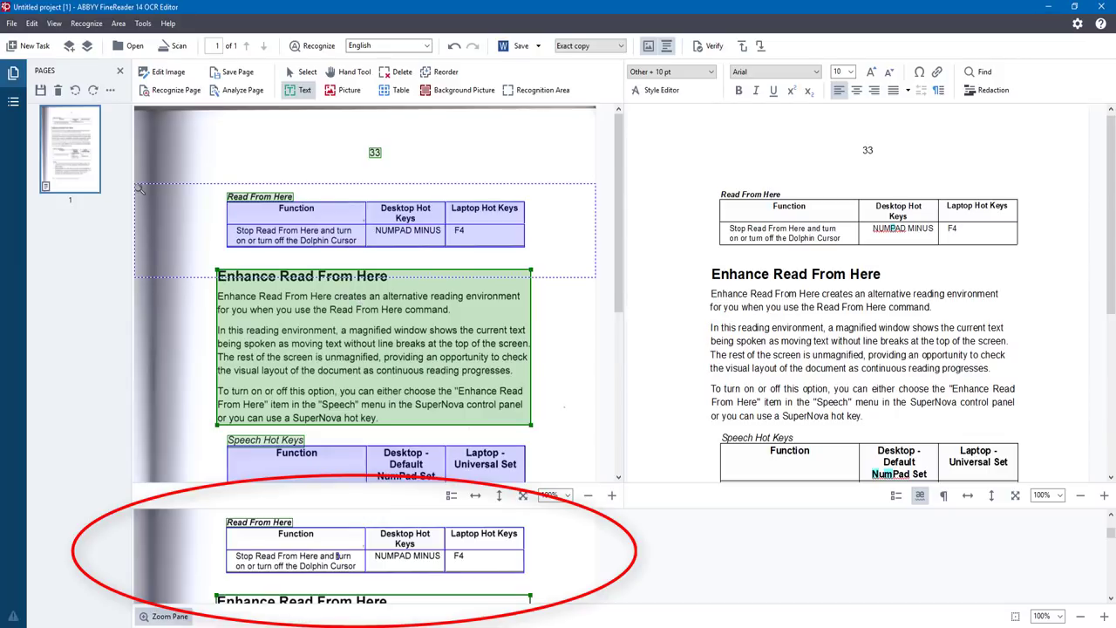
# Step: Set the Zoom Pane scale to 200% and browse the magnified page from the Read From Here table to the Enhance Read From Here text
pyautogui.click(1061, 616)
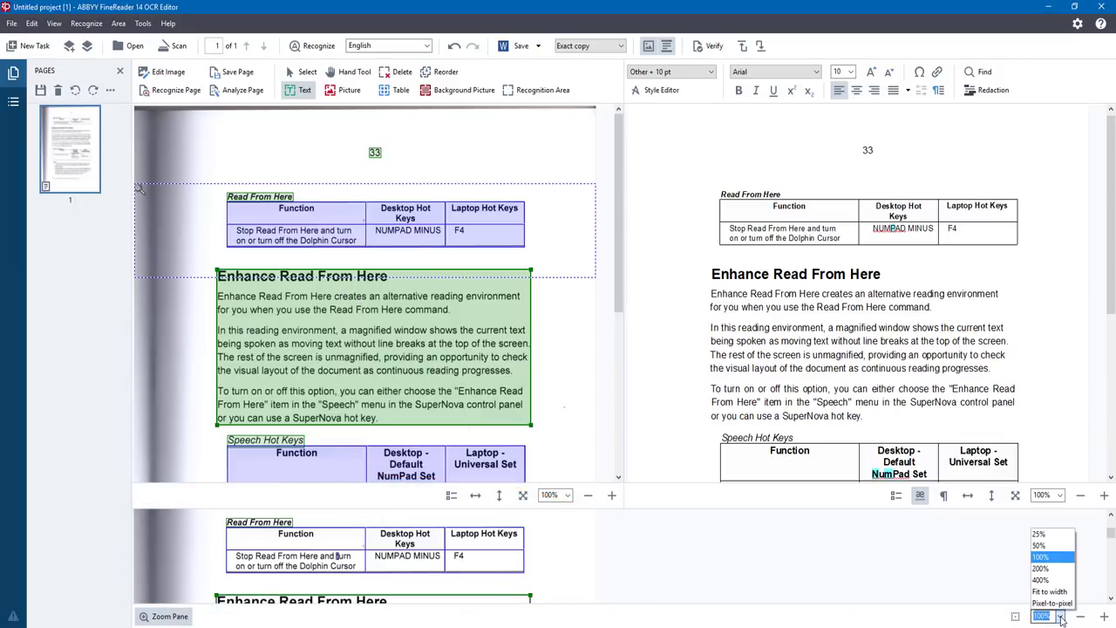
pyautogui.click(1042, 567)
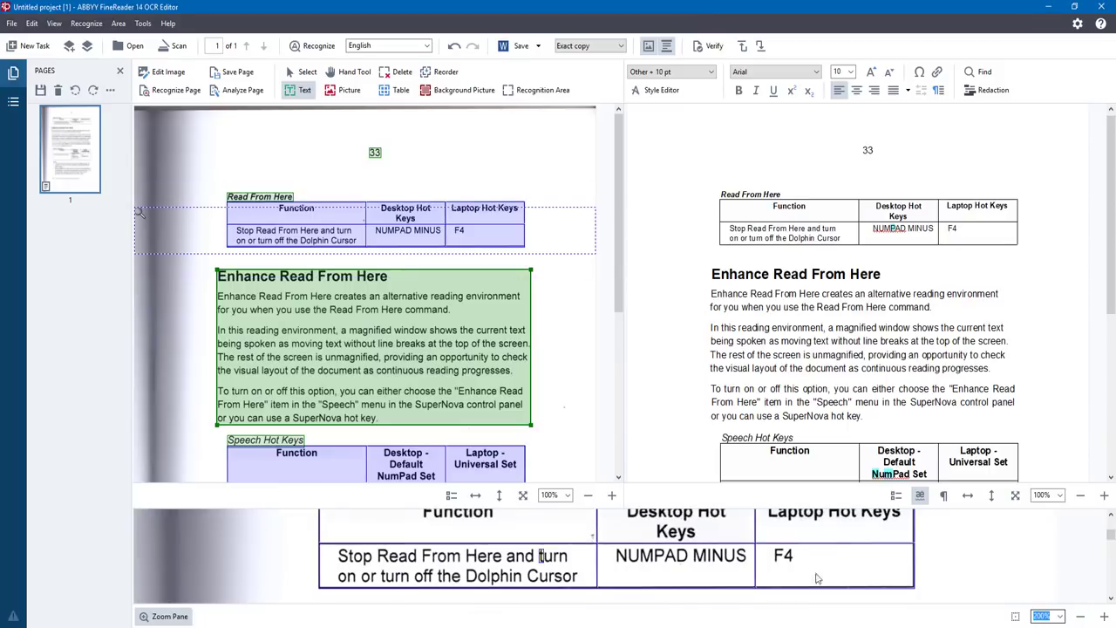
pyautogui.scroll(5, 705, 558)
pyautogui.scroll(3, 705, 558)
pyautogui.scroll(-3, 704, 558)
pyautogui.click(705, 558)
pyautogui.scroll(-4, 540, 558)
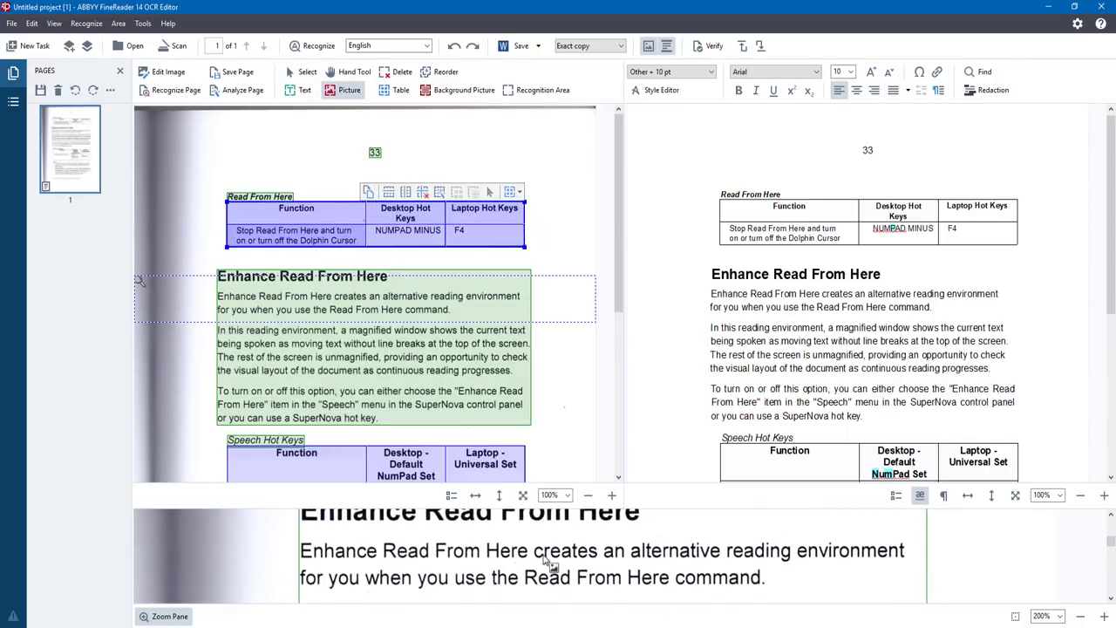
# Step: Toggle the Zoom Pane off and on, leave it hidden, and deselect the Read From Here table area
pyautogui.click(170, 617)
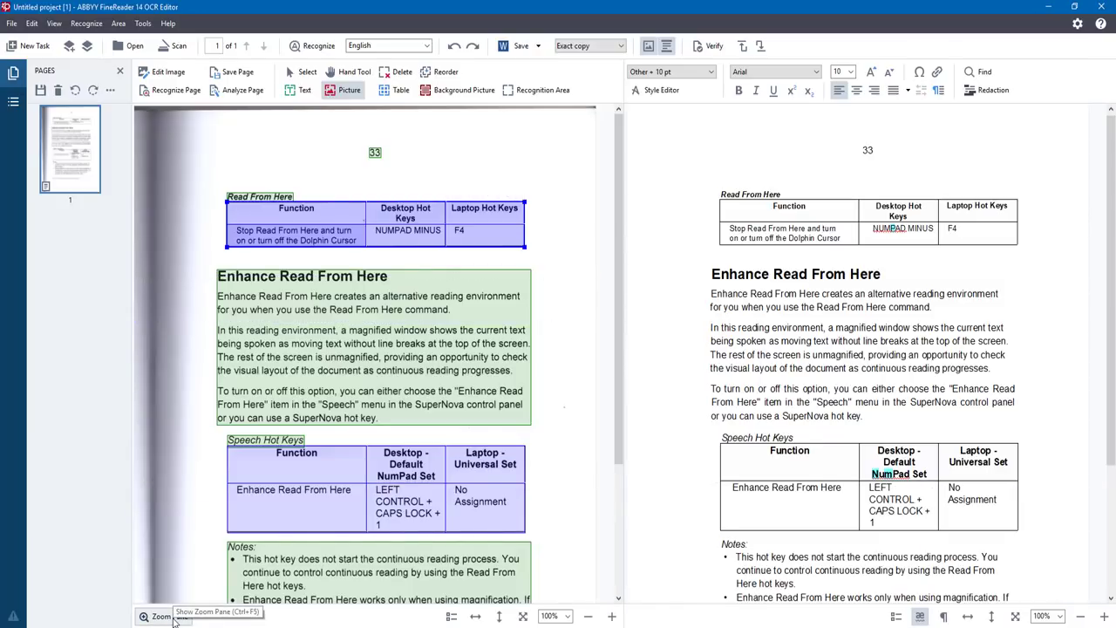
pyautogui.click(174, 621)
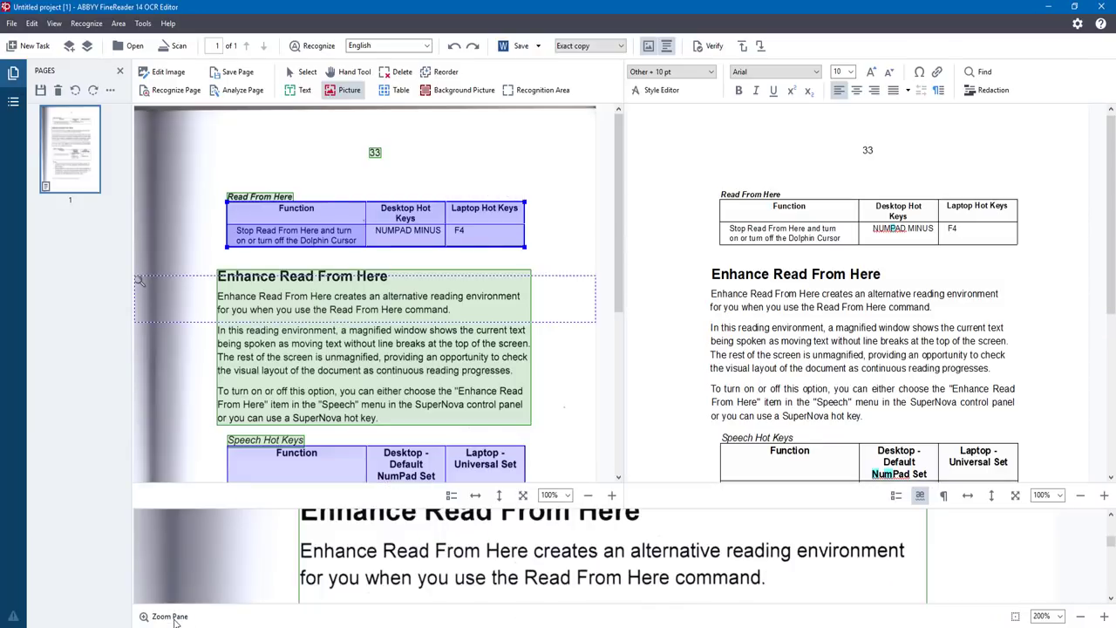
pyautogui.click(175, 621)
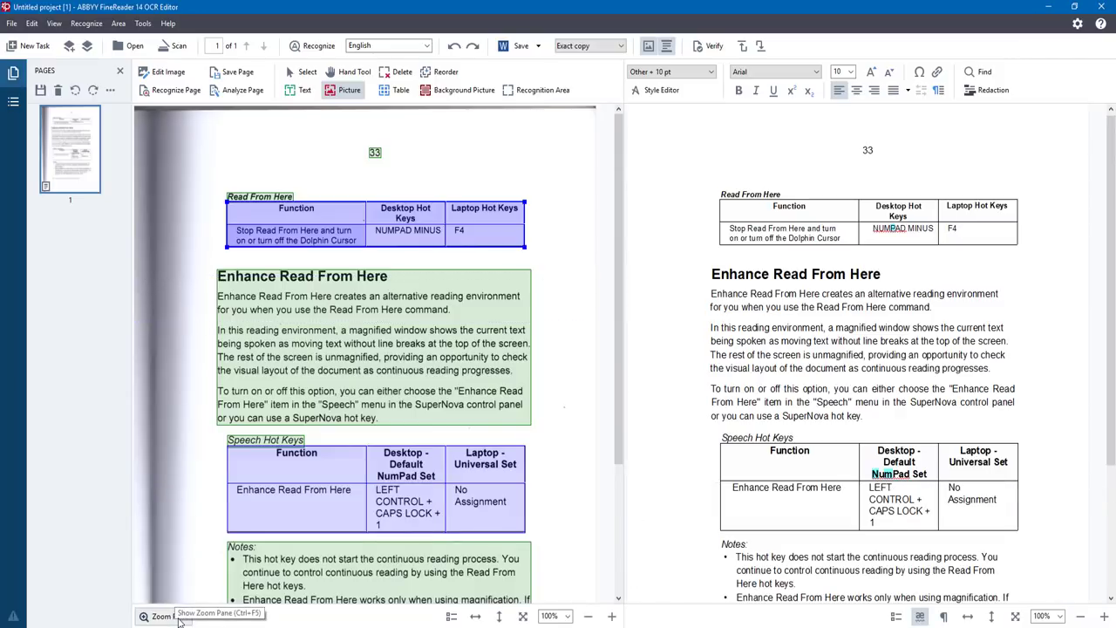
pyautogui.click(193, 536)
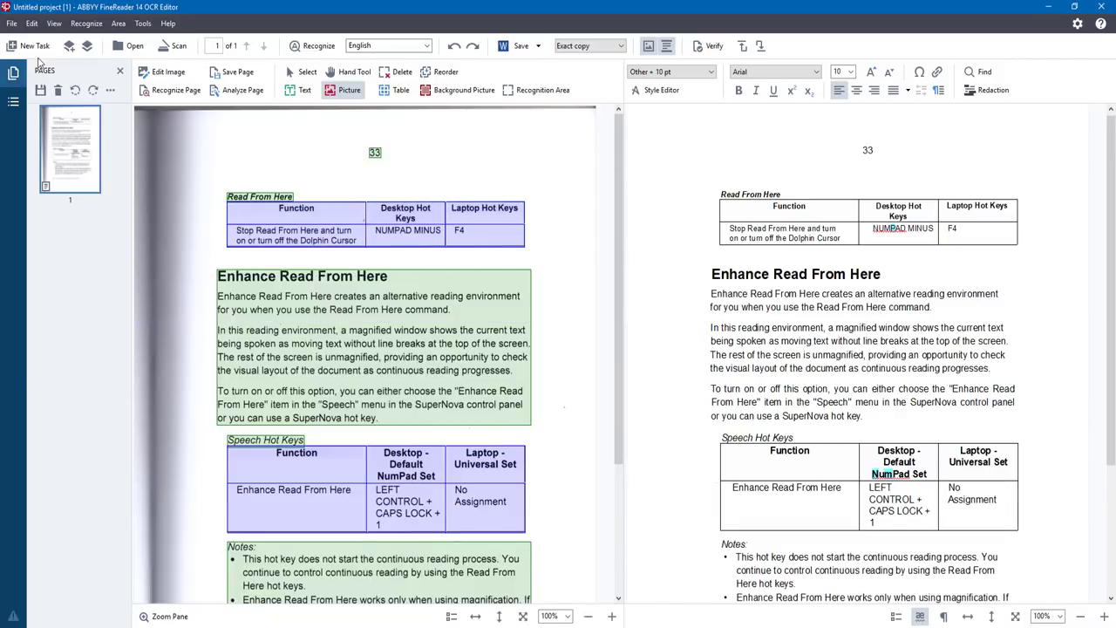
# Step: Dock the Navigation Pane on the Right and the Zoom Pane on the Left
pyautogui.click(52, 25)
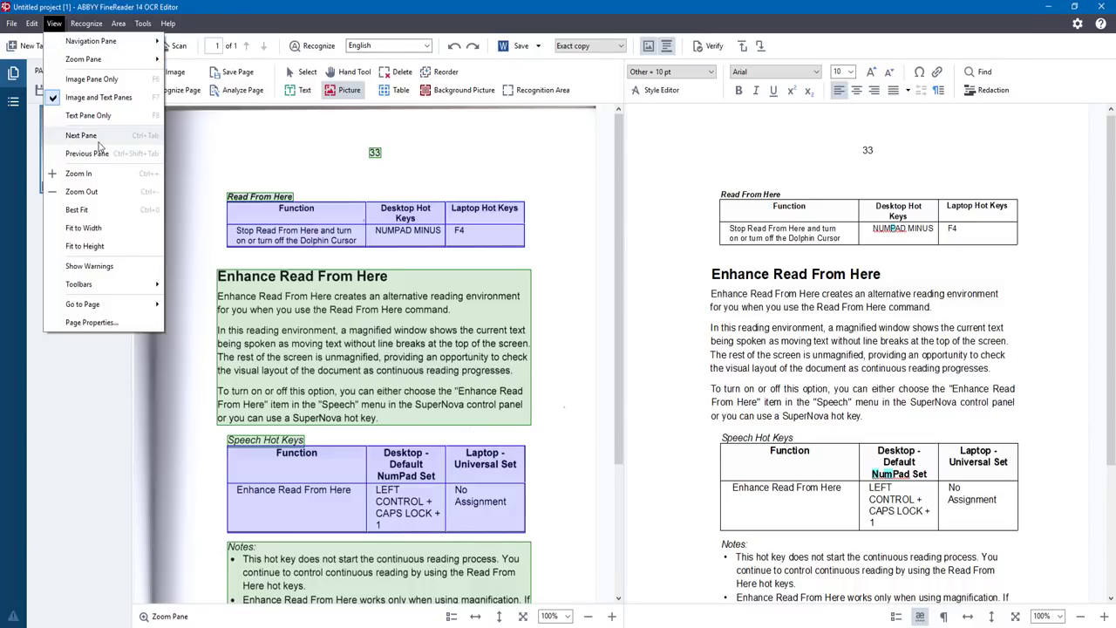
pyautogui.moveTo(97, 49)
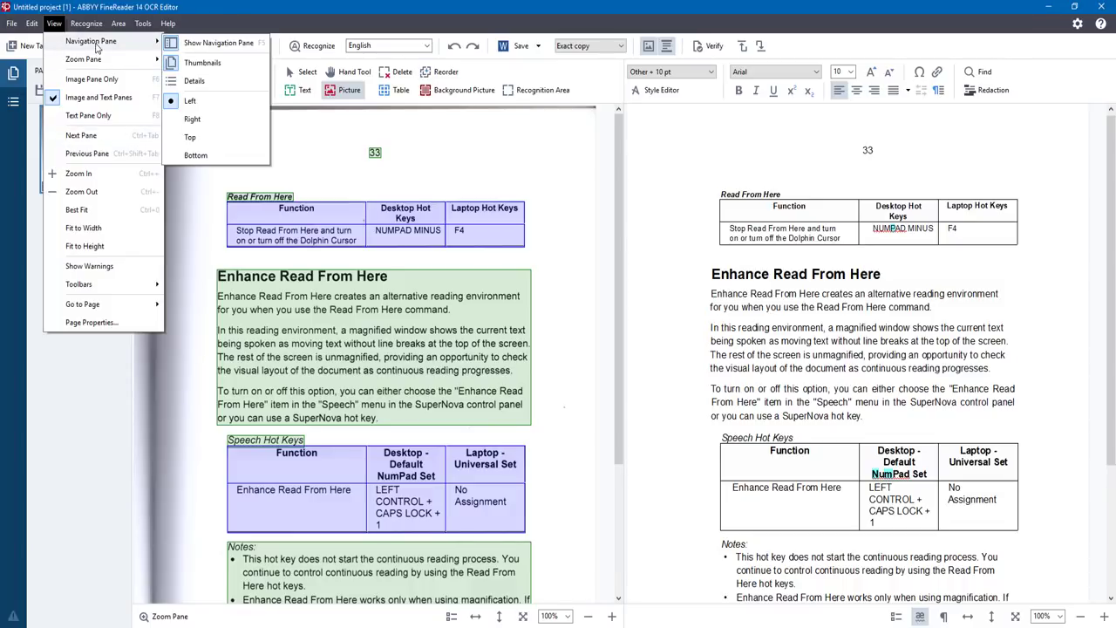
pyautogui.click(192, 118)
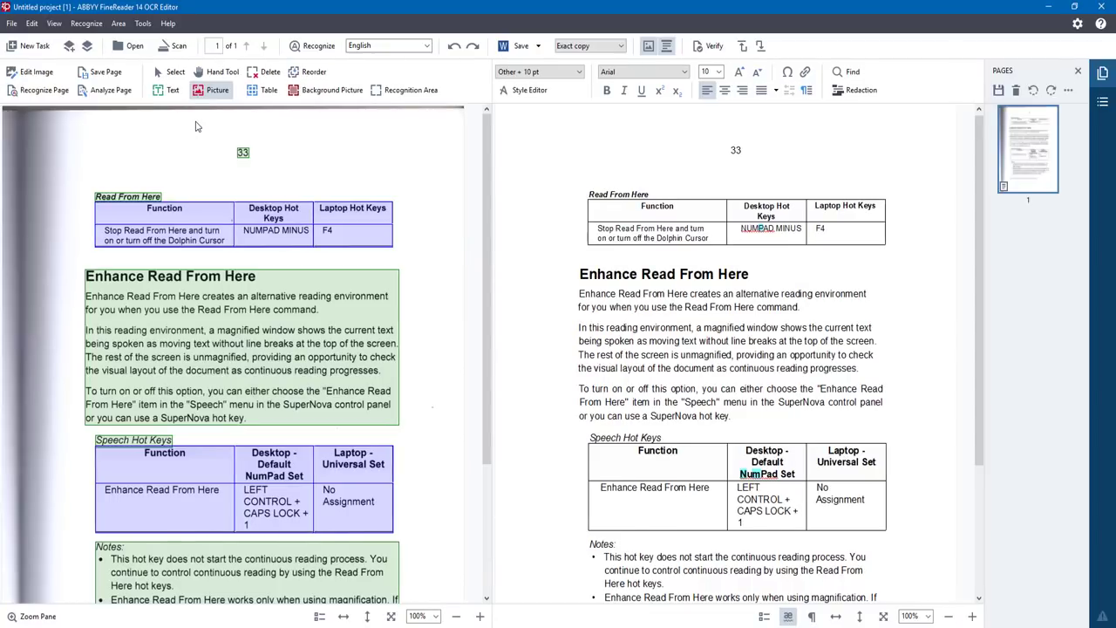
pyautogui.click(54, 23)
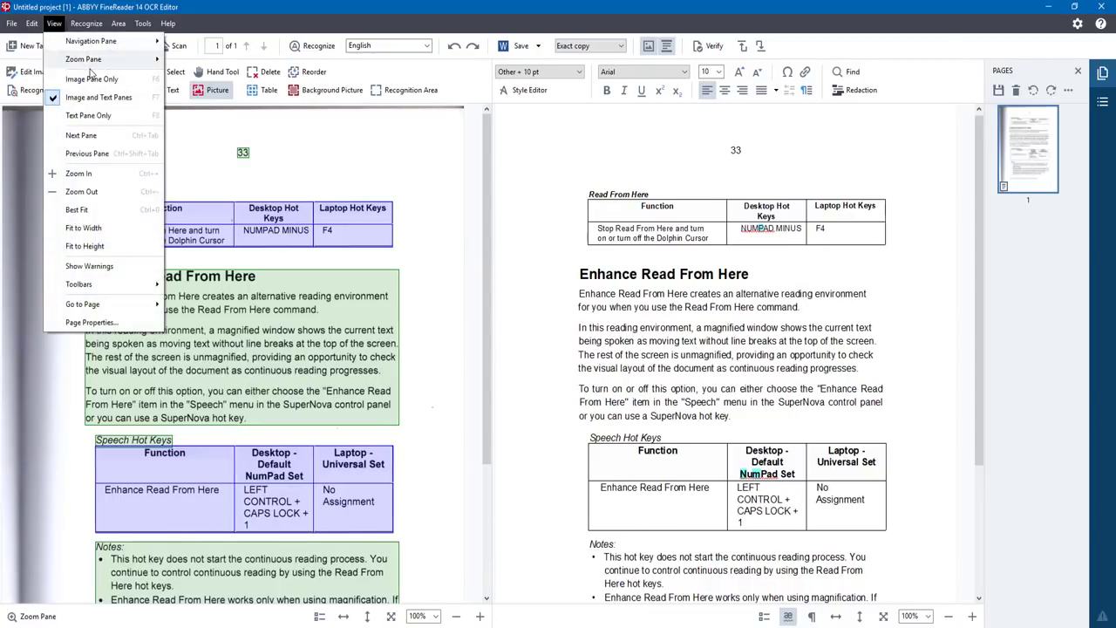
pyautogui.moveTo(94, 63)
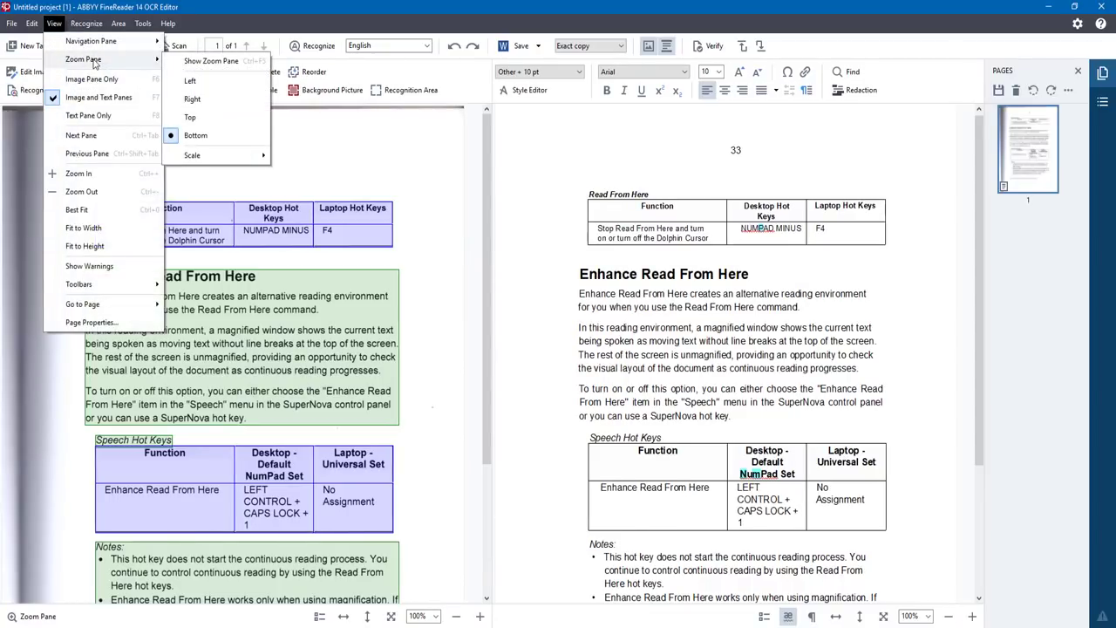
pyautogui.click(199, 80)
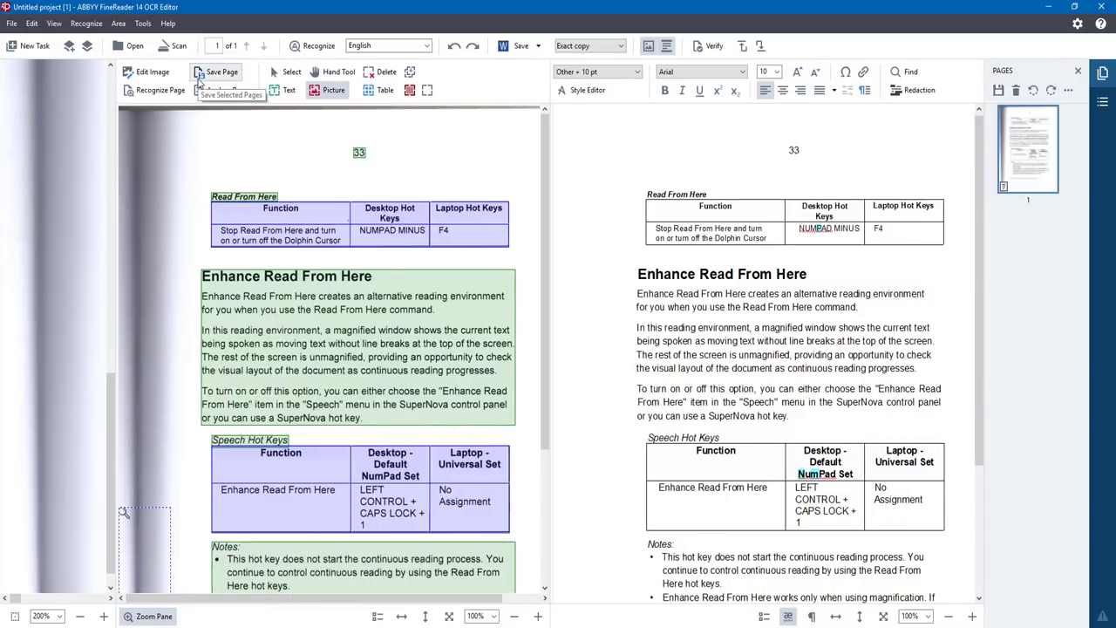
pyautogui.click(54, 24)
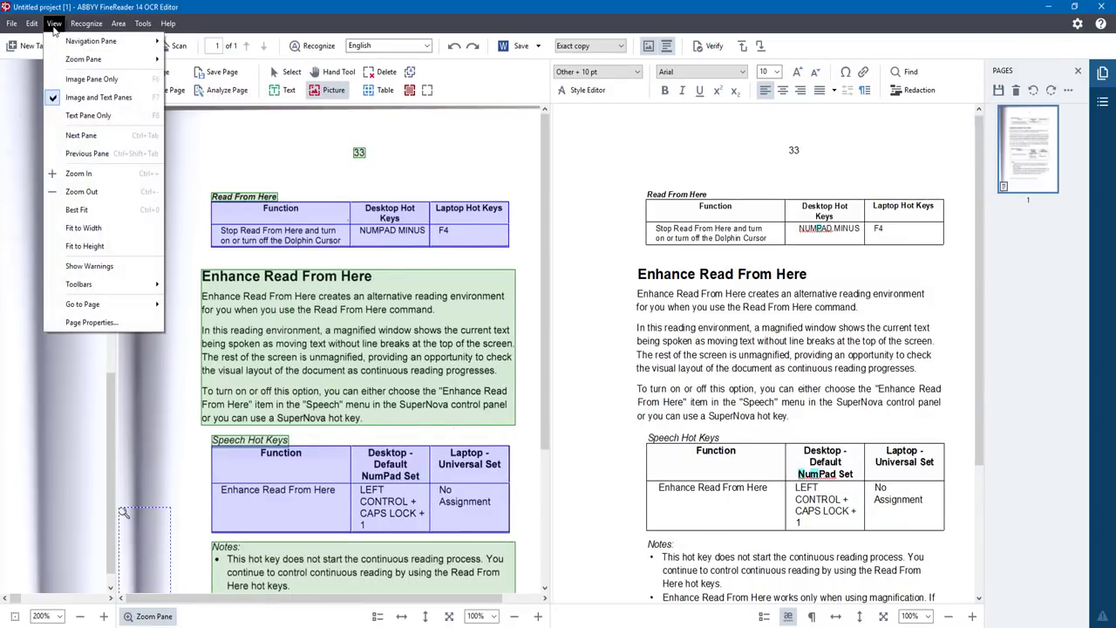
pyautogui.moveTo(77, 28)
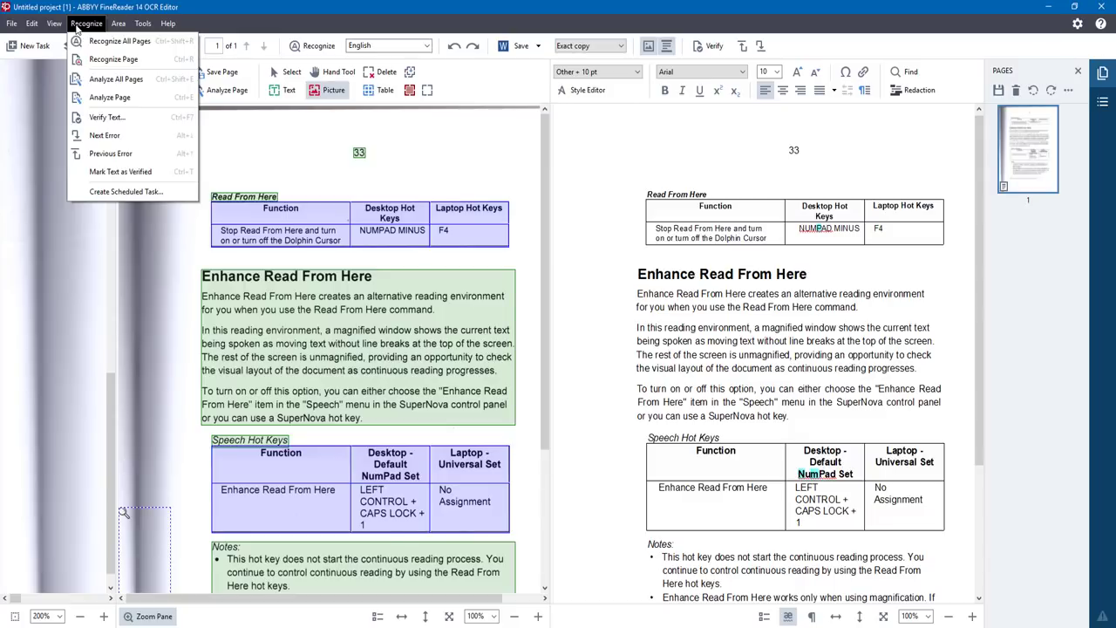
pyautogui.press('Escape')
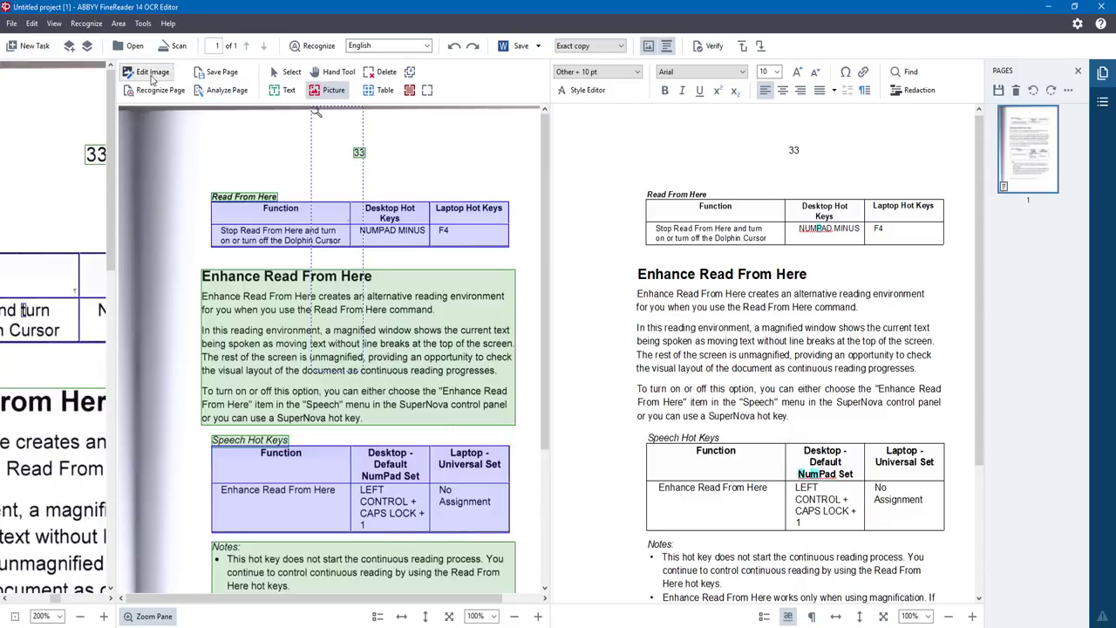
# Step: View the user dictionaries, look through the list of languages, and close the dialog
pyautogui.click(117, 23)
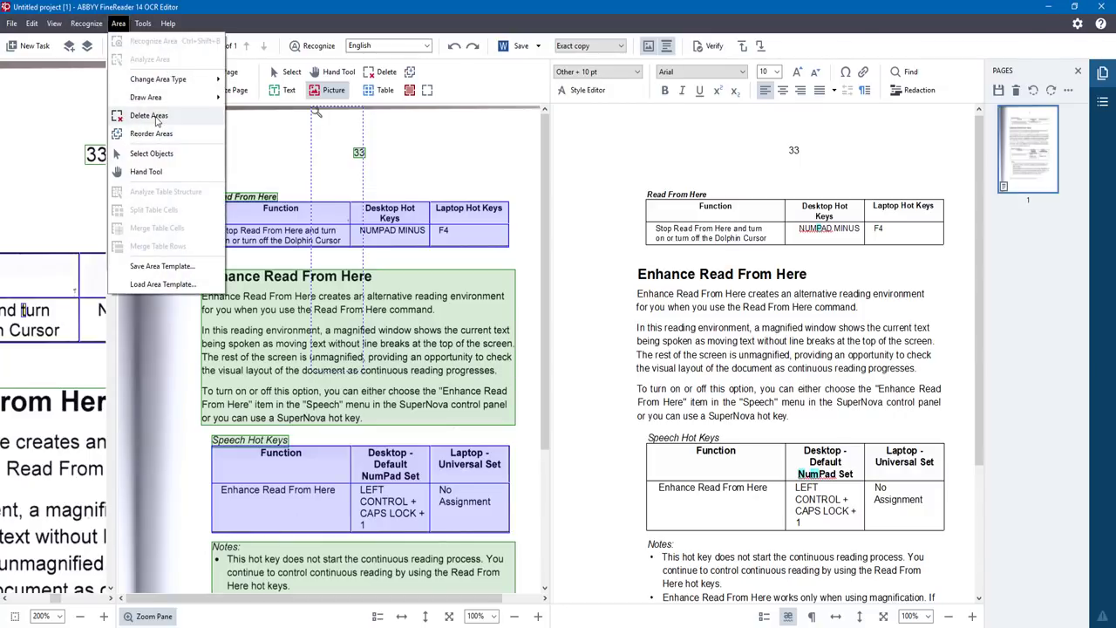
pyautogui.moveTo(143, 26)
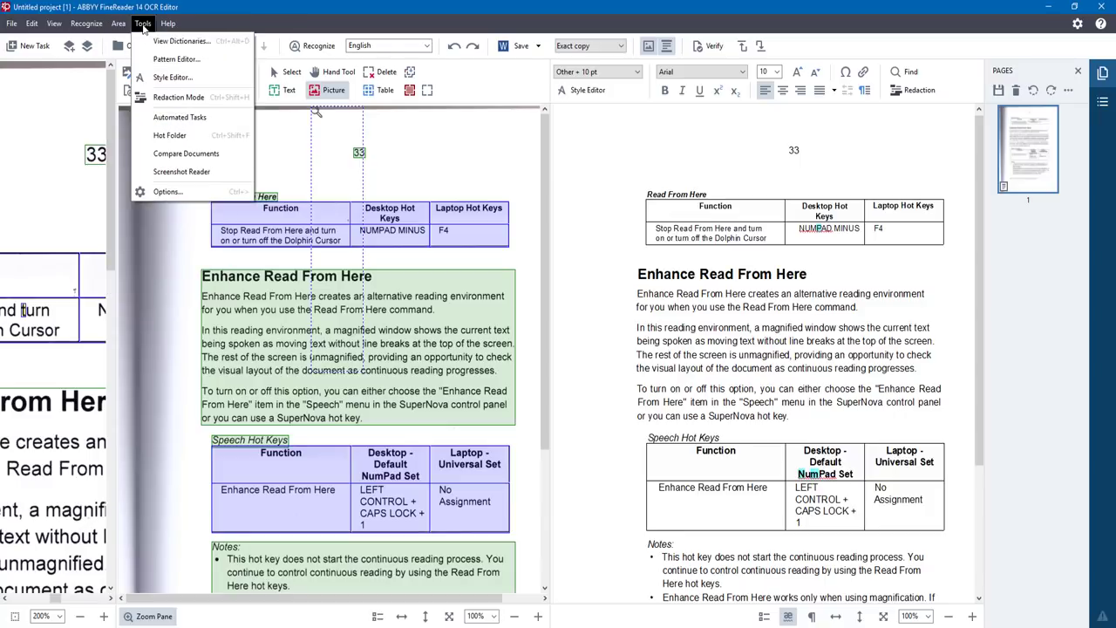
pyautogui.click(180, 41)
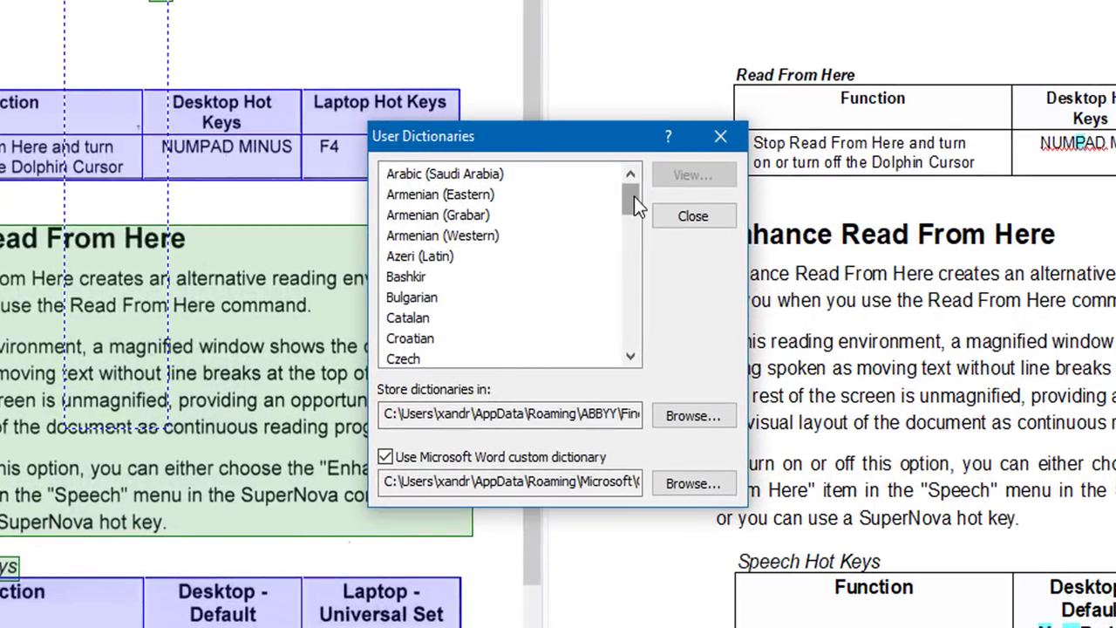
pyautogui.moveTo(634, 196); pyautogui.dragTo(634, 300)
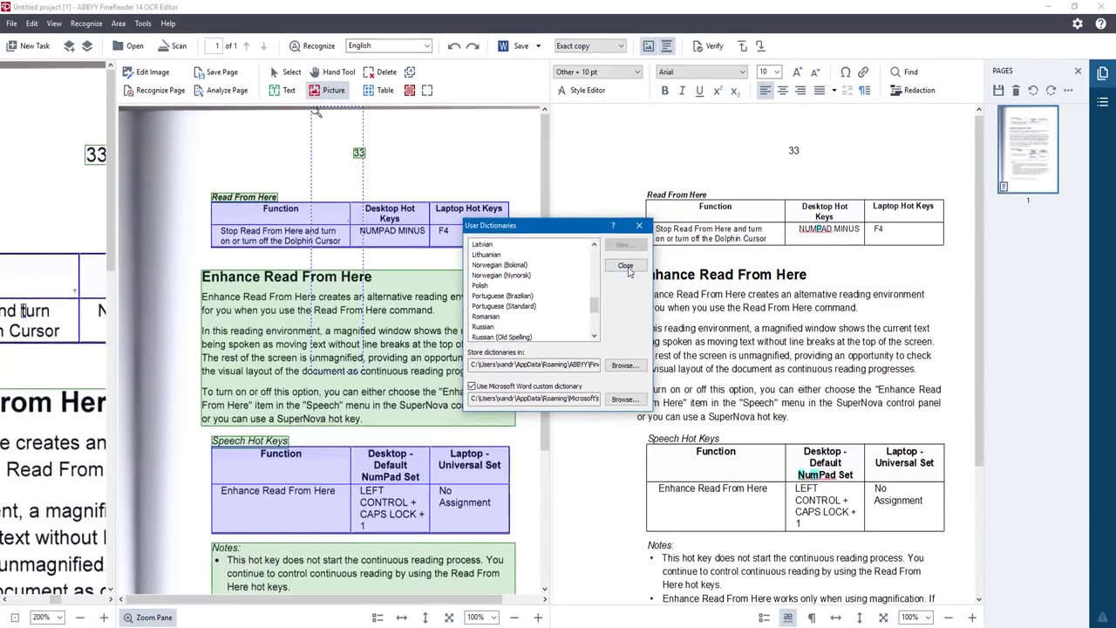
pyautogui.click(633, 260)
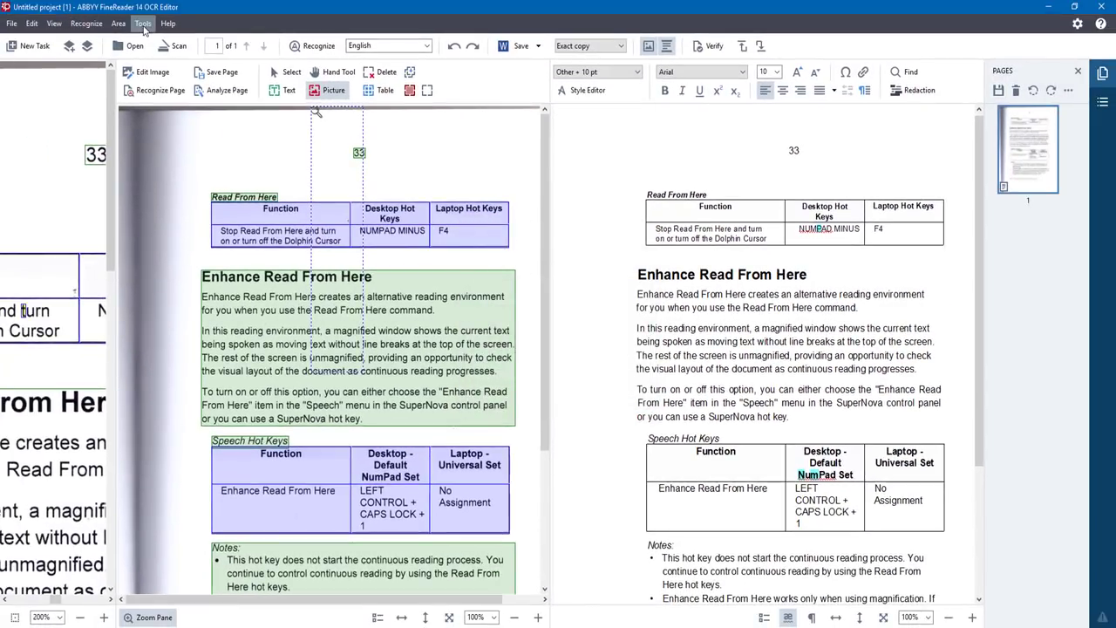
# Step: Start a new automated task with Create new OCR project as its first step, cancel it, and close Automated Tasks
pyautogui.click(144, 23)
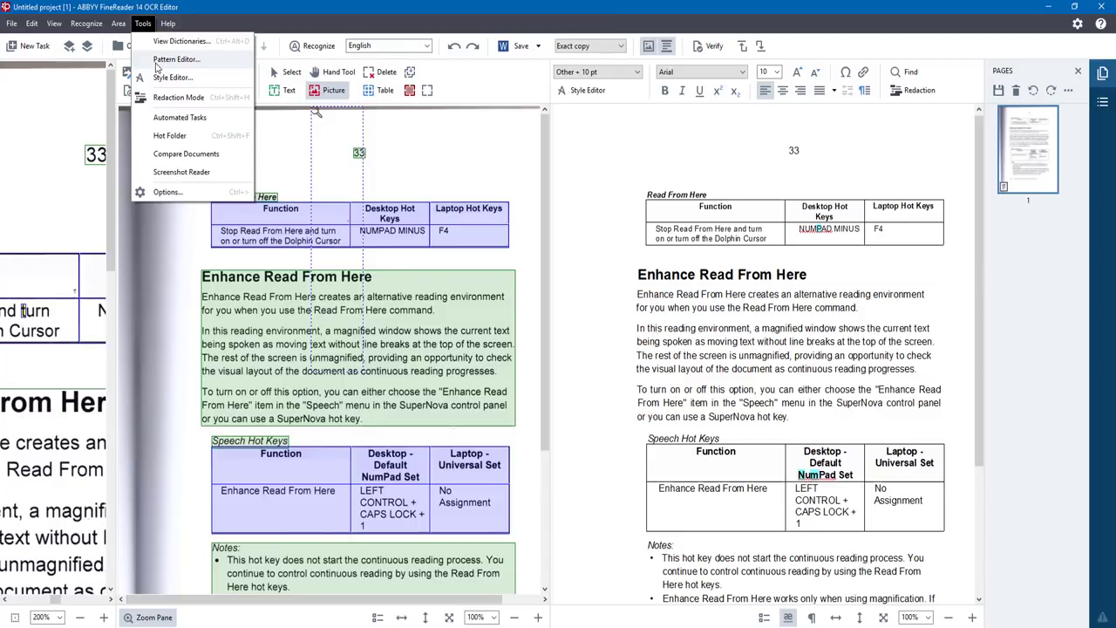
pyautogui.click(181, 118)
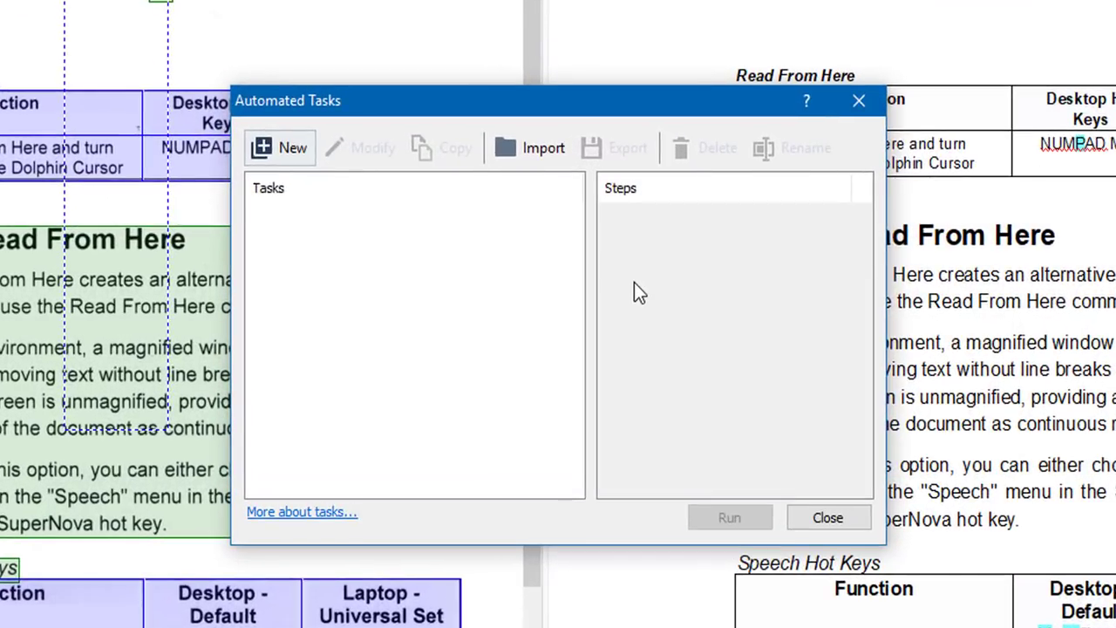
pyautogui.click(279, 147)
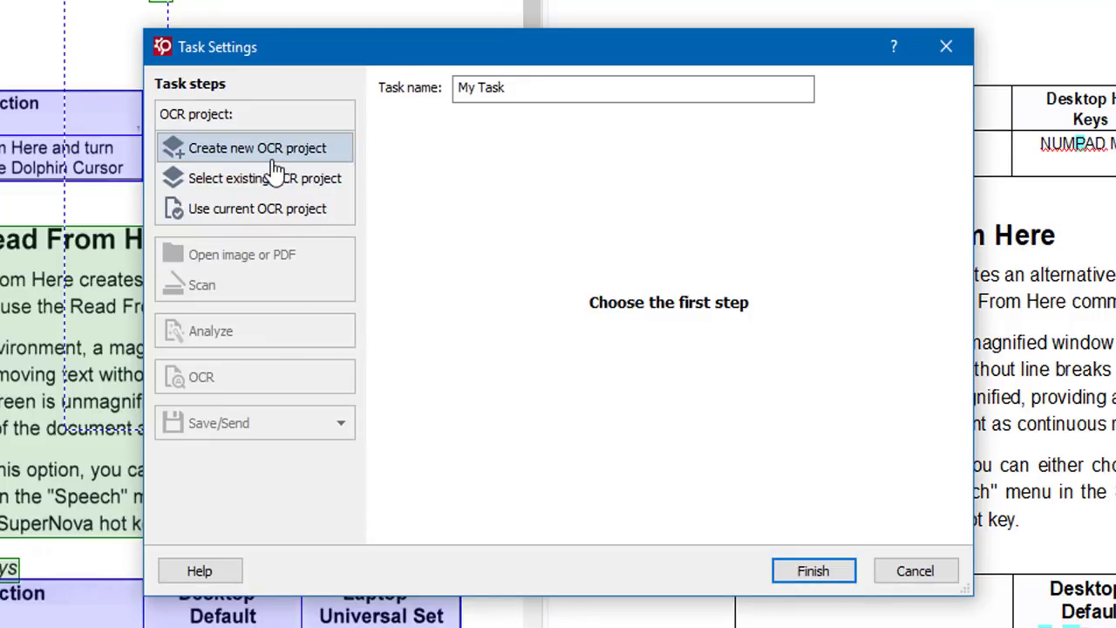
pyautogui.click(272, 153)
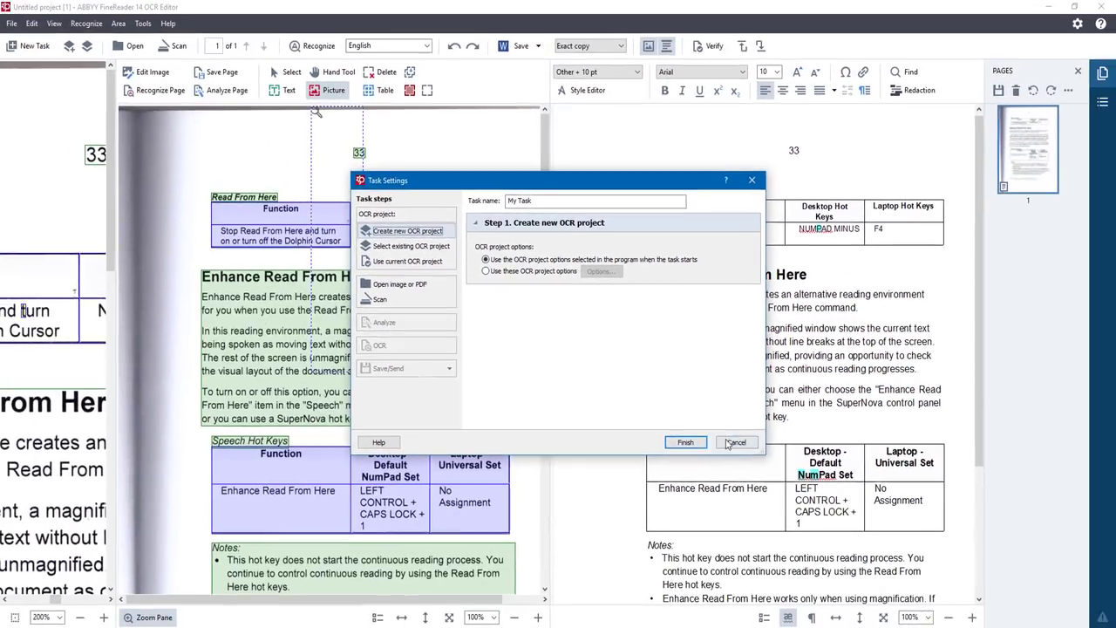
pyautogui.press('Escape')
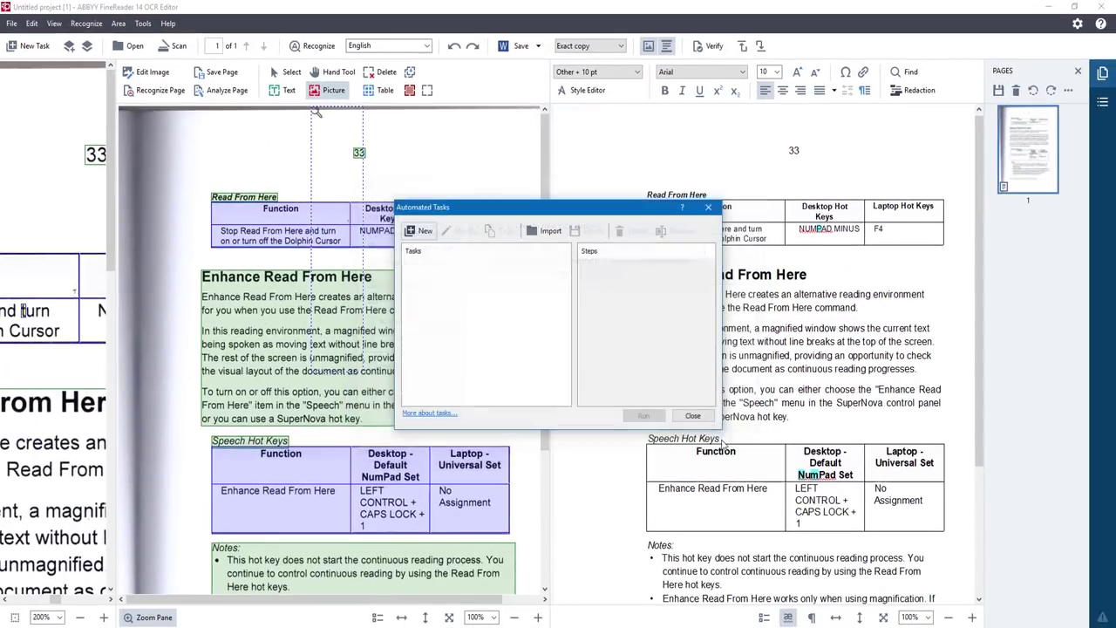
pyautogui.click(707, 209)
# Step: Launch ABBYY Screenshot Reader and move its window over the recognized text
pyautogui.click(141, 23)
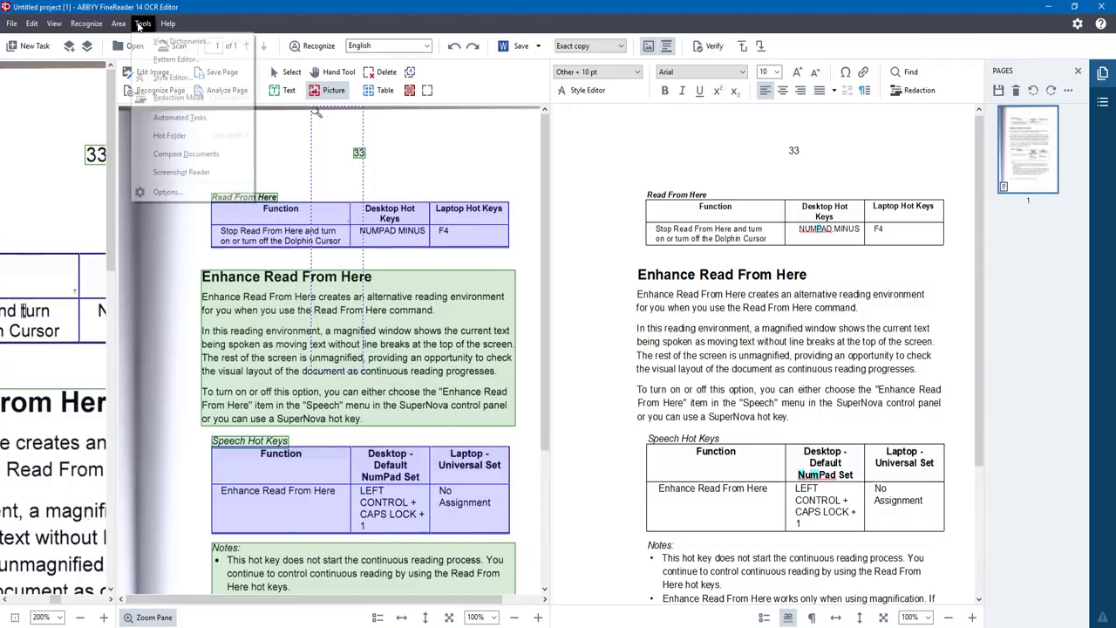
pyautogui.click(205, 173)
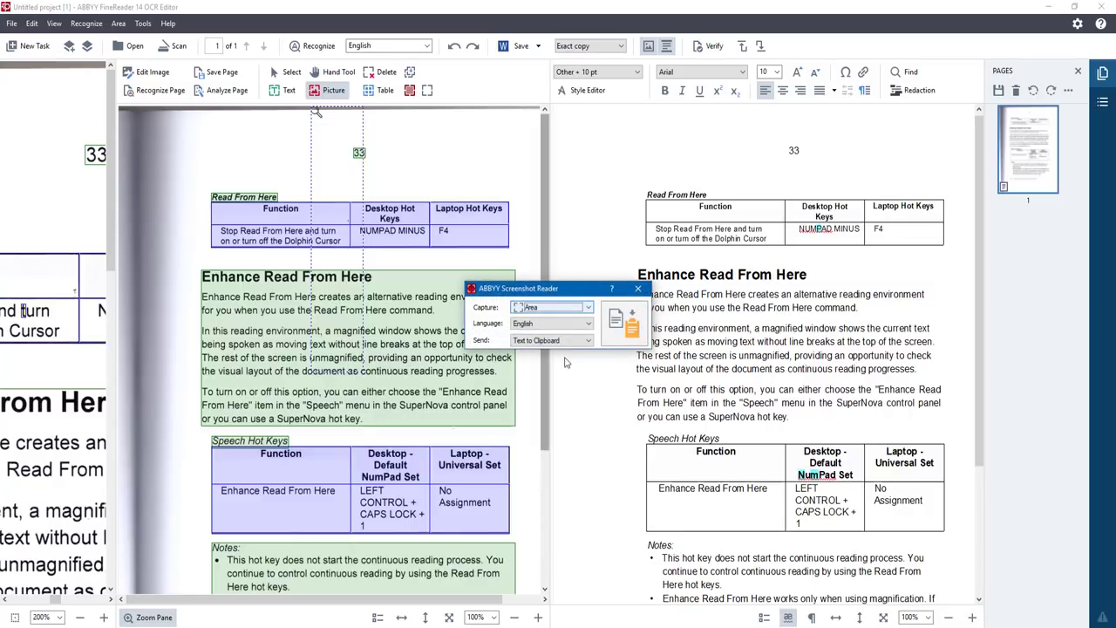
pyautogui.moveTo(571, 293); pyautogui.dragTo(792, 190)
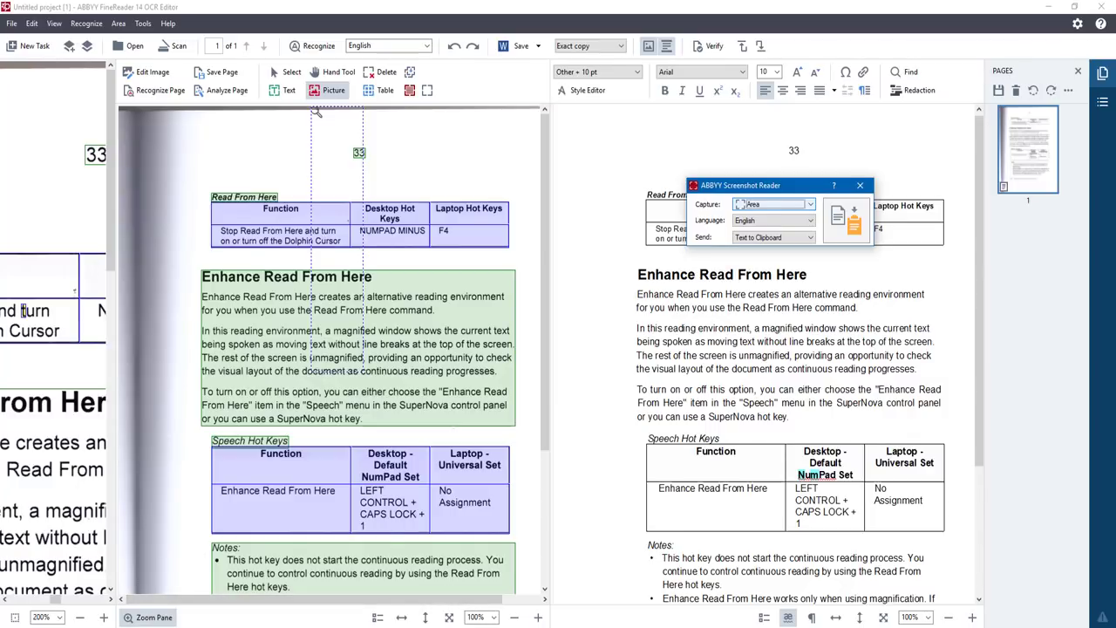
# Step: Switch to the Chrome browser, search for "google books", and open the Google Books site
pyautogui.click(261, 570)
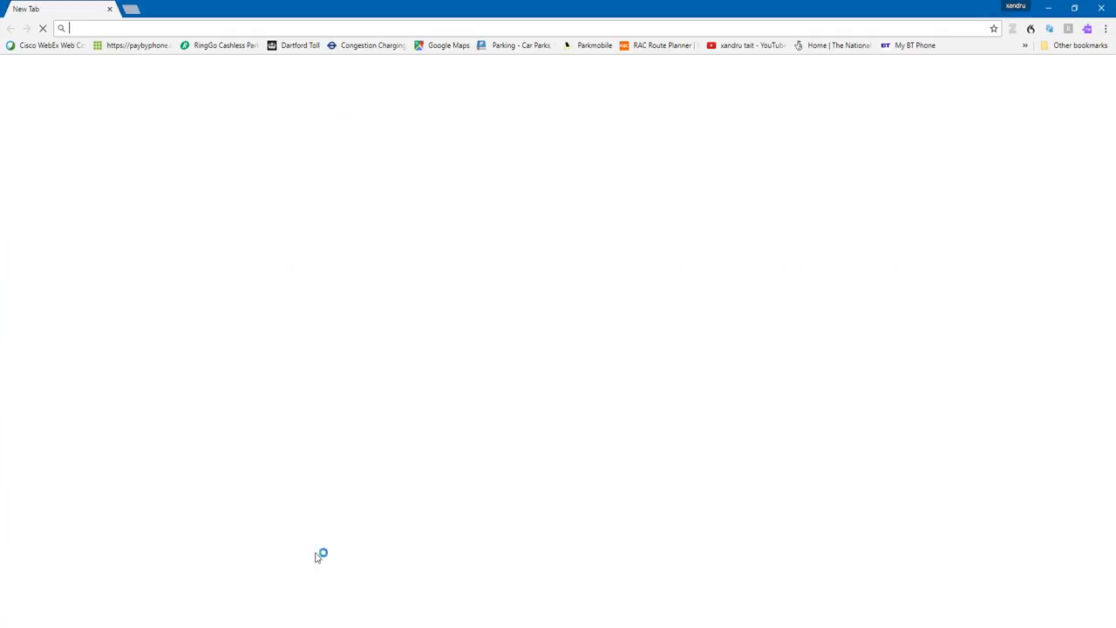
pyautogui.click(392, 234)
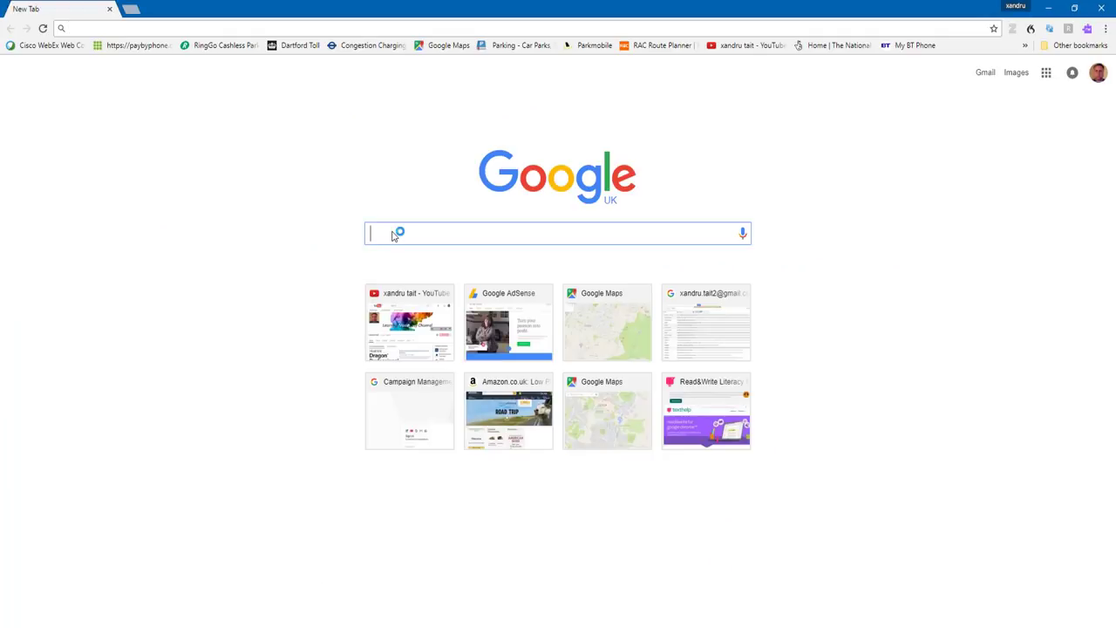
pyautogui.write('g')
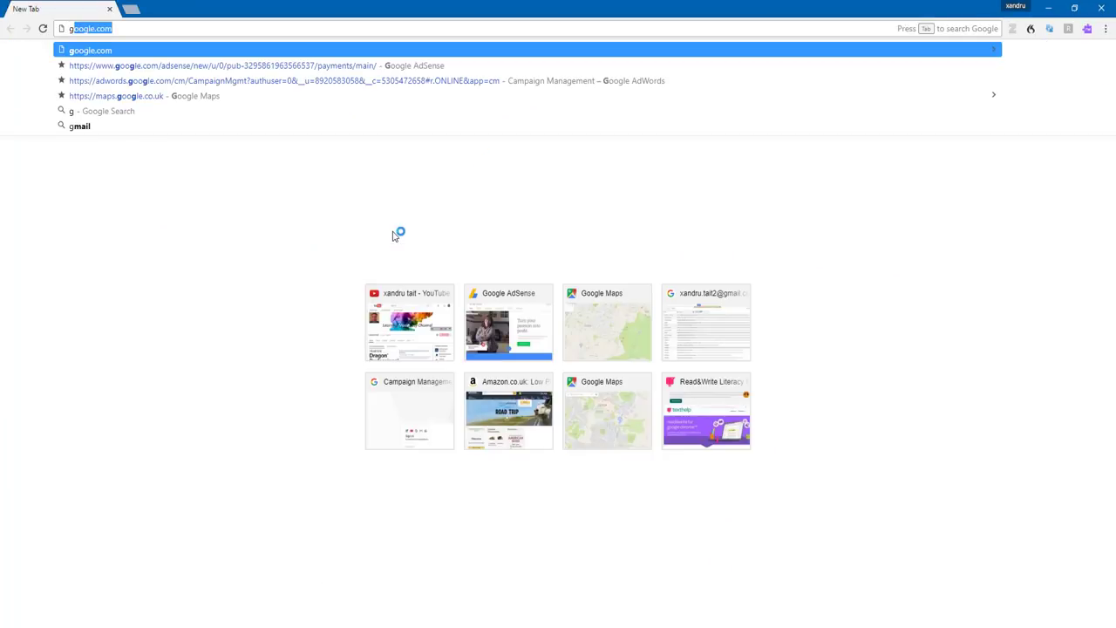
pyautogui.write('oogle books')
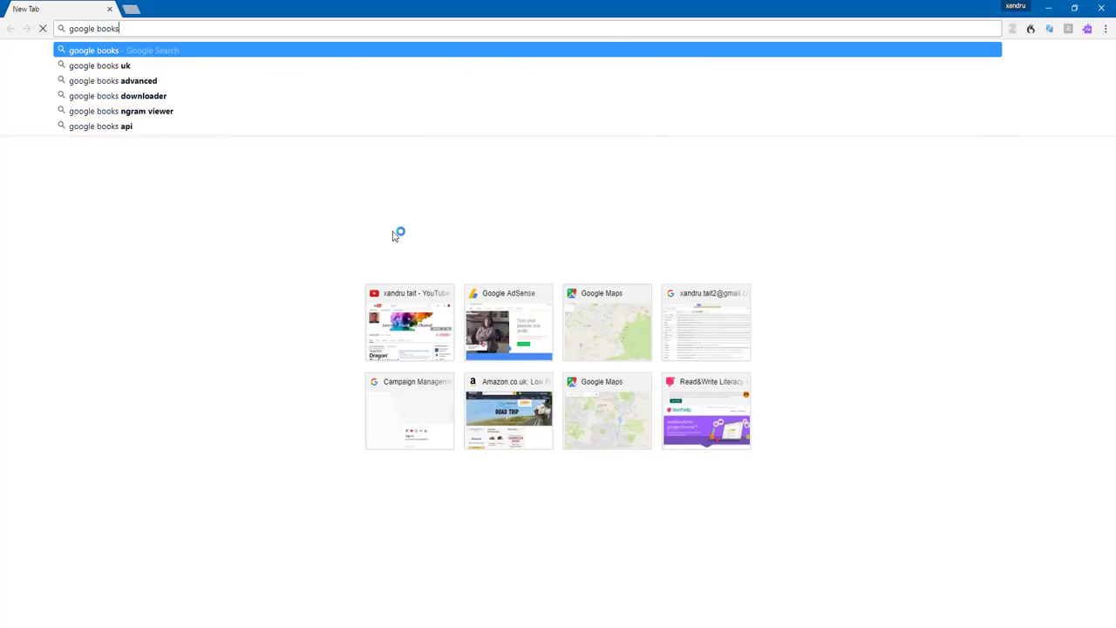
pyautogui.press('Return')
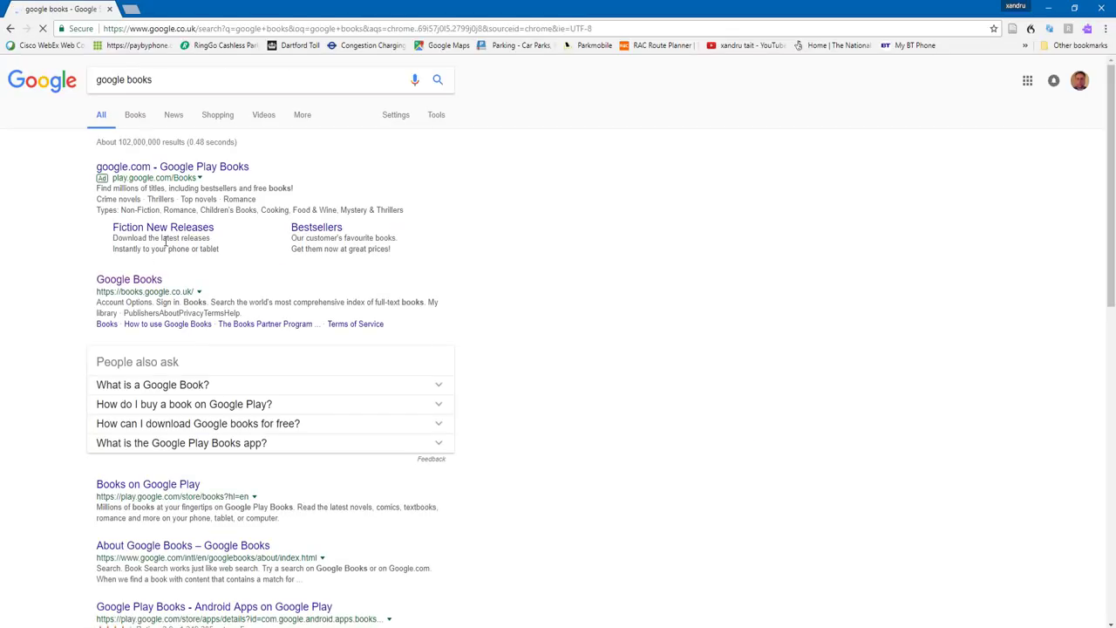
pyautogui.click(112, 279)
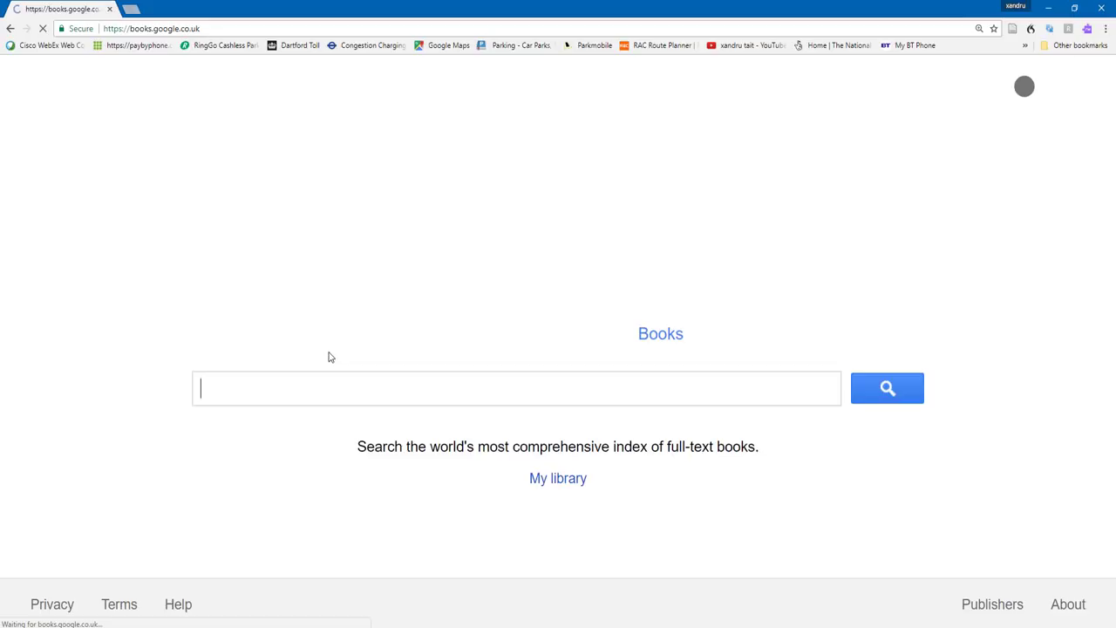
# Step: Search Google Books for "science", open The Science of Interstellar, and find the page beginning "One of the great pleasures of working on Interstellar"
pyautogui.write('science')
pyautogui.press('Return')
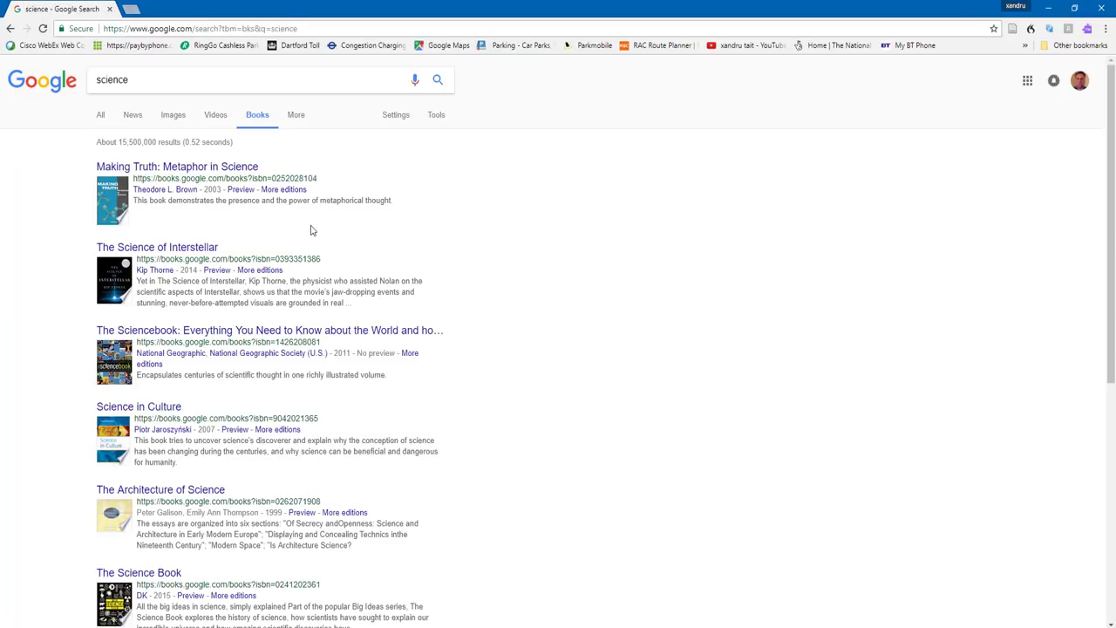
pyautogui.click(170, 252)
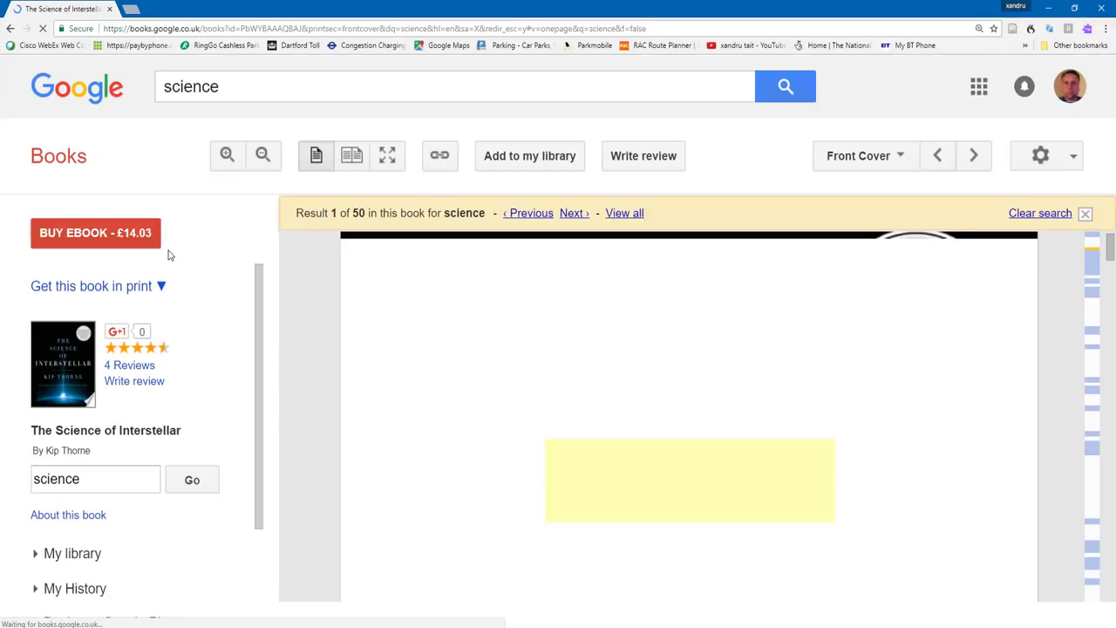
pyautogui.scroll(-10, 704, 421)
pyautogui.scroll(-5, 704, 421)
pyautogui.scroll(-6, 700, 423)
pyautogui.scroll(5, 699, 424)
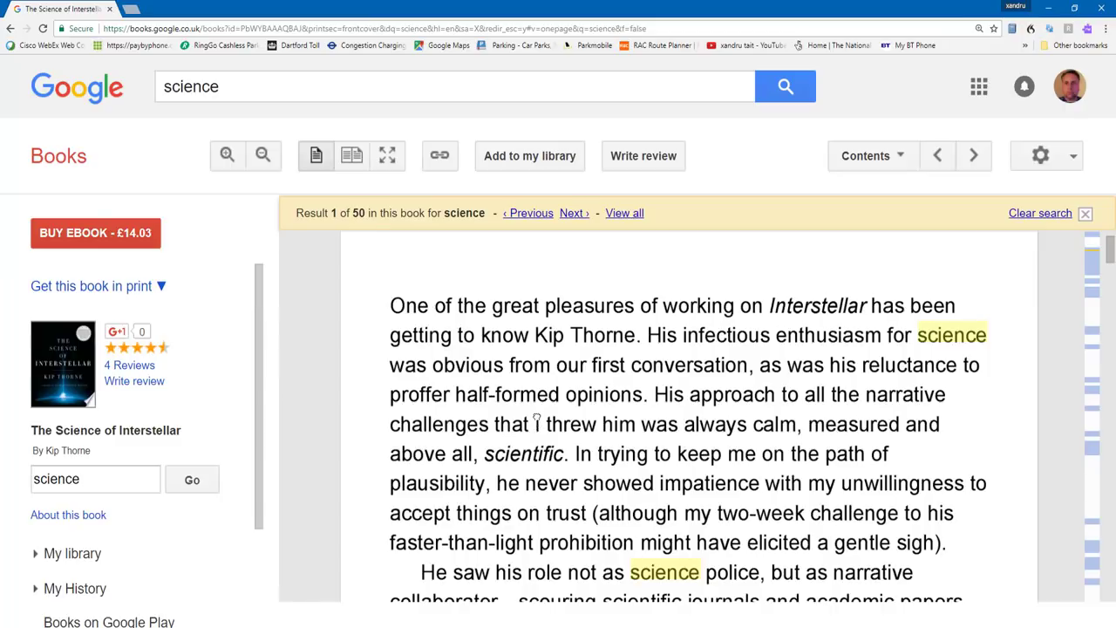
pyautogui.moveTo(538, 421); pyautogui.dragTo(537, 415)
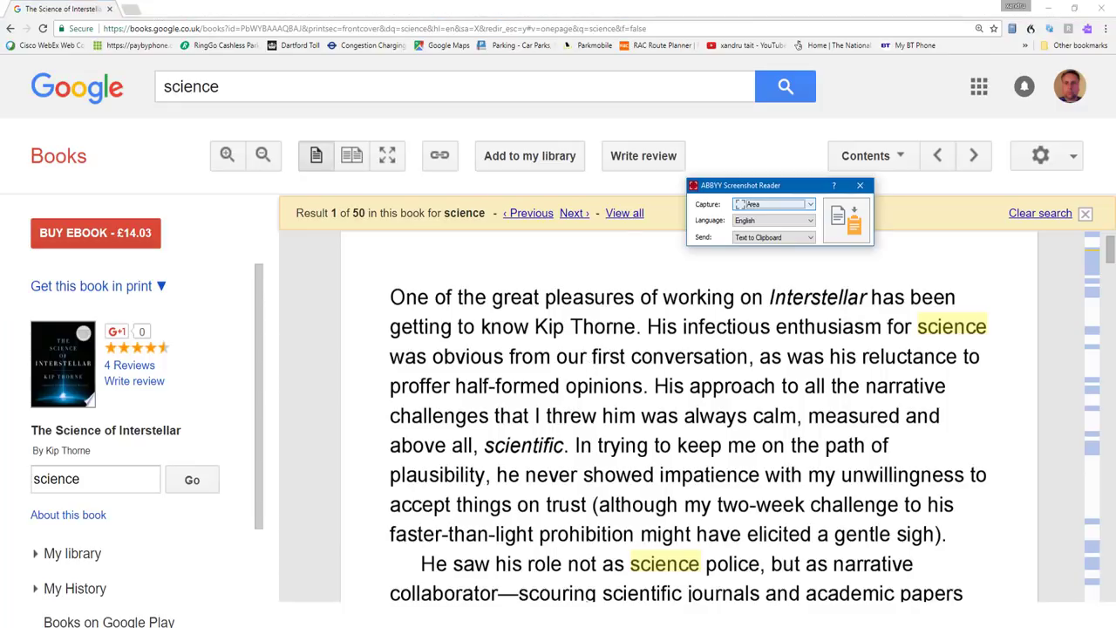
# Step: Move Screenshot Reader clear of the book text and configure it to capture an area in English, sending text to Microsoft Word
pyautogui.moveTo(733, 183); pyautogui.dragTo(200, 174)
pyautogui.click(392, 248)
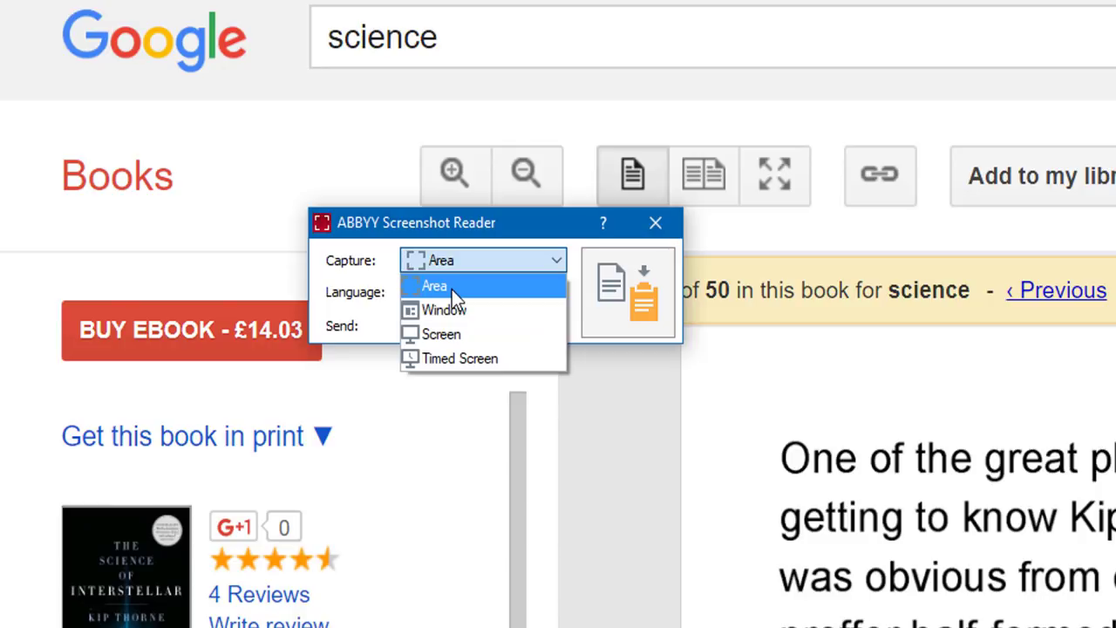
pyautogui.click(451, 290)
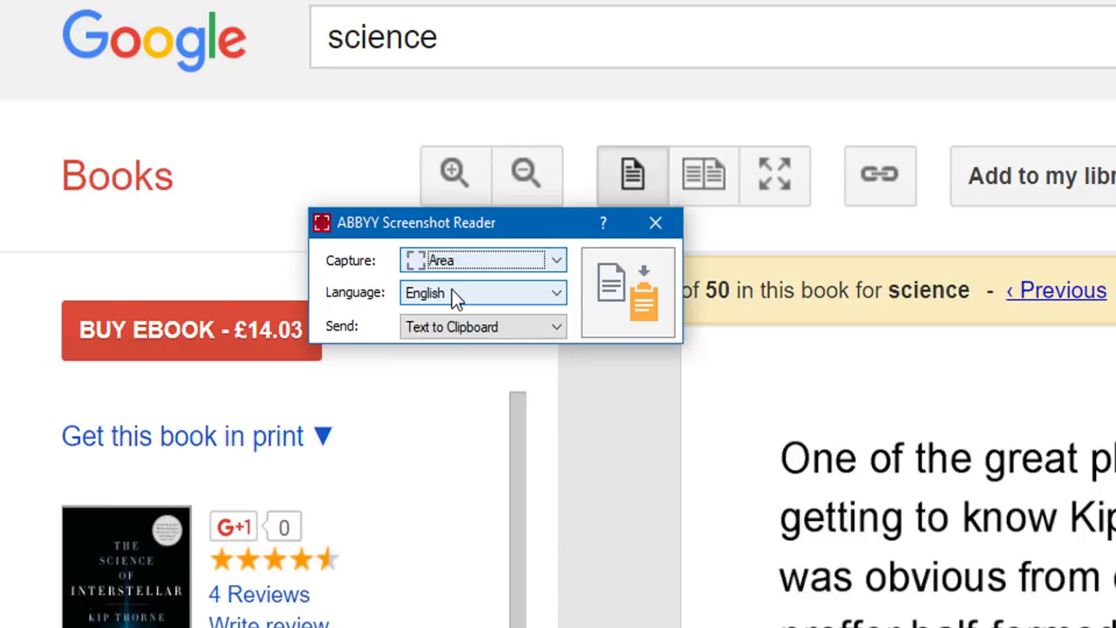
pyautogui.click(450, 296)
pyautogui.click(450, 295)
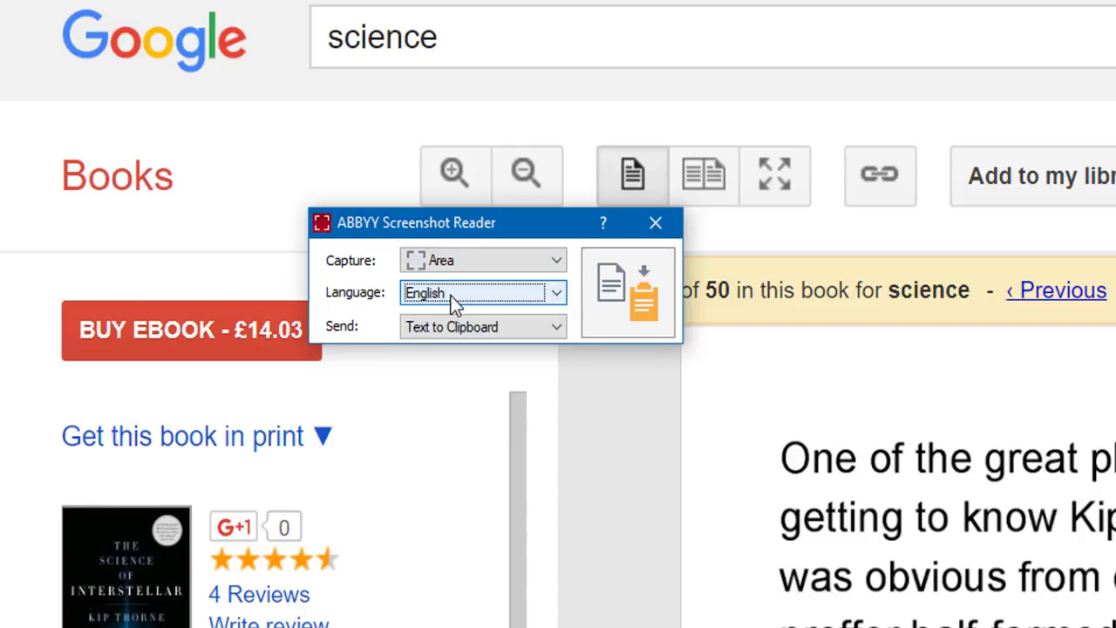
pyautogui.click(464, 327)
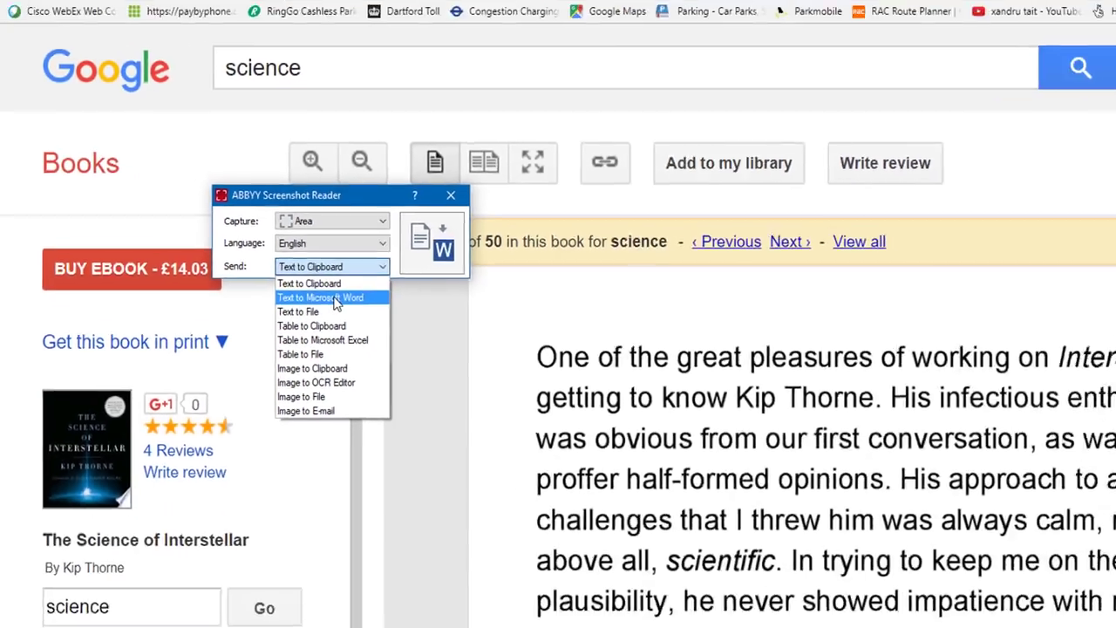
pyautogui.click(484, 370)
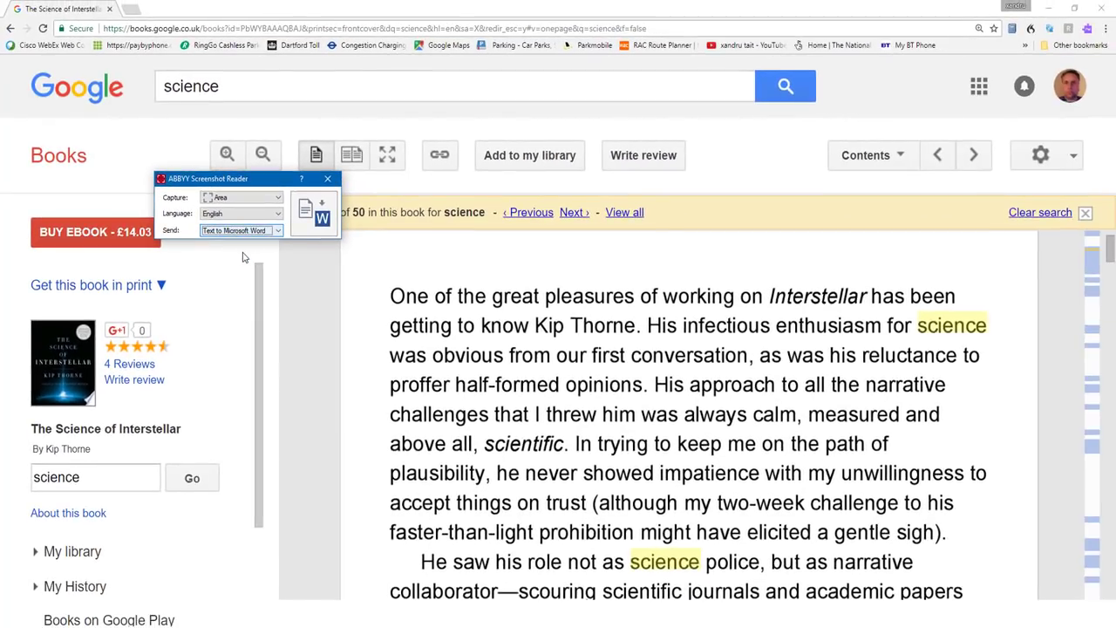
# Step: Capture the book passage from "One of the great pleasures" through "but as narrative" to Microsoft Word
pyautogui.click(318, 214)
pyautogui.moveTo(367, 253)
pyautogui.mouseDown()
pyautogui.moveTo(398, 312)
pyautogui.moveTo(1037, 562)
pyautogui.moveTo(1052, 581)
pyautogui.mouseUp()
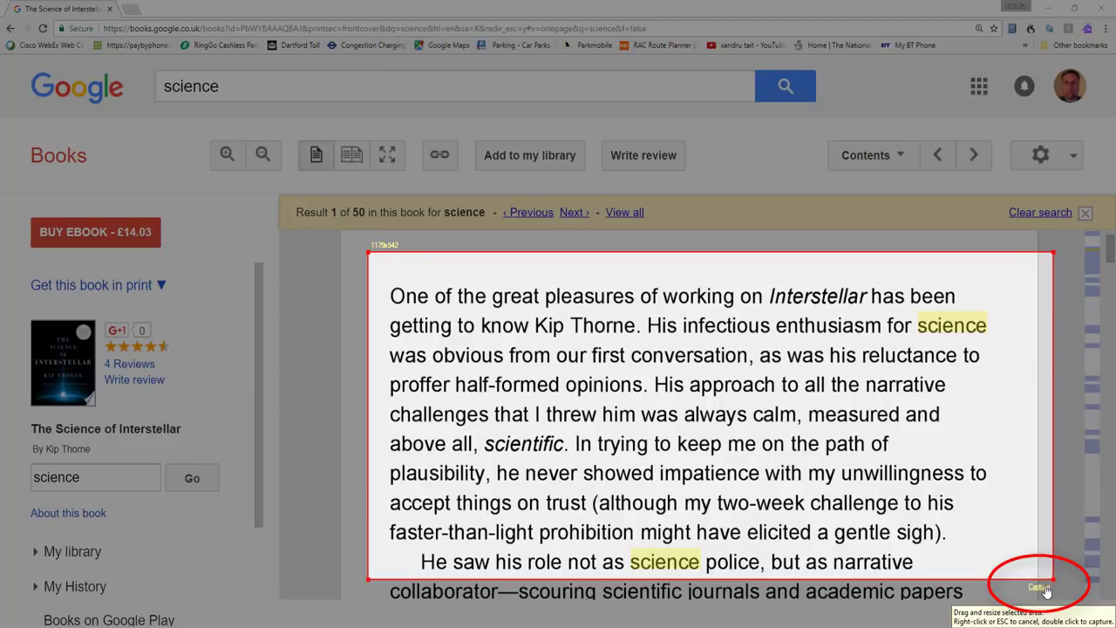
pyautogui.click(1041, 588)
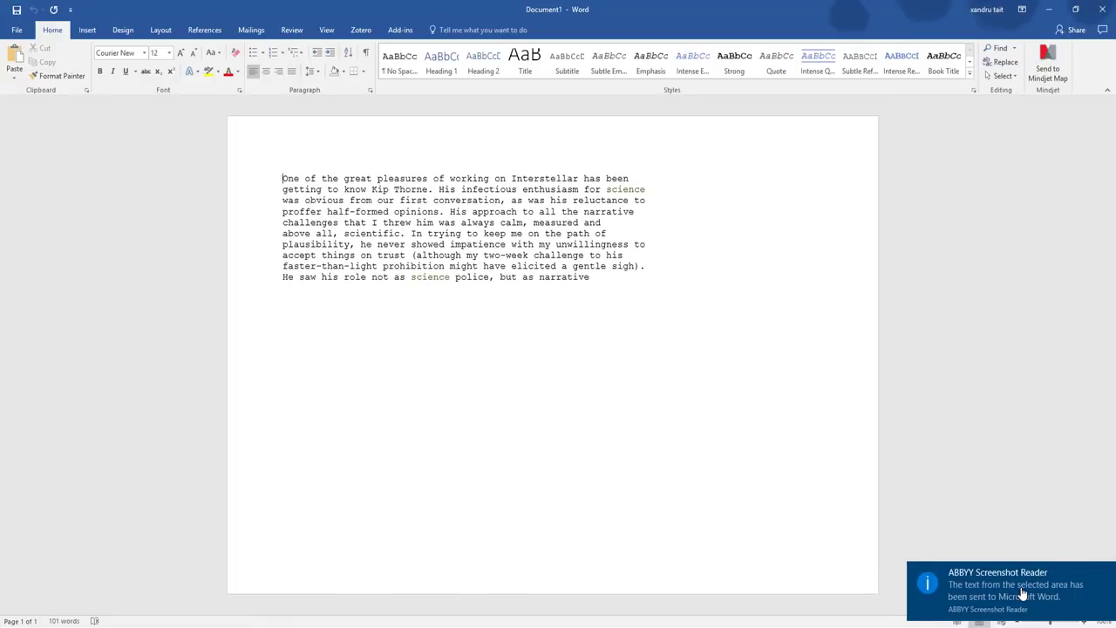
# Step: Delete the characters "always ca" from "always calm" in the captured Word text
pyautogui.click(508, 222)
pyautogui.press('Delete')
pyautogui.press('BackSpace')
pyautogui.press('BackSpace')
pyautogui.press('BackSpace')
pyautogui.press('BackSpace')
pyautogui.press('BackSpace')
pyautogui.press('BackSpace')
pyautogui.press('BackSpace')
pyautogui.press('BackSpace')
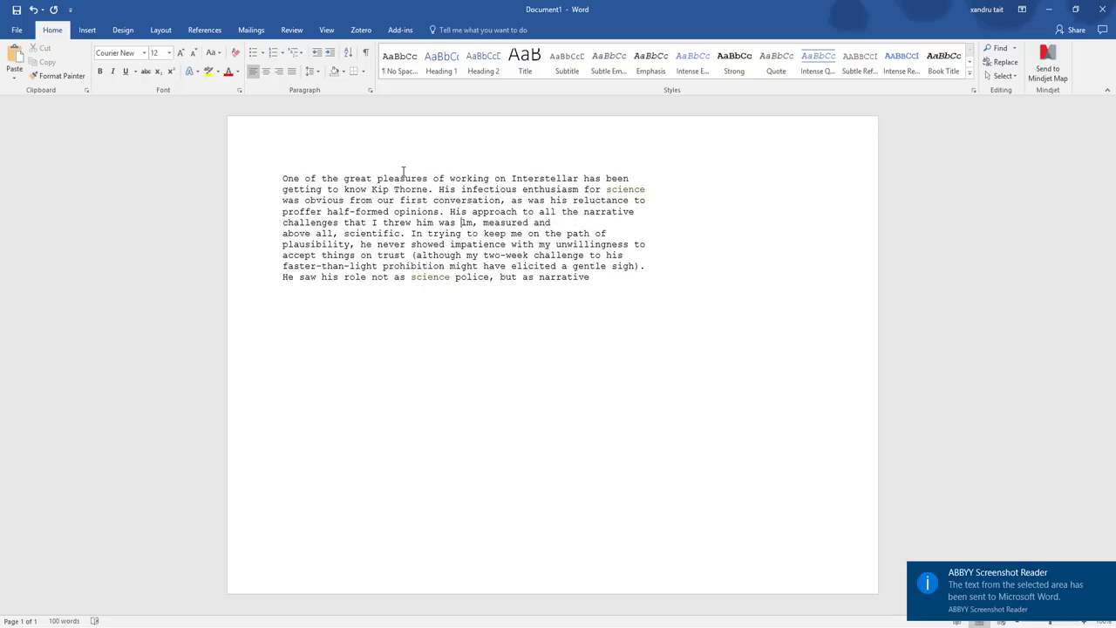
# Step: Highlight in yellow the text from "pleasures" to "enthusiasm" and from "In trying to keep me" to "although my"
pyautogui.moveTo(377, 178); pyautogui.dragTo(580, 190)
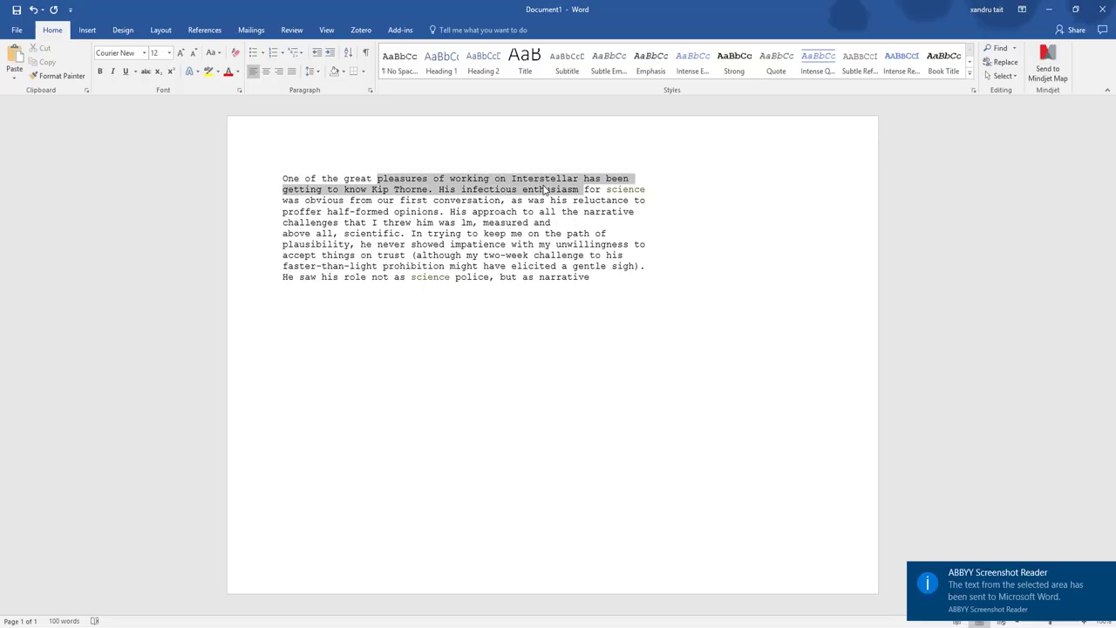
pyautogui.click(208, 71)
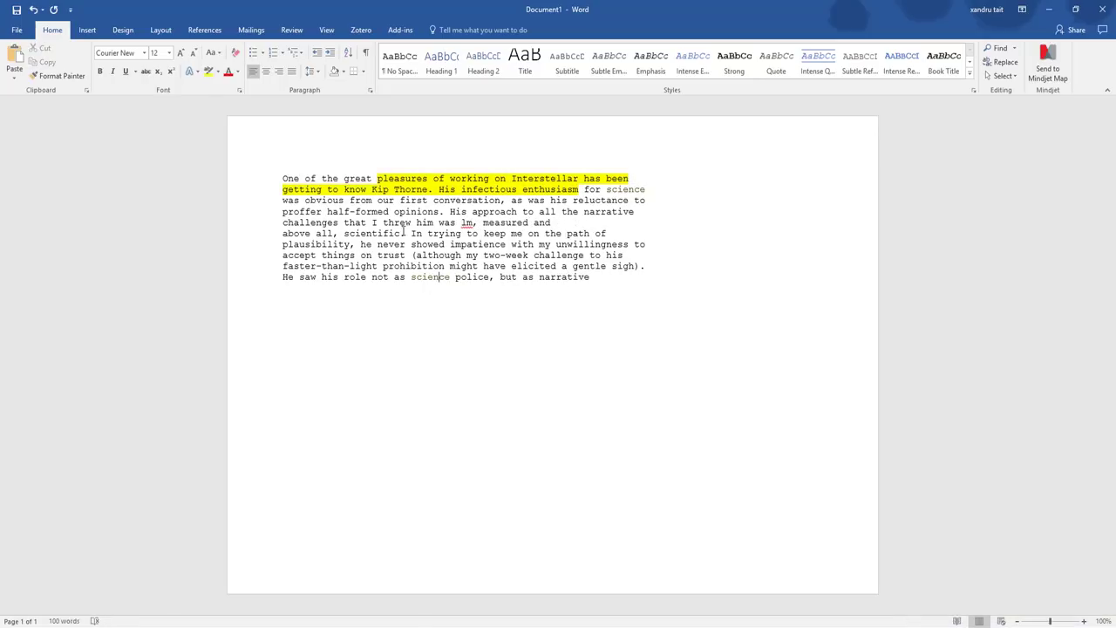
pyautogui.moveTo(401, 233); pyautogui.dragTo(482, 255)
pyautogui.click(209, 72)
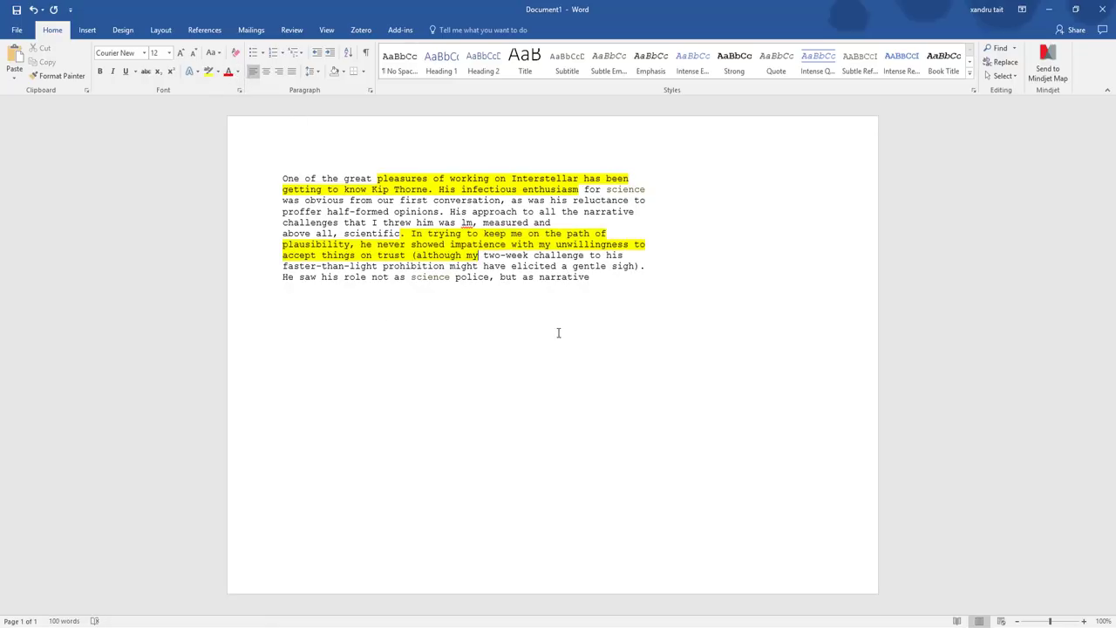
# Step: Close the Word document without saving its changes
pyautogui.click(1111, 10)
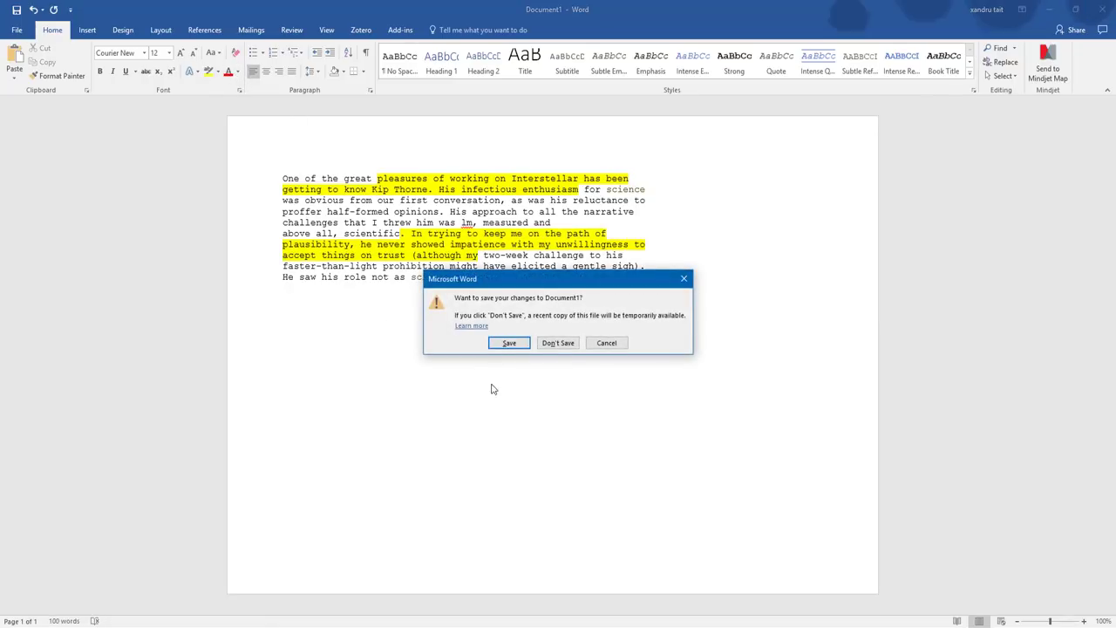
pyautogui.click(561, 345)
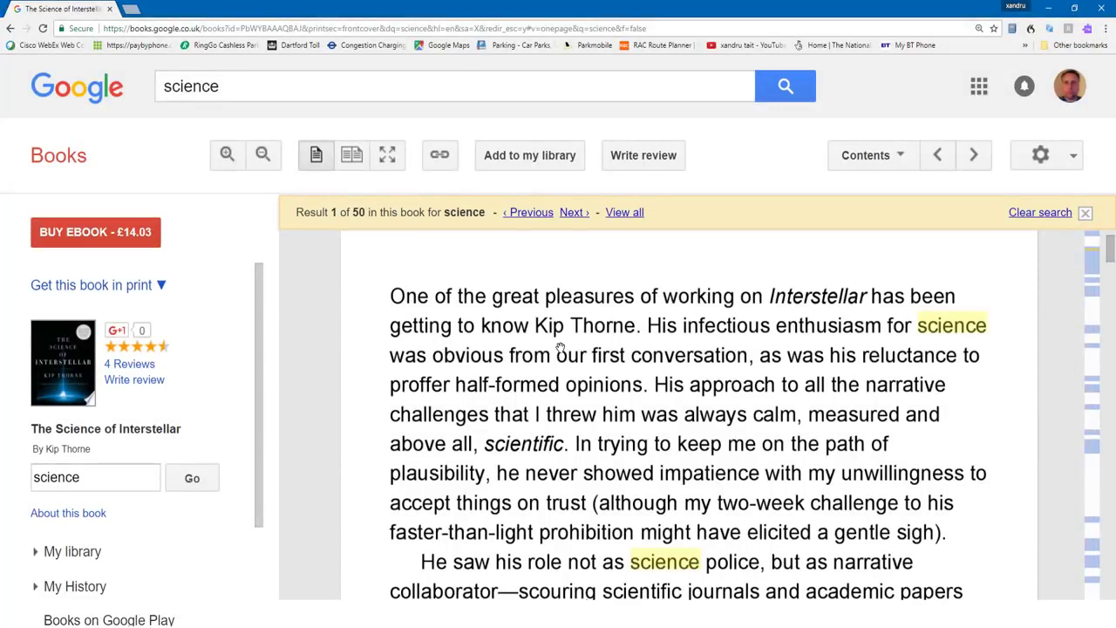
# Step: Switch to Untitled project [1] in ABBYY FineReader 14 OCR Editor and display the available help commands
pyautogui.moveTo(469, 624)
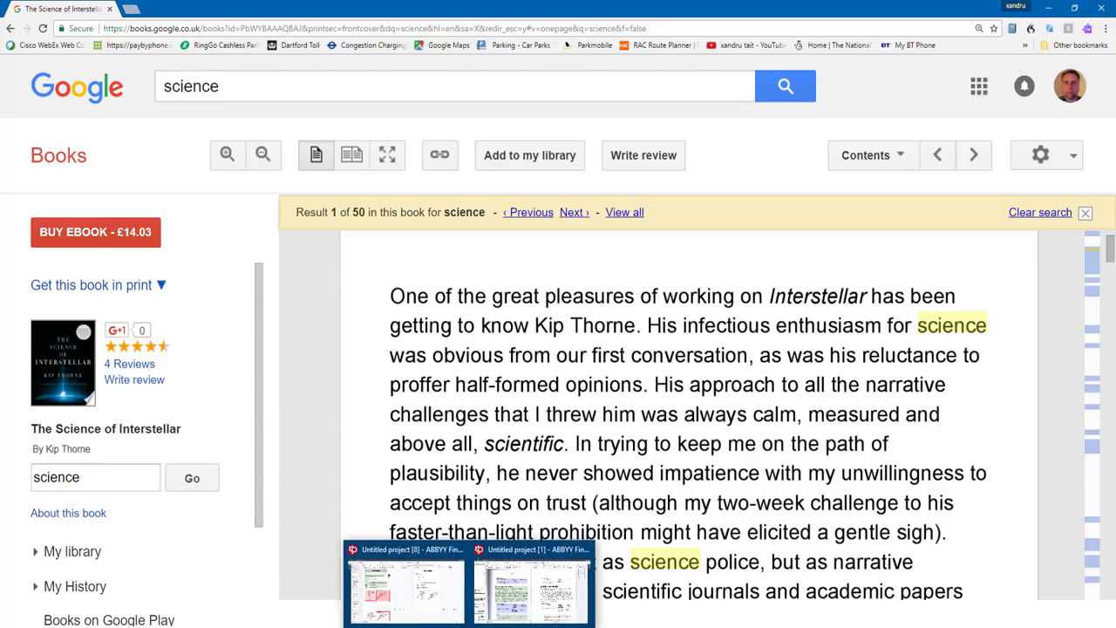
pyautogui.click(532, 584)
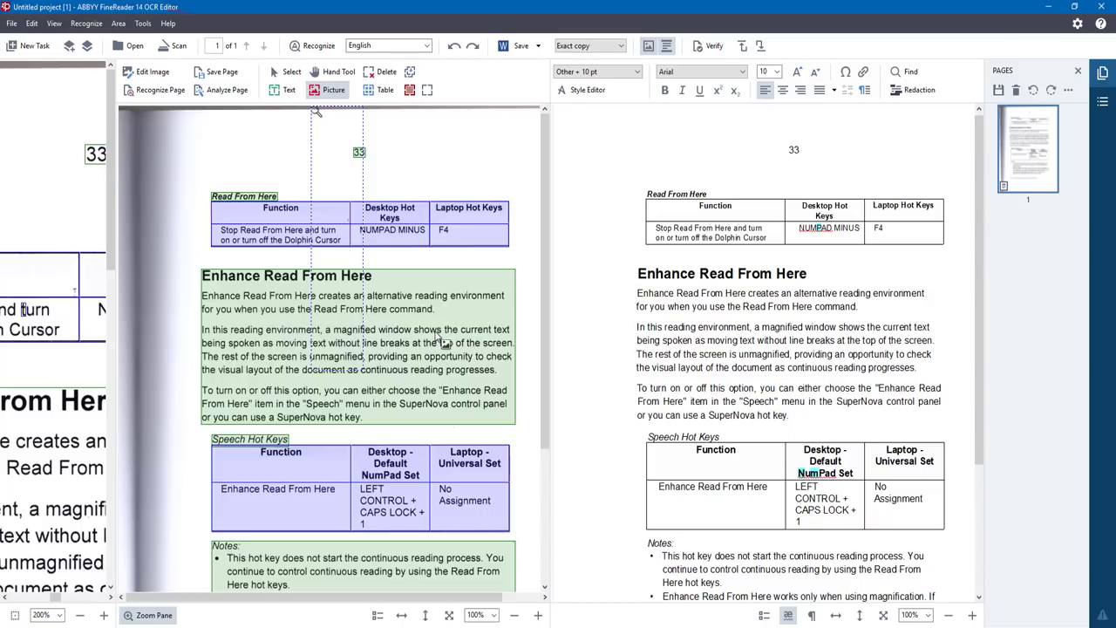
pyautogui.click(168, 24)
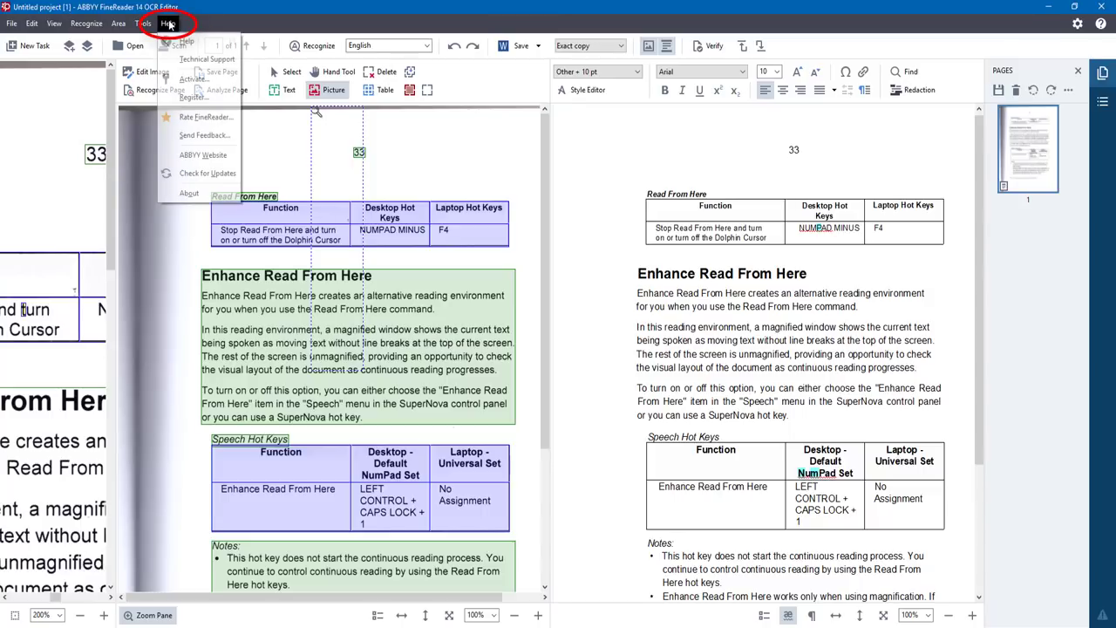